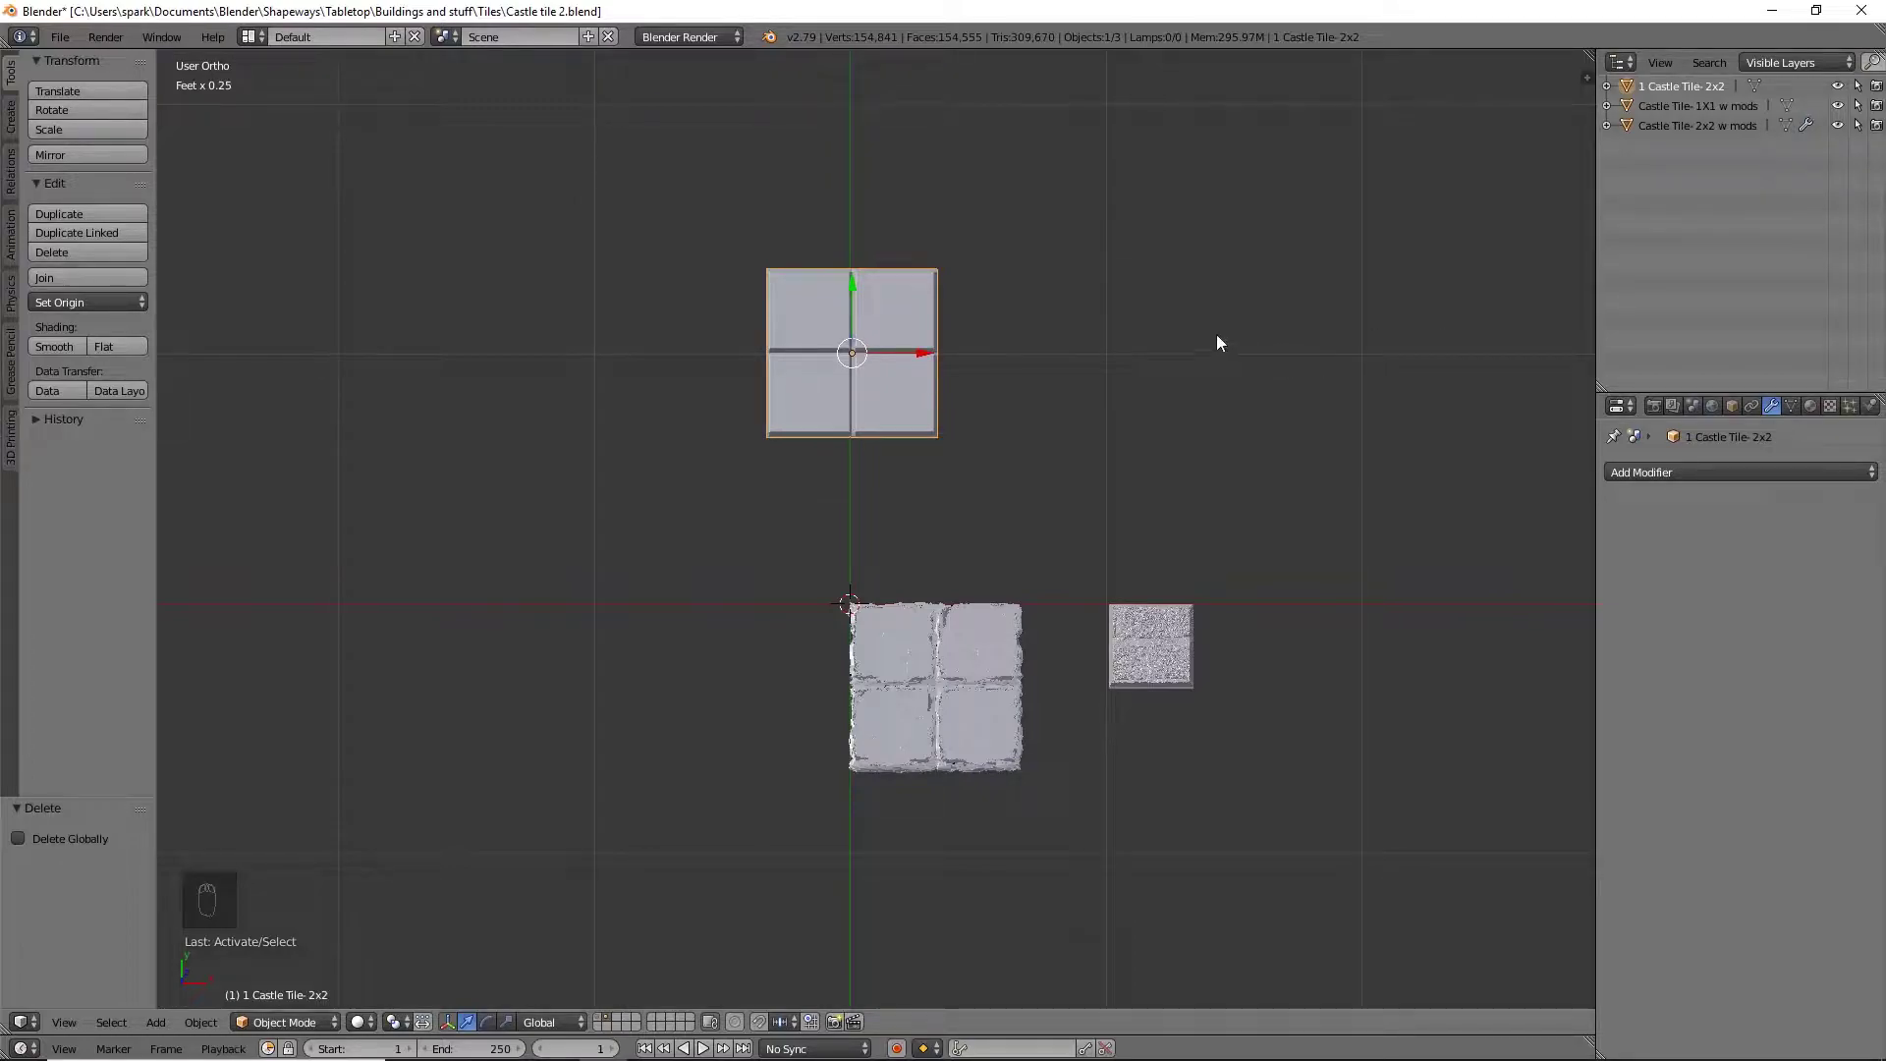
Select the Castle Tile-2x2 w mods object and examine its displaced surface and edges up close
{"action": "middle_click_drag", "start_coordinate": [877, 452], "coordinate": [883, 400]}
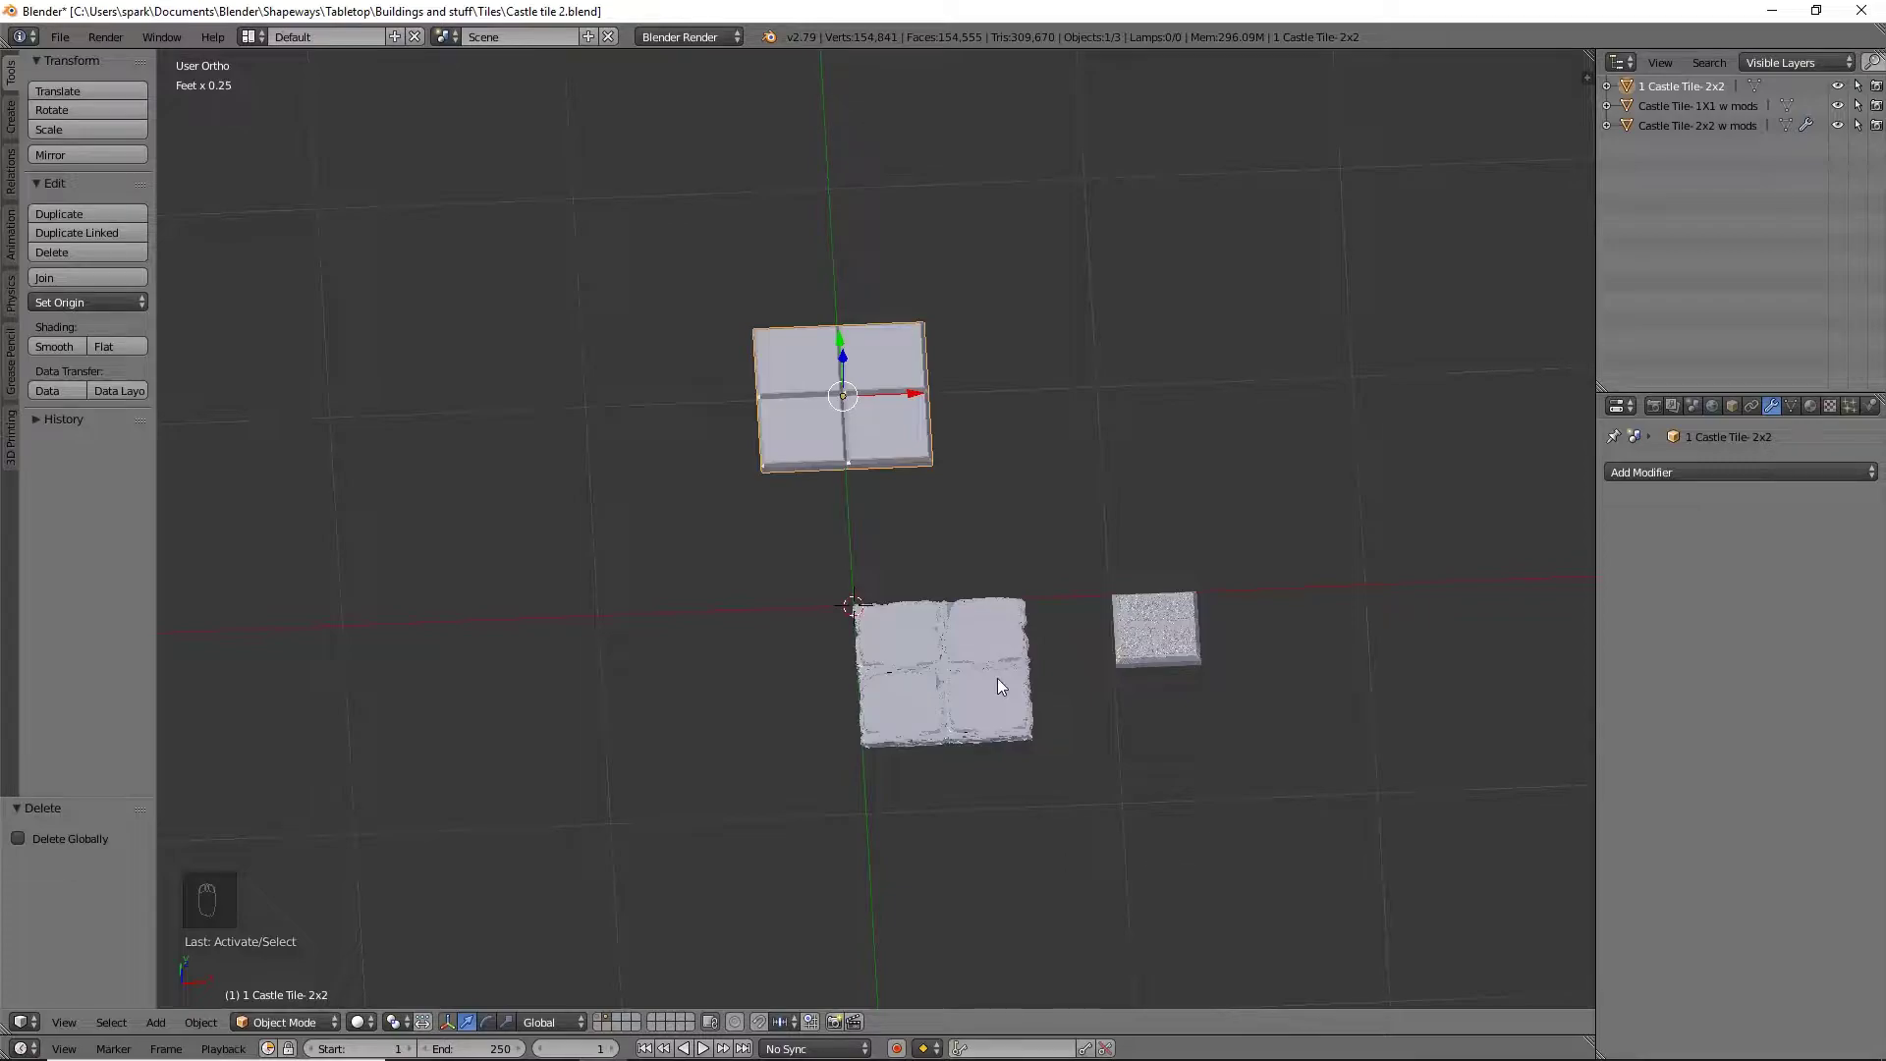
{"action": "right_click", "coordinate": [998, 680]}
{"action": "right_click", "coordinate": [879, 411]}
{"action": "right_click", "coordinate": [886, 701]}
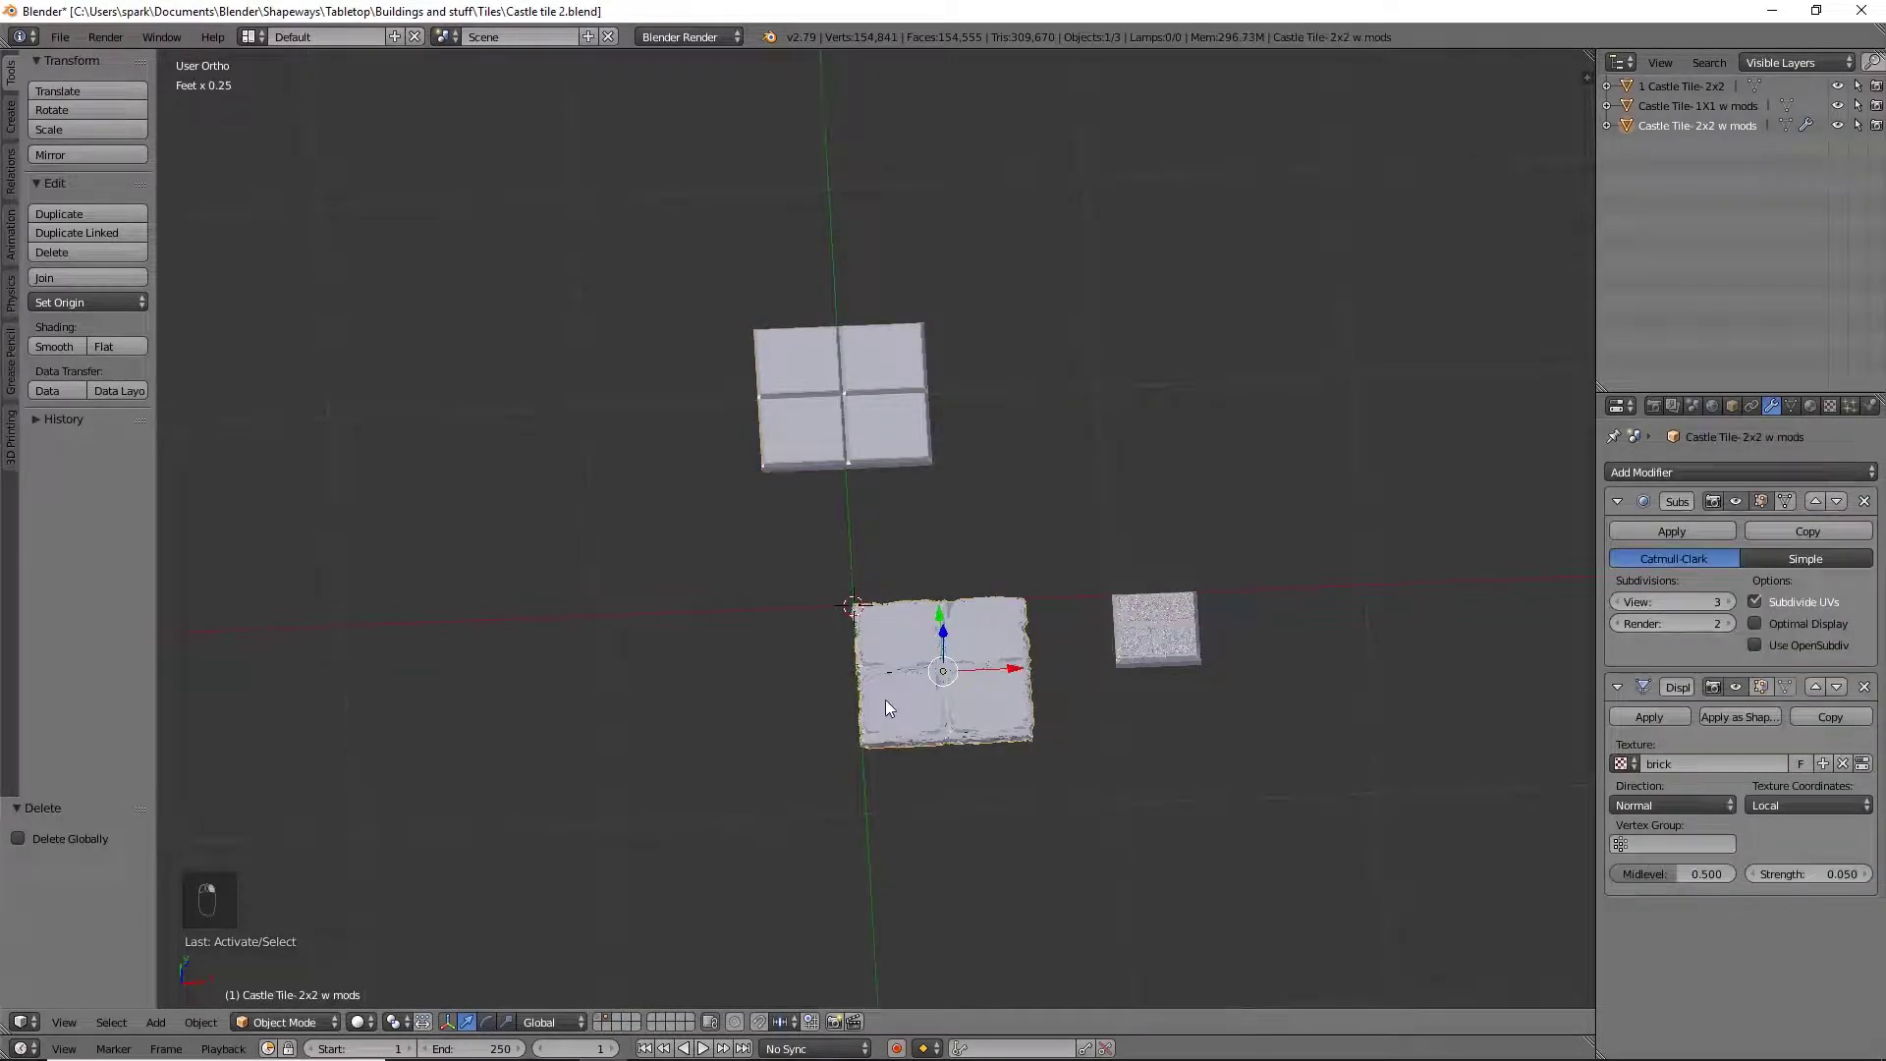
{"action": "scroll", "coordinate": [888, 712], "scroll_direction": "up", "scroll_amount": 5}
{"action": "middle_click_drag", "start_coordinate": [1165, 763], "coordinate": [1198, 315], "text": "shift"}
{"action": "scroll", "coordinate": [1198, 316], "scroll_direction": "up", "scroll_amount": 4}
{"action": "middle_click_drag", "start_coordinate": [1141, 404], "coordinate": [1166, 473], "text": "shift"}
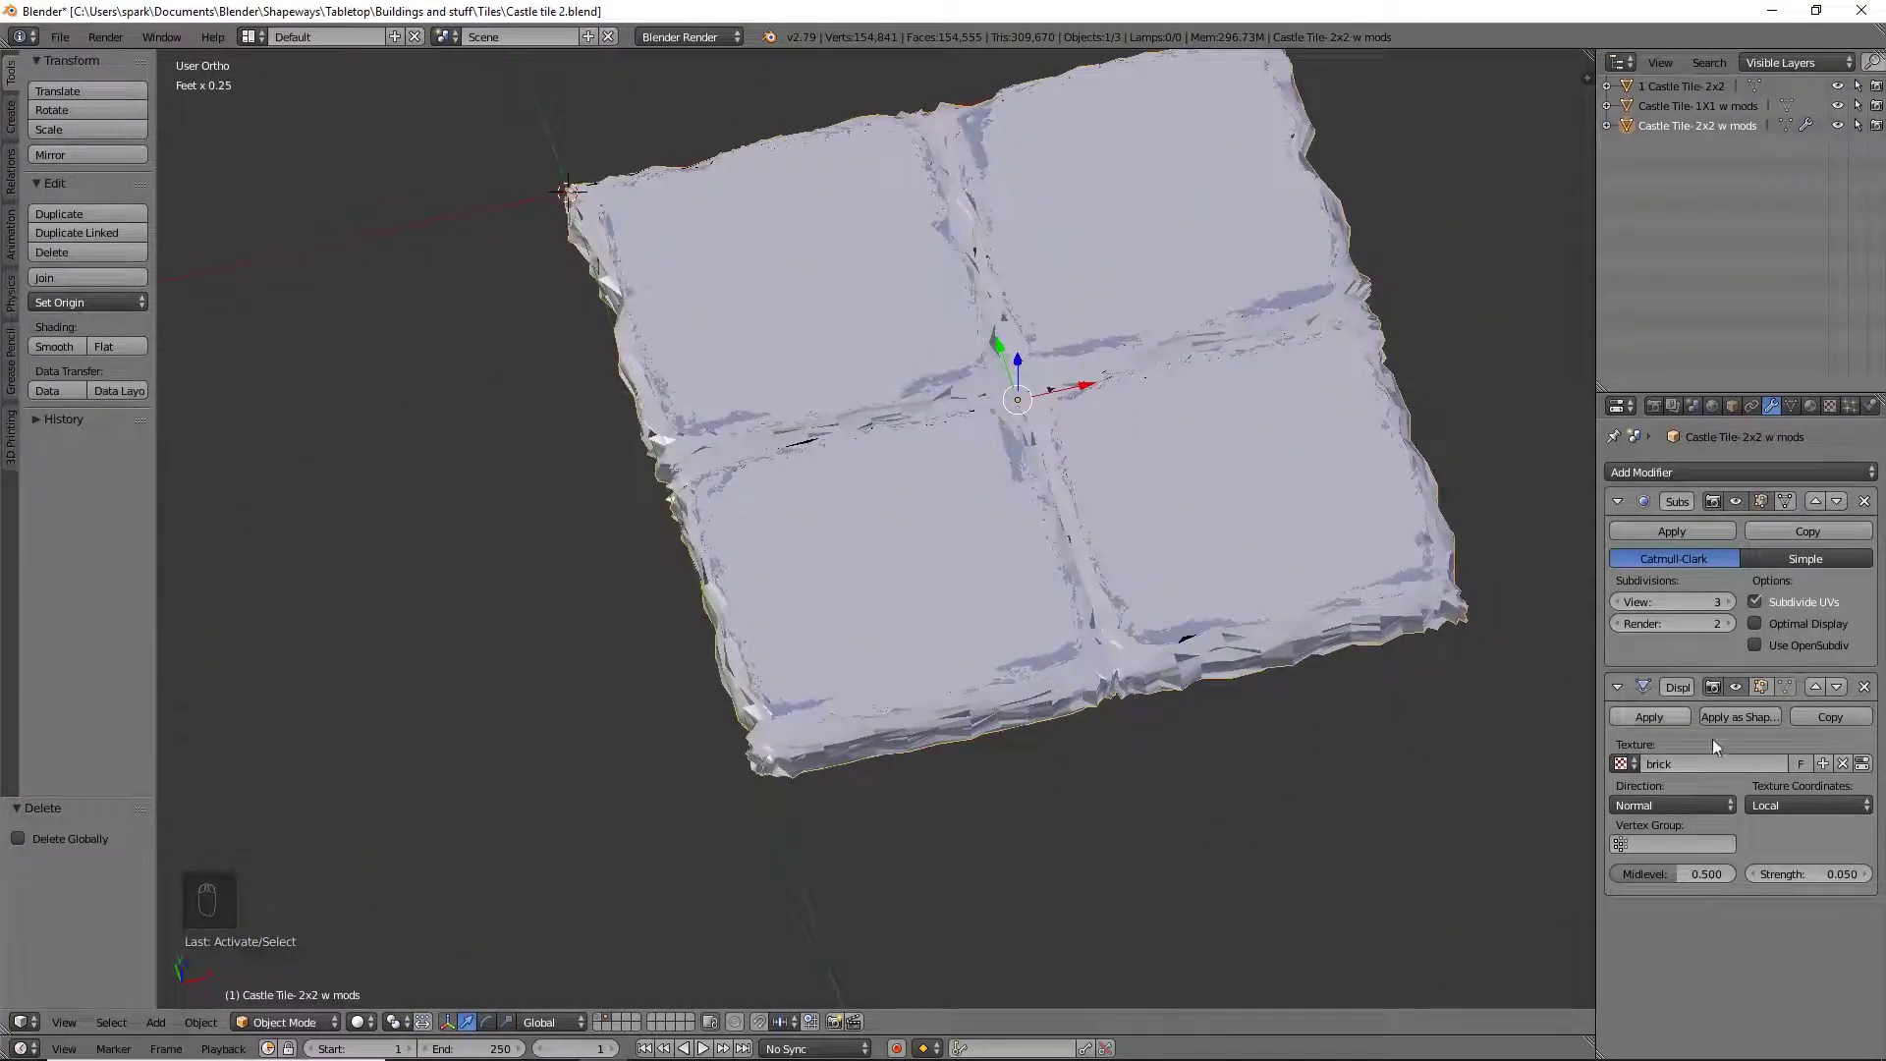
Move the Displace modifier above the Subdivision Surface modifier to compare the effect, and return it below
{"action": "left_click", "coordinate": [1814, 686]}
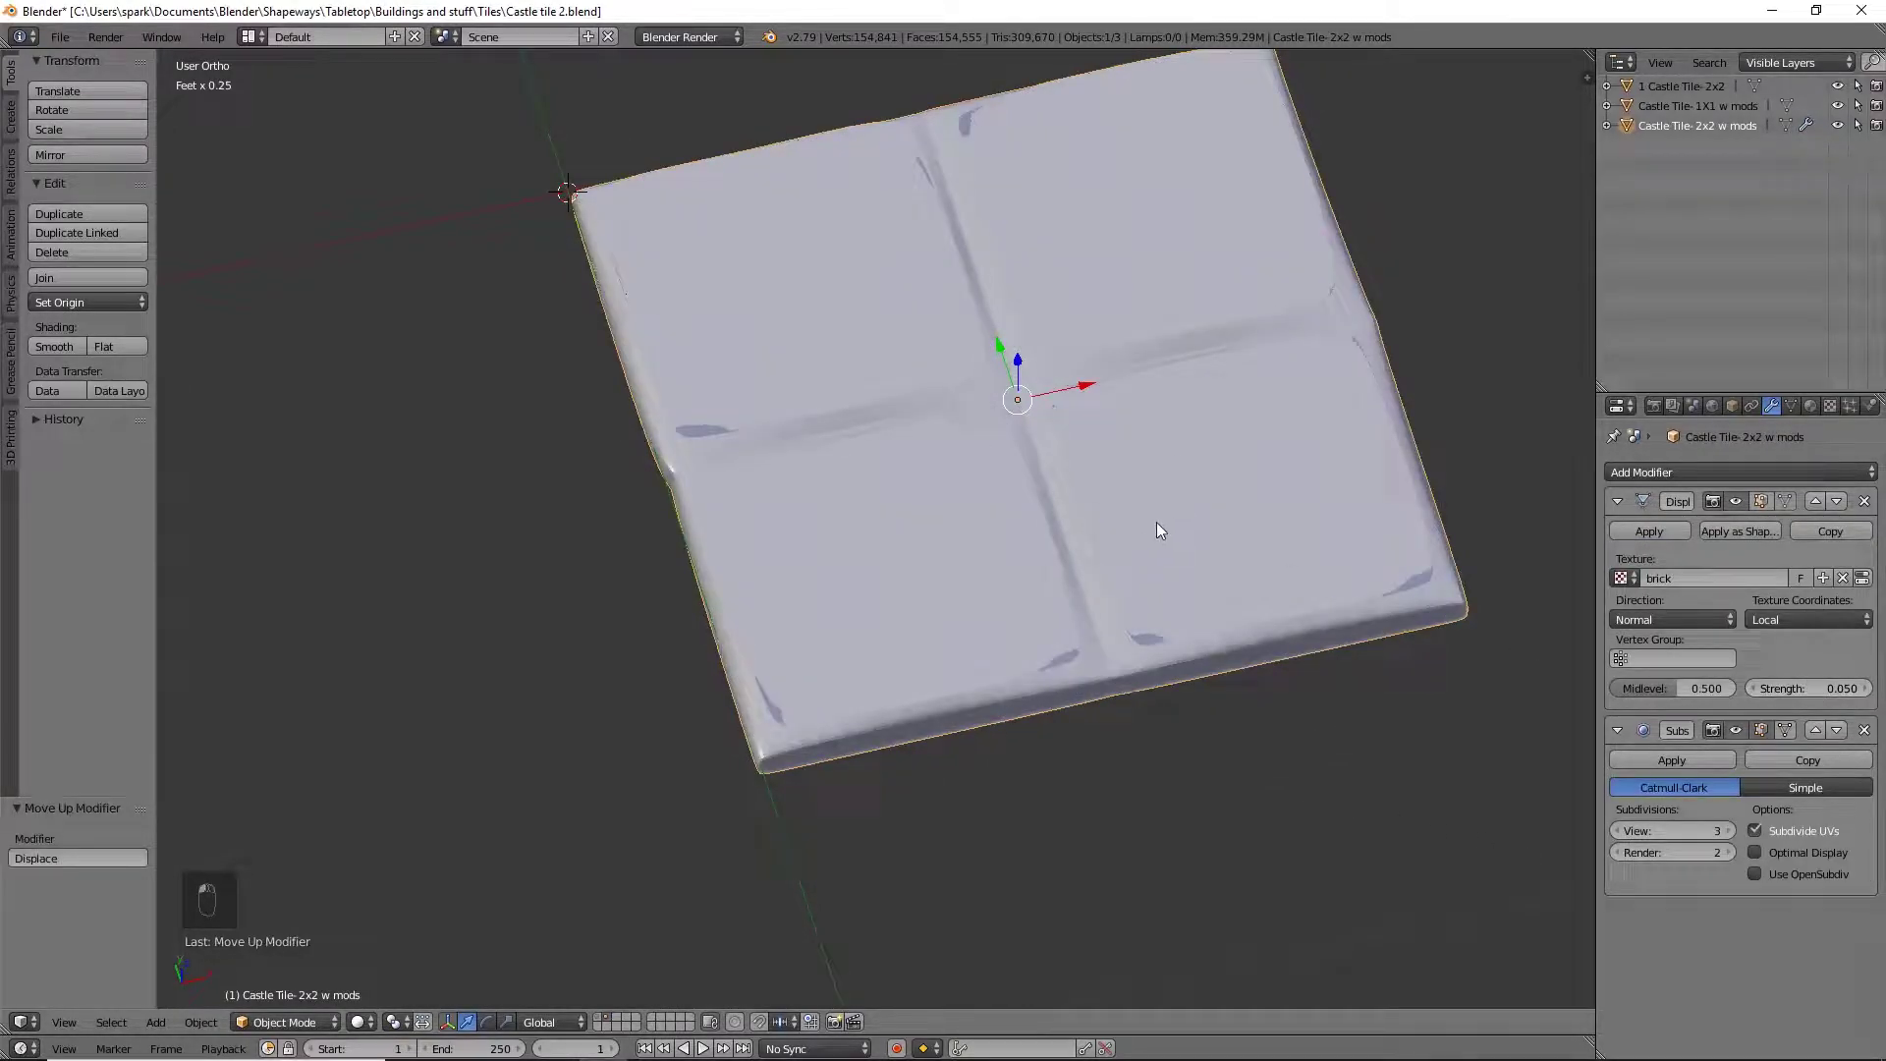
{"action": "left_click", "coordinate": [1838, 502]}
{"action": "scroll", "coordinate": [1204, 491], "scroll_direction": "up", "scroll_amount": 4}
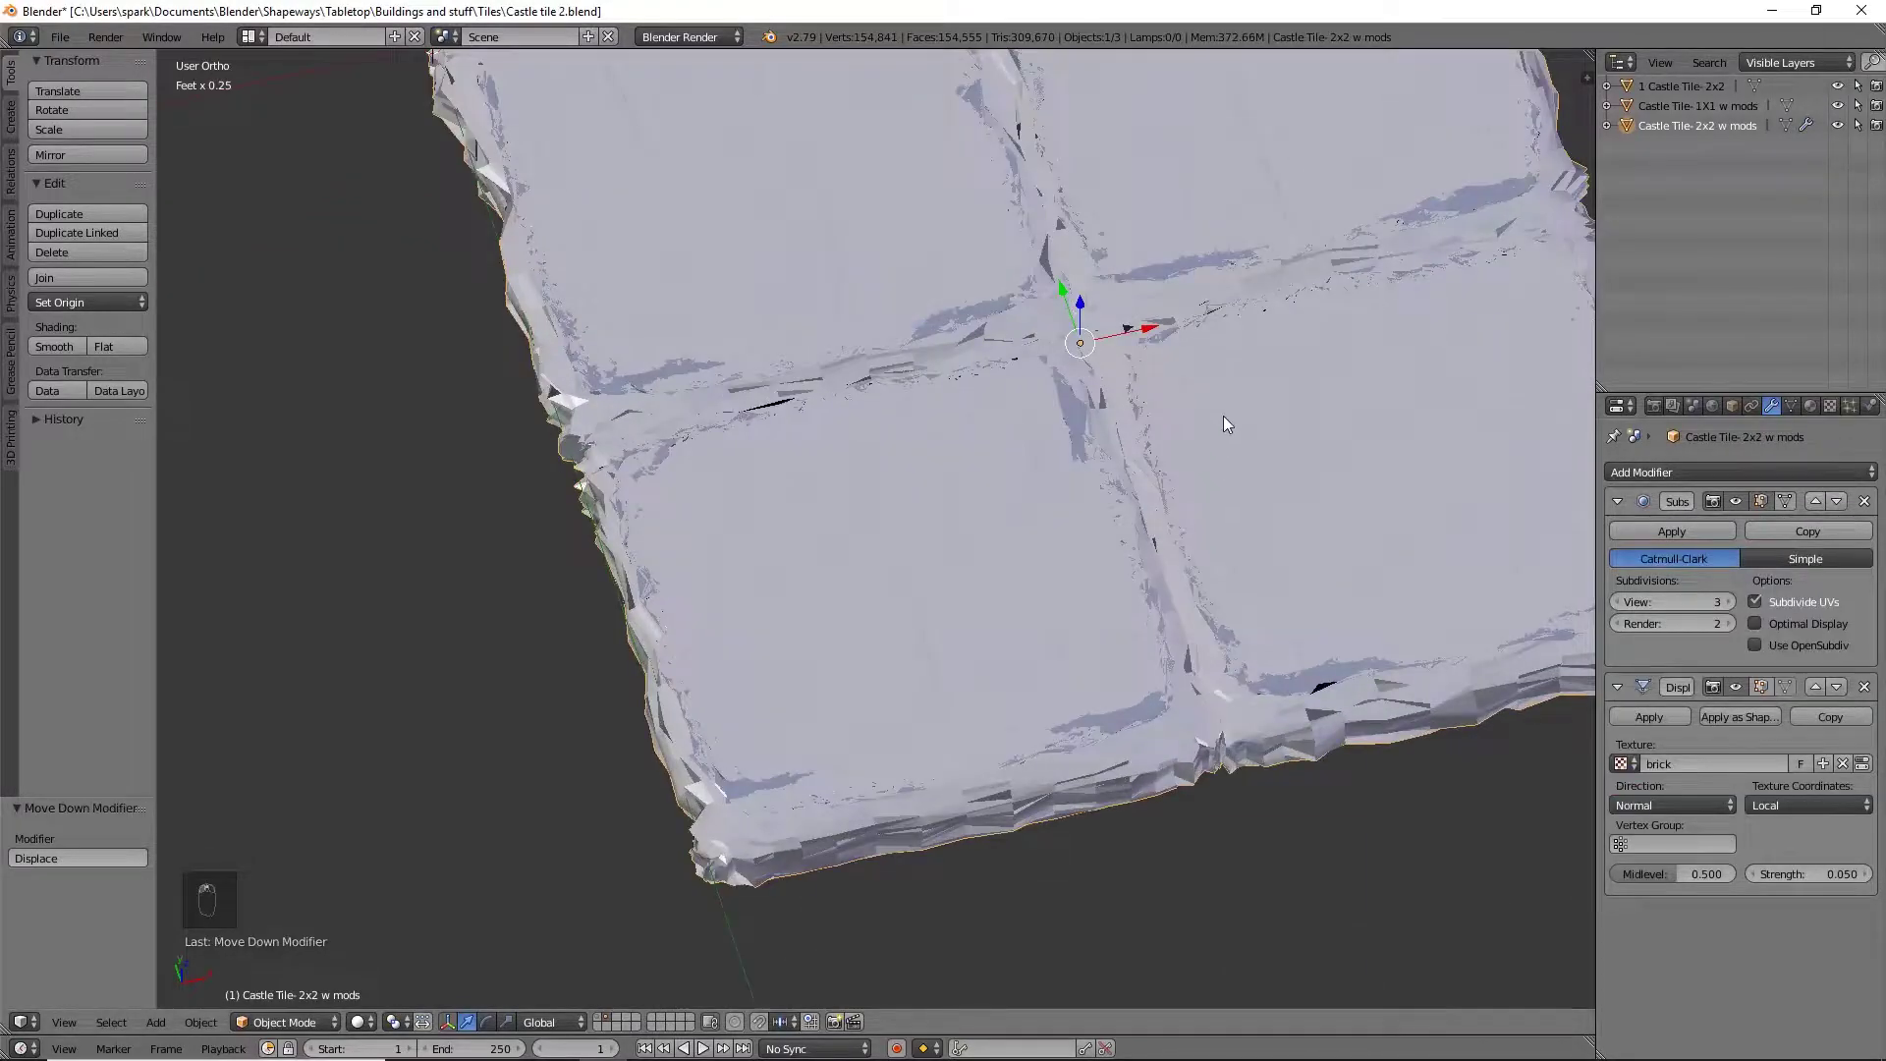
Examine the rough edges and grooves of the displaced 2x2 tile from several angles
{"action": "scroll", "coordinate": [1204, 498], "scroll_direction": "down", "scroll_amount": 2}
{"action": "middle_click_drag", "start_coordinate": [1204, 498], "coordinate": [1062, 353]}
{"action": "scroll", "coordinate": [1059, 367], "scroll_direction": "down", "scroll_amount": 4}
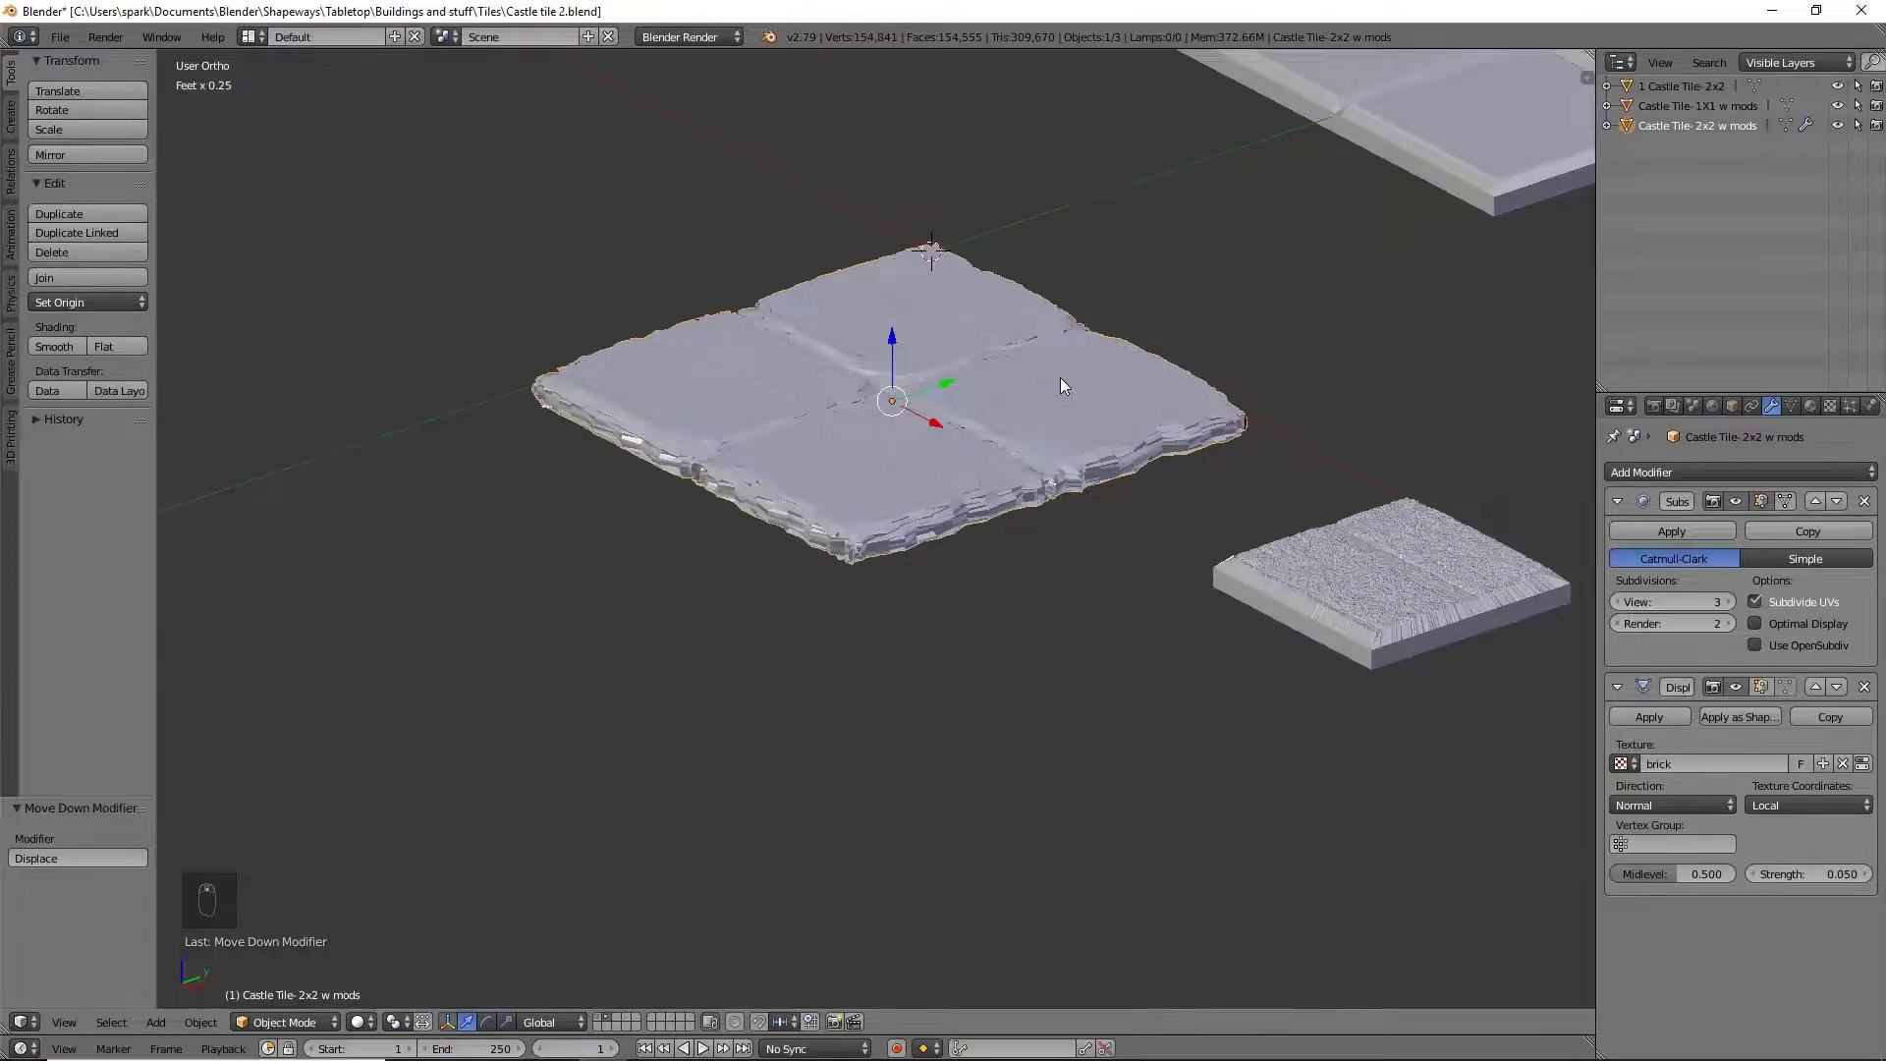
{"action": "scroll", "coordinate": [1059, 378], "scroll_direction": "up", "scroll_amount": 7}
{"action": "middle_click_drag", "start_coordinate": [1067, 396], "coordinate": [1094, 463]}
{"action": "scroll", "coordinate": [1221, 504], "scroll_direction": "up", "scroll_amount": 4}
{"action": "scroll", "coordinate": [1212, 433], "scroll_direction": "down", "scroll_amount": 4}
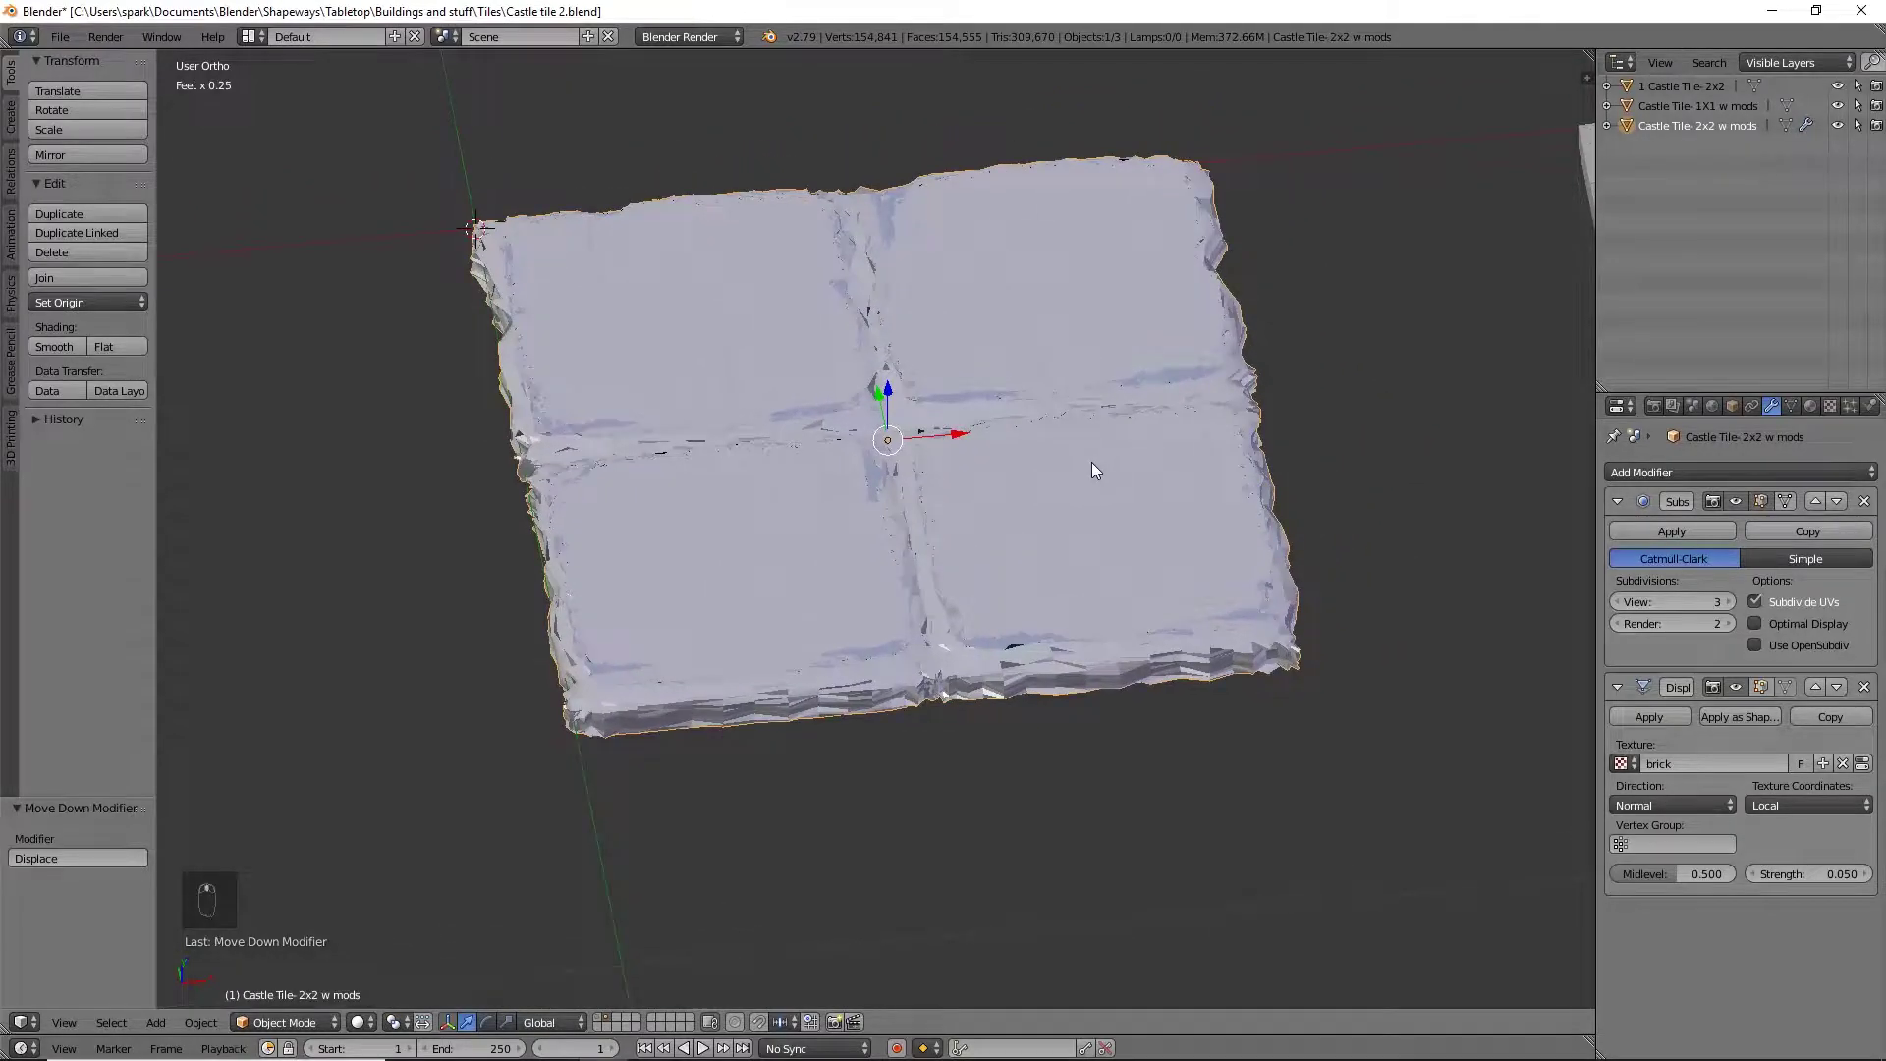
Select the Castle Tile-1X1 w mods object and inspect the brick relief on its top face
{"action": "scroll", "coordinate": [1094, 463], "scroll_direction": "down", "scroll_amount": 4}
{"action": "right_click", "coordinate": [1269, 406]}
{"action": "middle_click_drag", "start_coordinate": [1503, 544], "coordinate": [1208, 628], "text": "shift"}
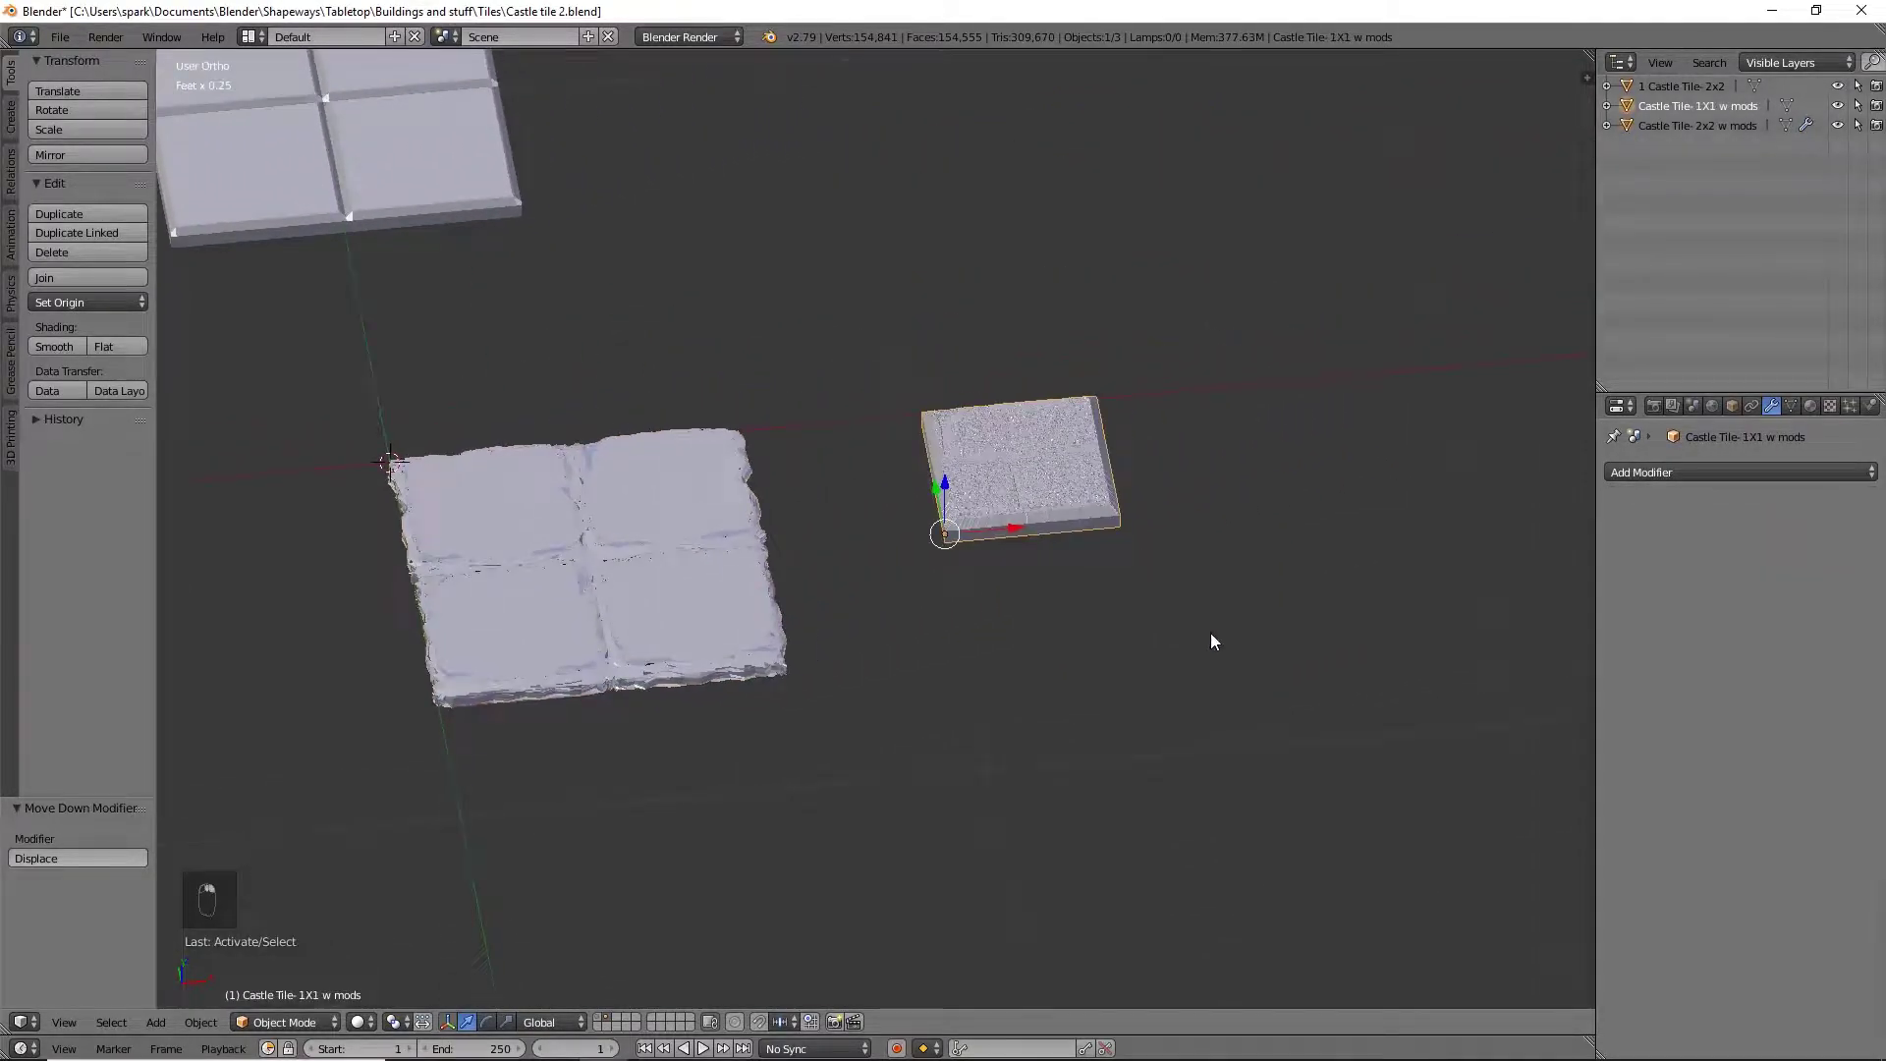
{"action": "scroll", "coordinate": [1262, 581], "scroll_direction": "up", "scroll_amount": 4}
{"action": "middle_click_drag", "start_coordinate": [1325, 665], "coordinate": [1050, 805], "text": "shift"}
{"action": "scroll", "coordinate": [1050, 797], "scroll_direction": "up", "scroll_amount": 3}
{"action": "middle_click_drag", "start_coordinate": [1217, 432], "coordinate": [1149, 562], "text": "shift"}
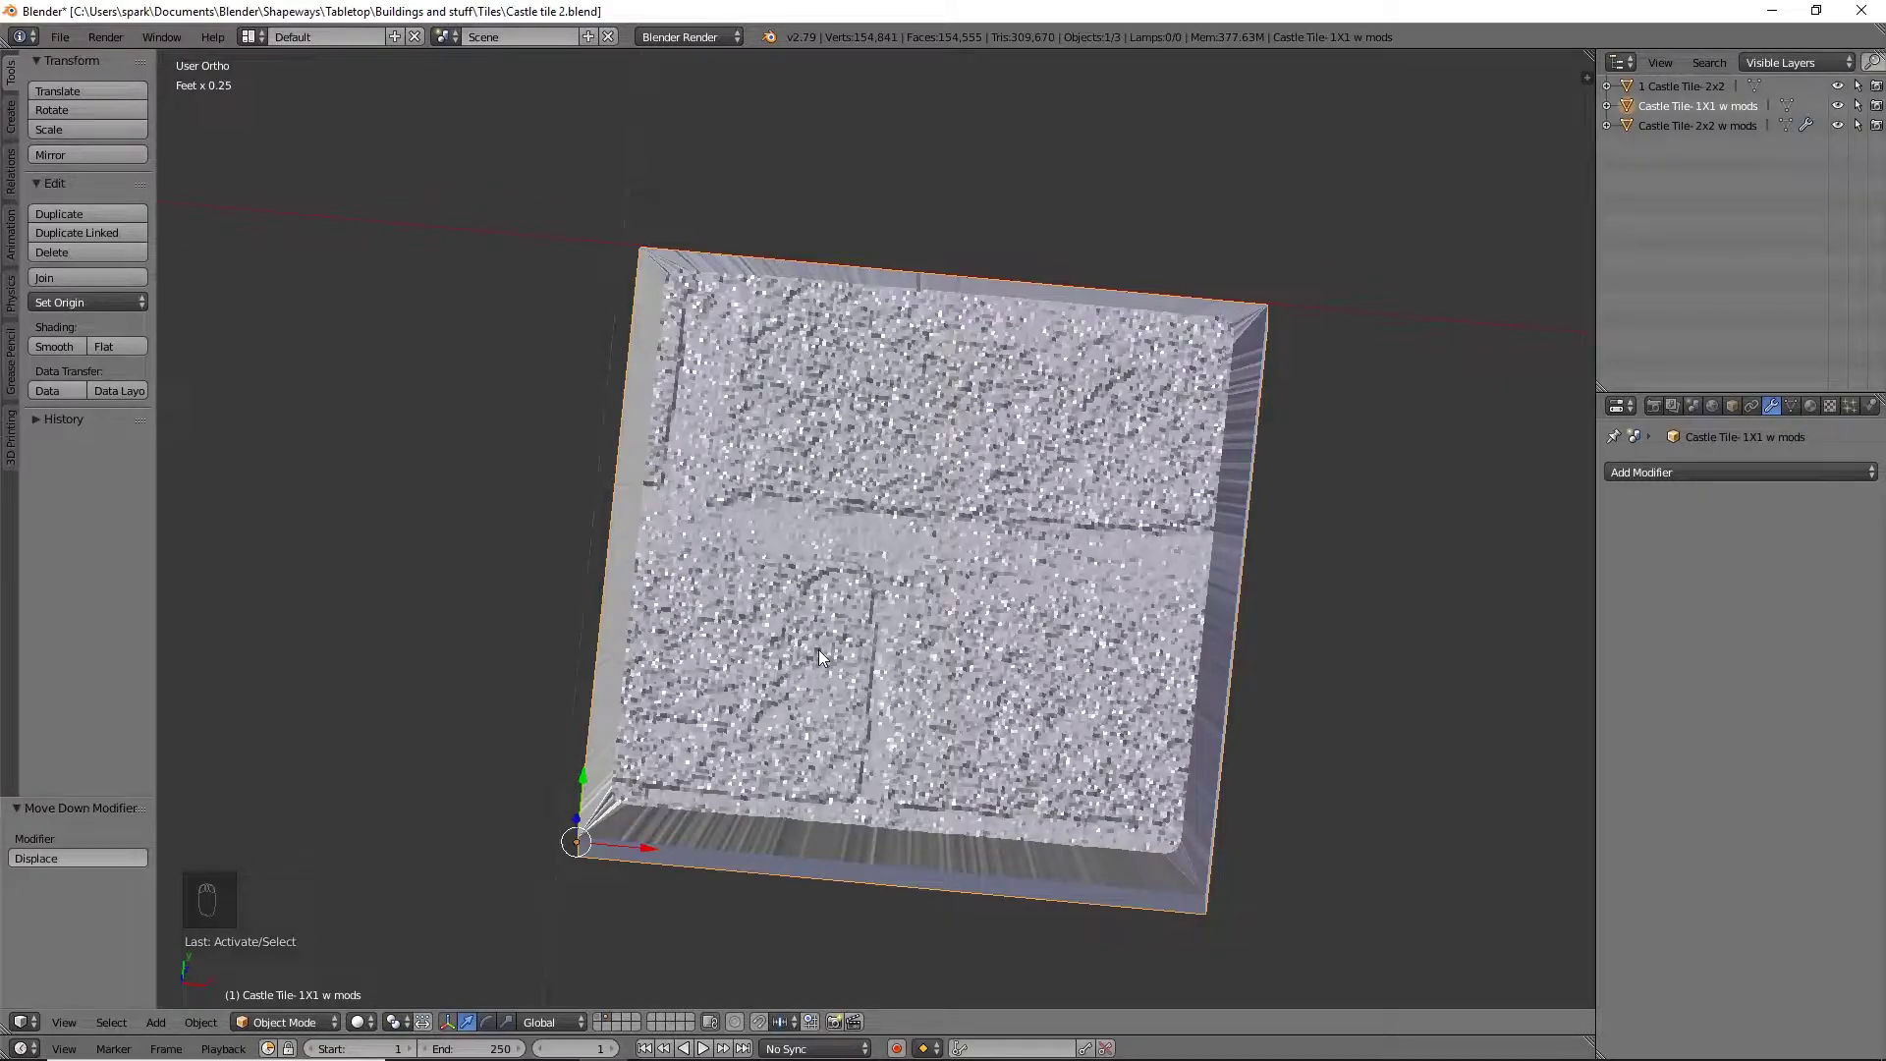
{"action": "scroll", "coordinate": [817, 650], "scroll_direction": "down", "scroll_amount": 6}
{"action": "middle_click_drag", "start_coordinate": [672, 589], "coordinate": [1065, 733], "text": "shift"}
Add a plane at the 3D cursor in top view and set its radius to 2 inches
{"action": "key", "text": "KP_7"}
{"action": "scroll", "coordinate": [894, 619], "scroll_direction": "down", "scroll_amount": 3}
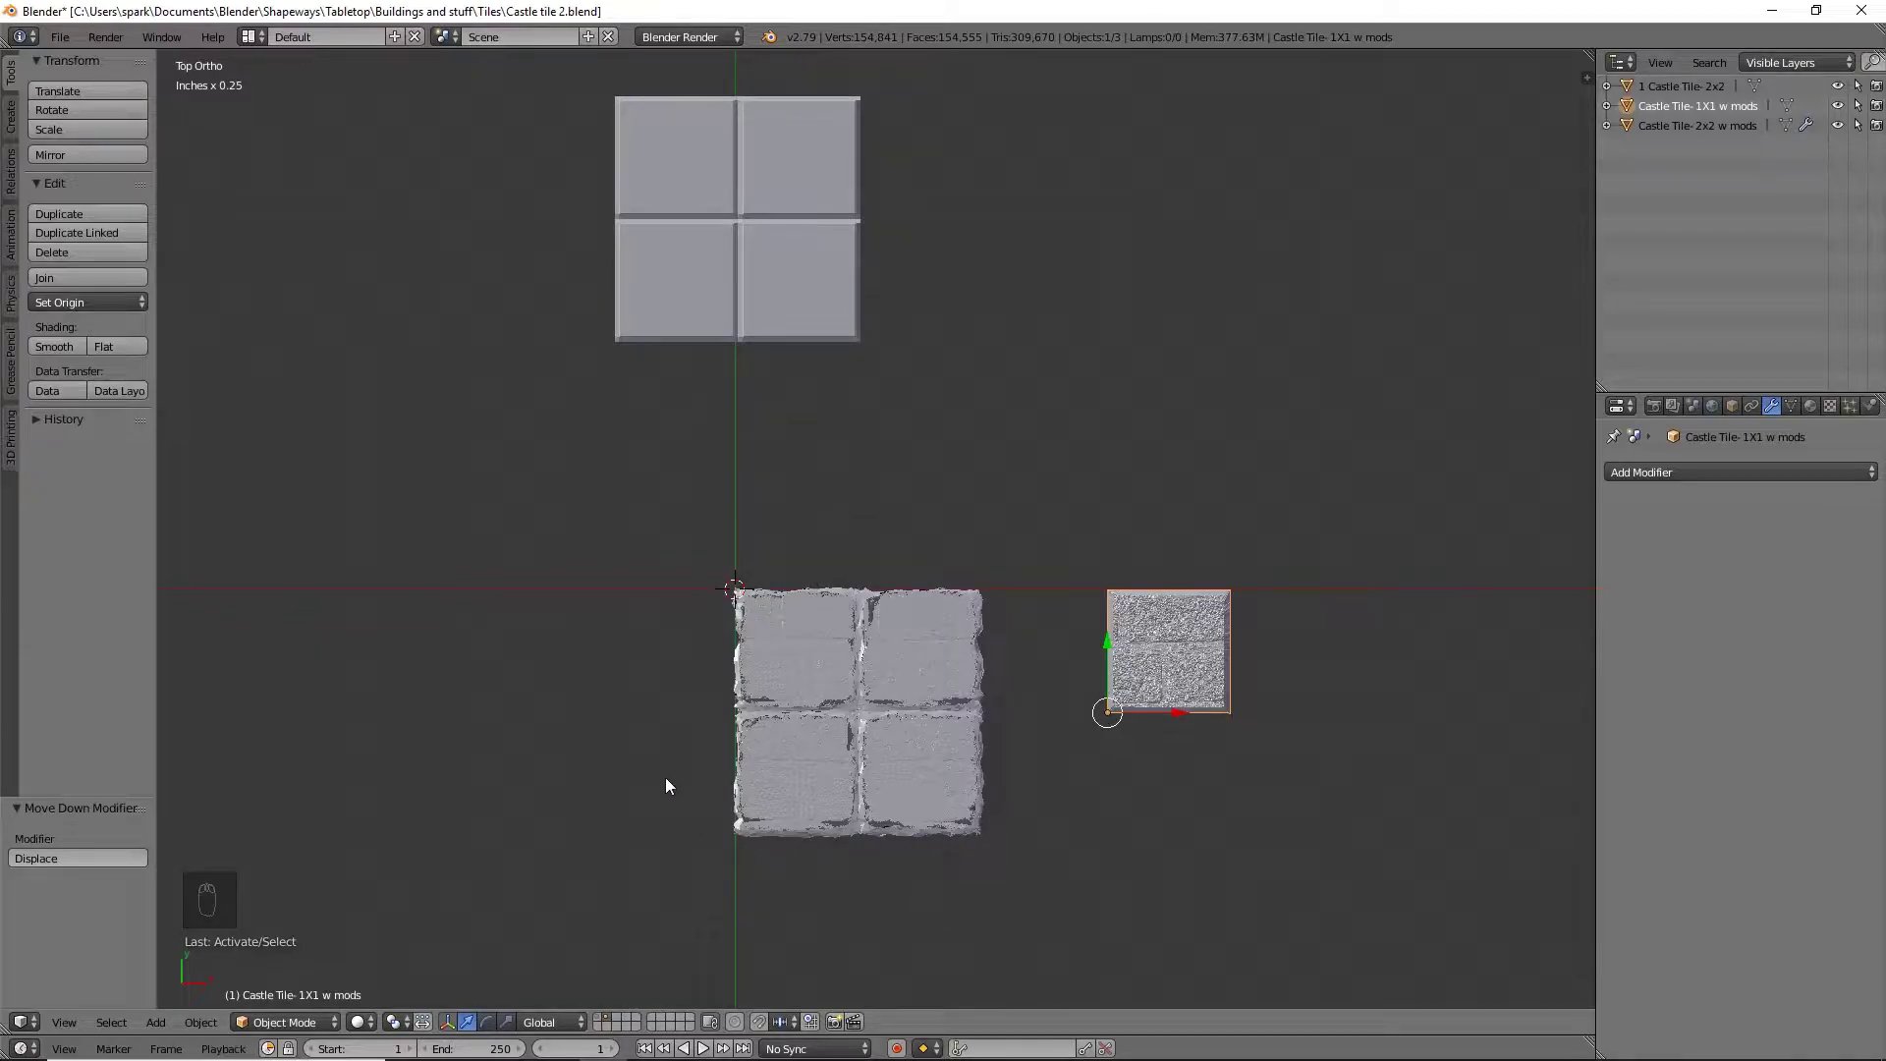
{"action": "key", "text": "shift+a"}
{"action": "mouse_move", "coordinate": [636, 642]}
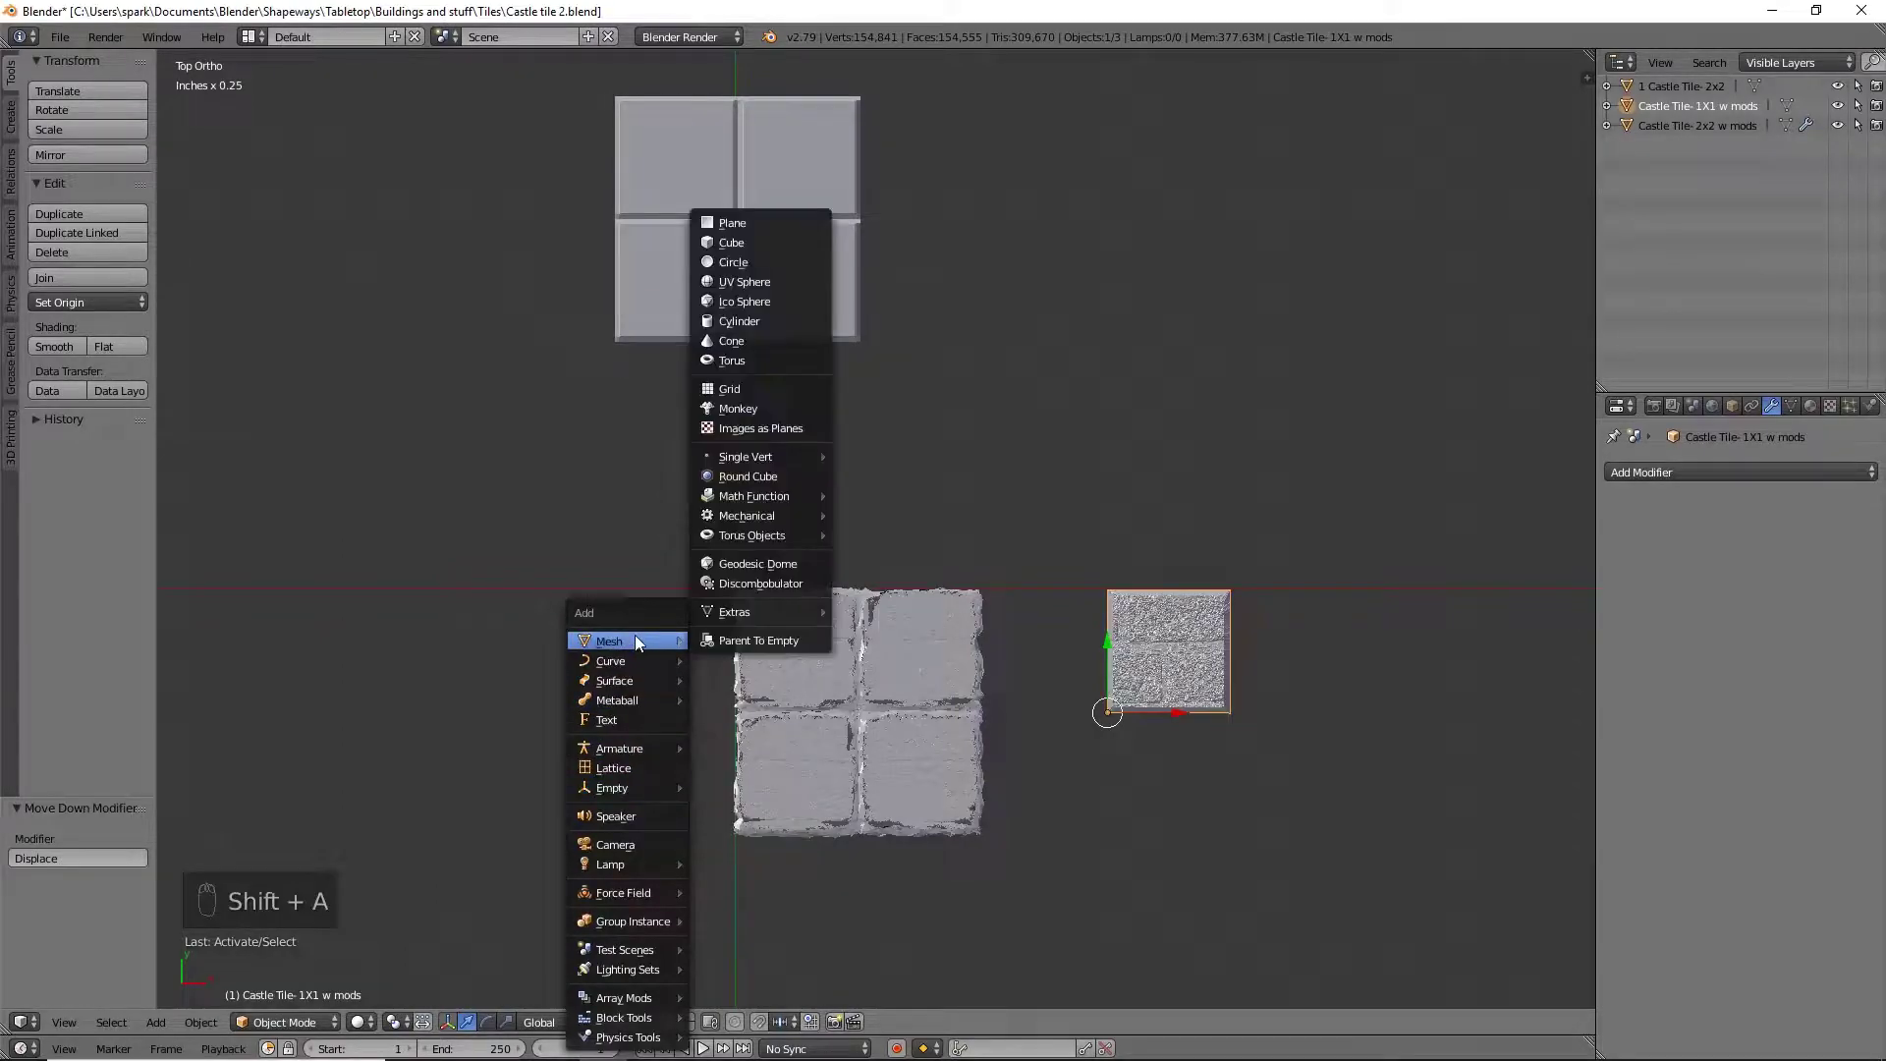
{"action": "left_click", "coordinate": [745, 222]}
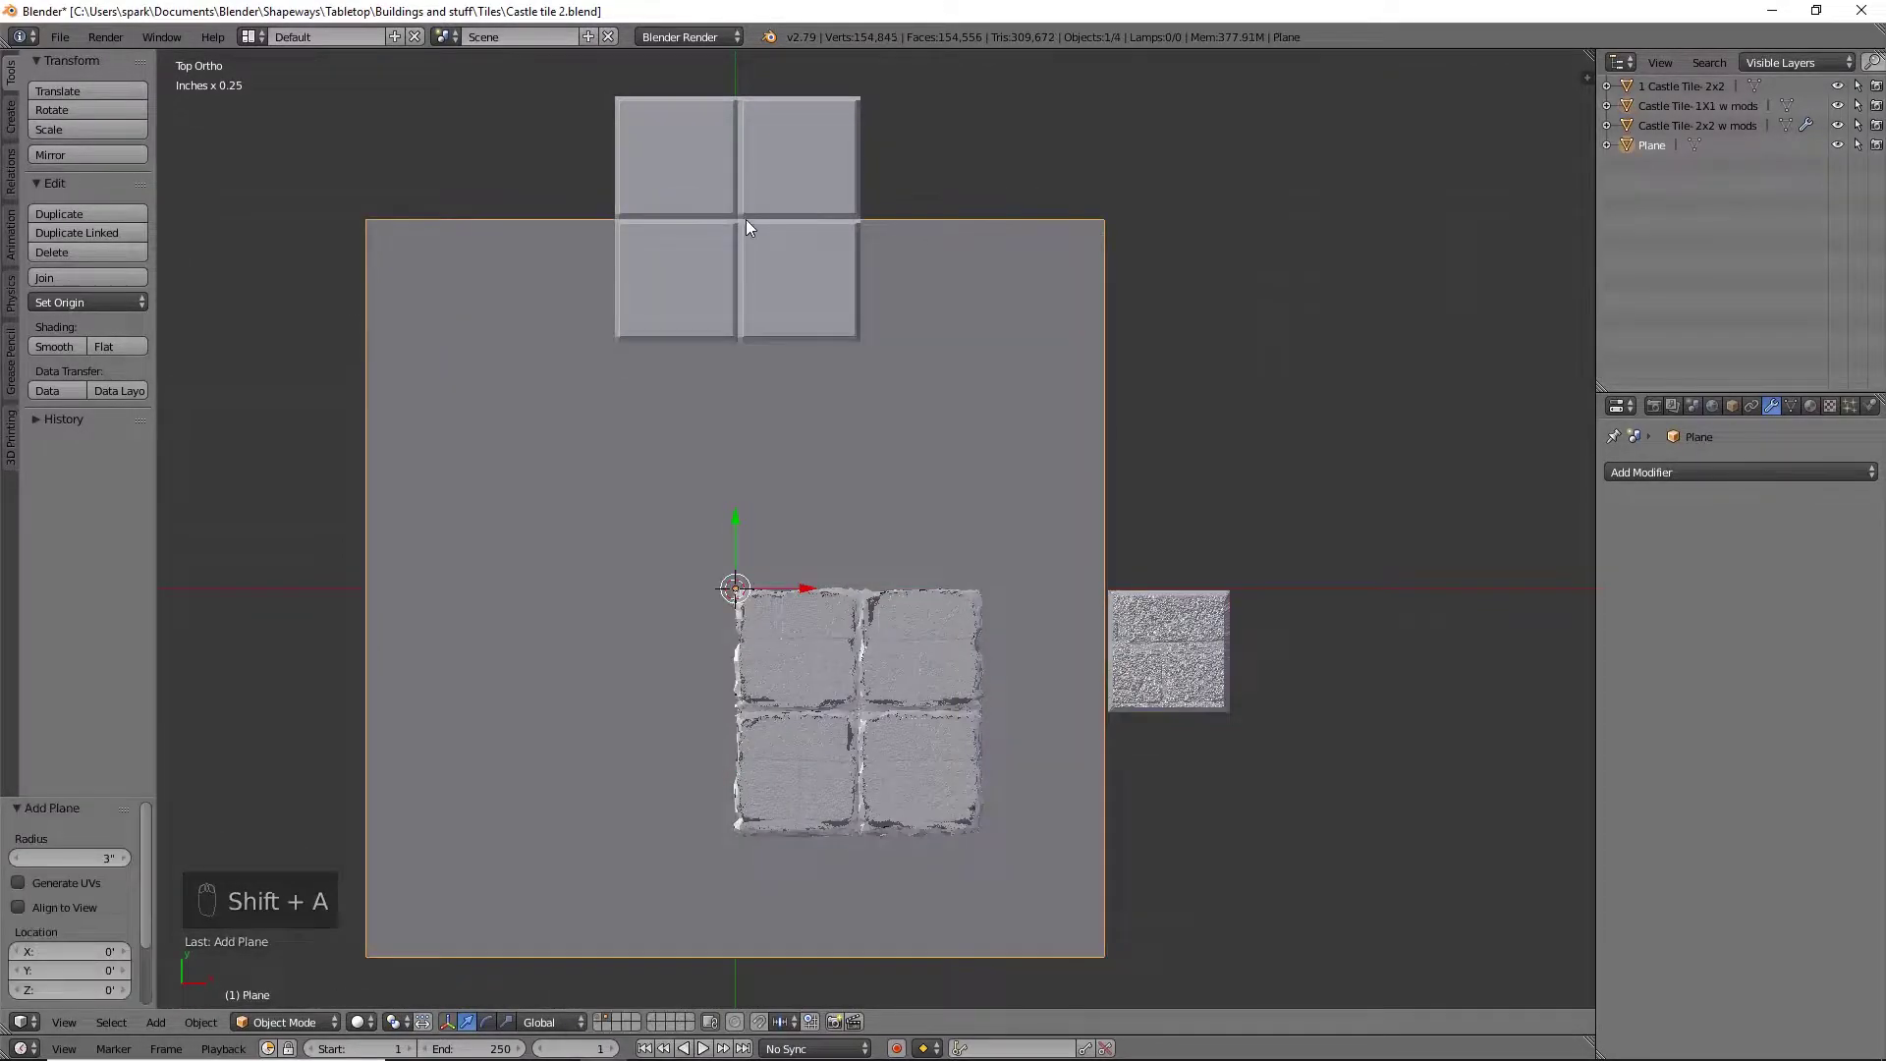
{"action": "left_click", "coordinate": [102, 858]}
{"action": "type", "text": "2"}
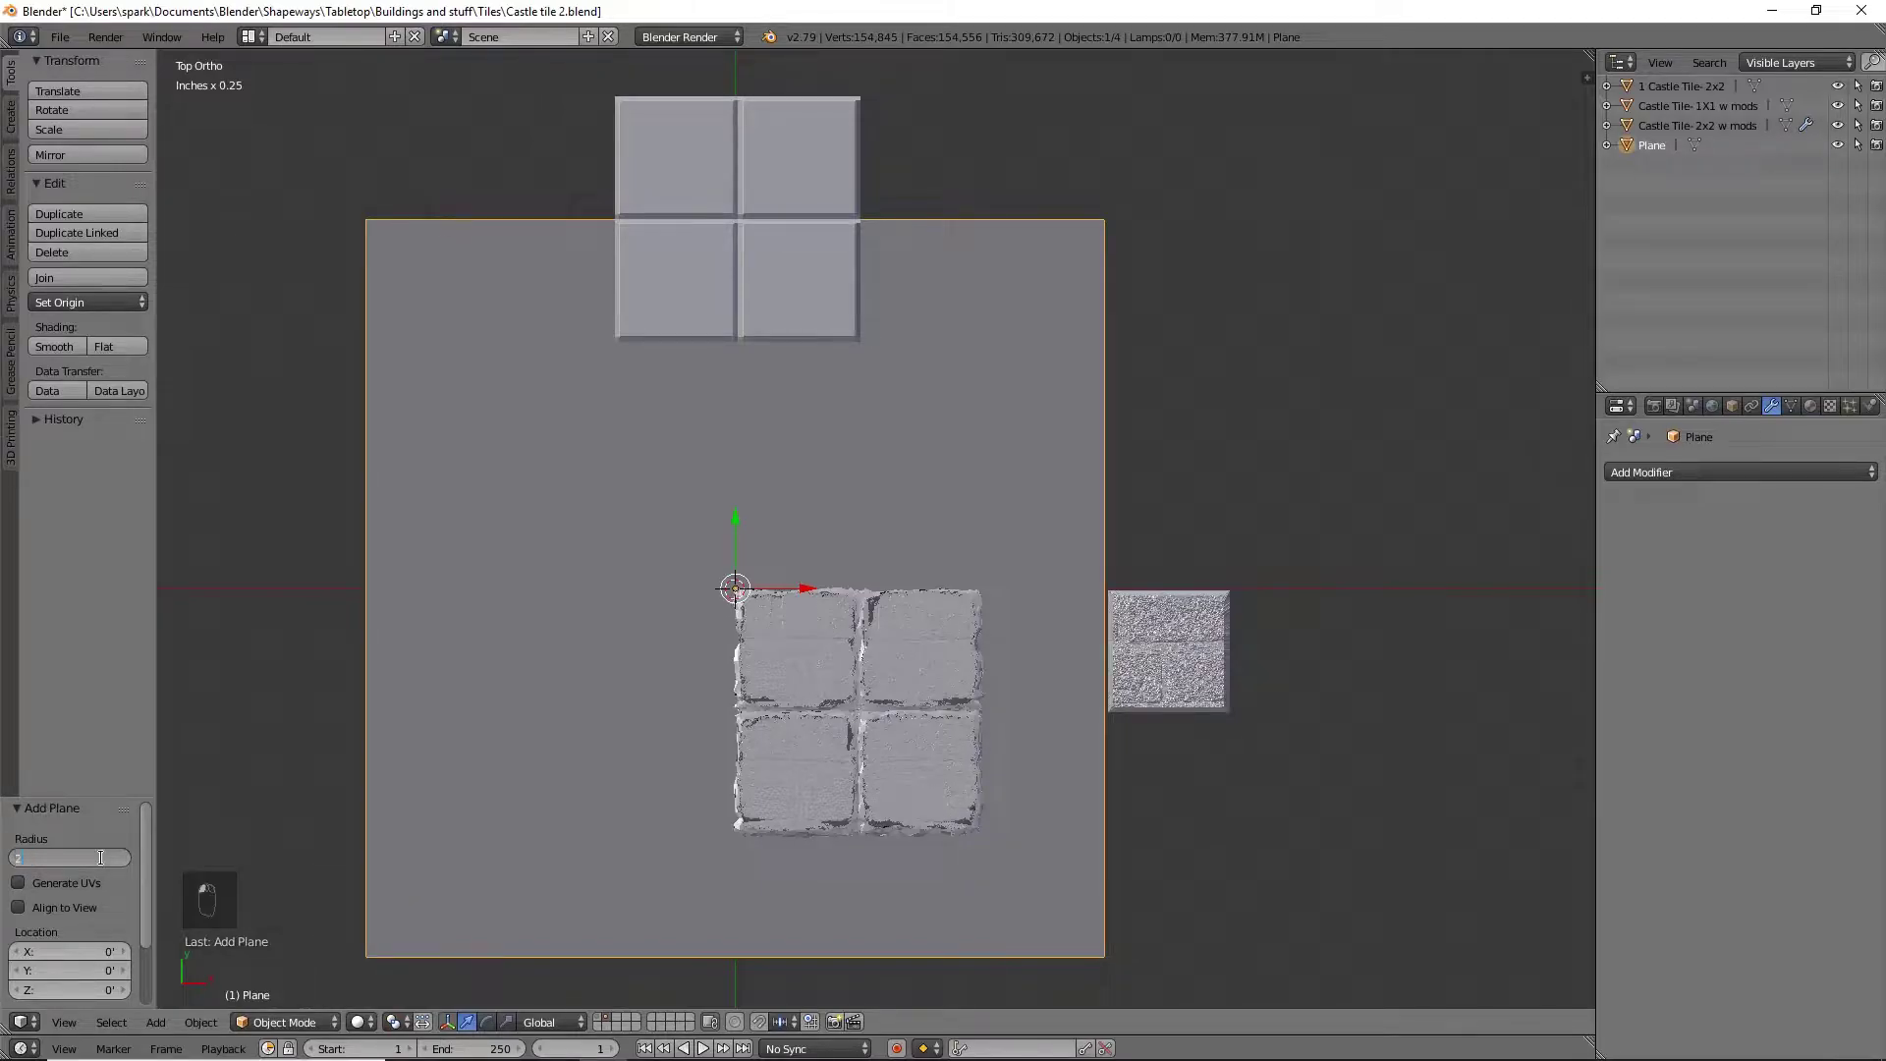
{"action": "key", "text": "Return"}
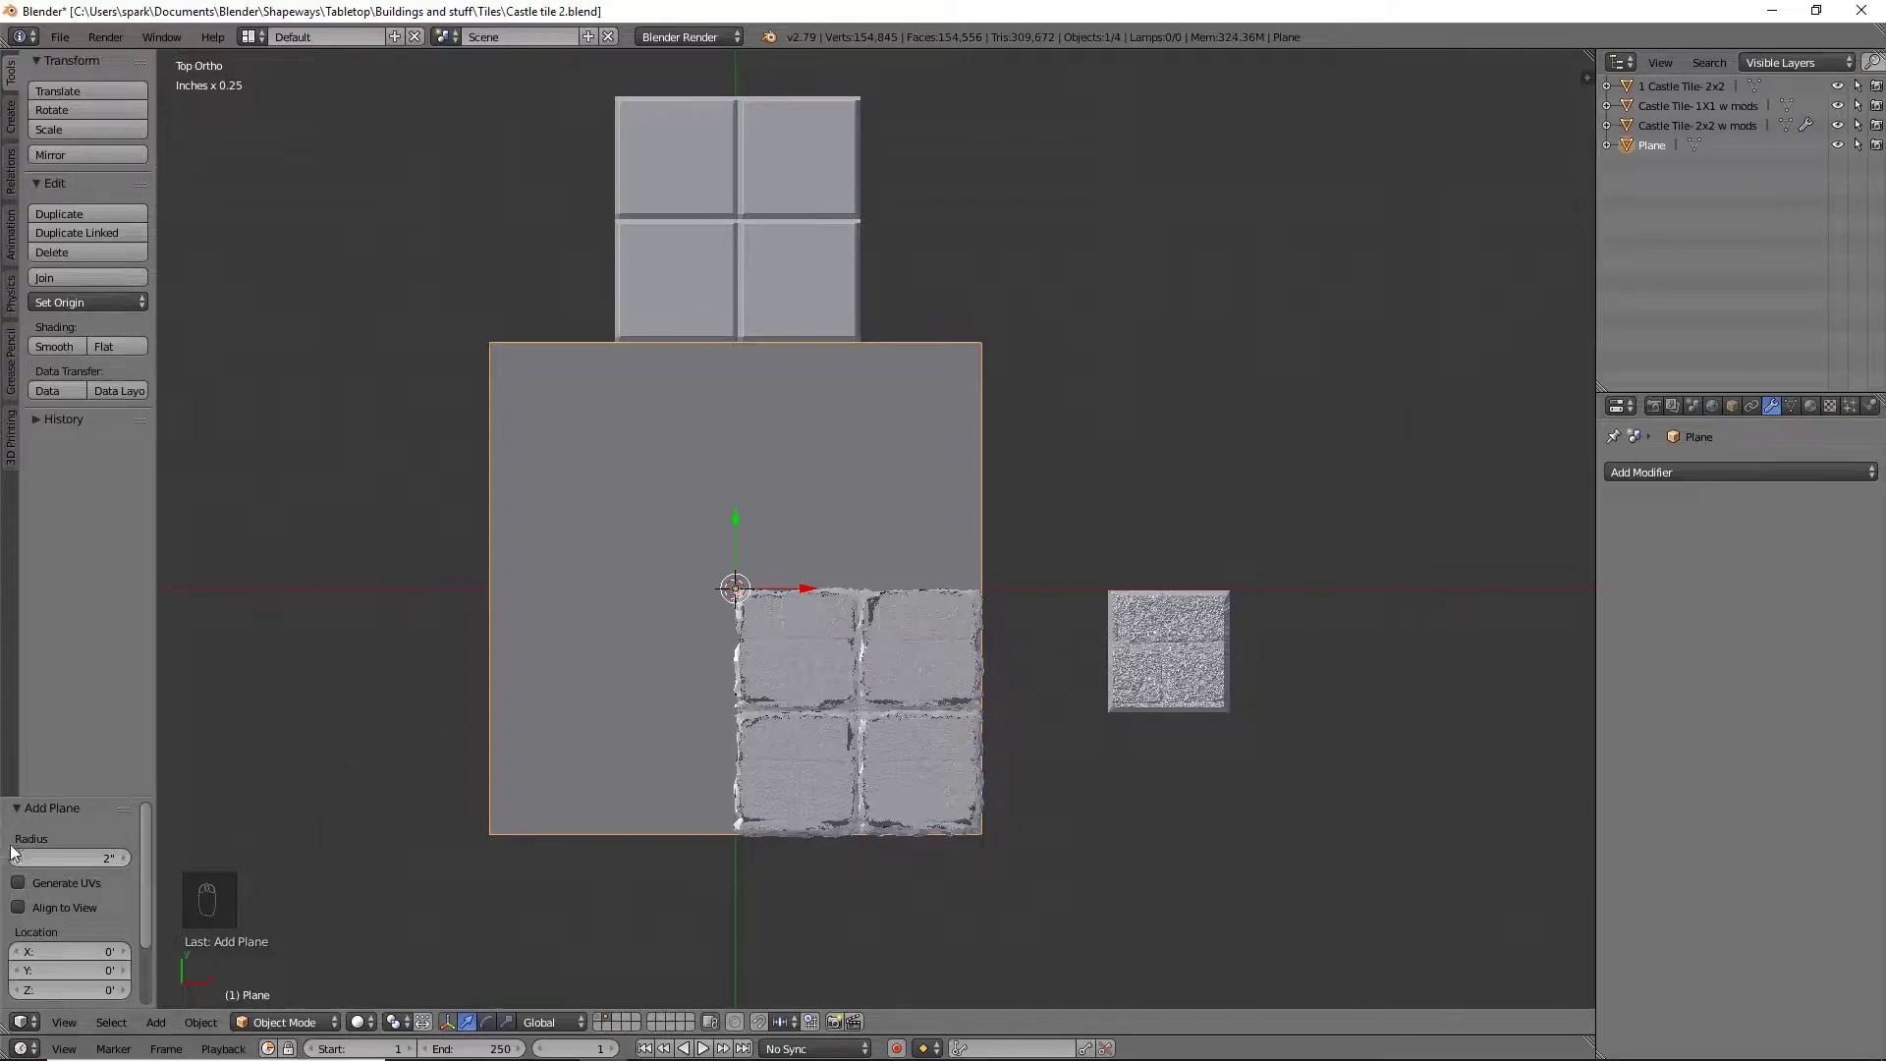
Set the new plane's radius to 1 inch and move it beside the displaced 2x2 tile, on its free side
{"action": "left_click", "coordinate": [42, 855]}
{"action": "type", "text": "1"}
{"action": "key", "text": "Return"}
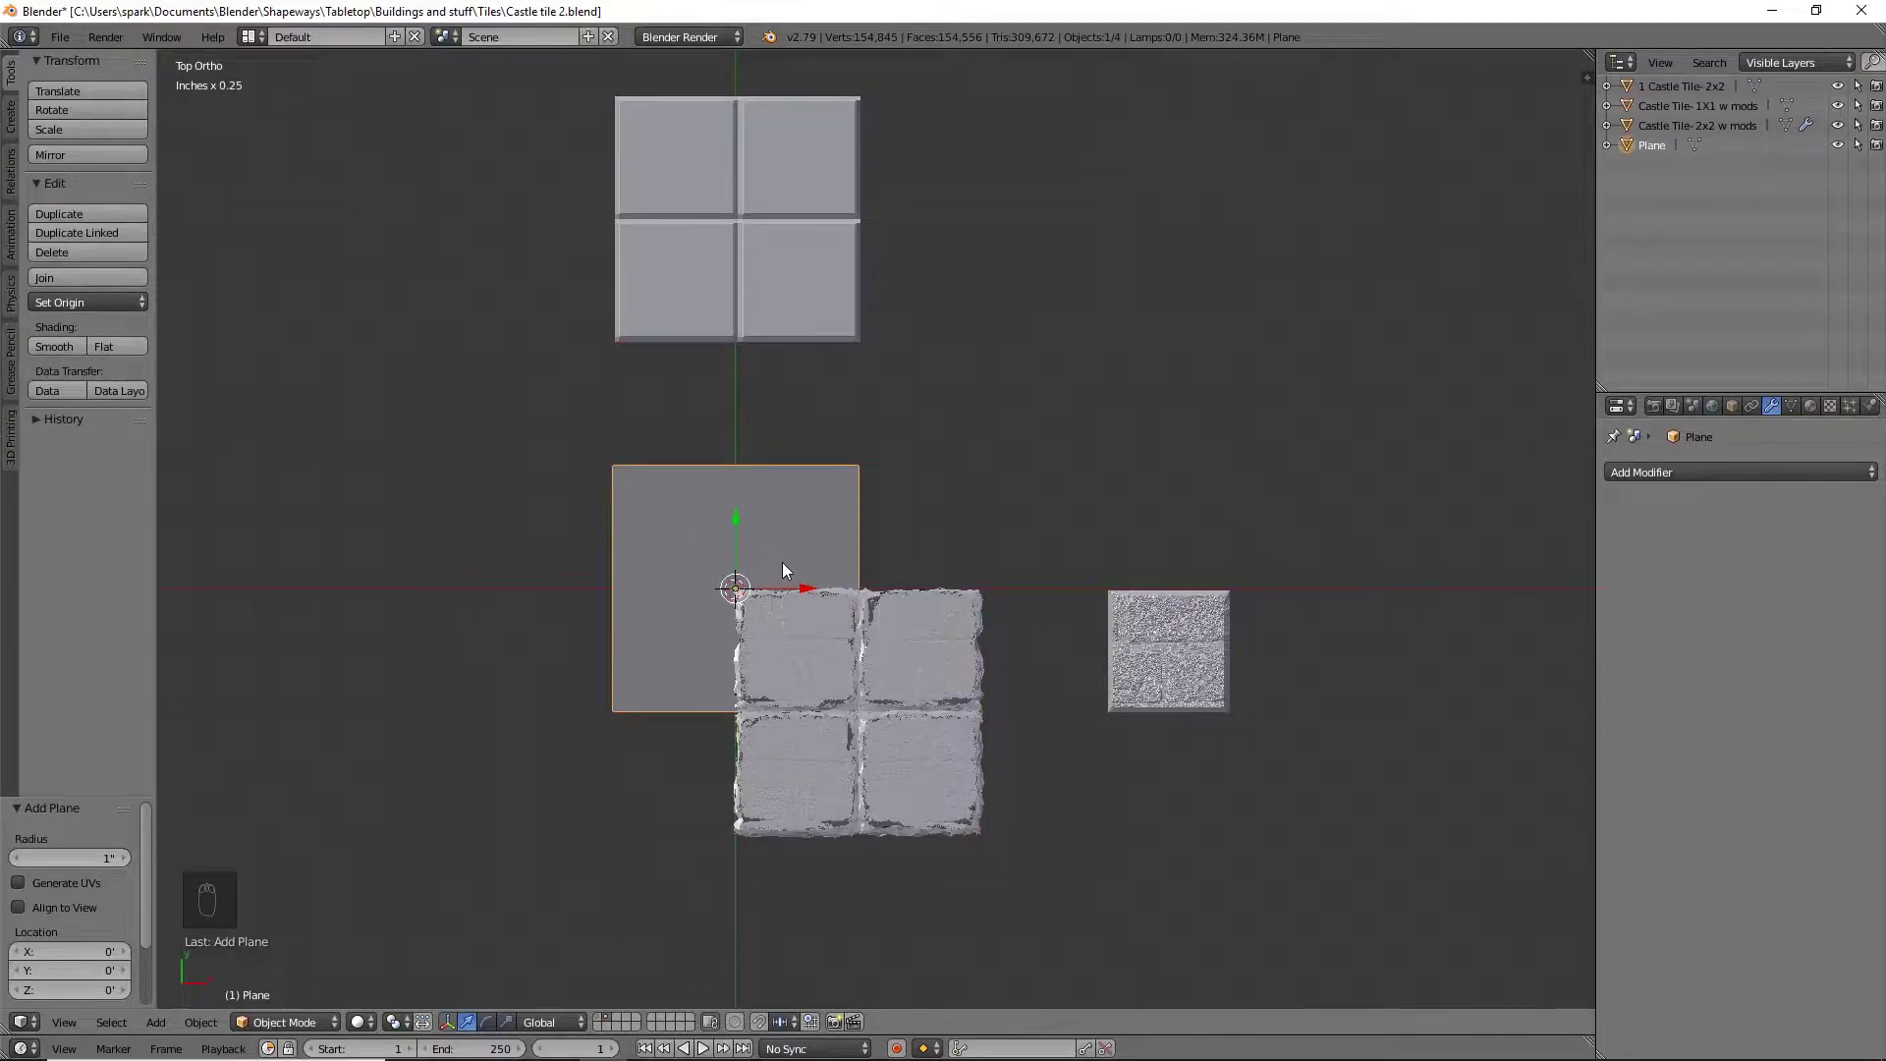
{"action": "key", "text": "g"}
{"action": "left_click", "coordinate": [628, 696]}
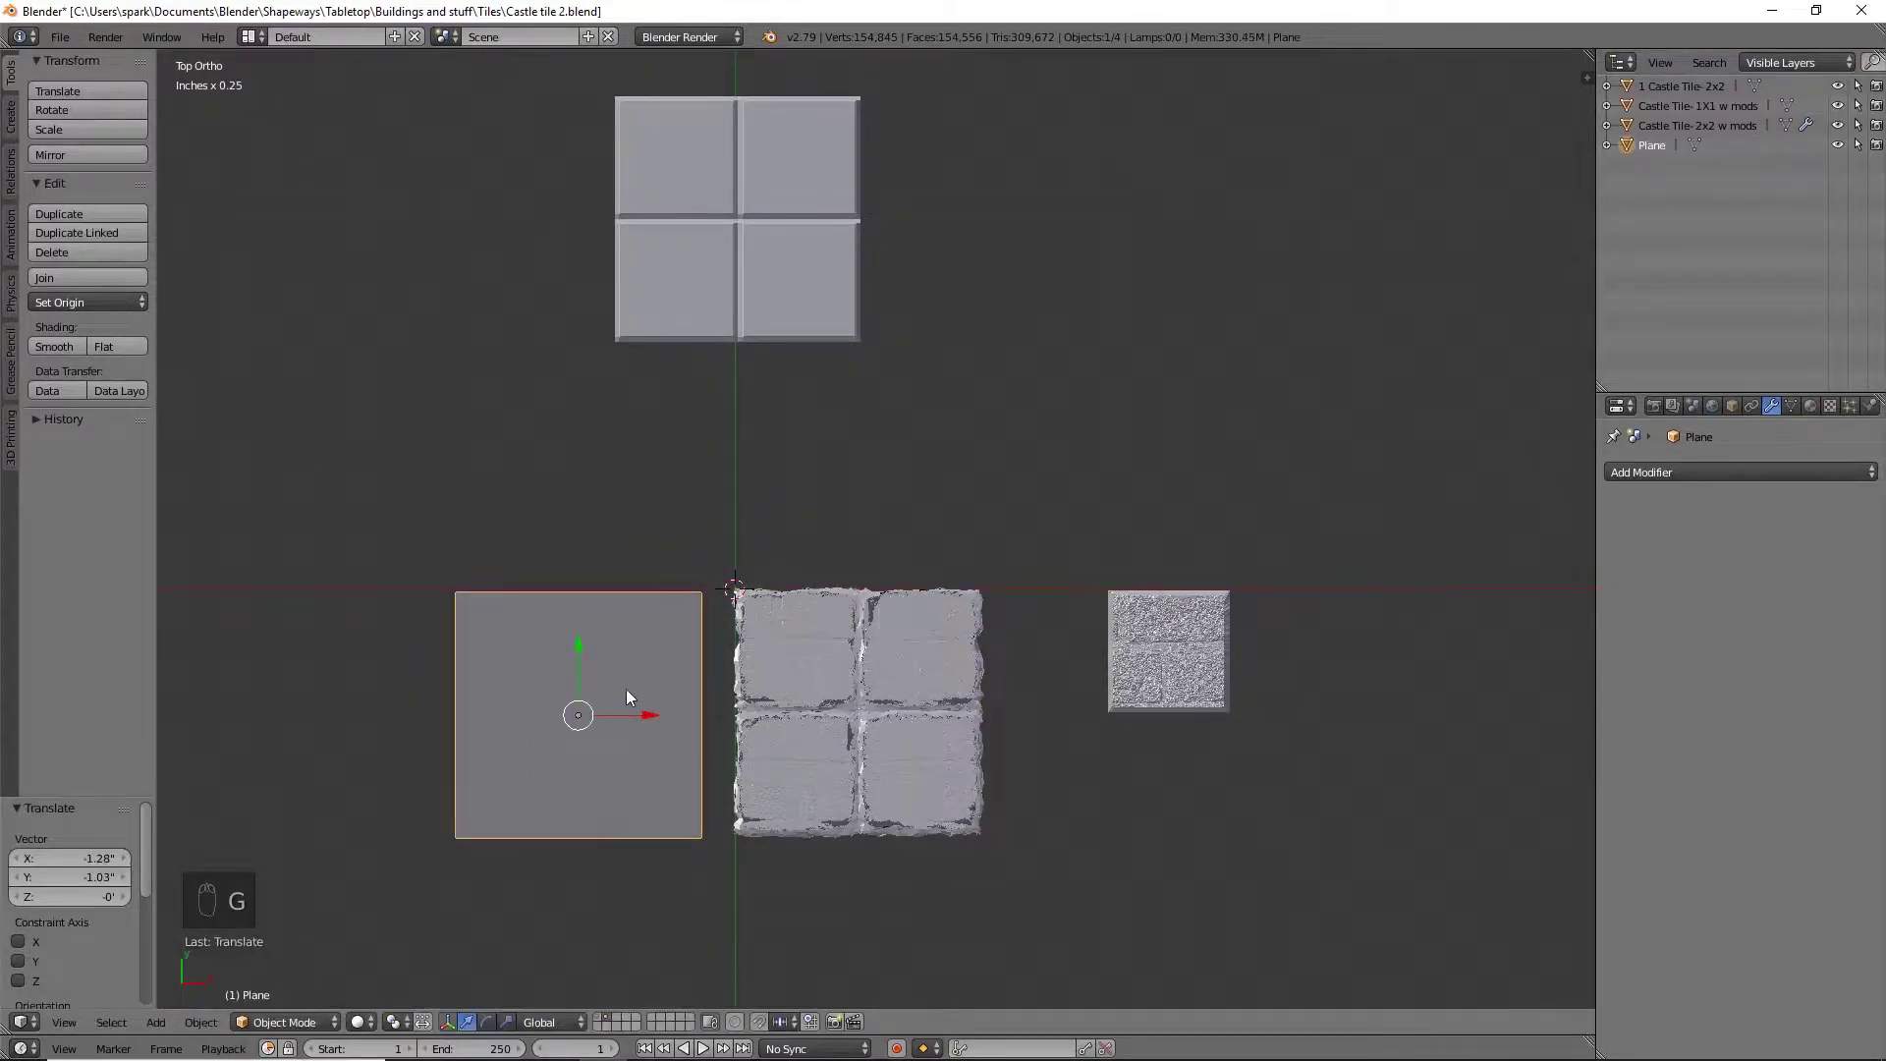
Subdivide the plane's mesh with 20 cuts
{"action": "left_click", "coordinate": [1784, 474]}
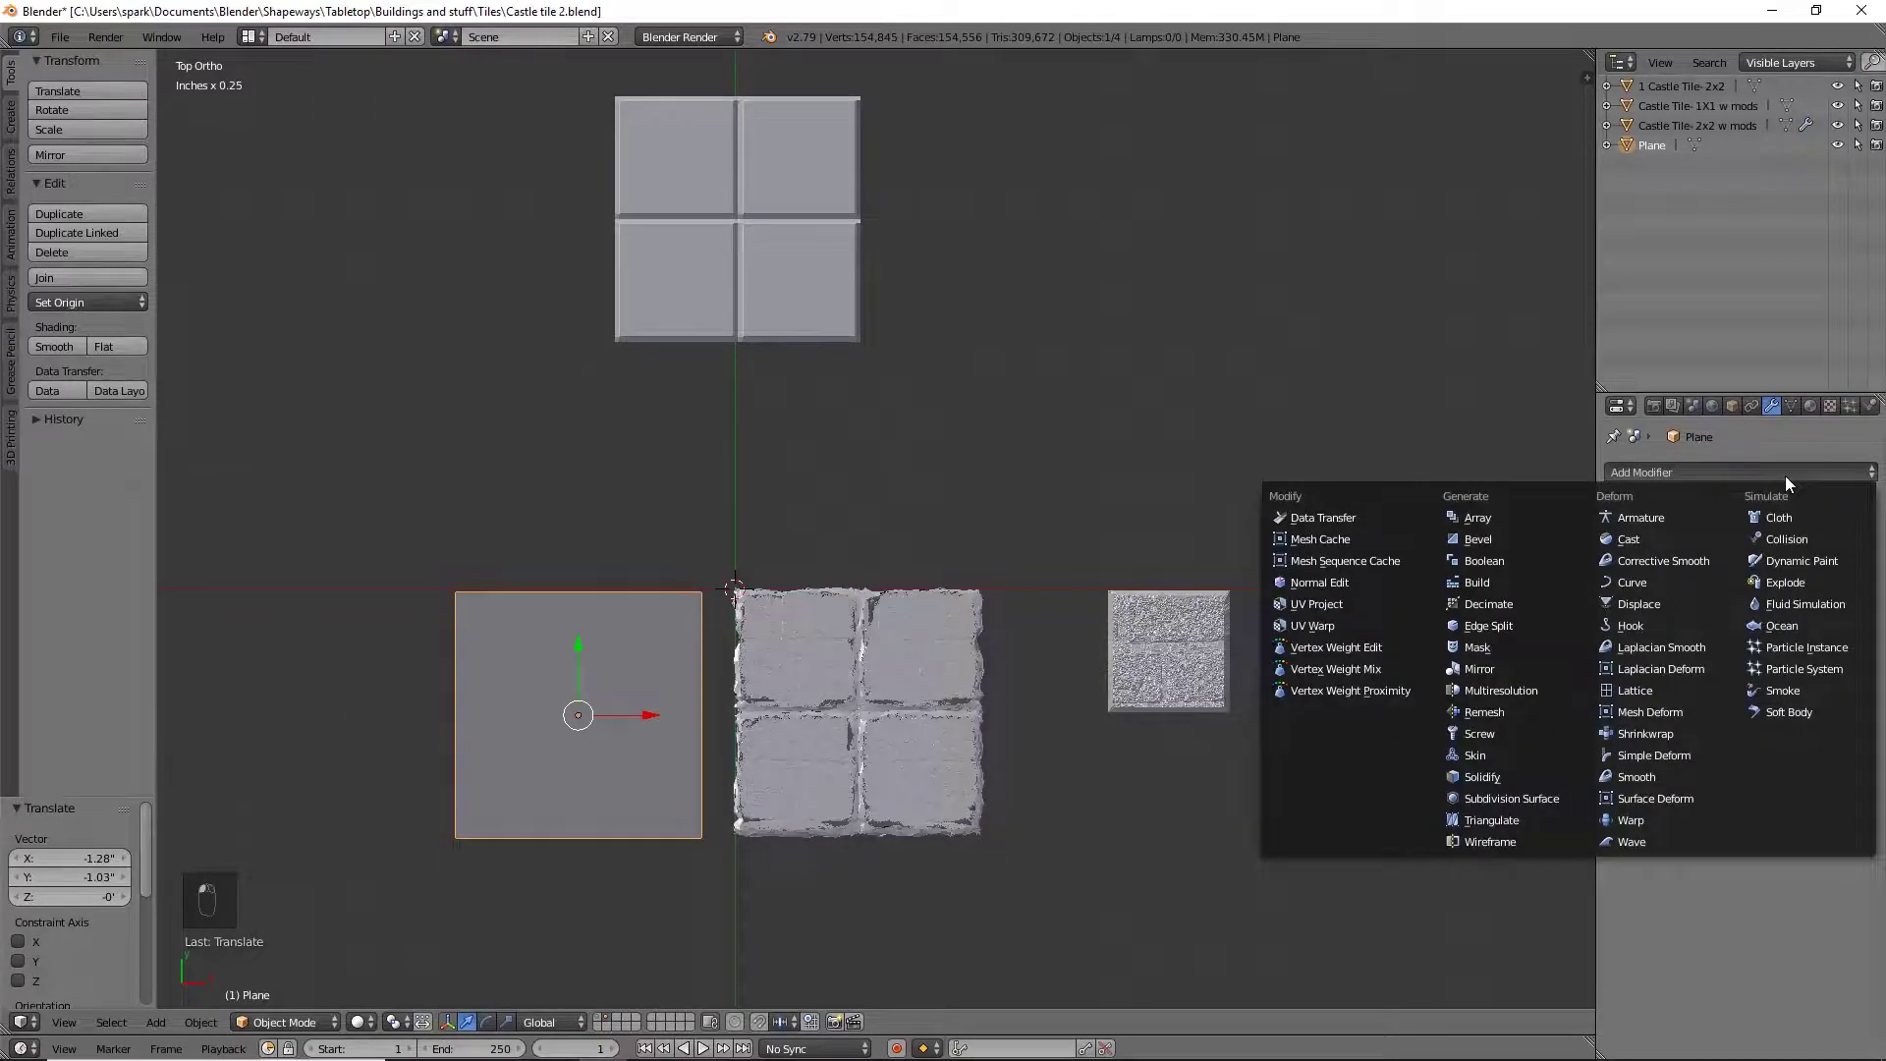
{"action": "key", "text": "Tab"}
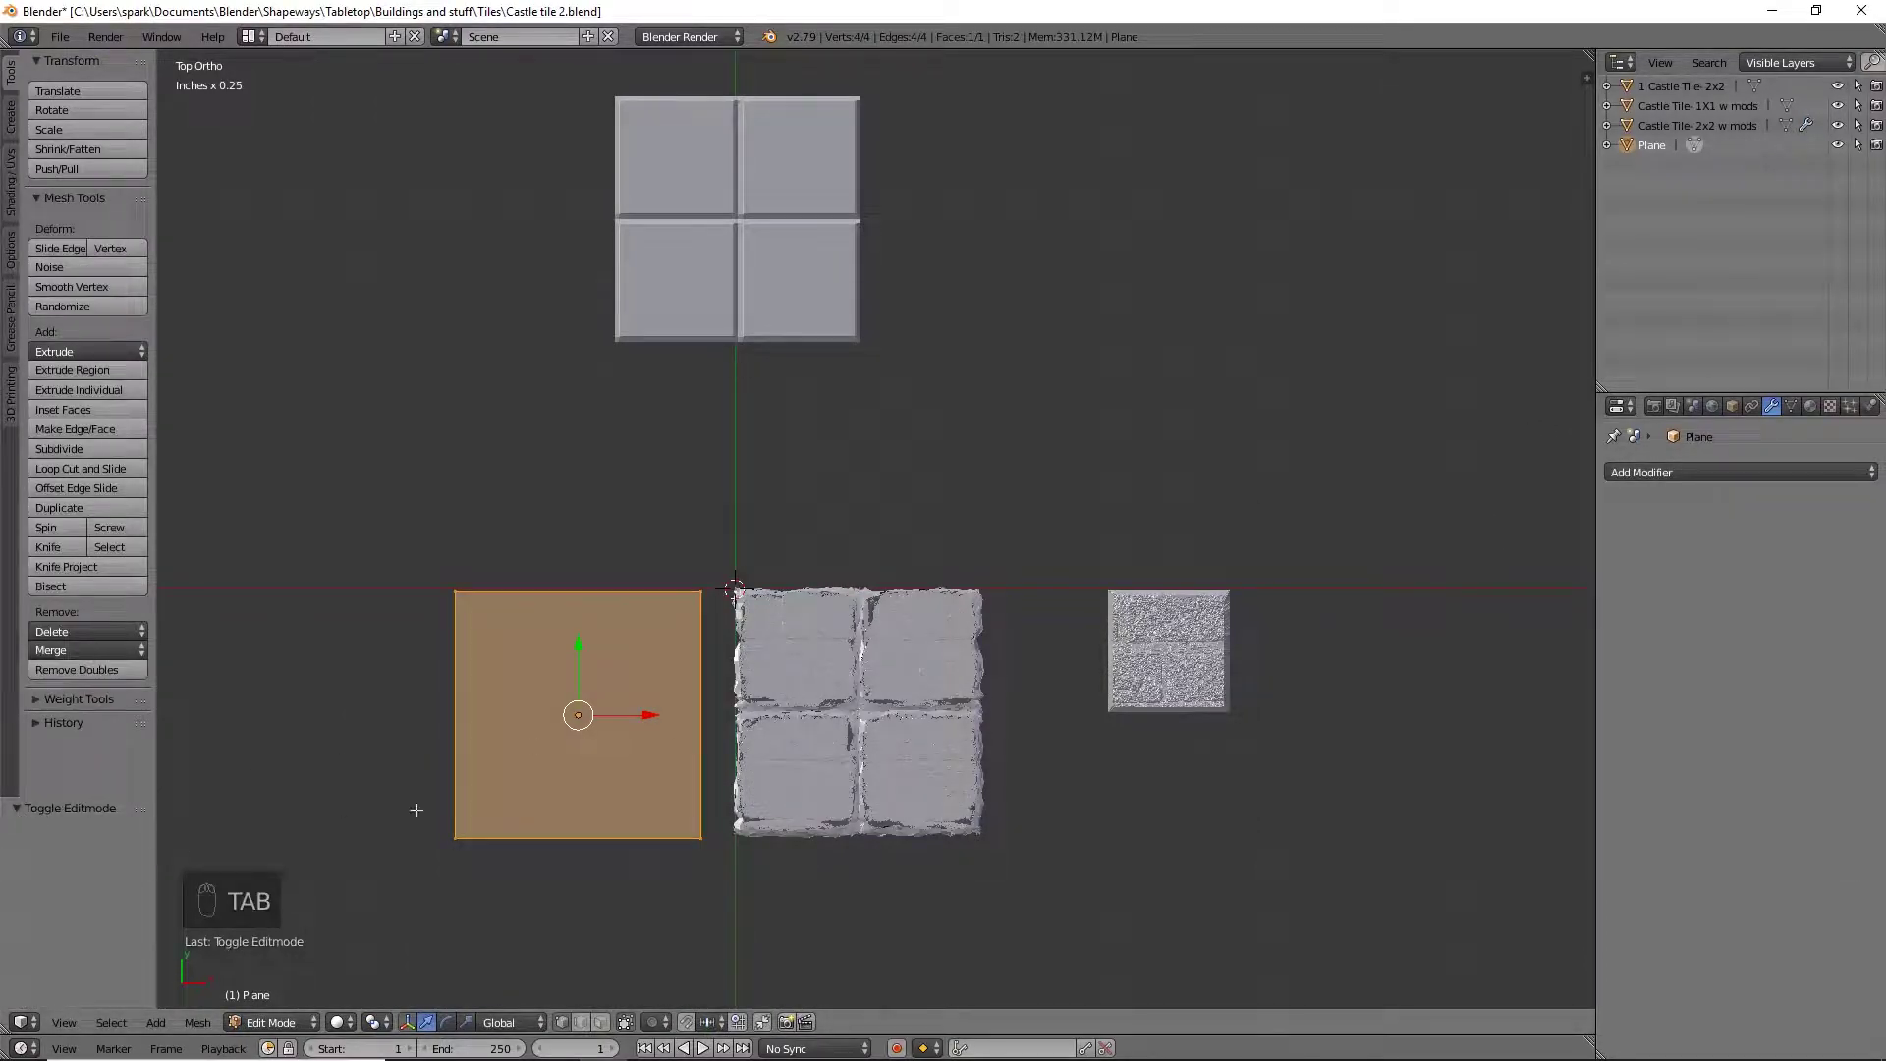
{"action": "key", "text": "w"}
{"action": "left_click", "coordinate": [439, 591]}
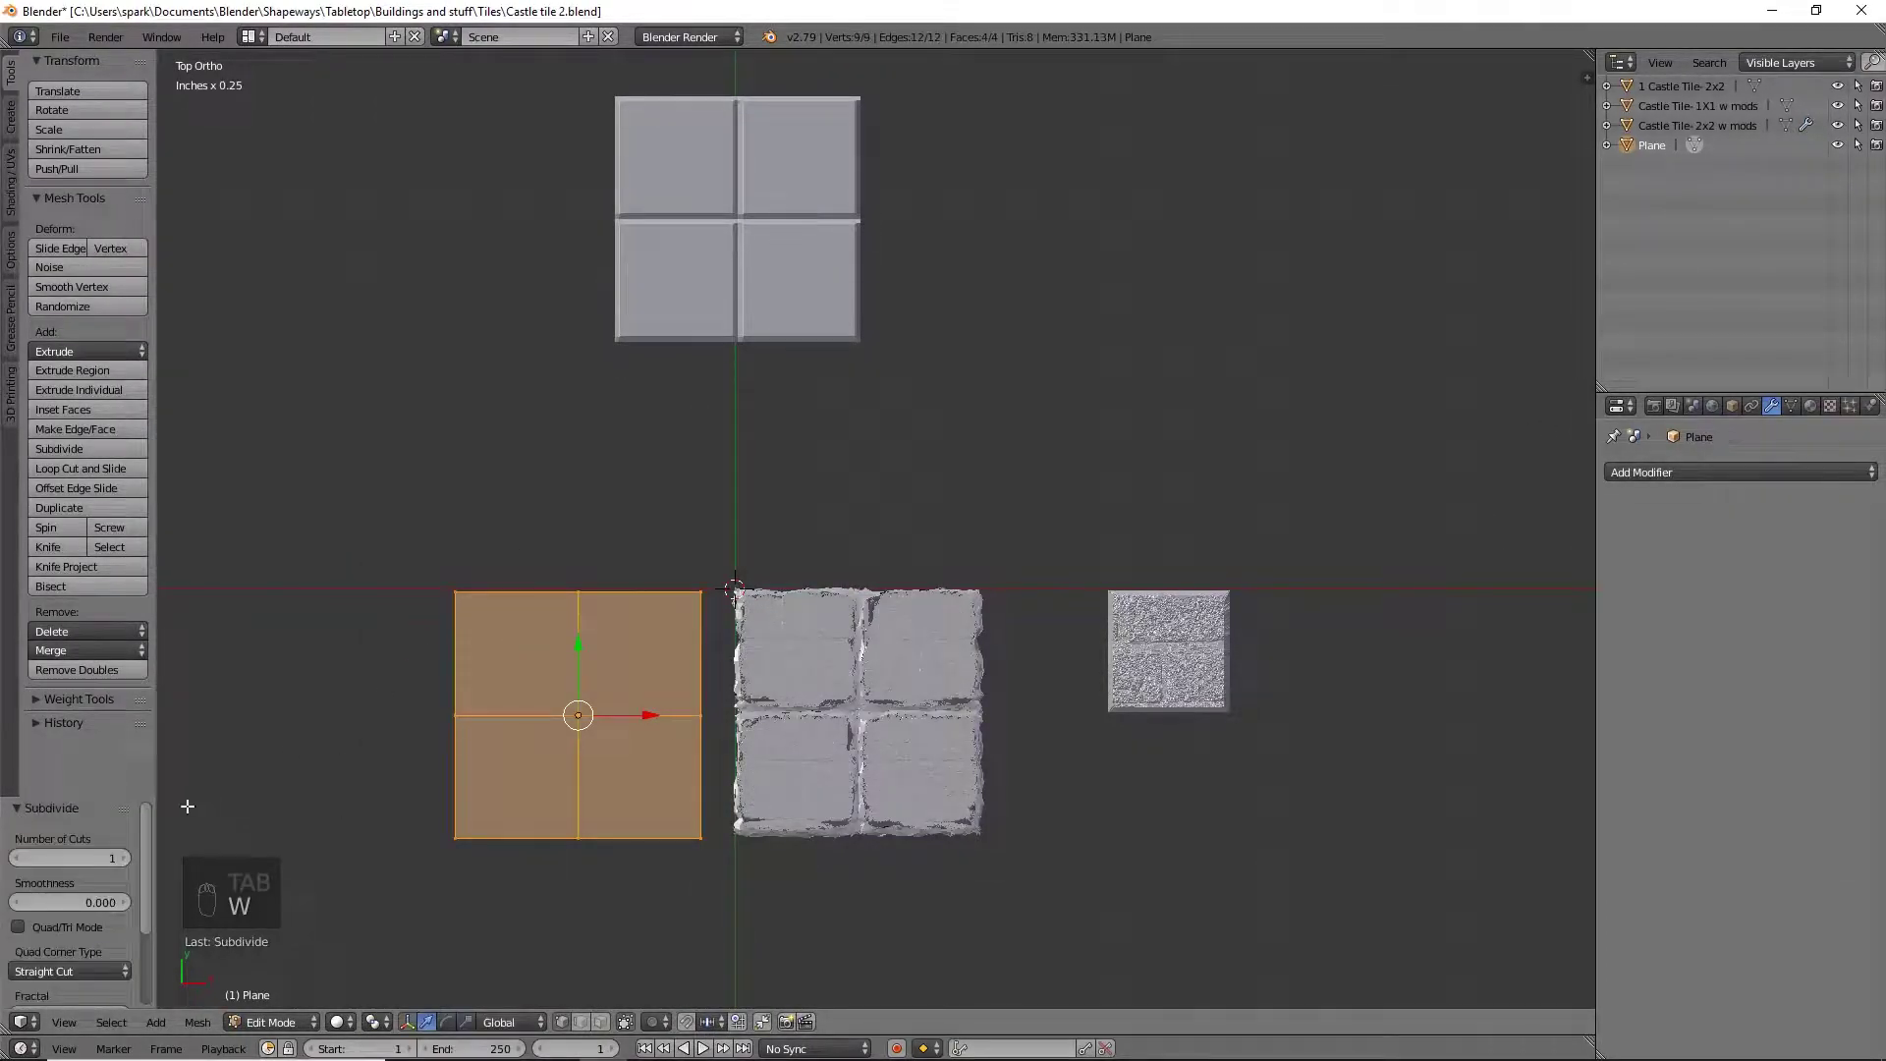
{"action": "type", "text": "20"}
{"action": "key", "text": "Return"}
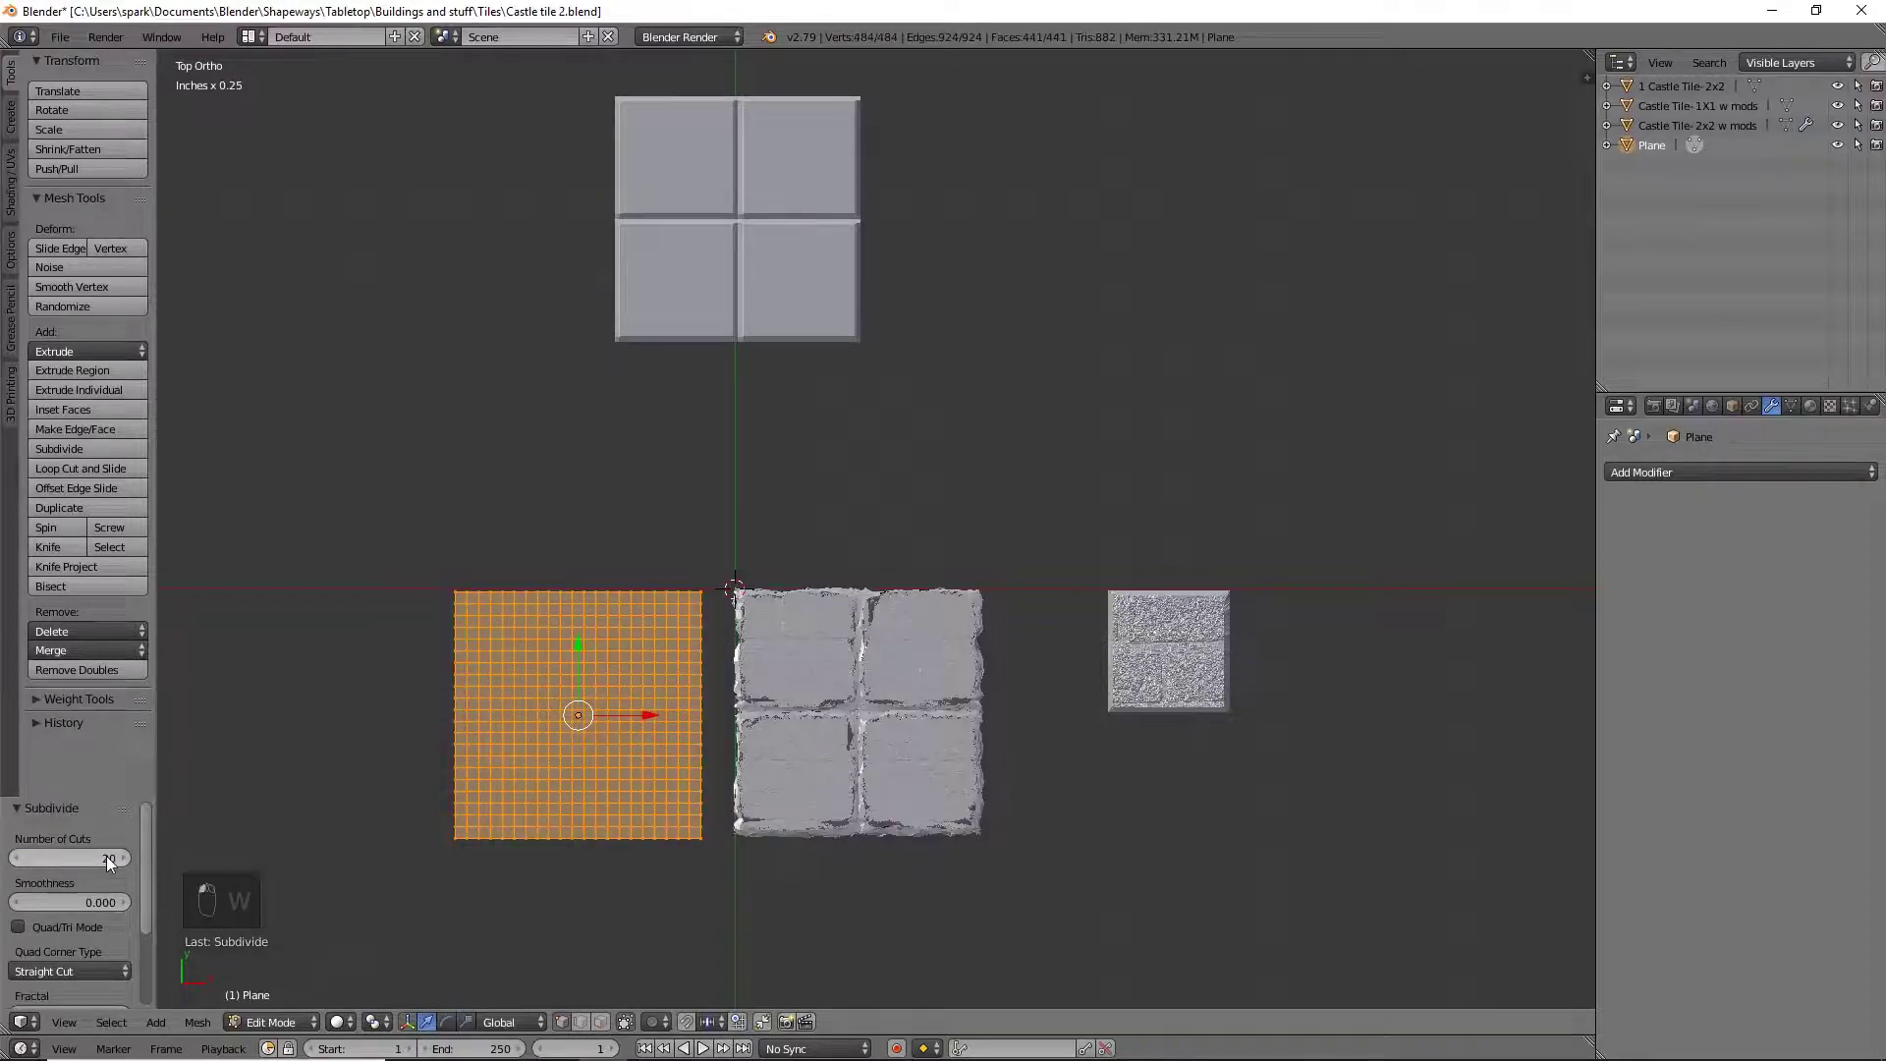
{"action": "key", "text": "Tab"}
Add a Subdivision Surface modifier to the plane with 4 view subdivisions
{"action": "left_click", "coordinate": [1695, 471]}
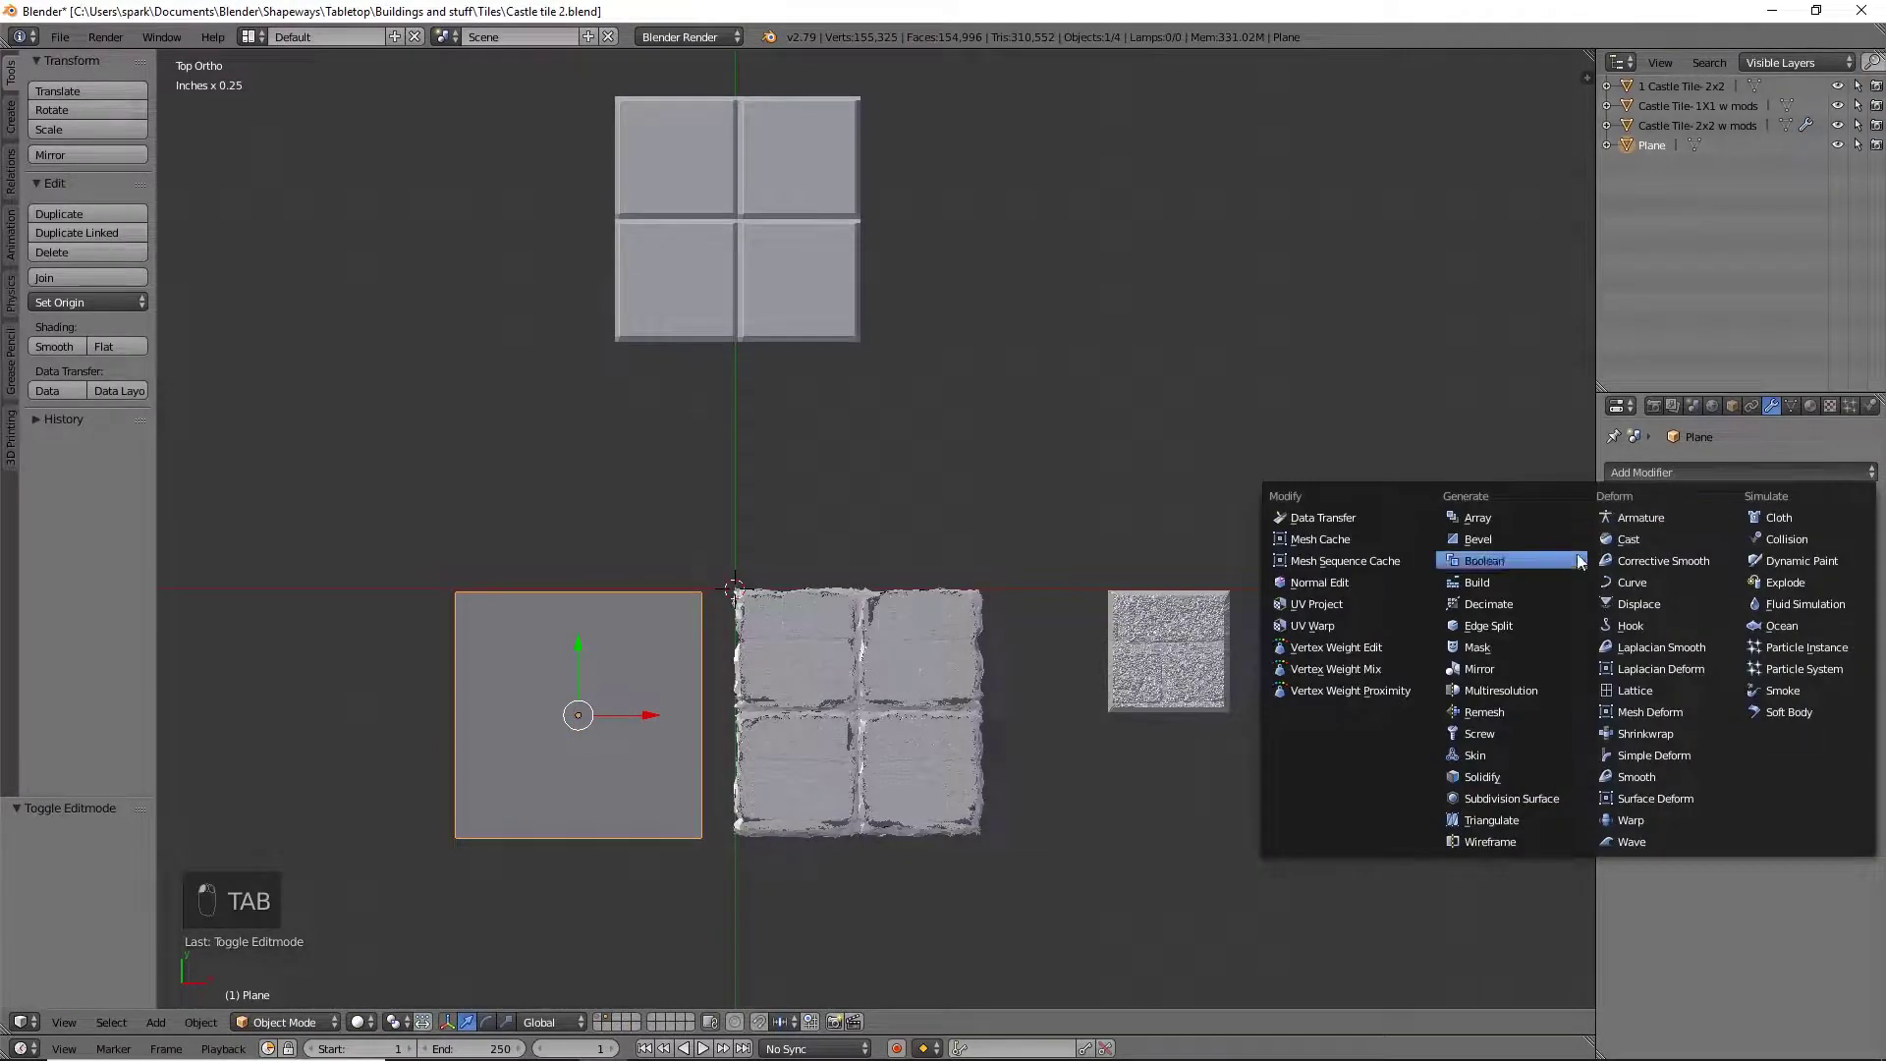
{"action": "left_click", "coordinate": [1521, 797]}
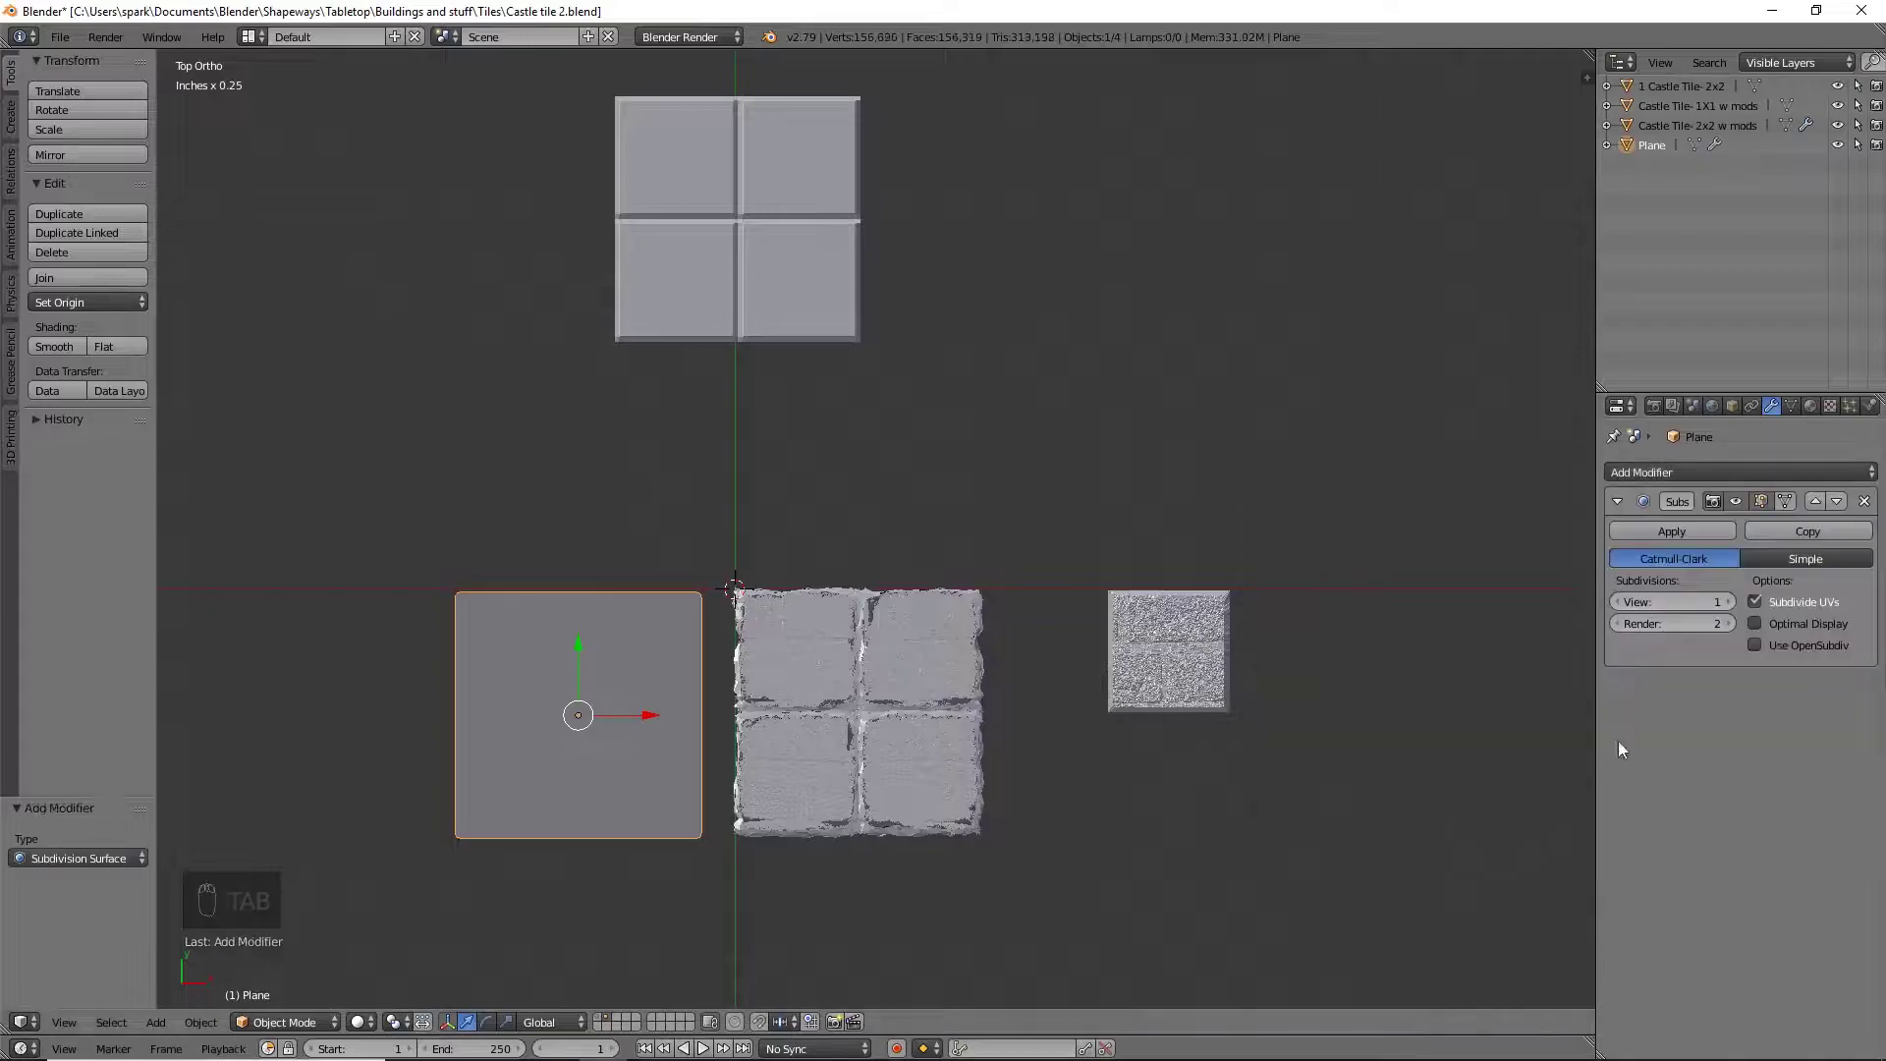
{"action": "left_click", "coordinate": [1729, 601]}
{"action": "left_click", "coordinate": [1728, 602]}
{"action": "left_click", "coordinate": [1730, 603]}
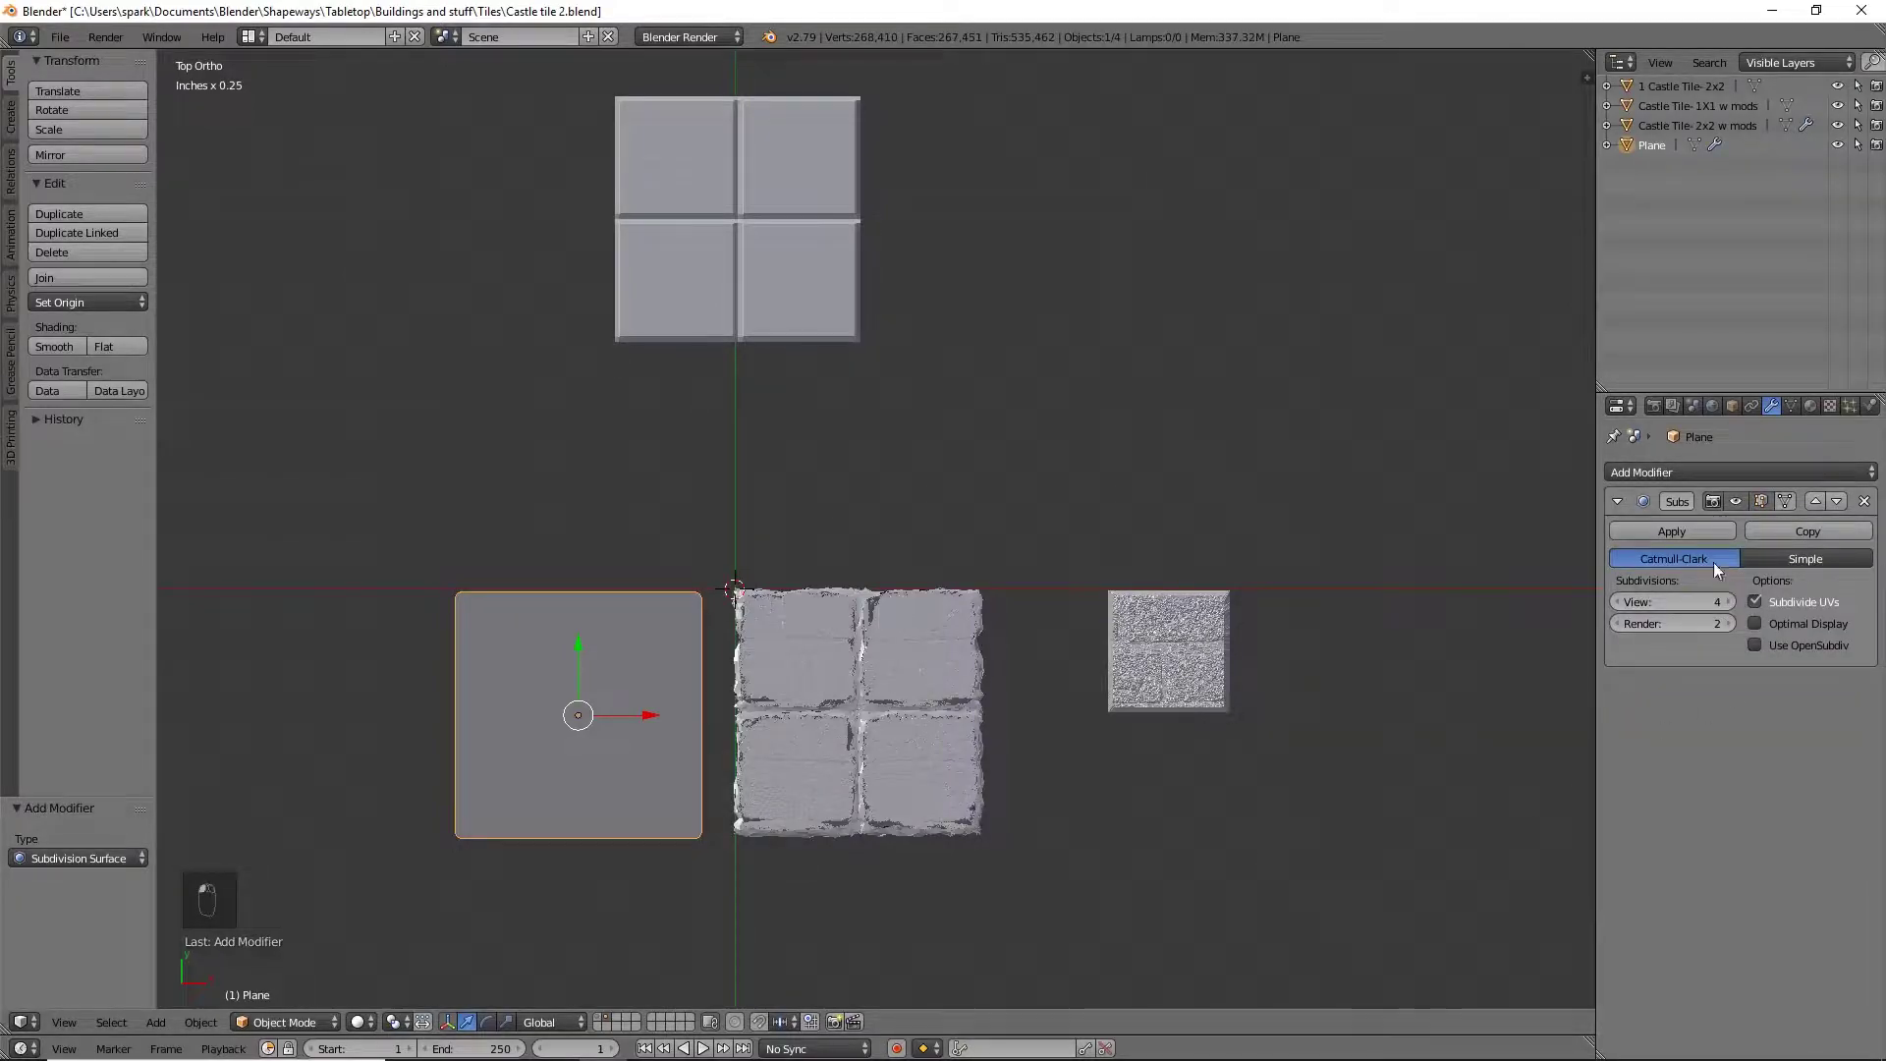
Add a Displace modifier to the plane using the brick texture
{"action": "left_click", "coordinate": [1693, 471]}
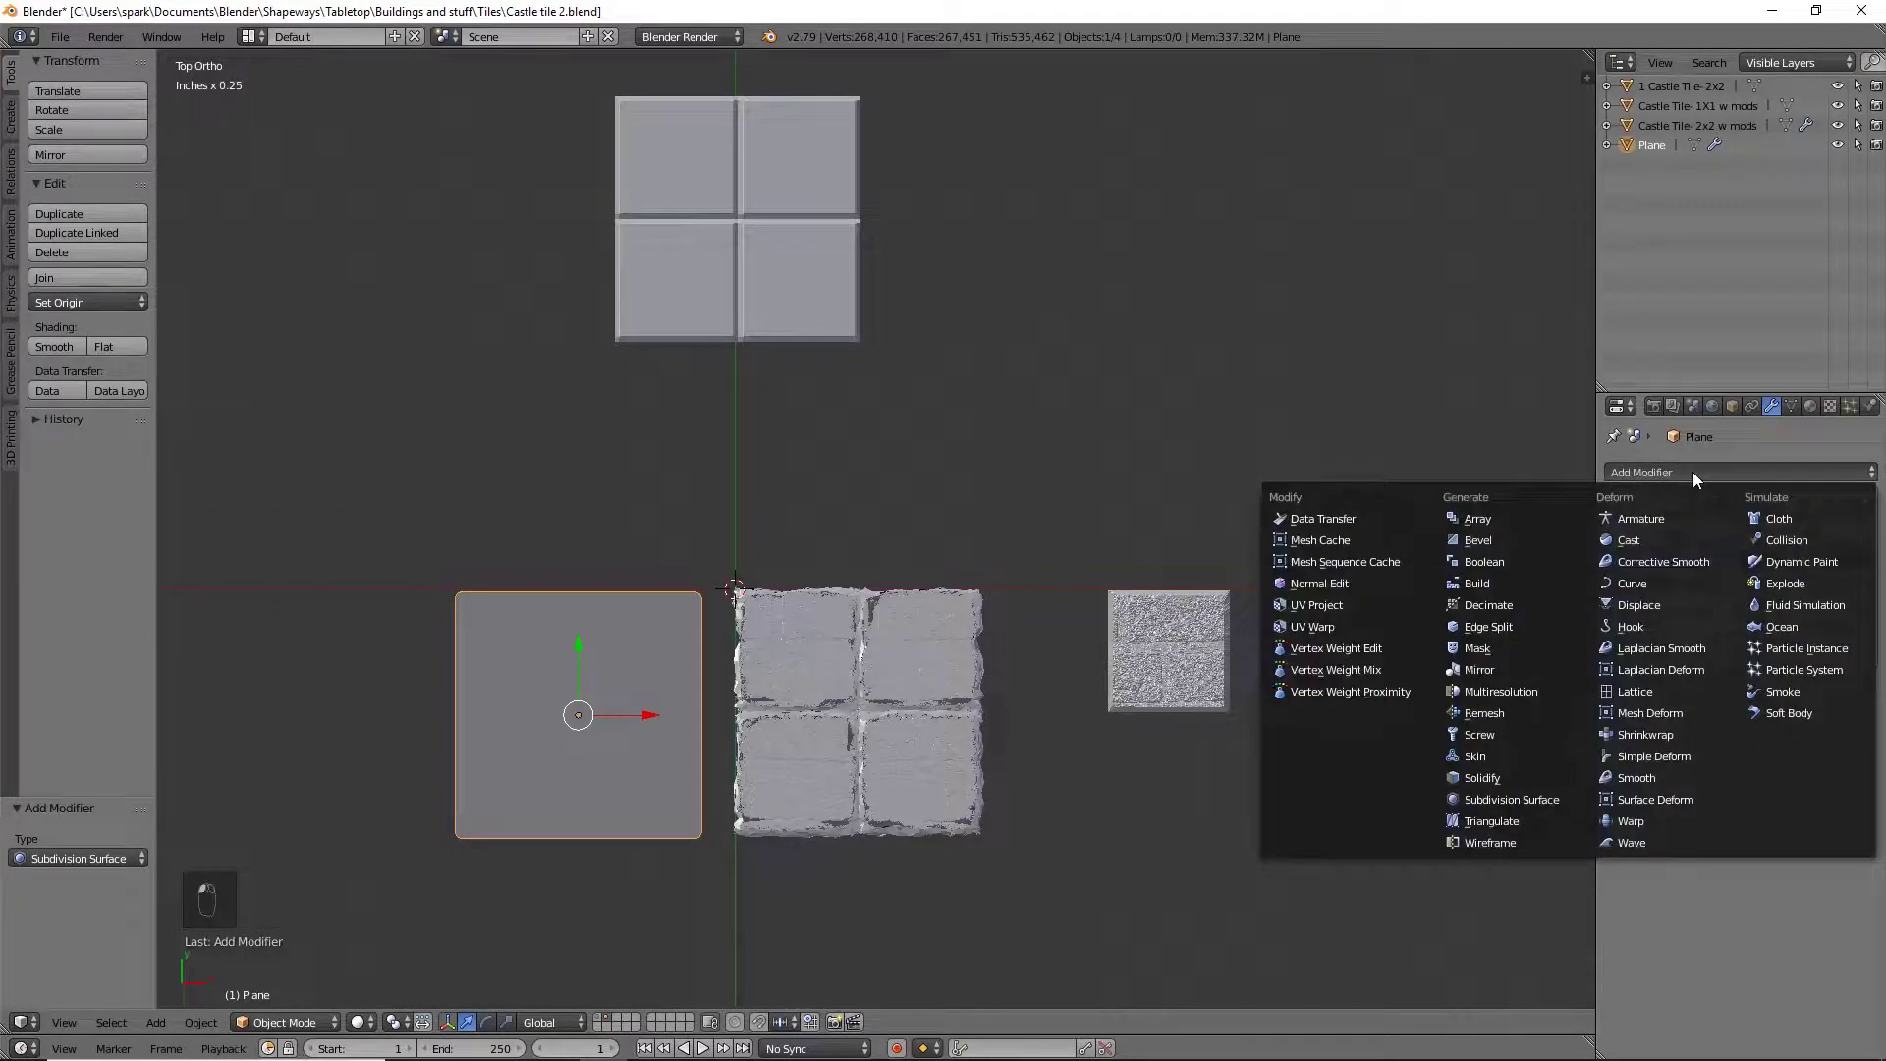
{"action": "left_click", "coordinate": [1648, 603]}
{"action": "left_click", "coordinate": [1622, 763]}
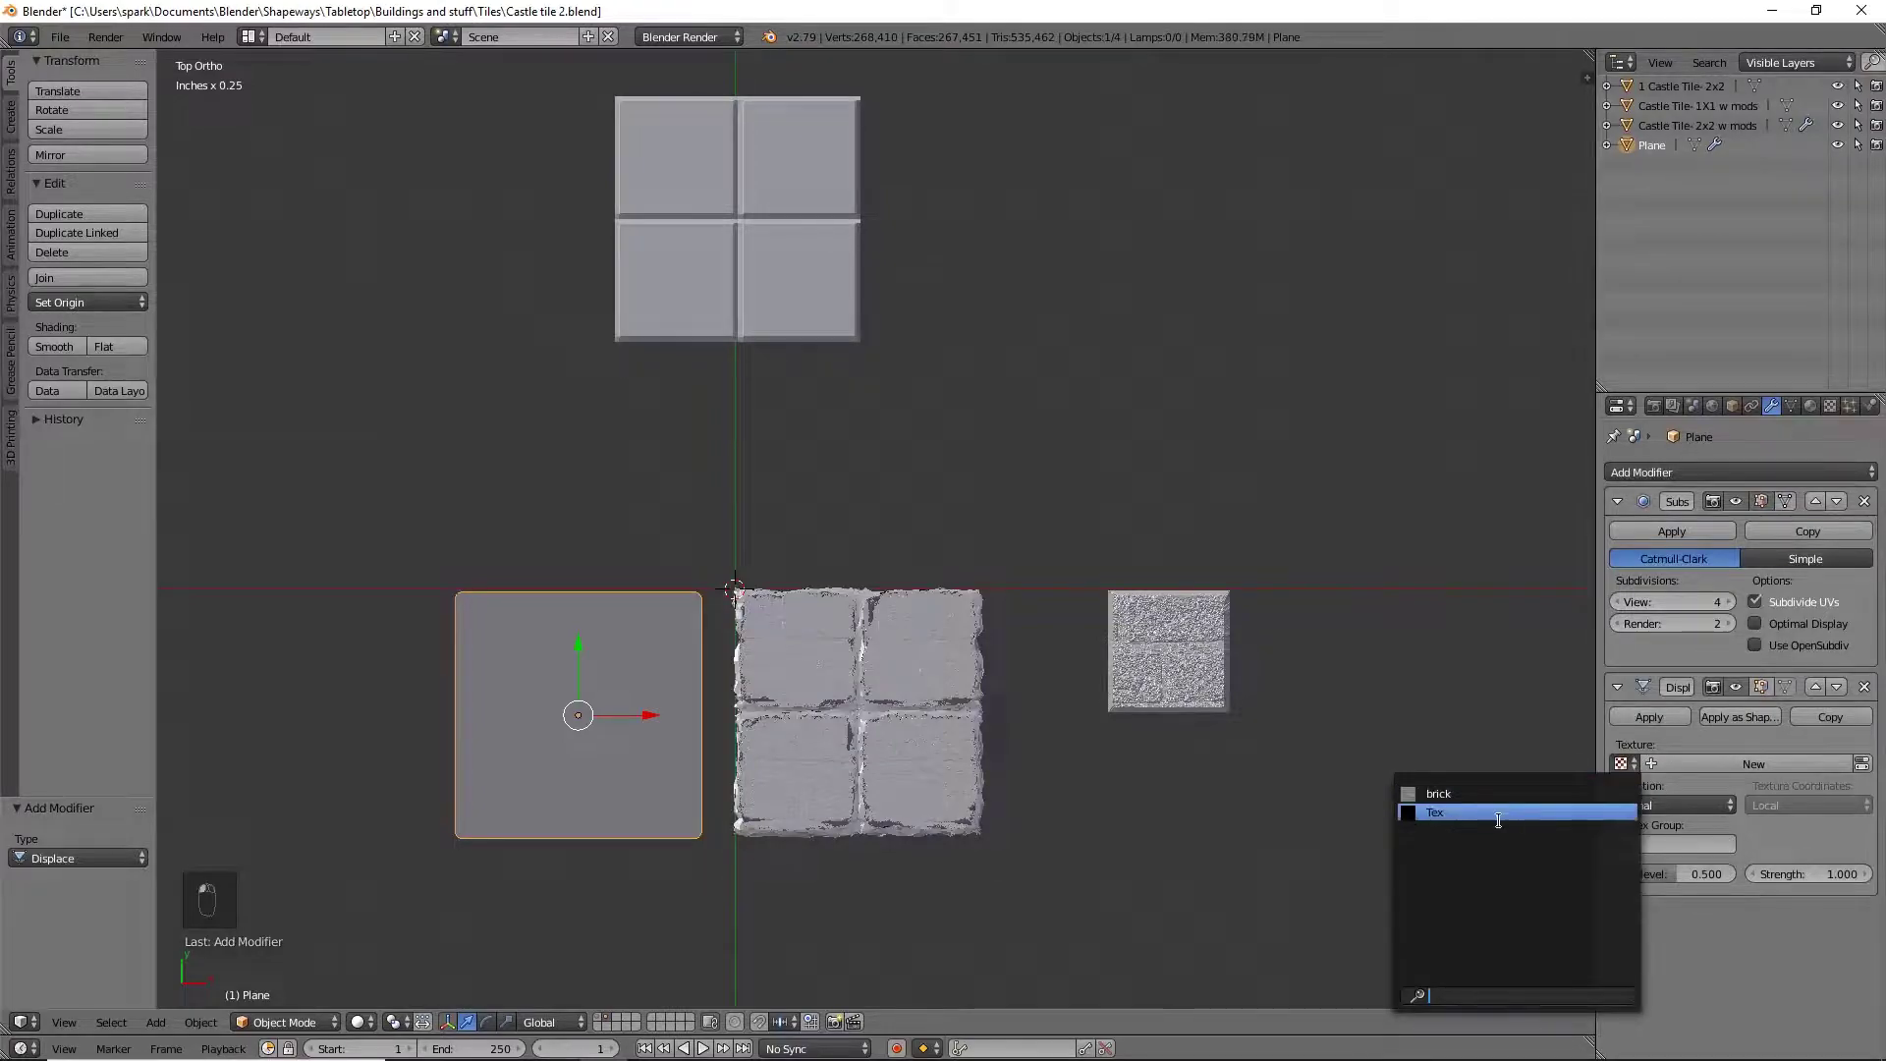
{"action": "left_click", "coordinate": [1438, 795]}
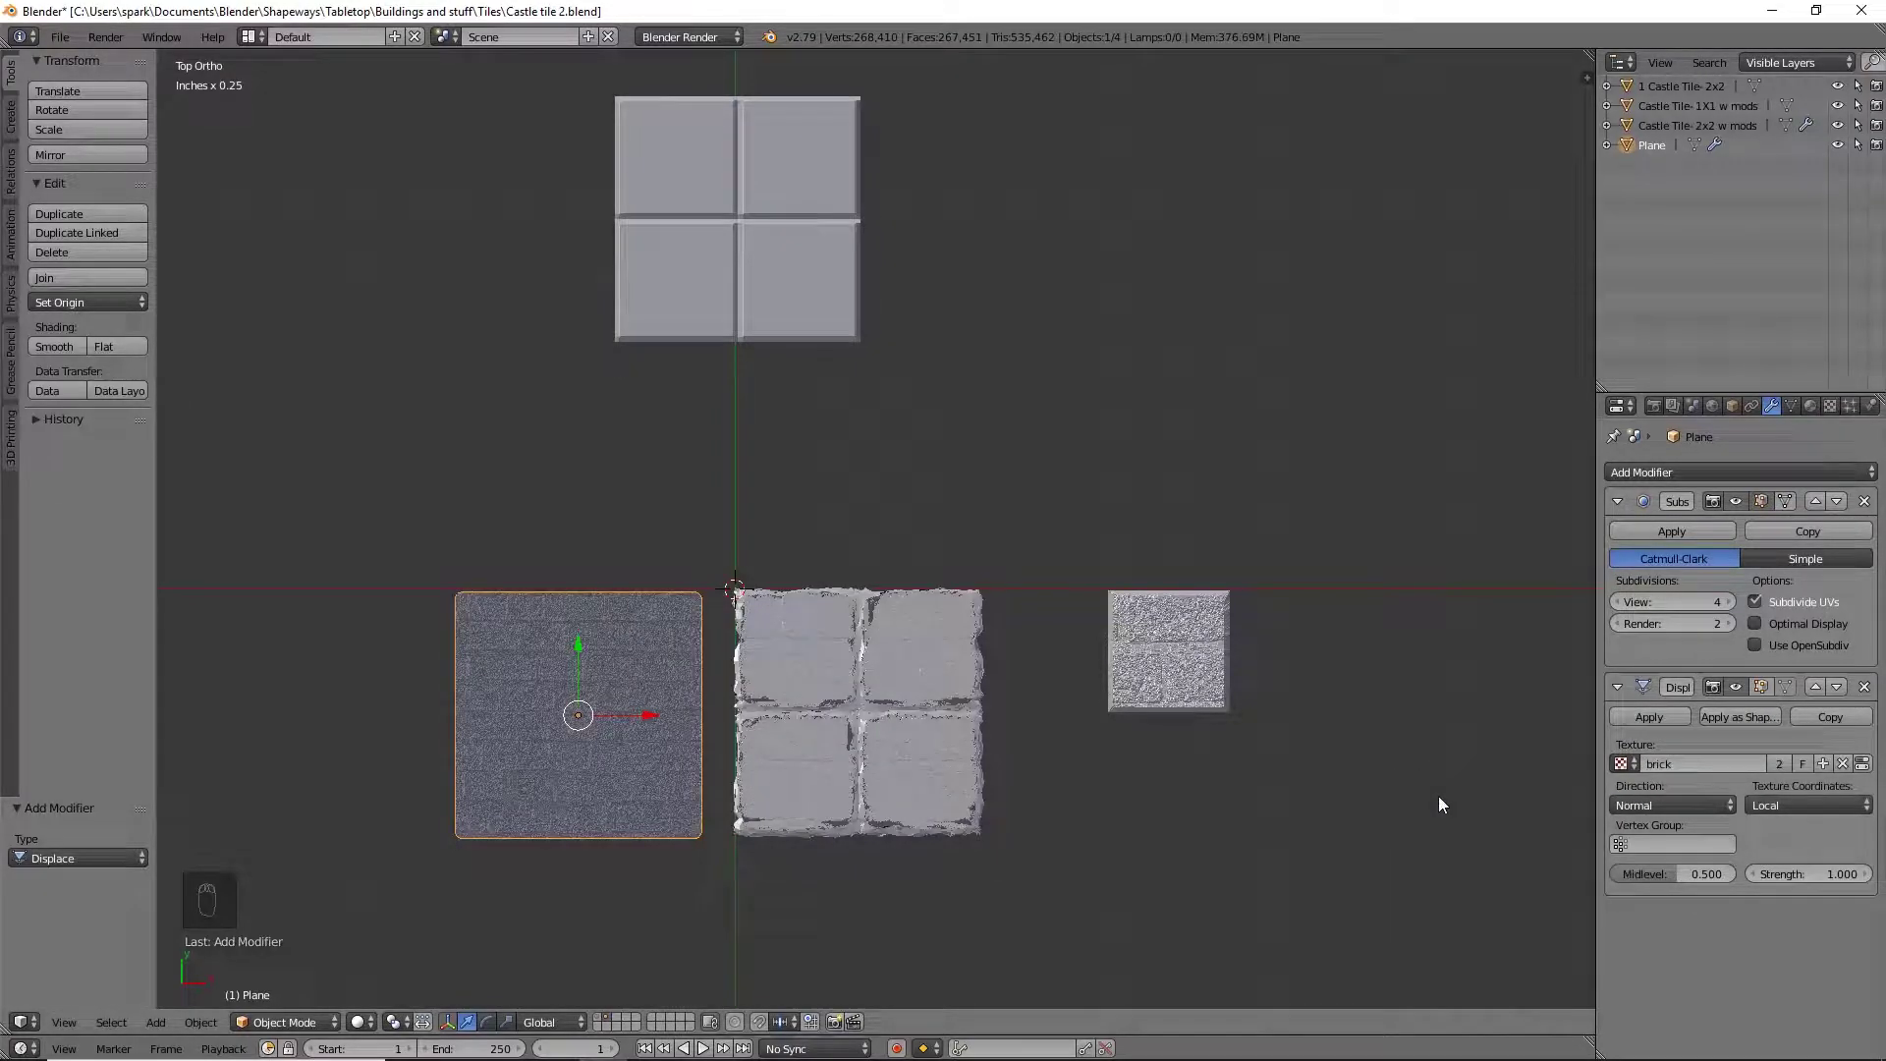
Set the plane's Displace strength to 0.3
{"action": "middle_click_drag", "start_coordinate": [611, 837], "coordinate": [886, 686], "text": "shift"}
{"action": "scroll", "coordinate": [886, 686], "scroll_direction": "up", "scroll_amount": 5}
{"action": "middle_click_drag", "start_coordinate": [959, 735], "coordinate": [1043, 591]}
{"action": "scroll", "coordinate": [909, 672], "scroll_direction": "up", "scroll_amount": 2}
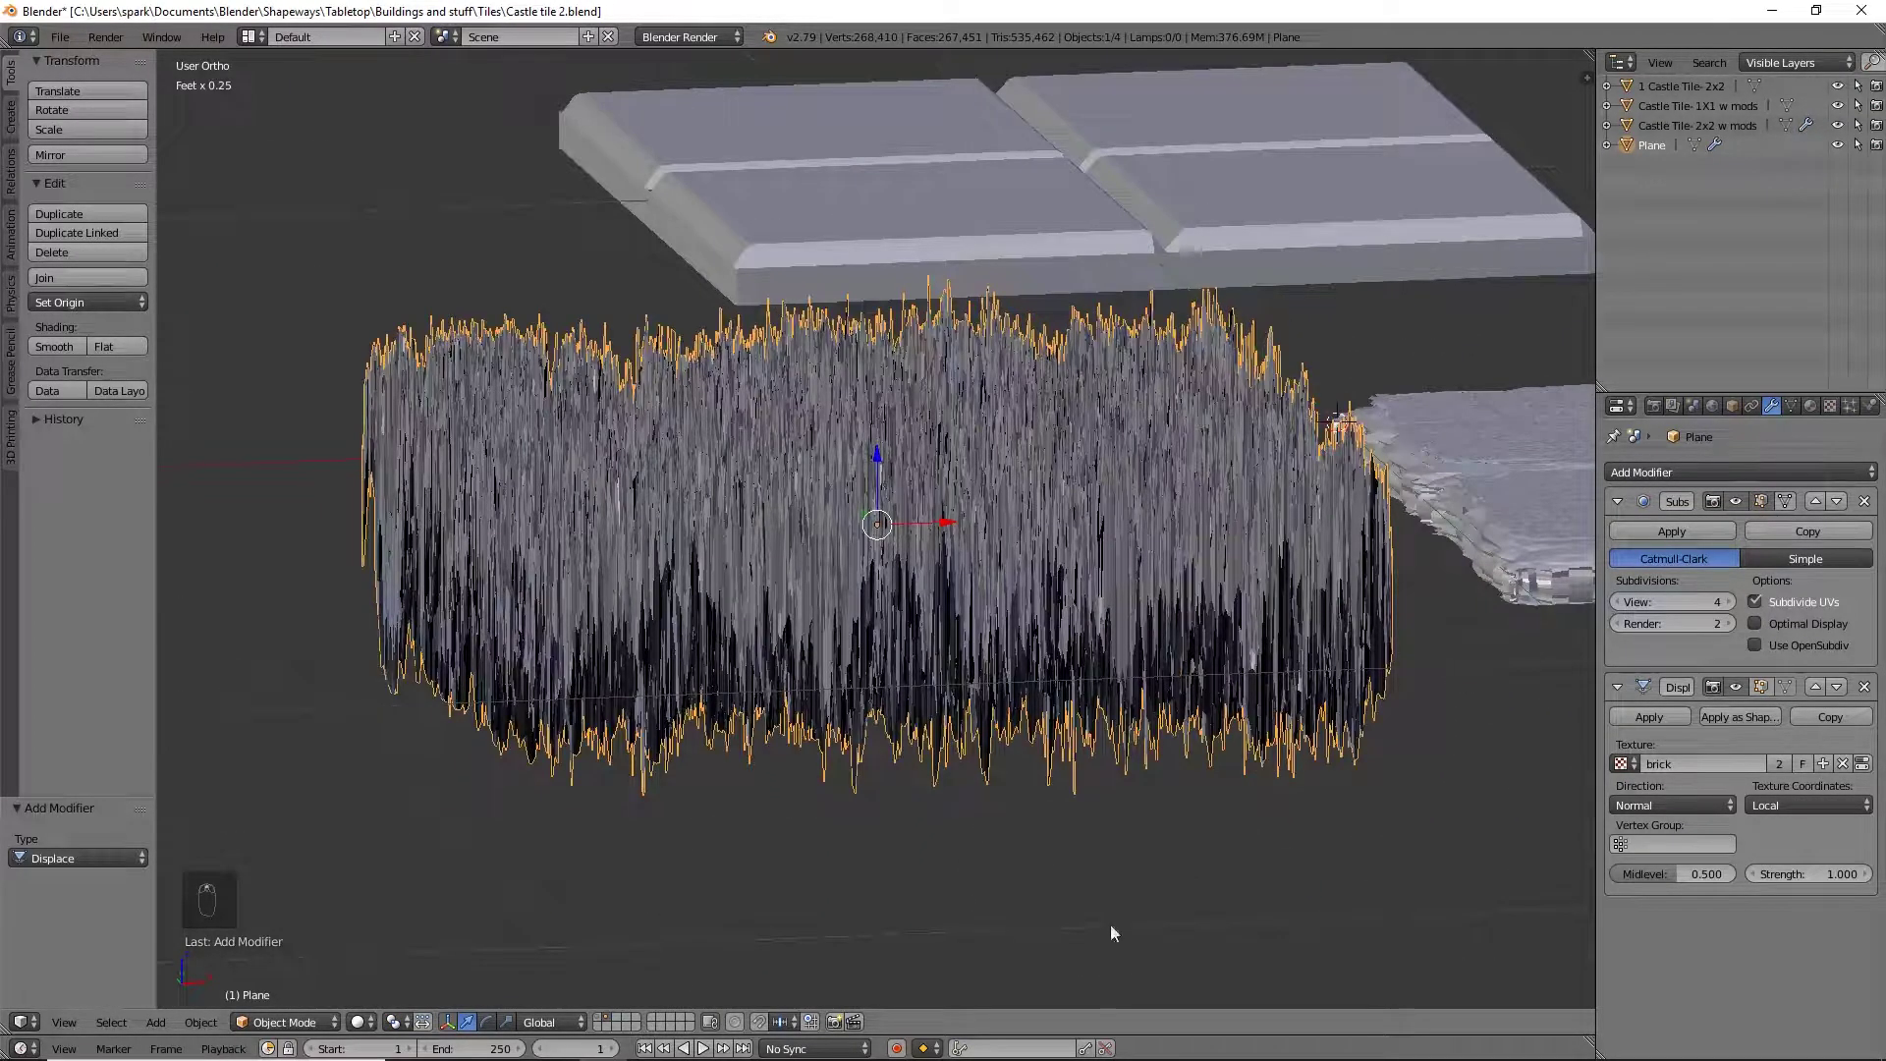
{"action": "left_click", "coordinate": [1778, 871]}
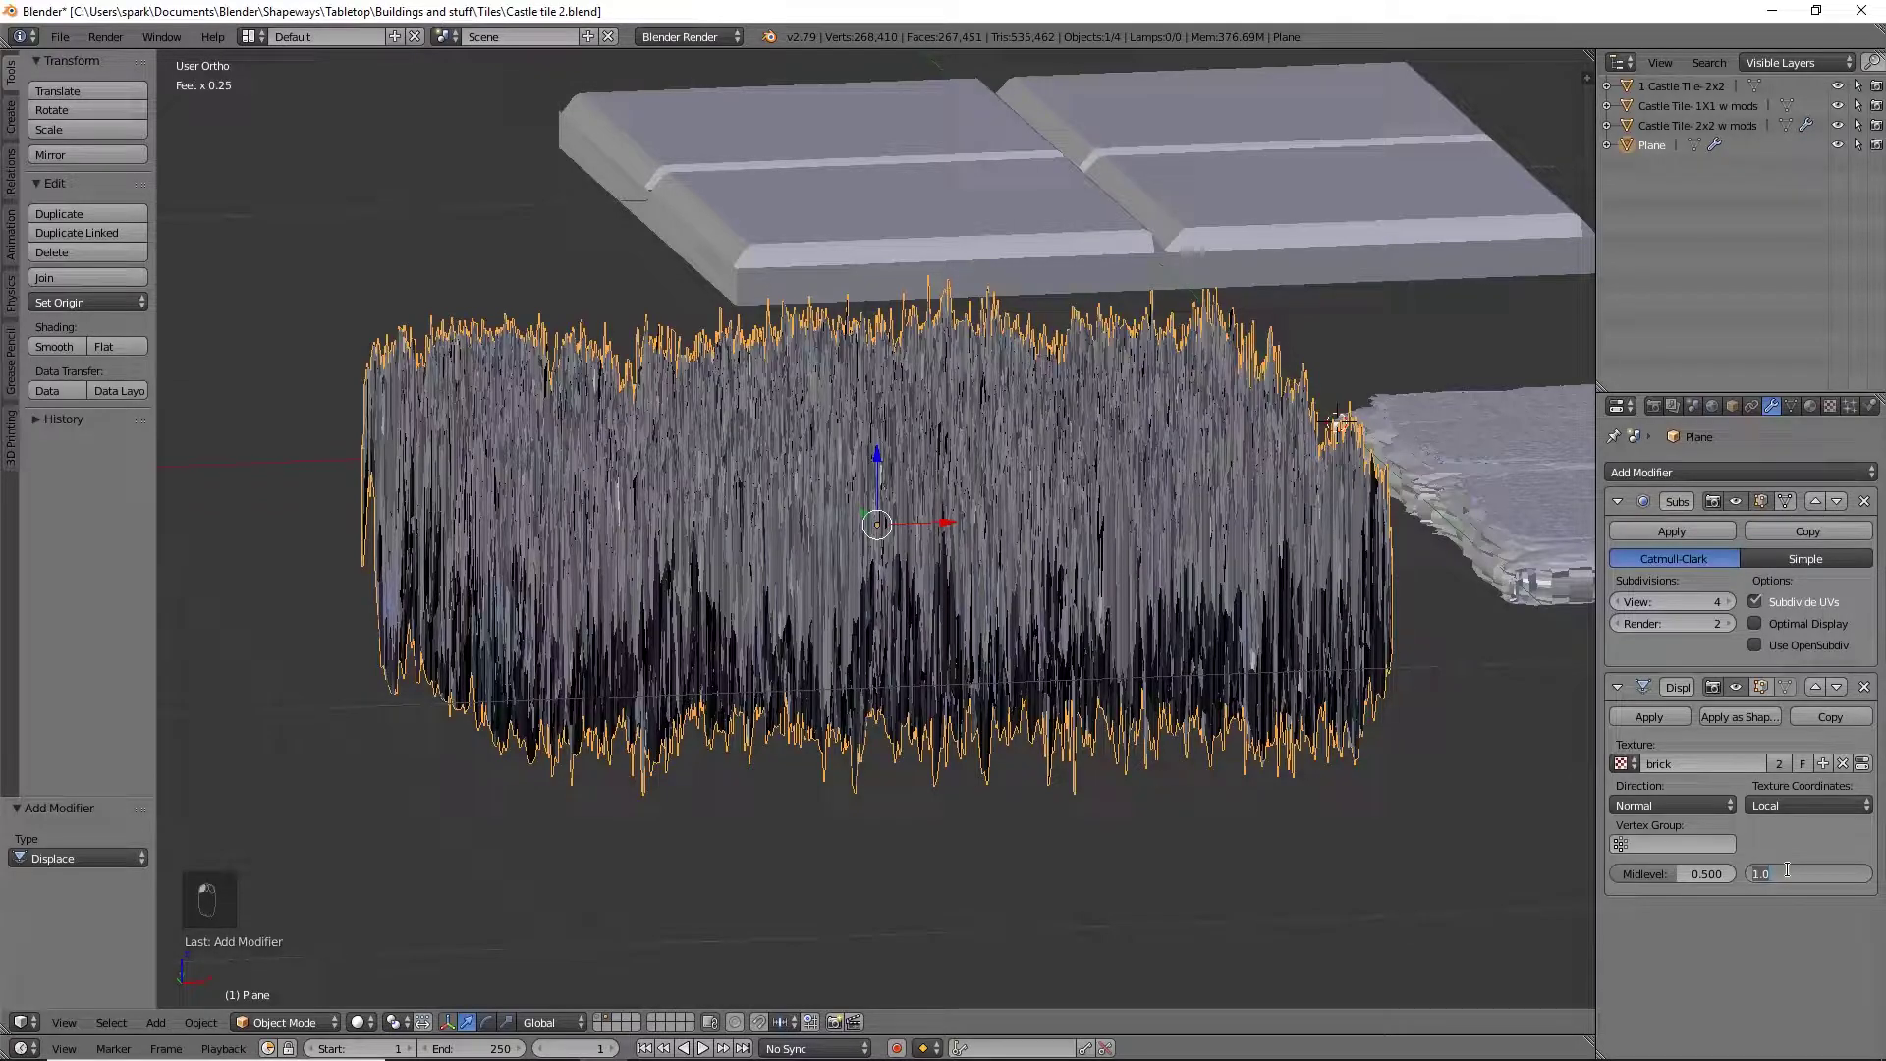
{"action": "type", "text": "0.3"}
{"action": "key", "text": "Return"}
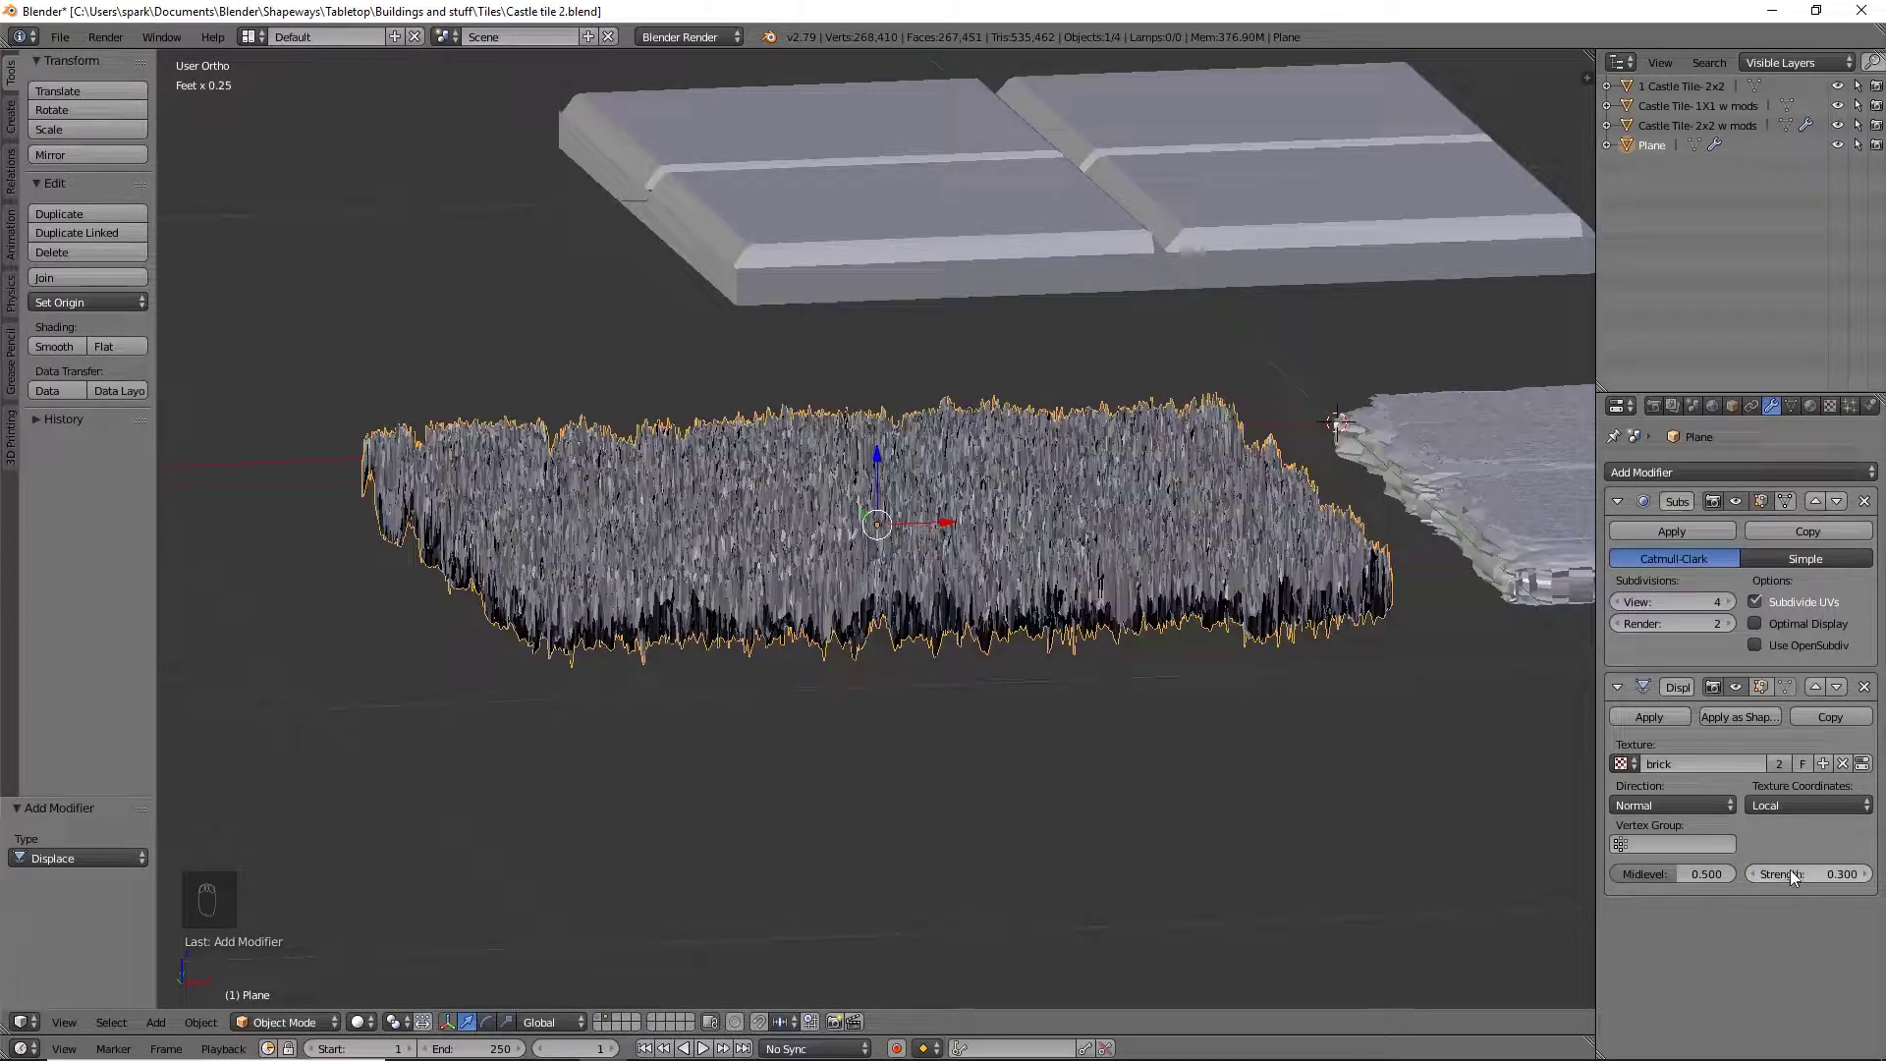
Set the plane's Displace strength to 0.05
{"action": "left_click", "coordinate": [1800, 874]}
{"action": "type", "text": "0.05"}
{"action": "key", "text": "Return"}
Apply the Subdivision Surface and Displace modifiers to the plane
{"action": "middle_click_drag", "start_coordinate": [1461, 837], "coordinate": [1039, 678]}
{"action": "scroll", "coordinate": [945, 722], "scroll_direction": "down", "scroll_amount": 6}
{"action": "scroll", "coordinate": [952, 635], "scroll_direction": "up", "scroll_amount": 6}
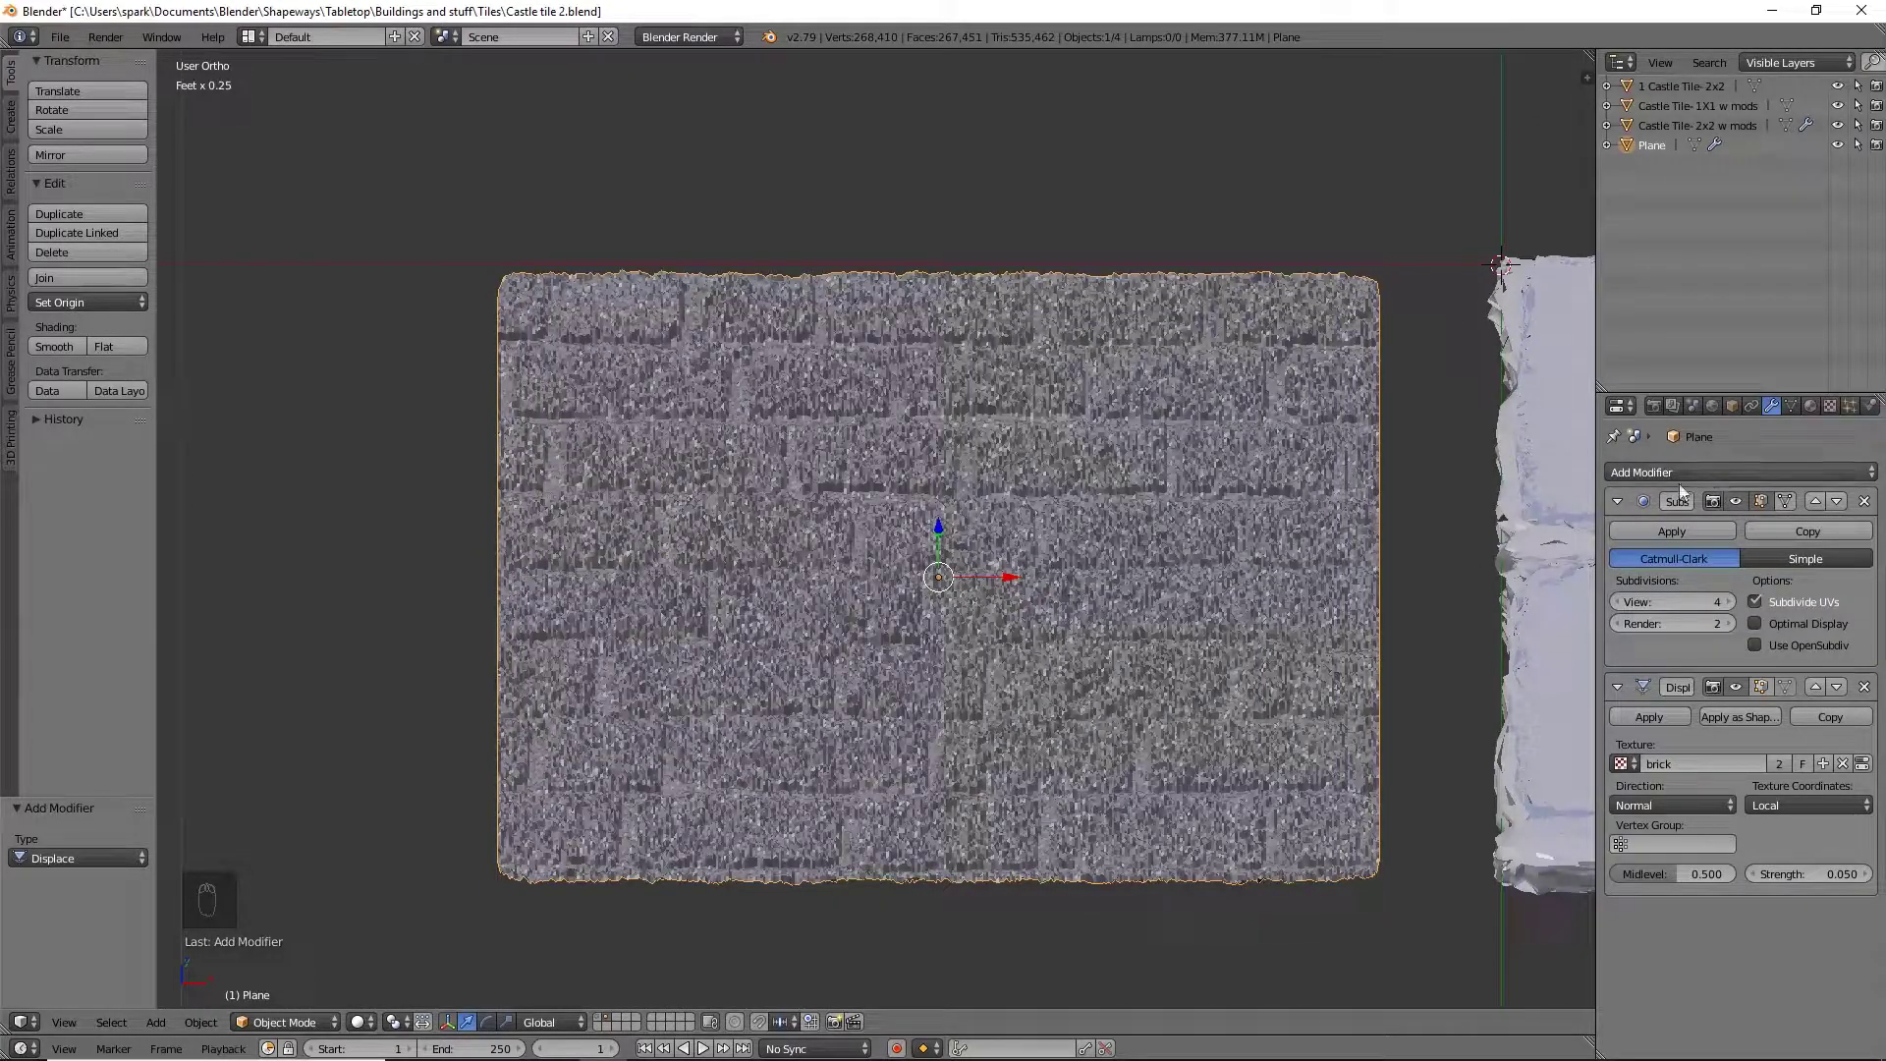
{"action": "left_click", "coordinate": [1674, 532]}
{"action": "left_click", "coordinate": [1665, 530]}
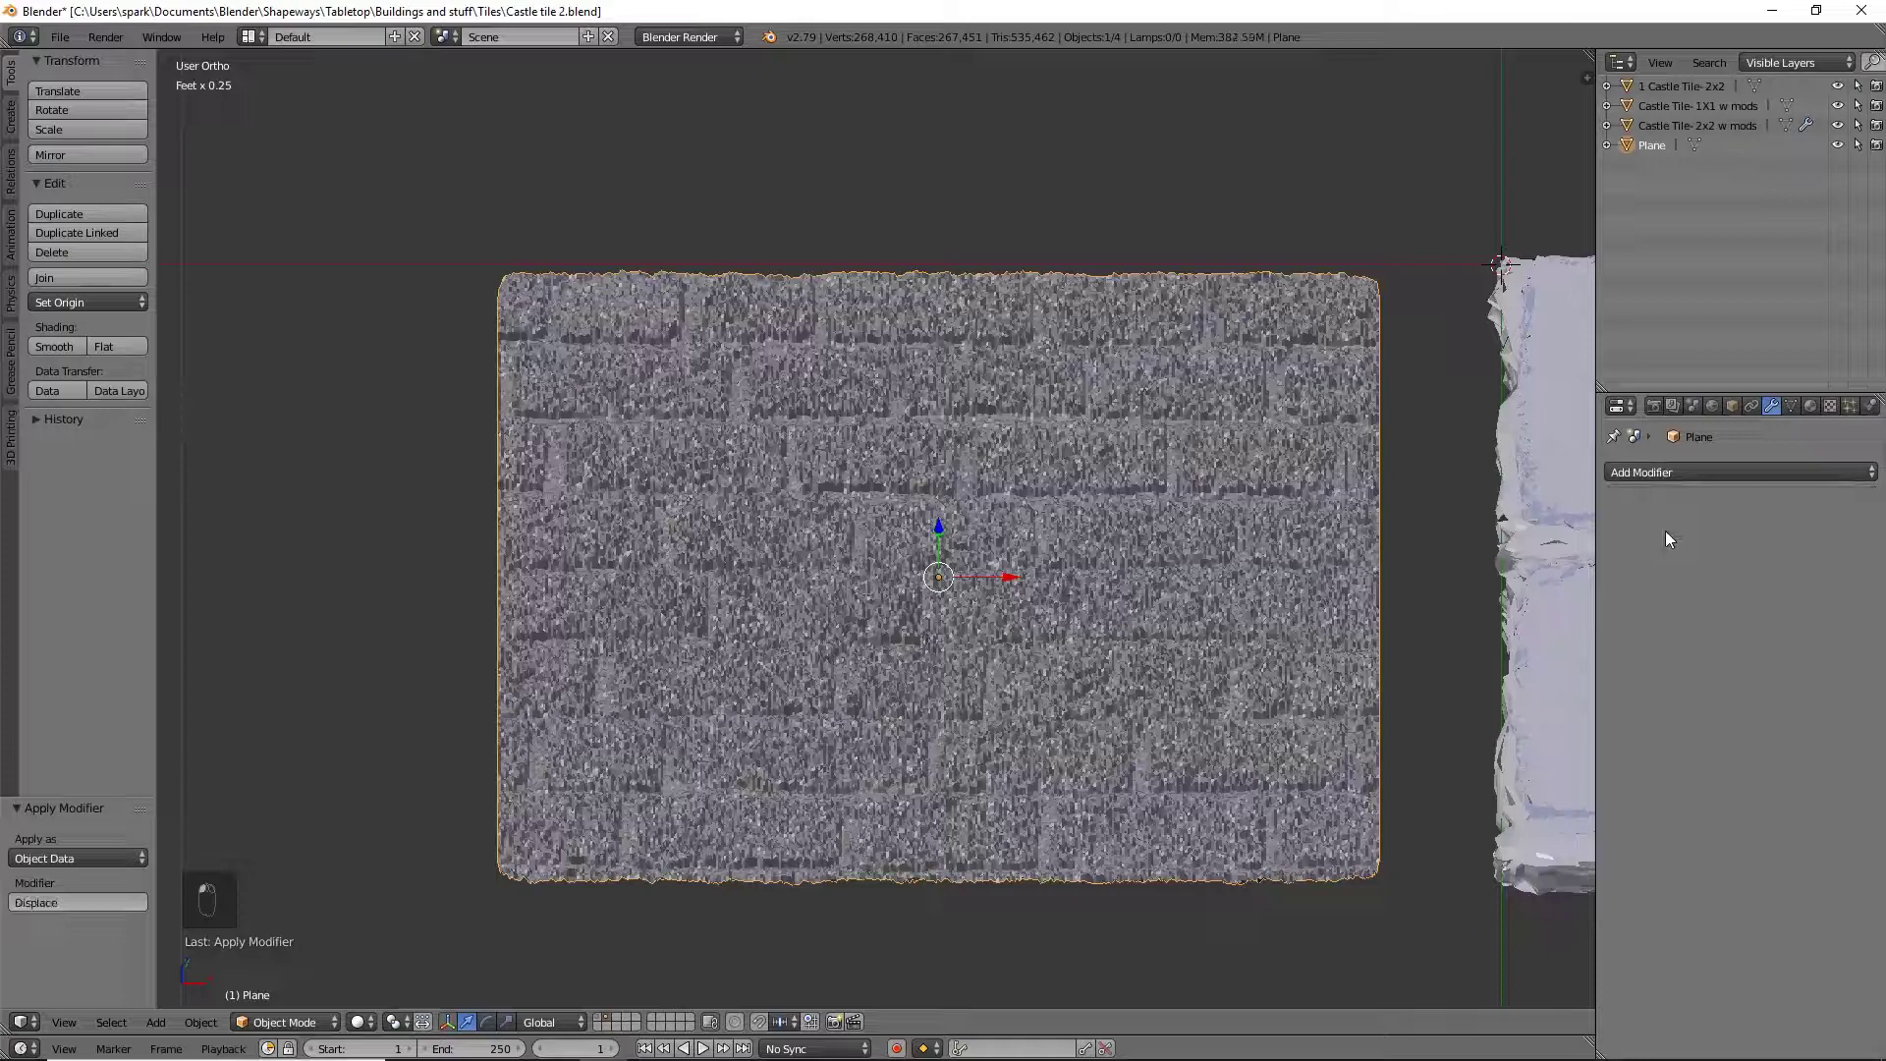
Deselect the plane's whole mesh in Edit Mode and check its vertex density from above
{"action": "key", "text": "Tab"}
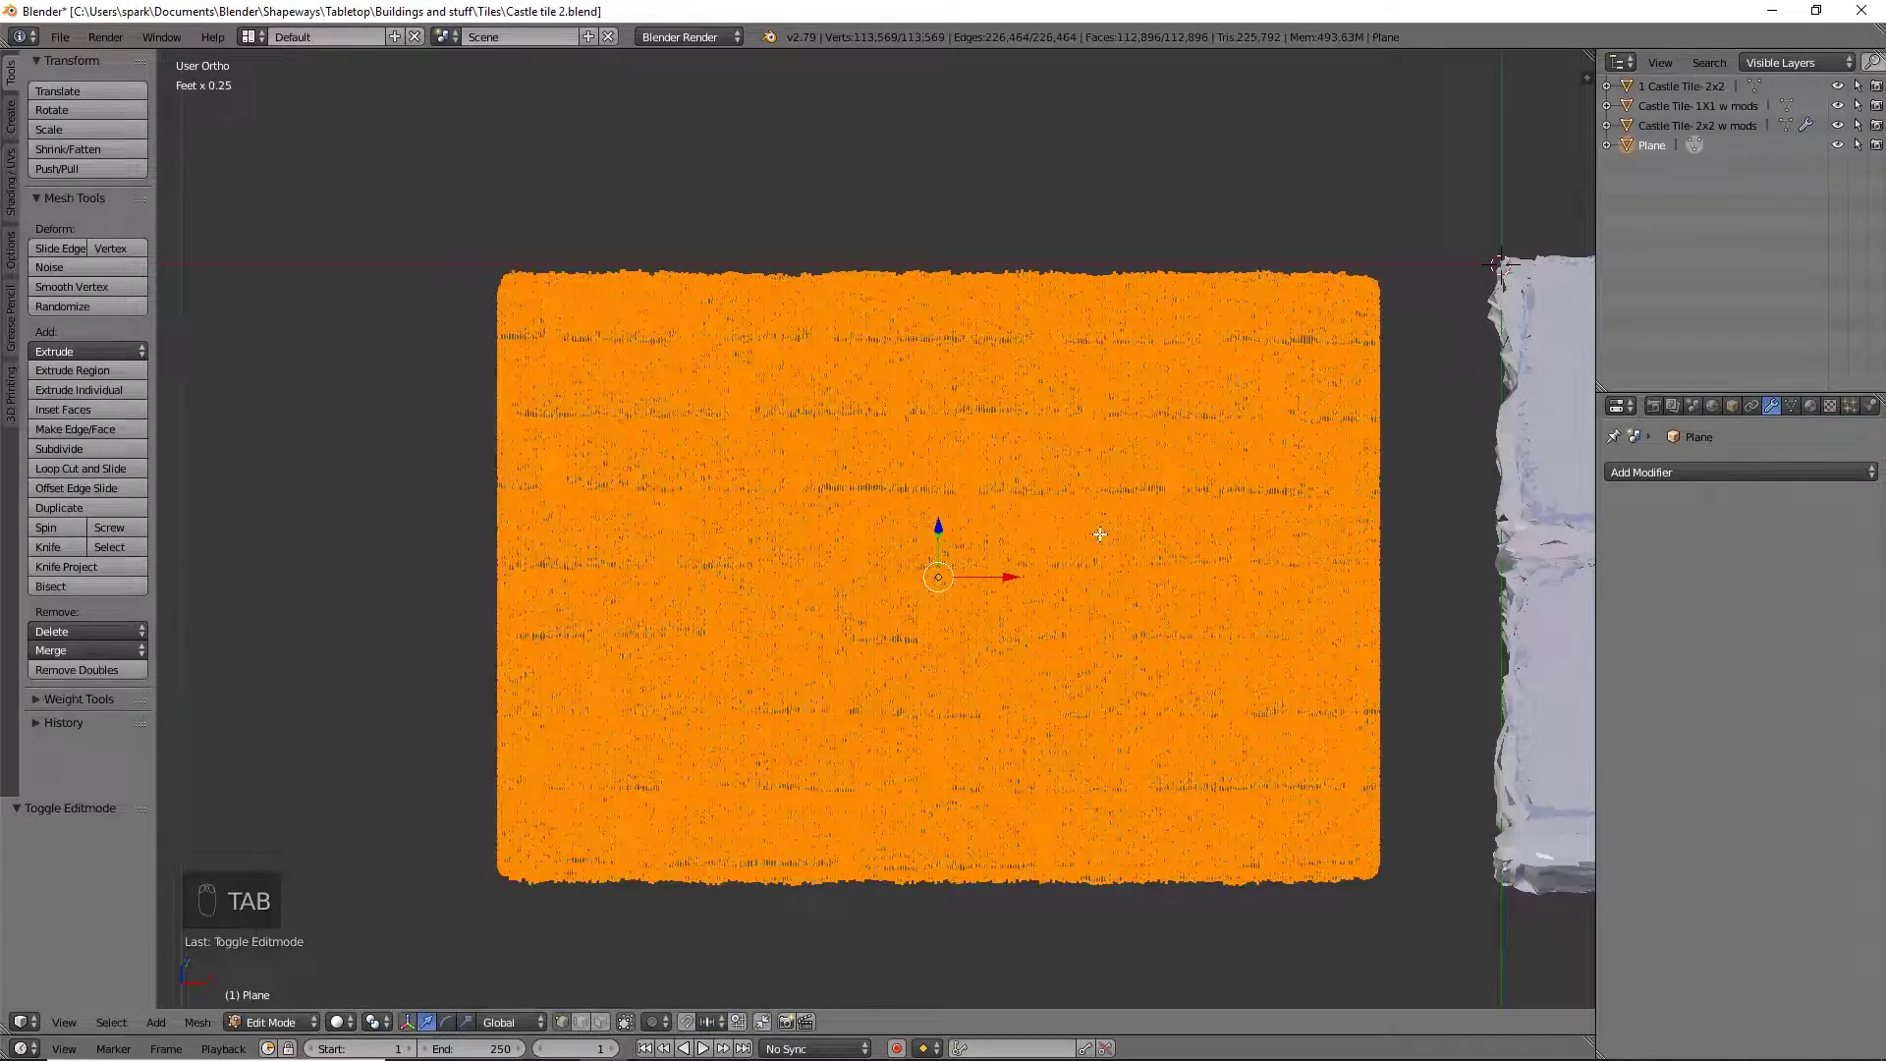
{"action": "key", "text": "KP_7"}
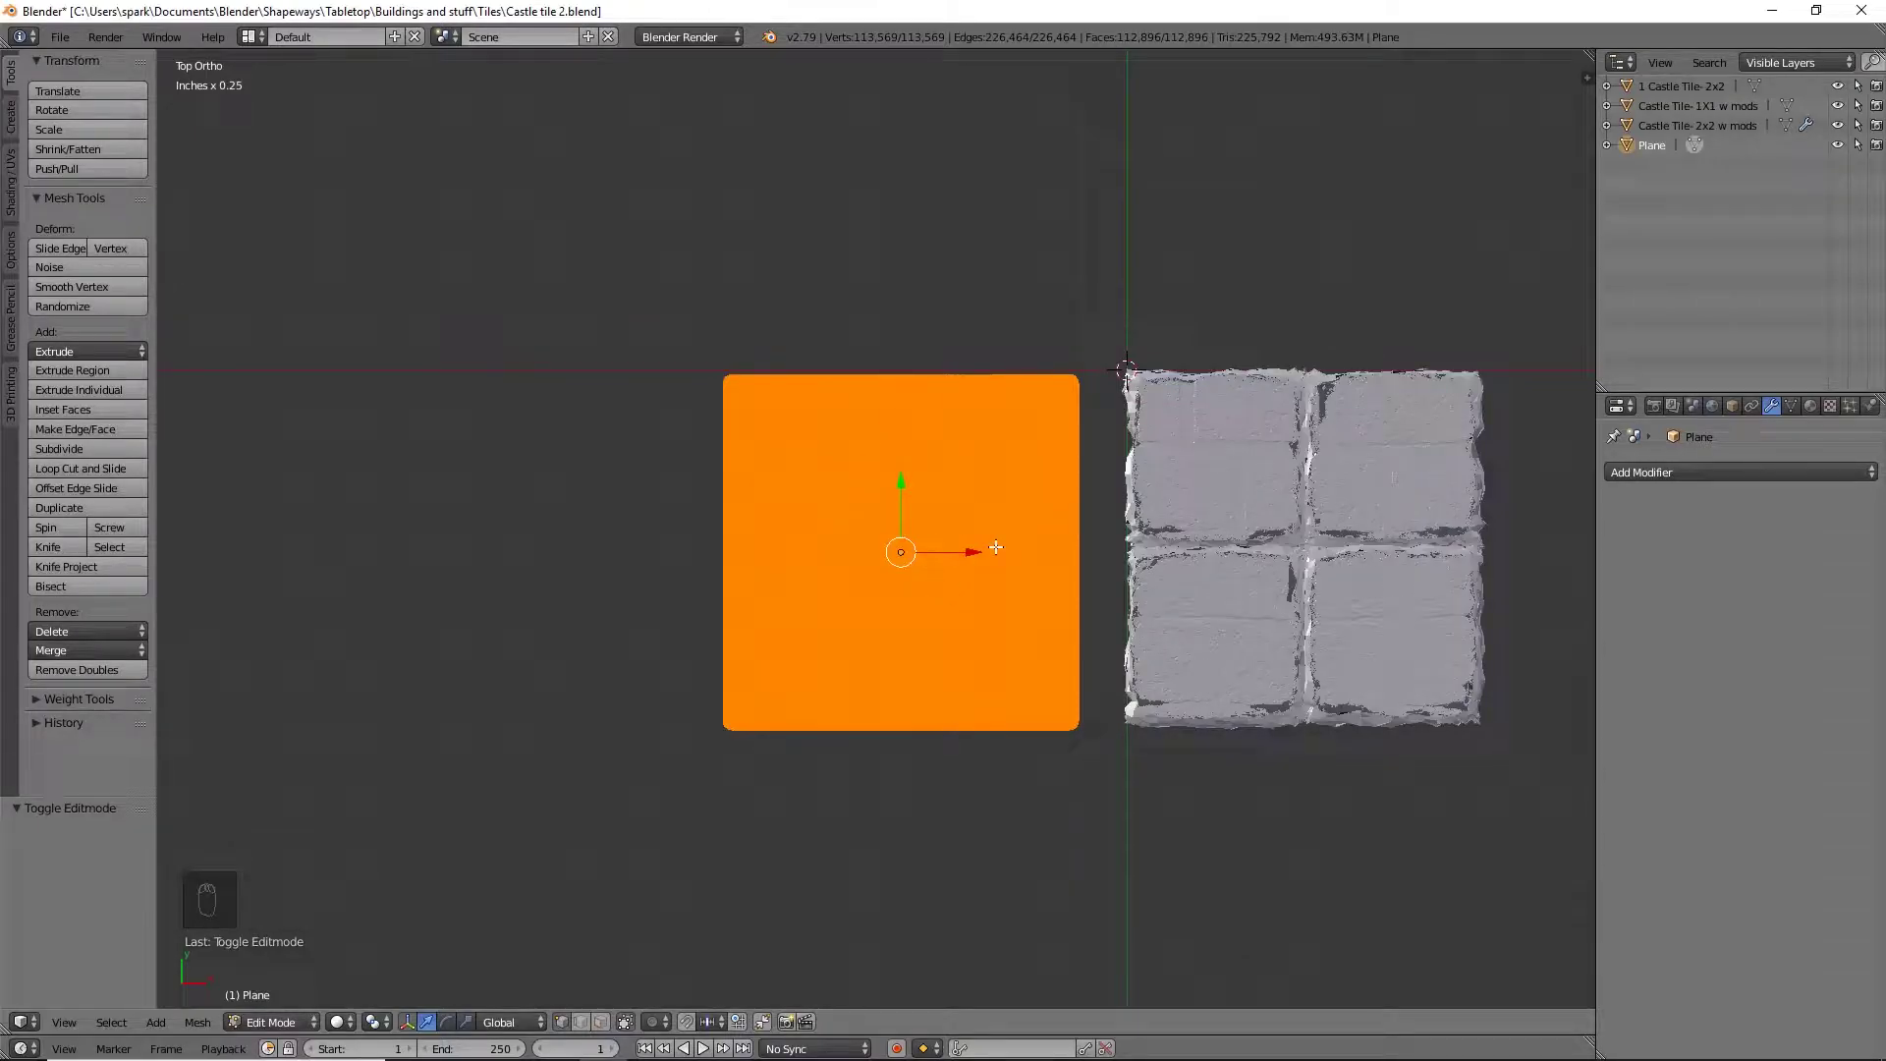
{"action": "key", "text": "a"}
{"action": "scroll", "coordinate": [928, 619], "scroll_direction": "up", "scroll_amount": 8}
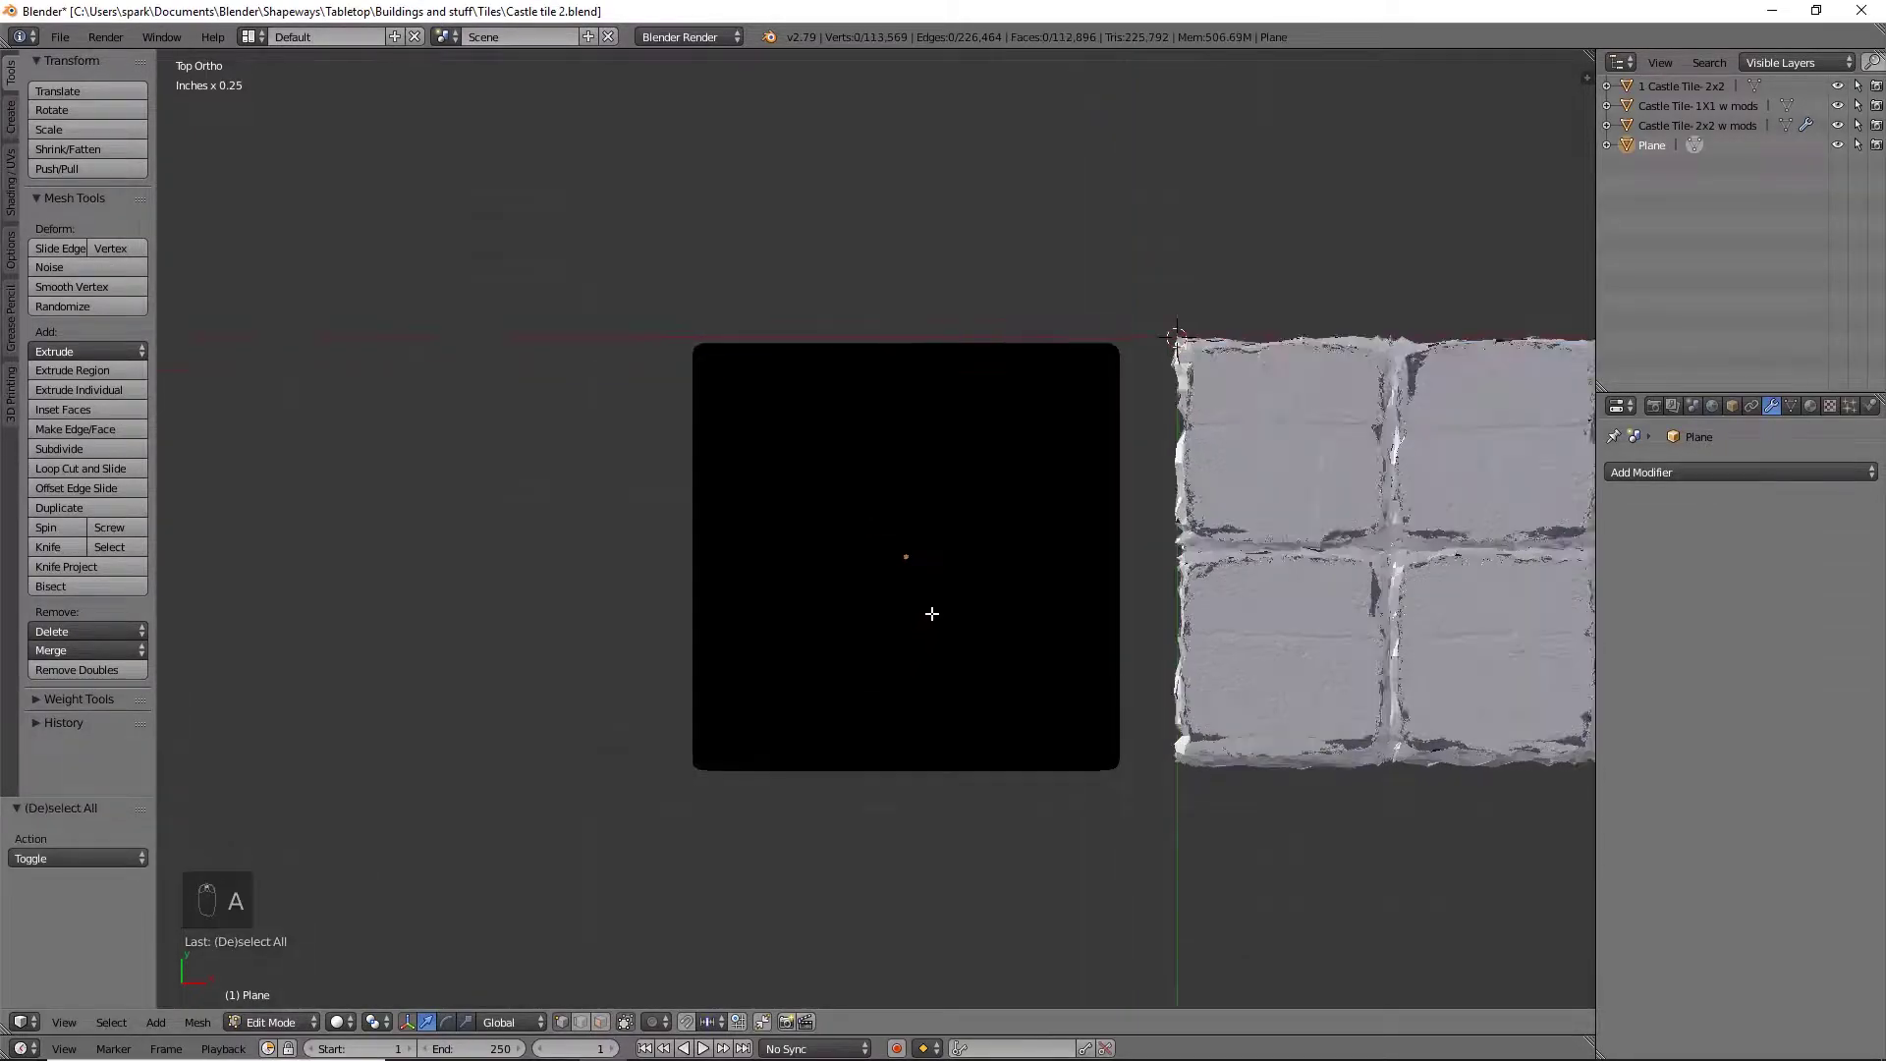
{"action": "scroll", "coordinate": [938, 611], "scroll_direction": "up", "scroll_amount": 3}
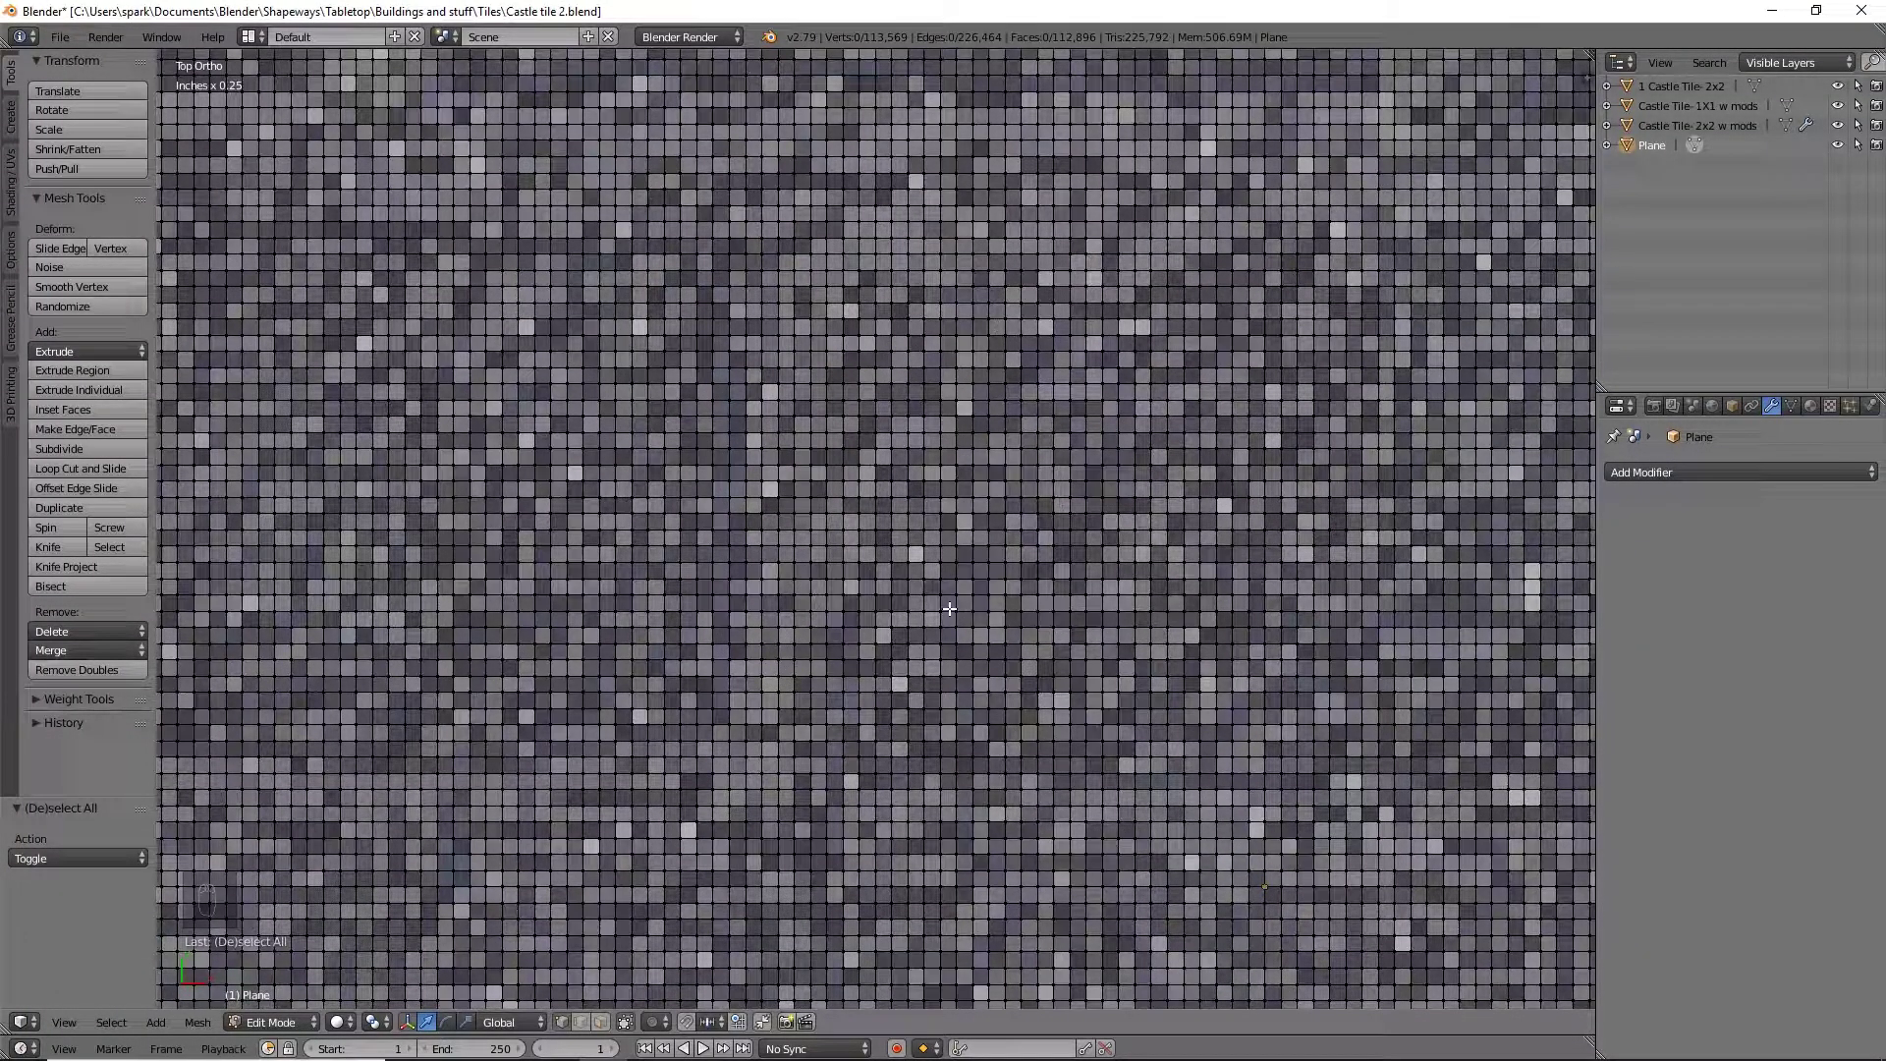
{"action": "scroll", "coordinate": [949, 608], "scroll_direction": "down", "scroll_amount": 10}
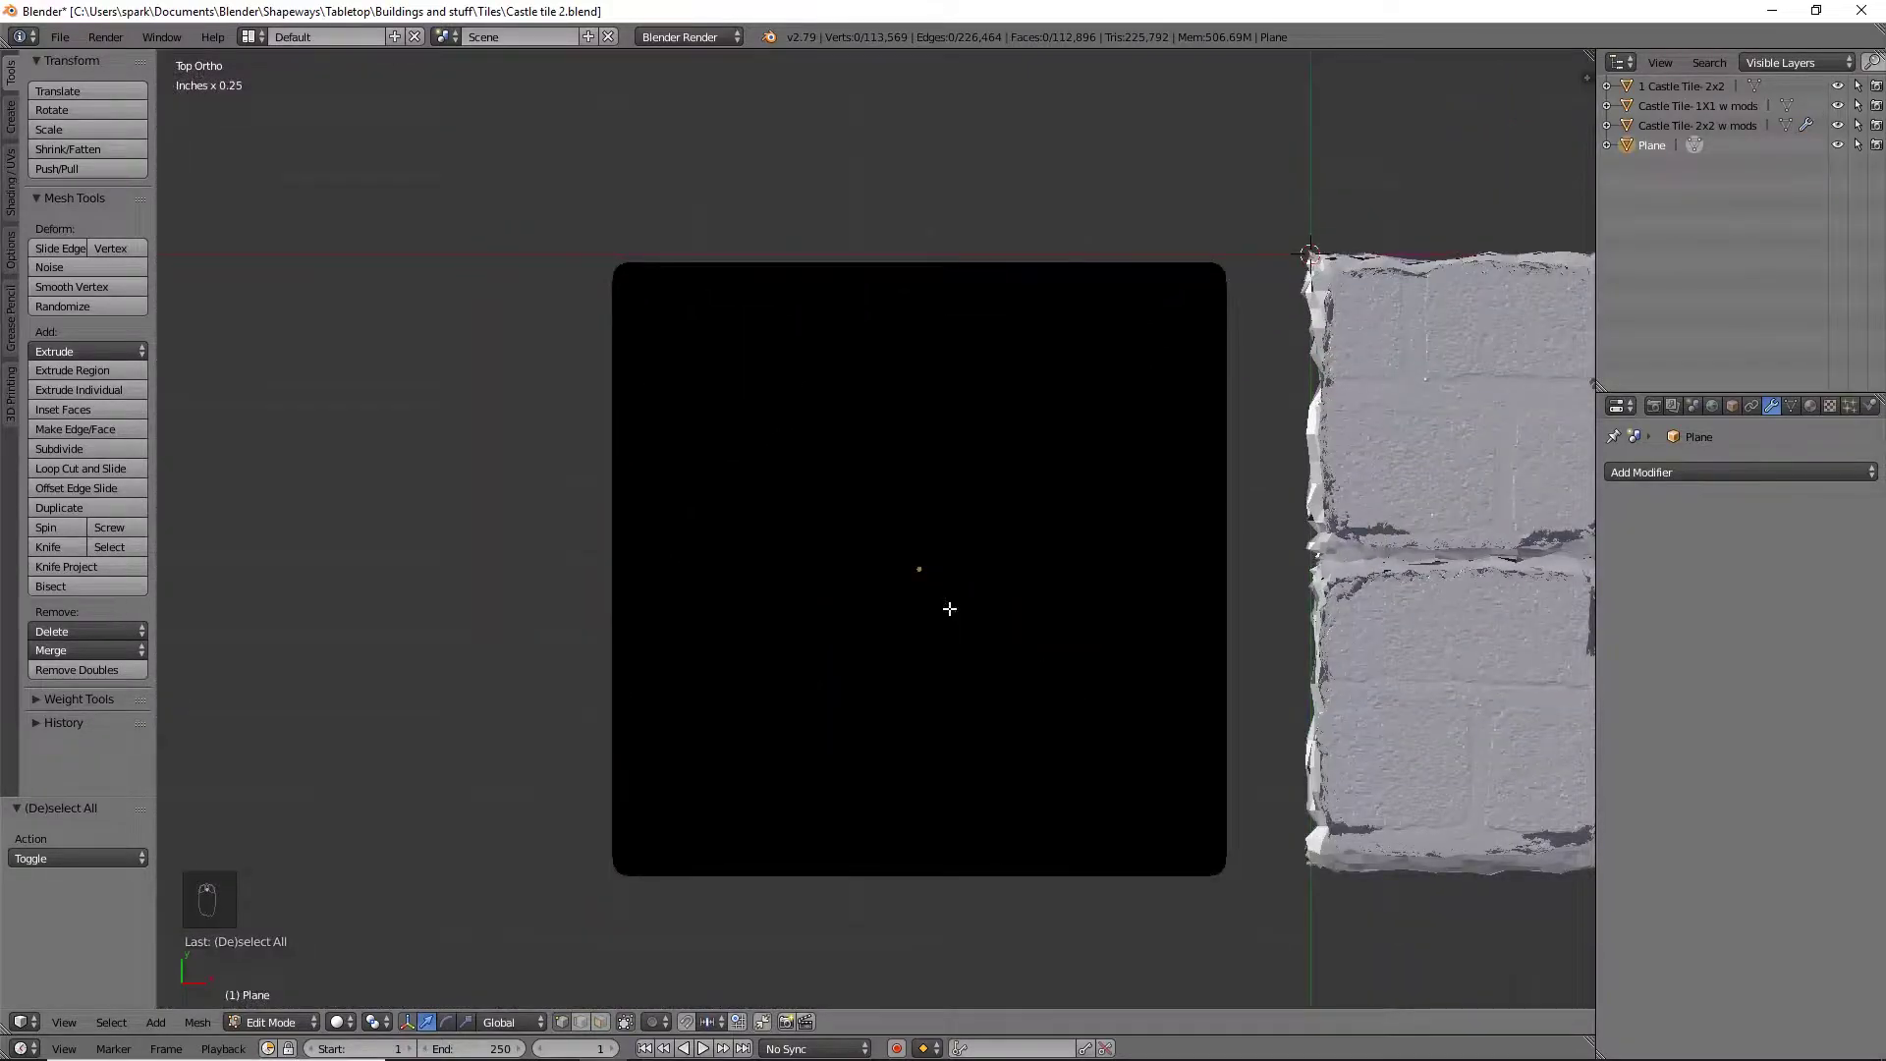
{"action": "key", "text": "Tab"}
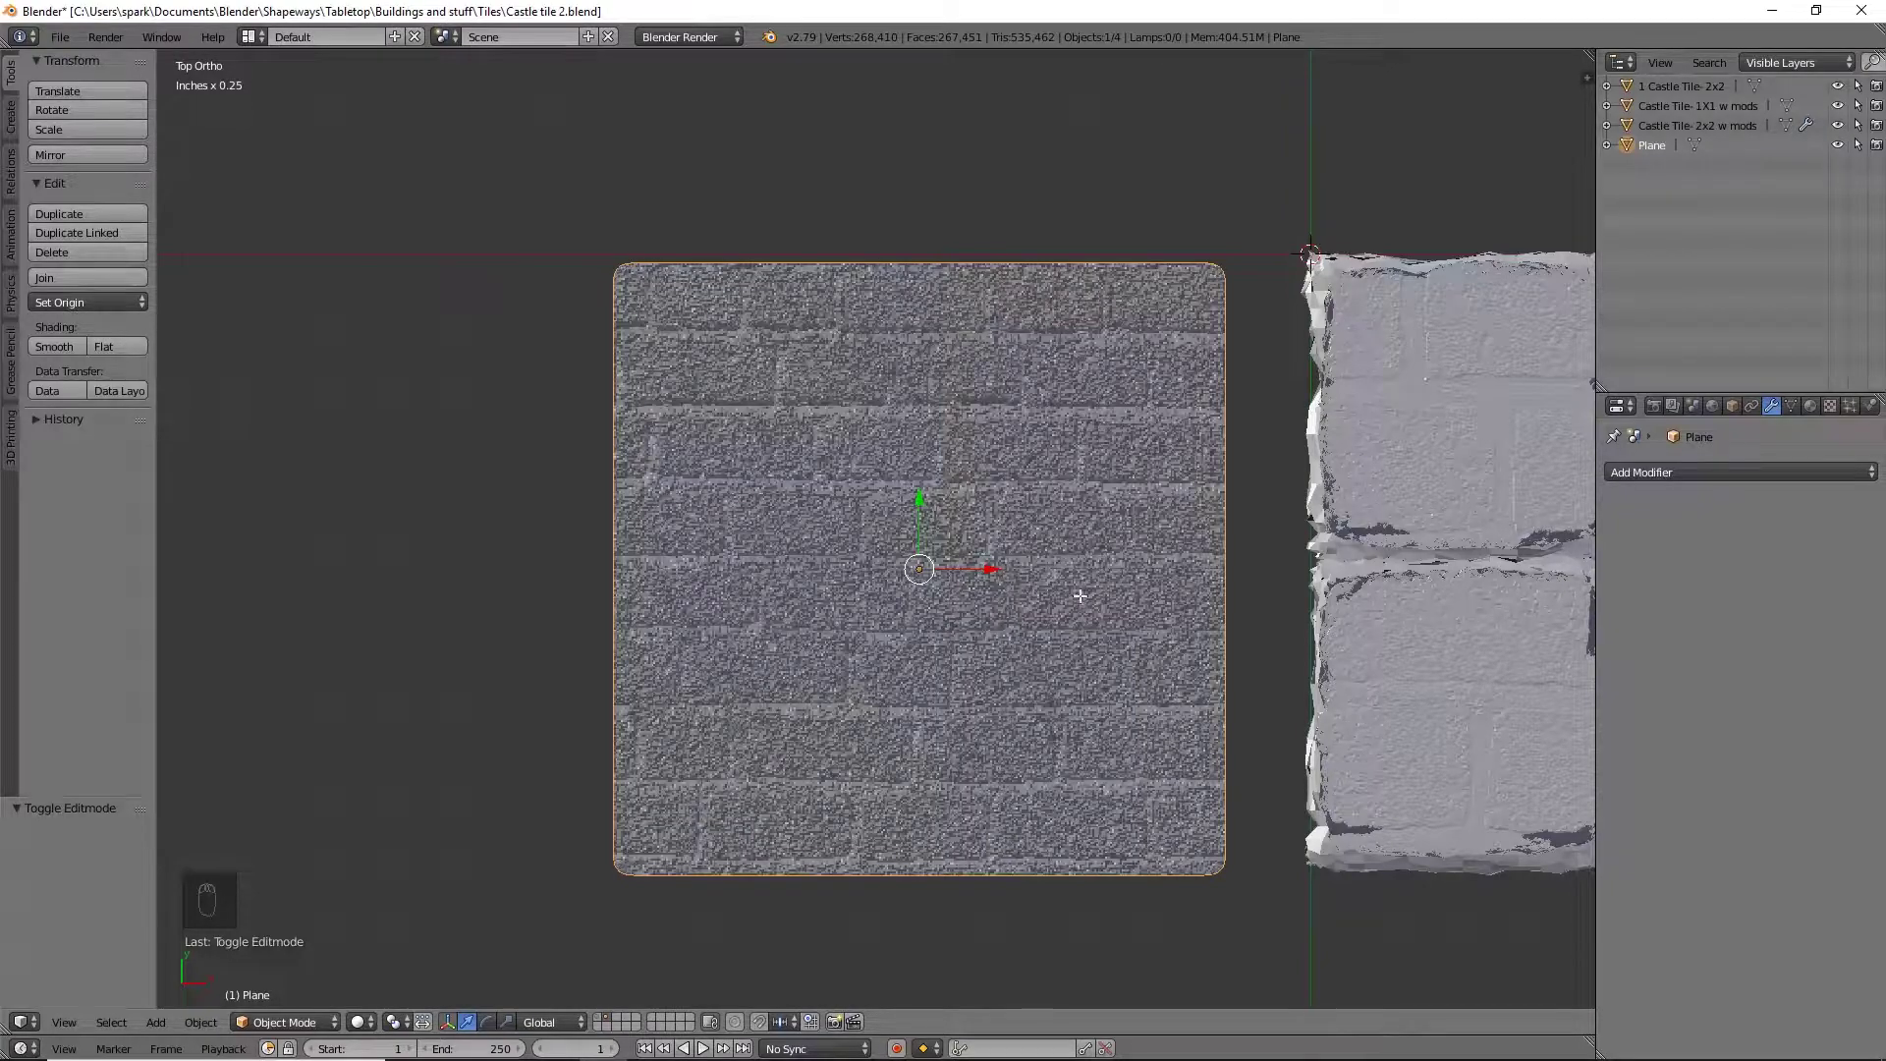
Box-select a narrow vertical strip of vertices down the middle of the plane, and return to Object Mode
{"action": "key", "text": "Tab"}
{"action": "key", "text": "b"}
{"action": "key", "text": "b"}
{"action": "left_click_drag", "start_coordinate": [899, 225], "coordinate": [944, 902]}
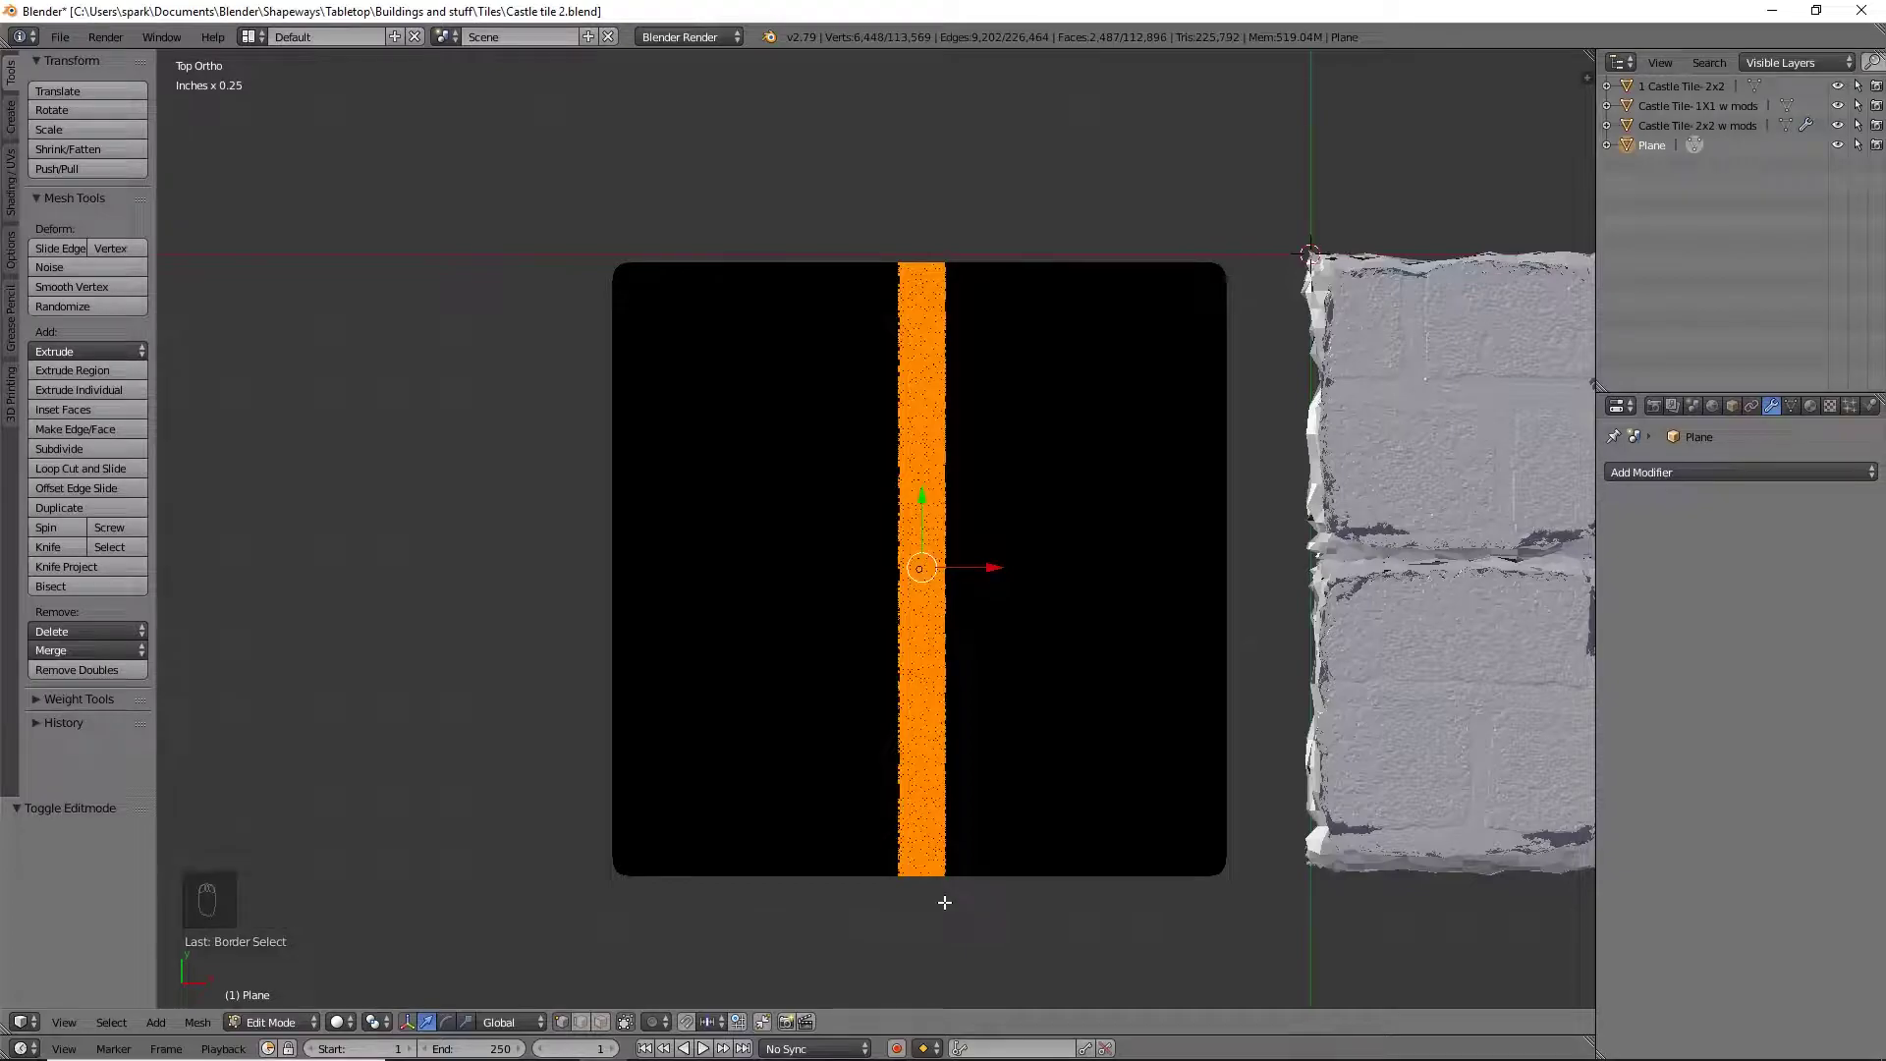
{"action": "scroll", "coordinate": [869, 861], "scroll_direction": "up", "scroll_amount": 8}
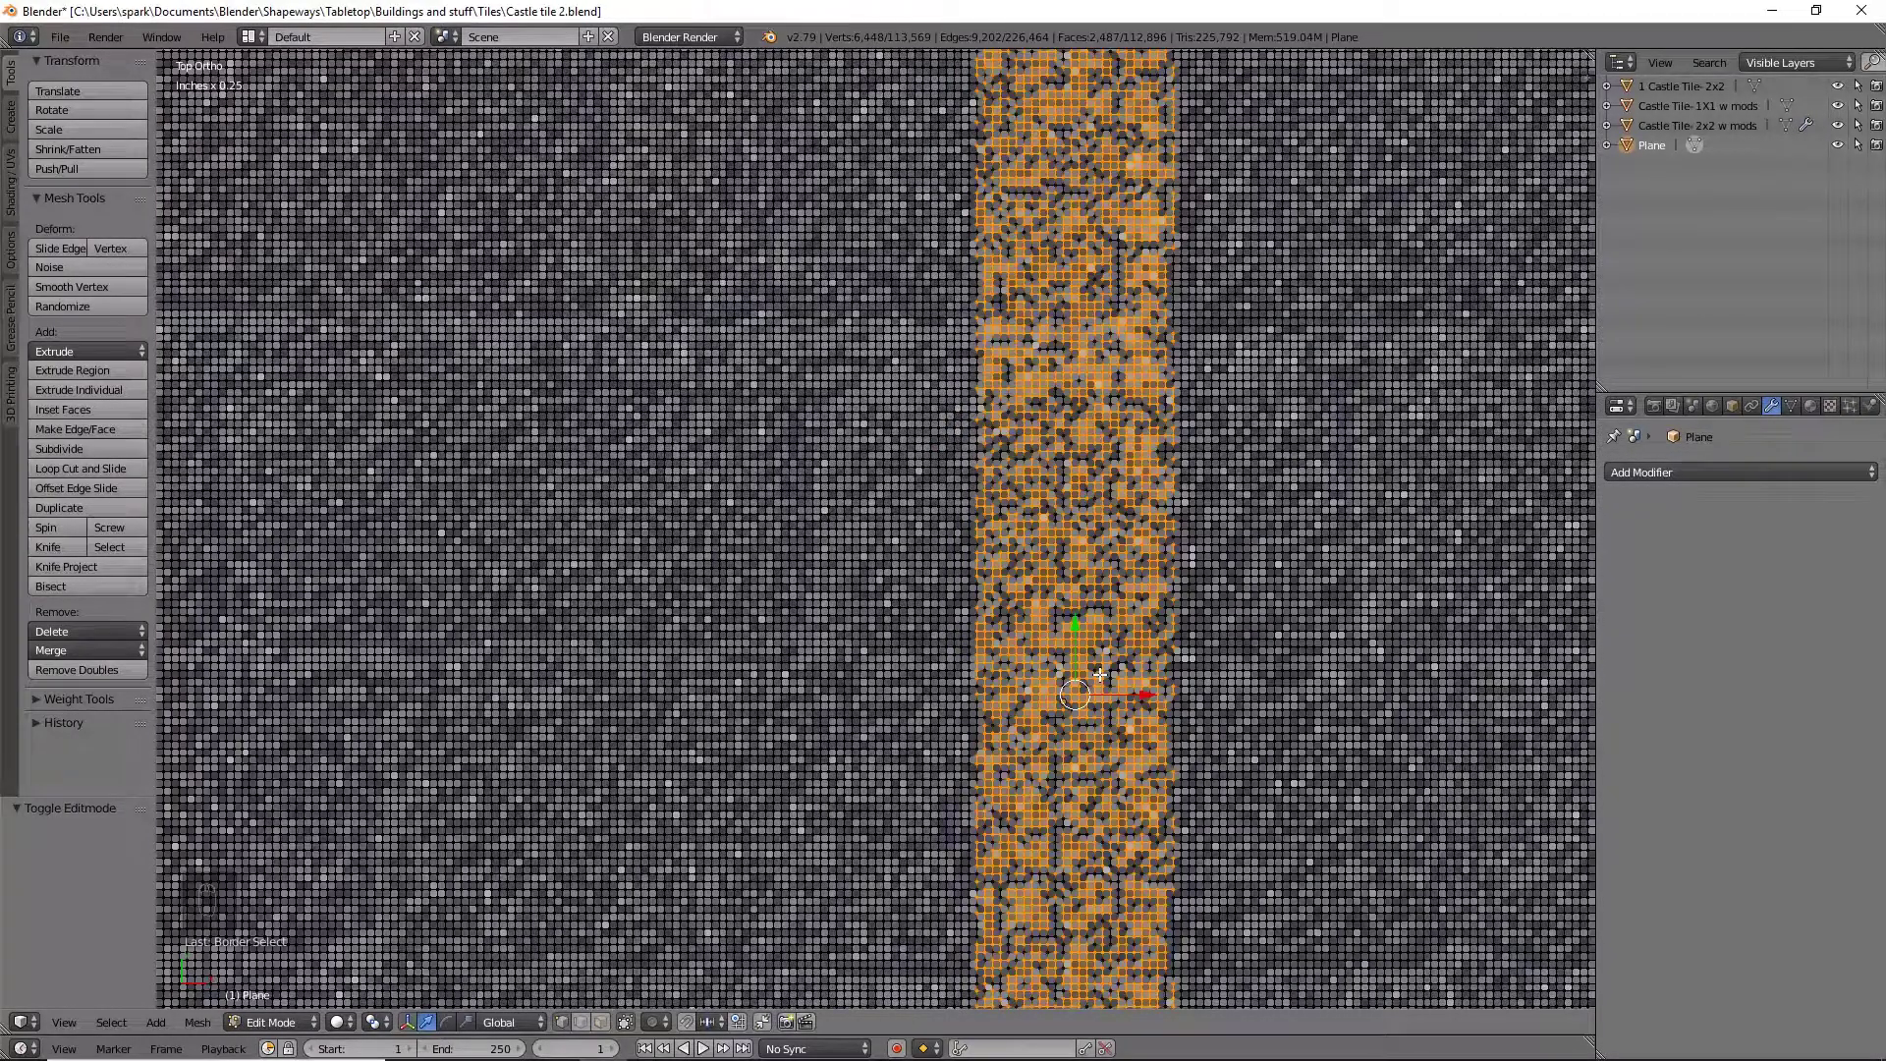
{"action": "key", "text": "Tab"}
{"action": "scroll", "coordinate": [1090, 546], "scroll_direction": "down", "scroll_amount": 8}
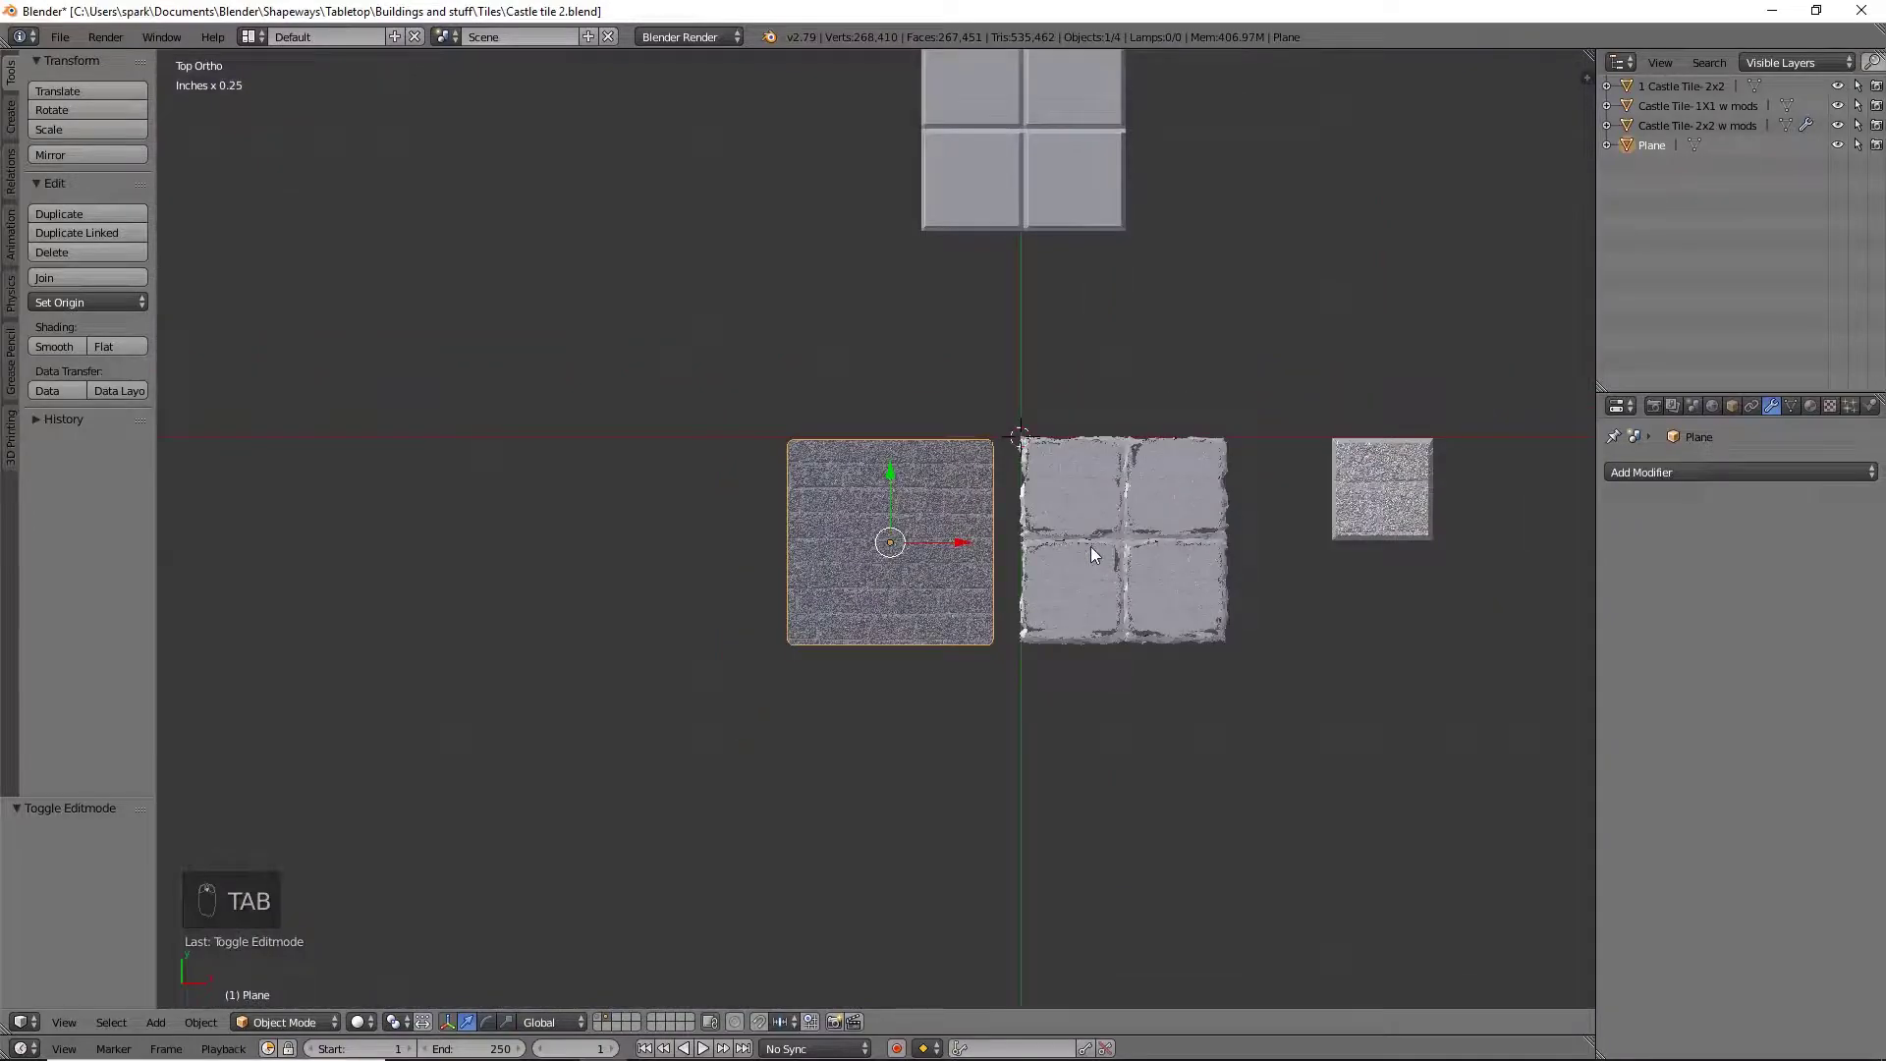
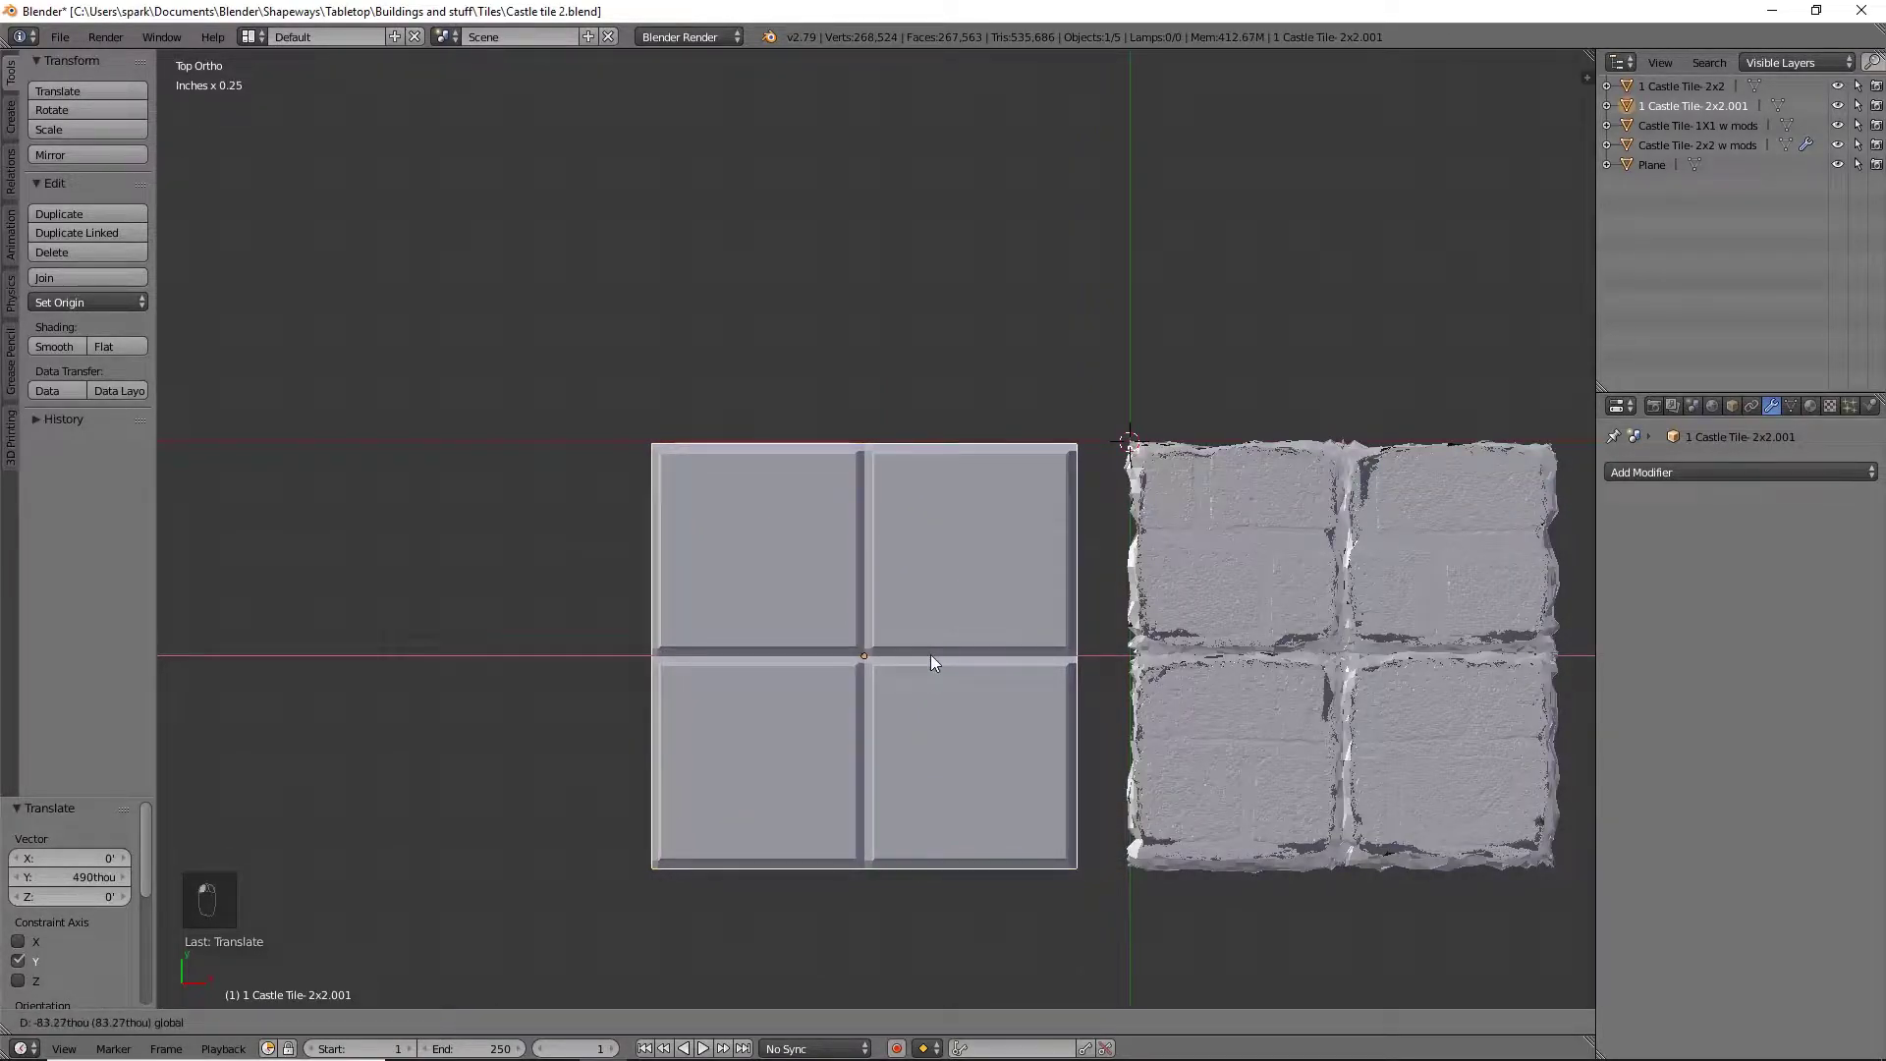
Position the duplicate 2x2 tile beside the textured tile, moving it -83.3 thou along X and about 4.6 thou along Y
{"action": "left_click", "coordinate": [929, 655]}
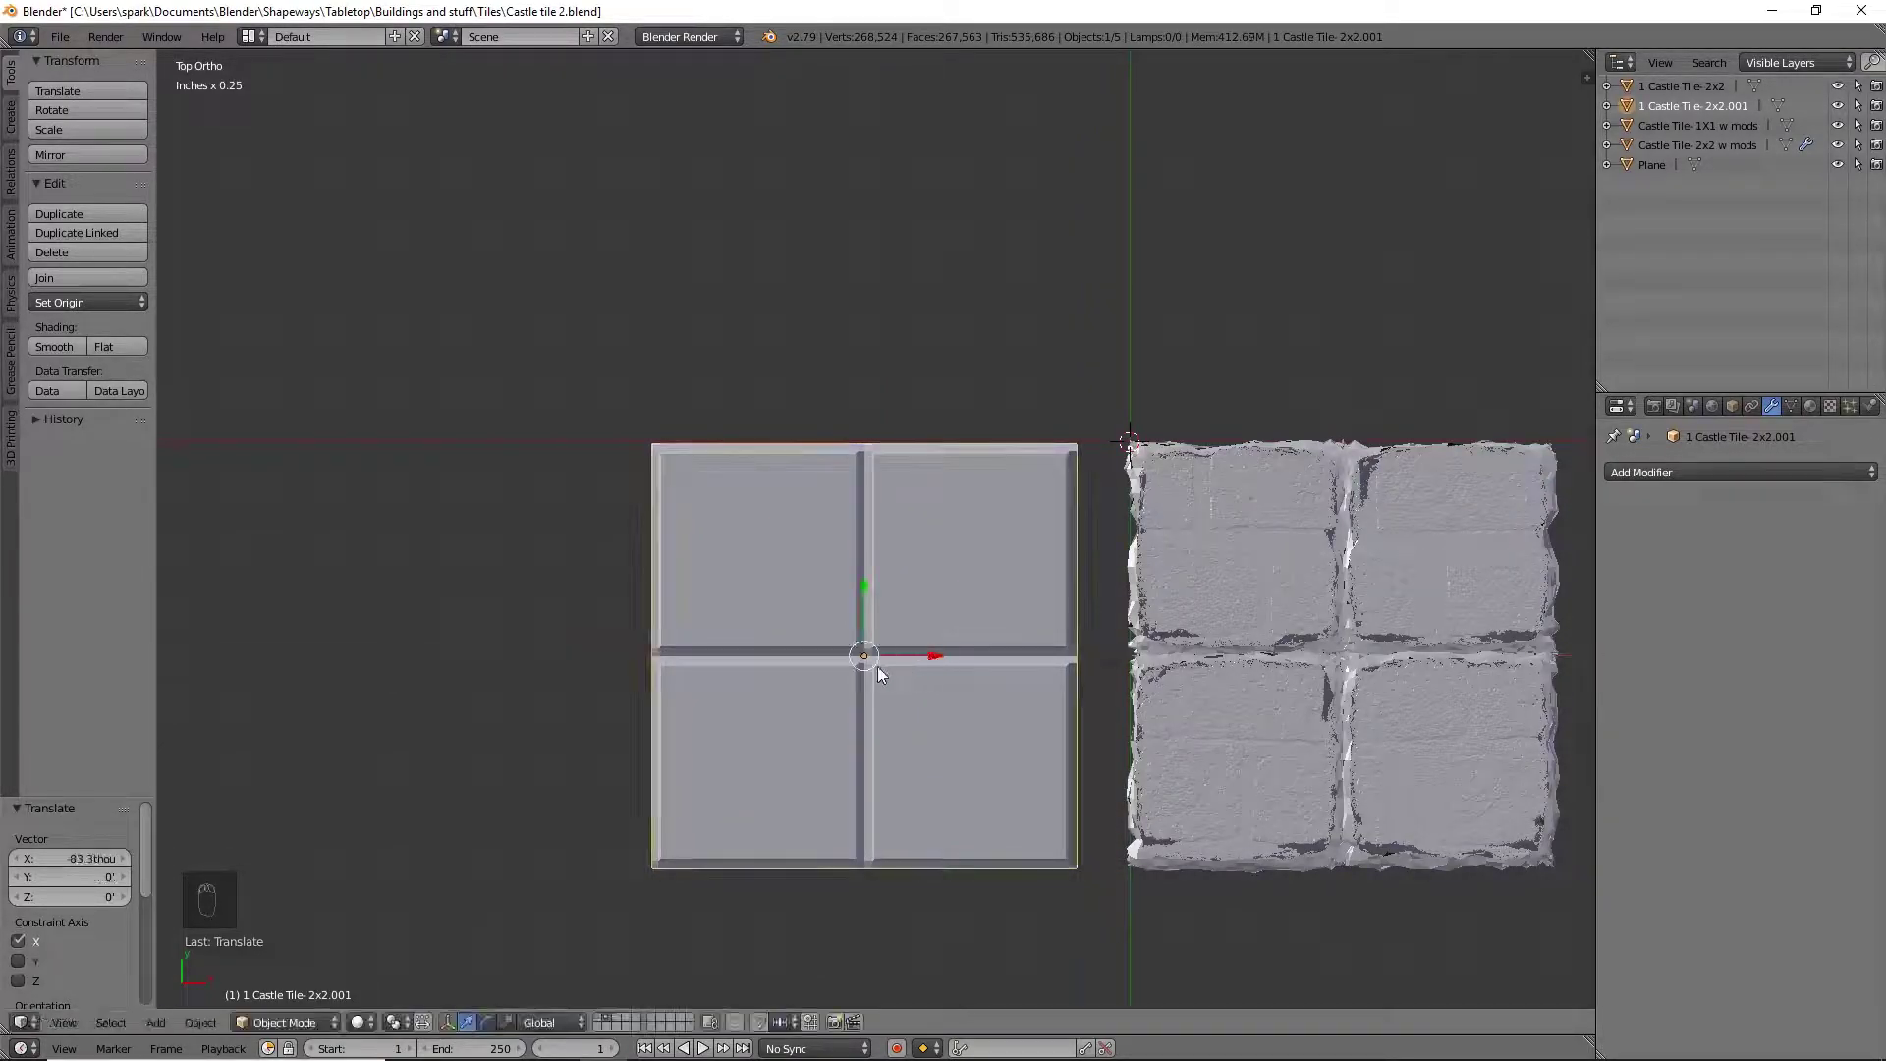
{"action": "key", "text": "g"}
{"action": "key", "text": "y"}
{"action": "left_click", "coordinate": [875, 591]}
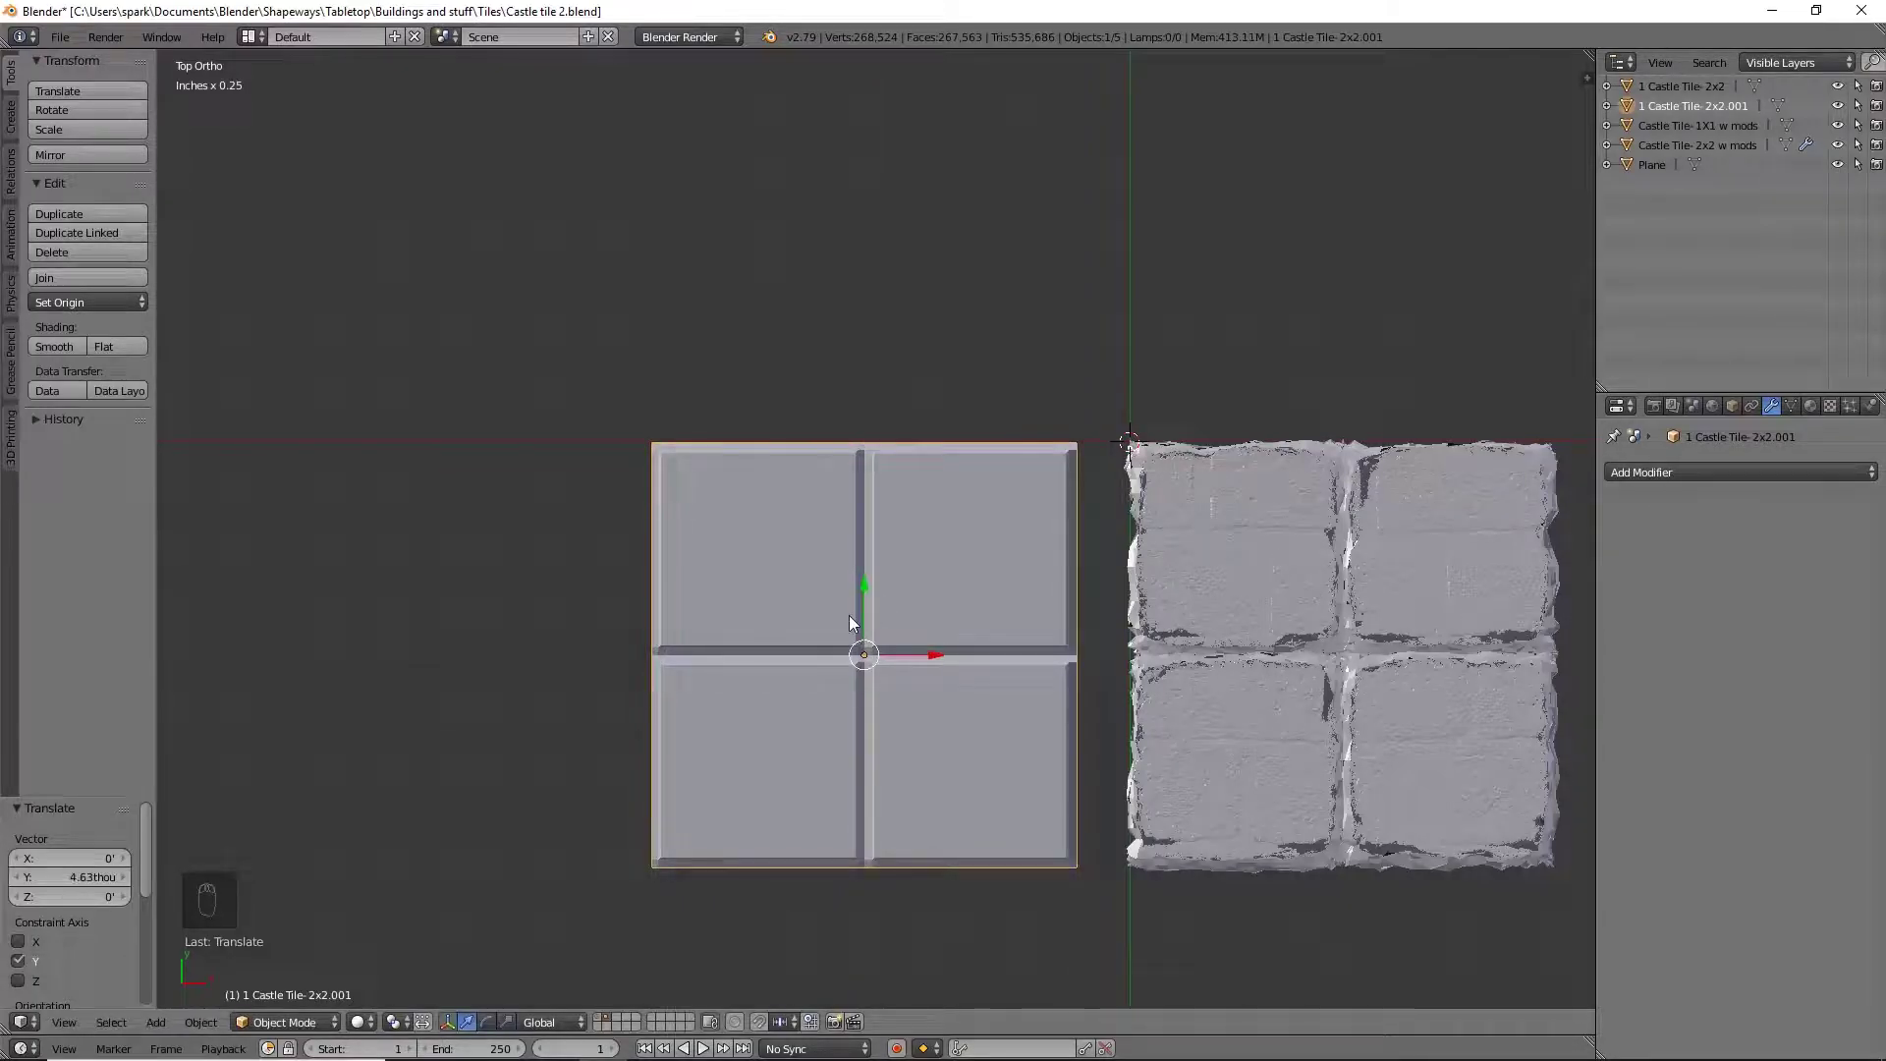
Delete all vertices of the duplicate tile below its top surface, box-selecting them in front wireframe view and leaving the four flat top faces
{"action": "key", "text": "Tab"}
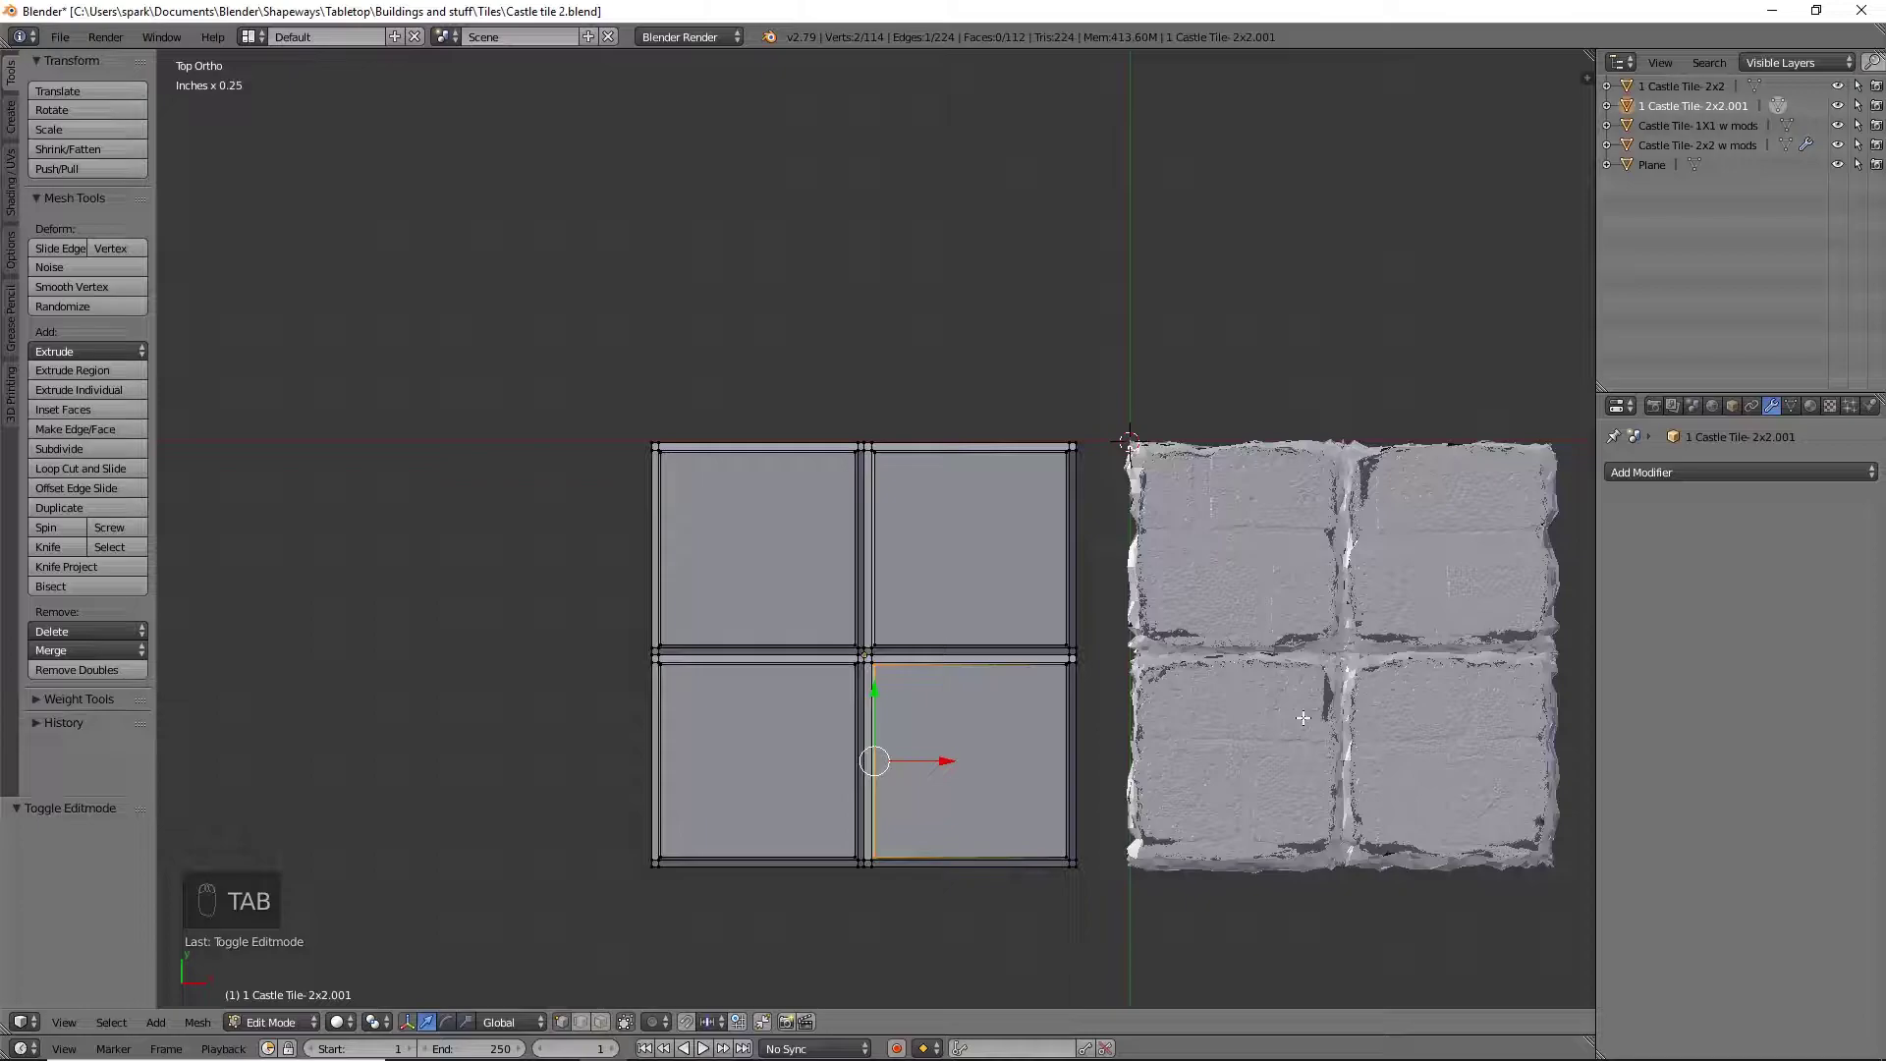
{"action": "scroll", "coordinate": [1302, 718], "scroll_direction": "down", "scroll_amount": 4}
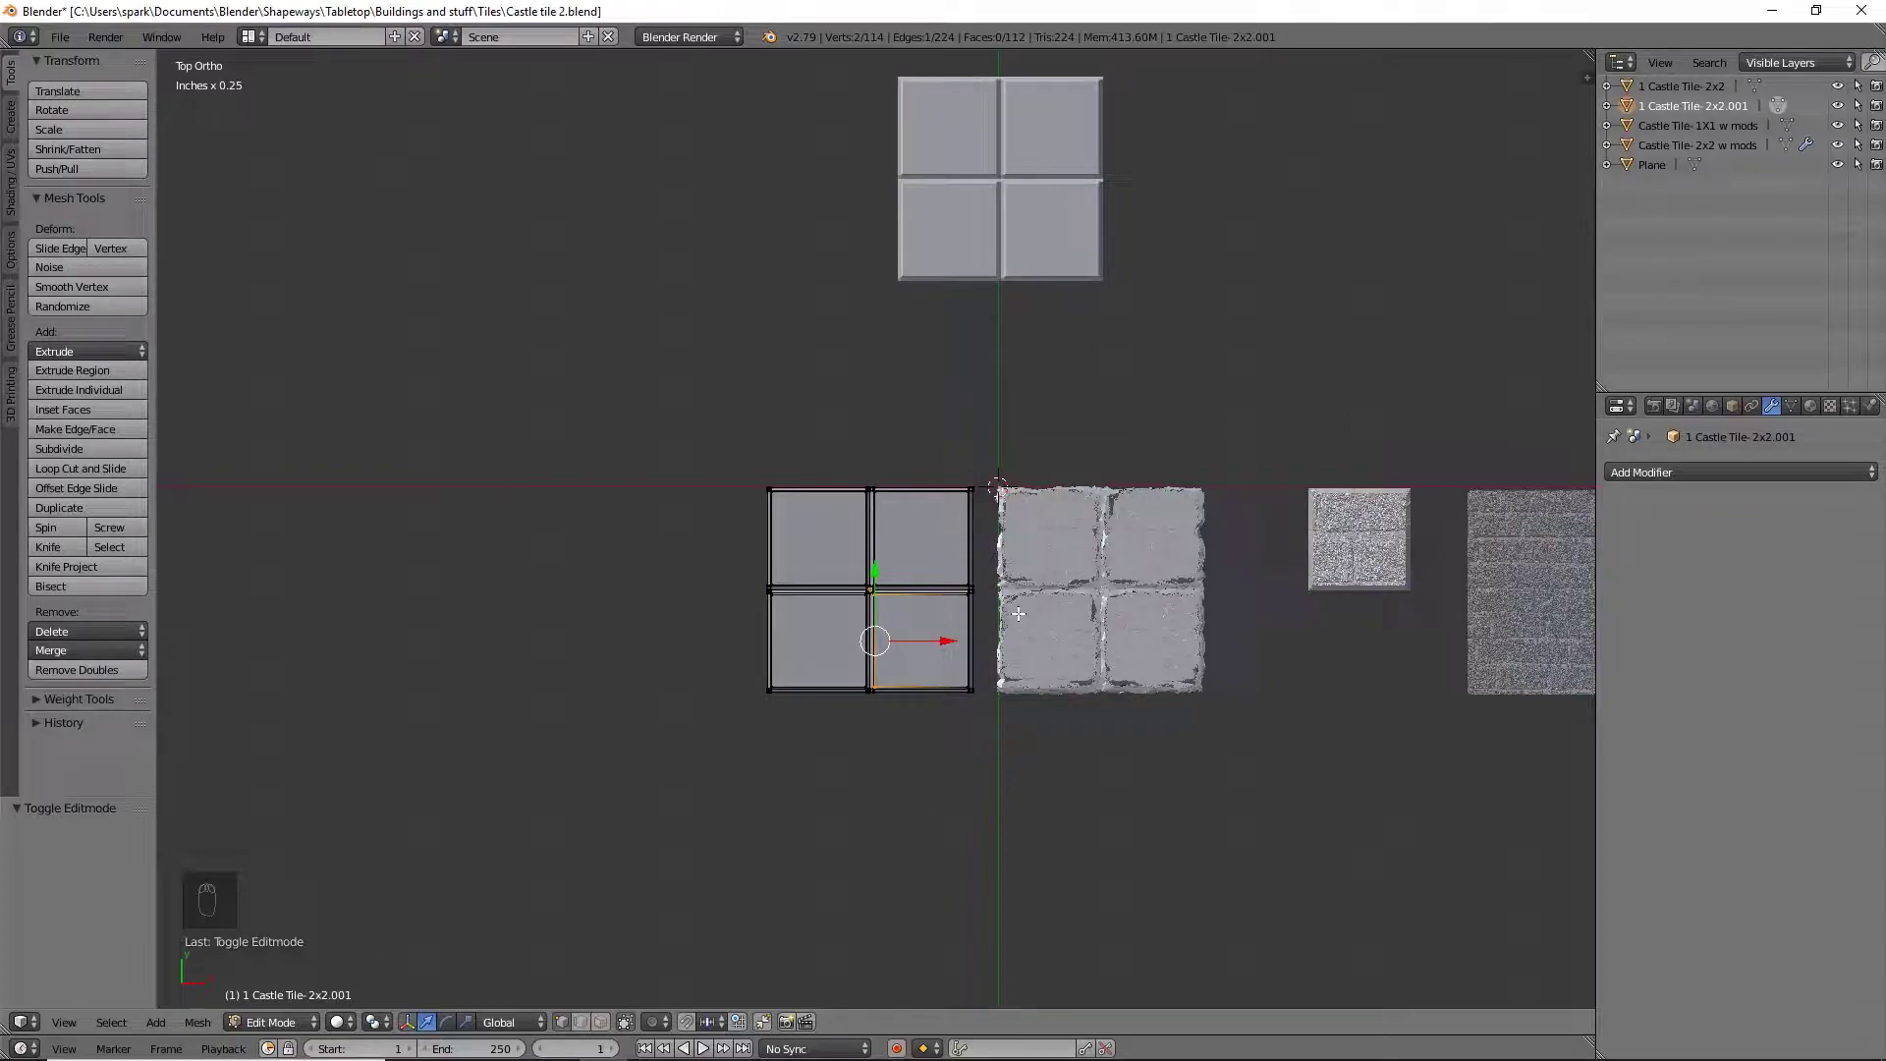
{"action": "scroll", "coordinate": [1017, 613], "scroll_direction": "up", "scroll_amount": 4}
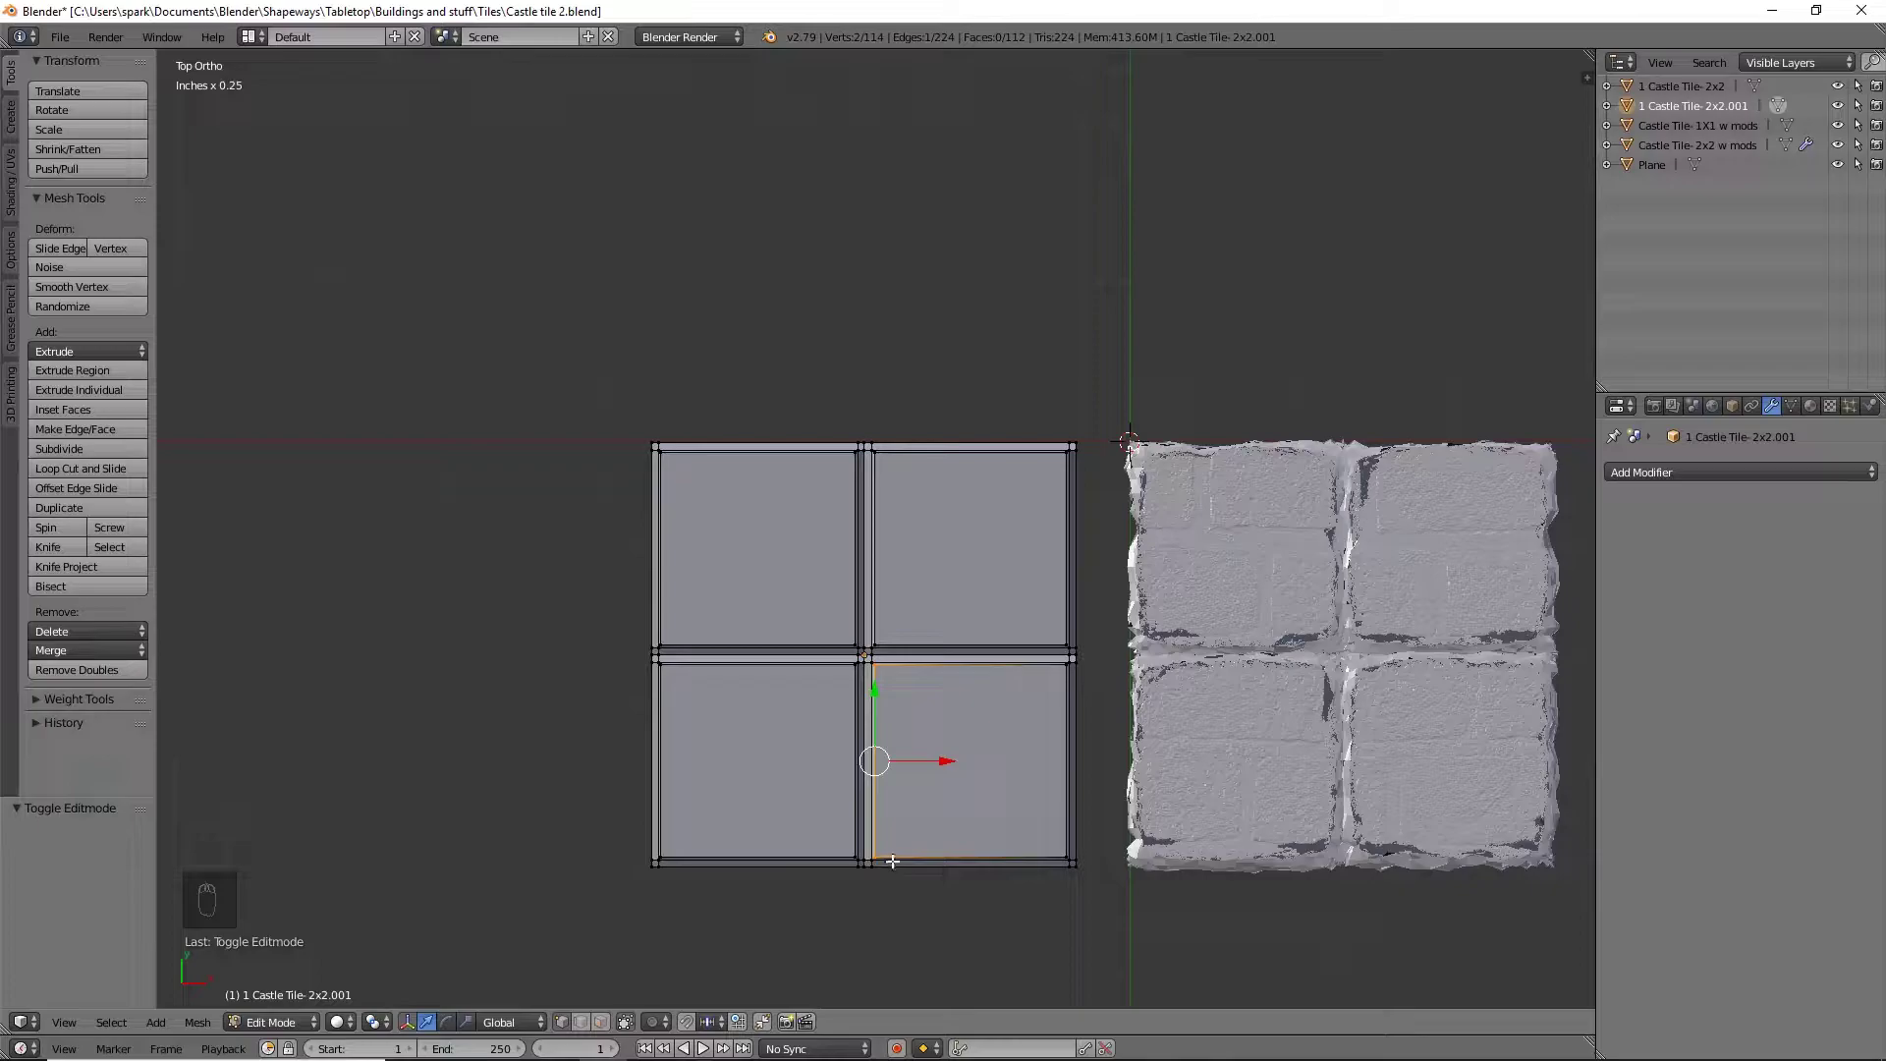
{"action": "key", "text": "KP_1"}
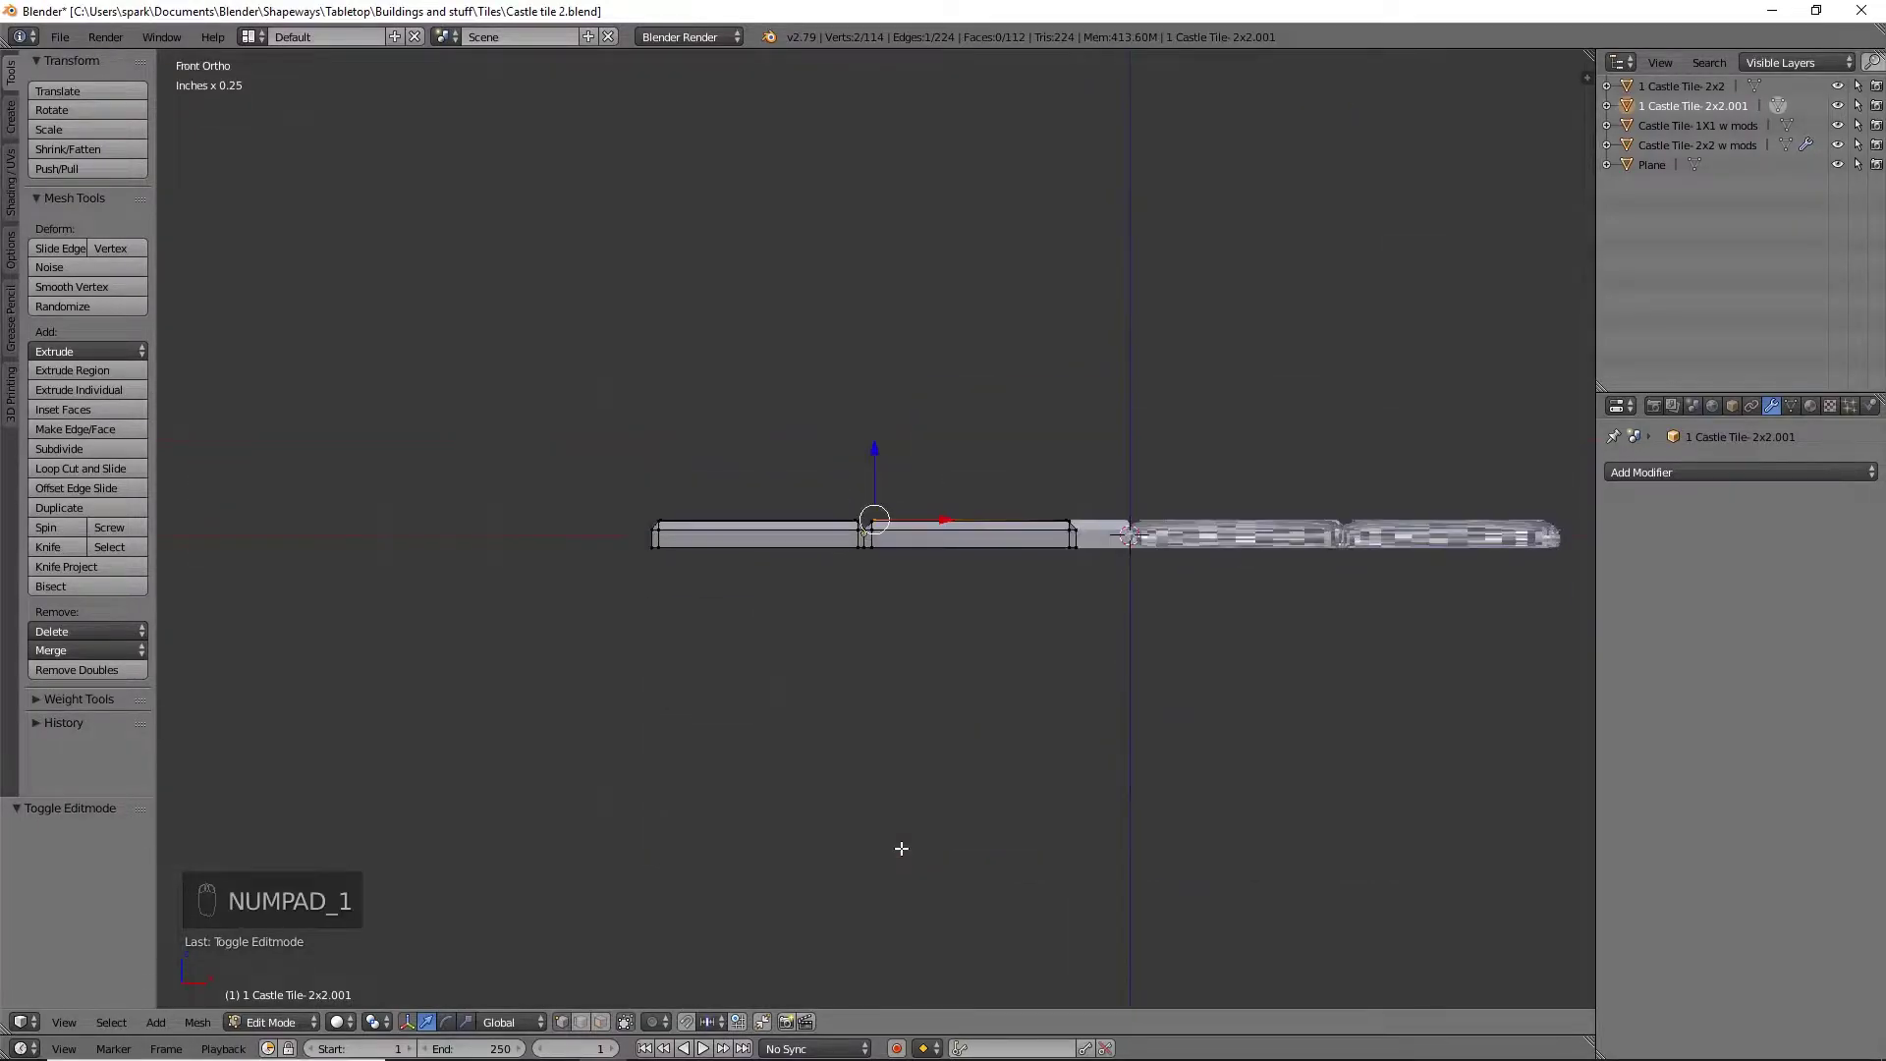
{"action": "scroll", "coordinate": [909, 825], "scroll_direction": "up", "scroll_amount": 5}
{"action": "key", "text": "a"}
{"action": "key", "text": "a"}
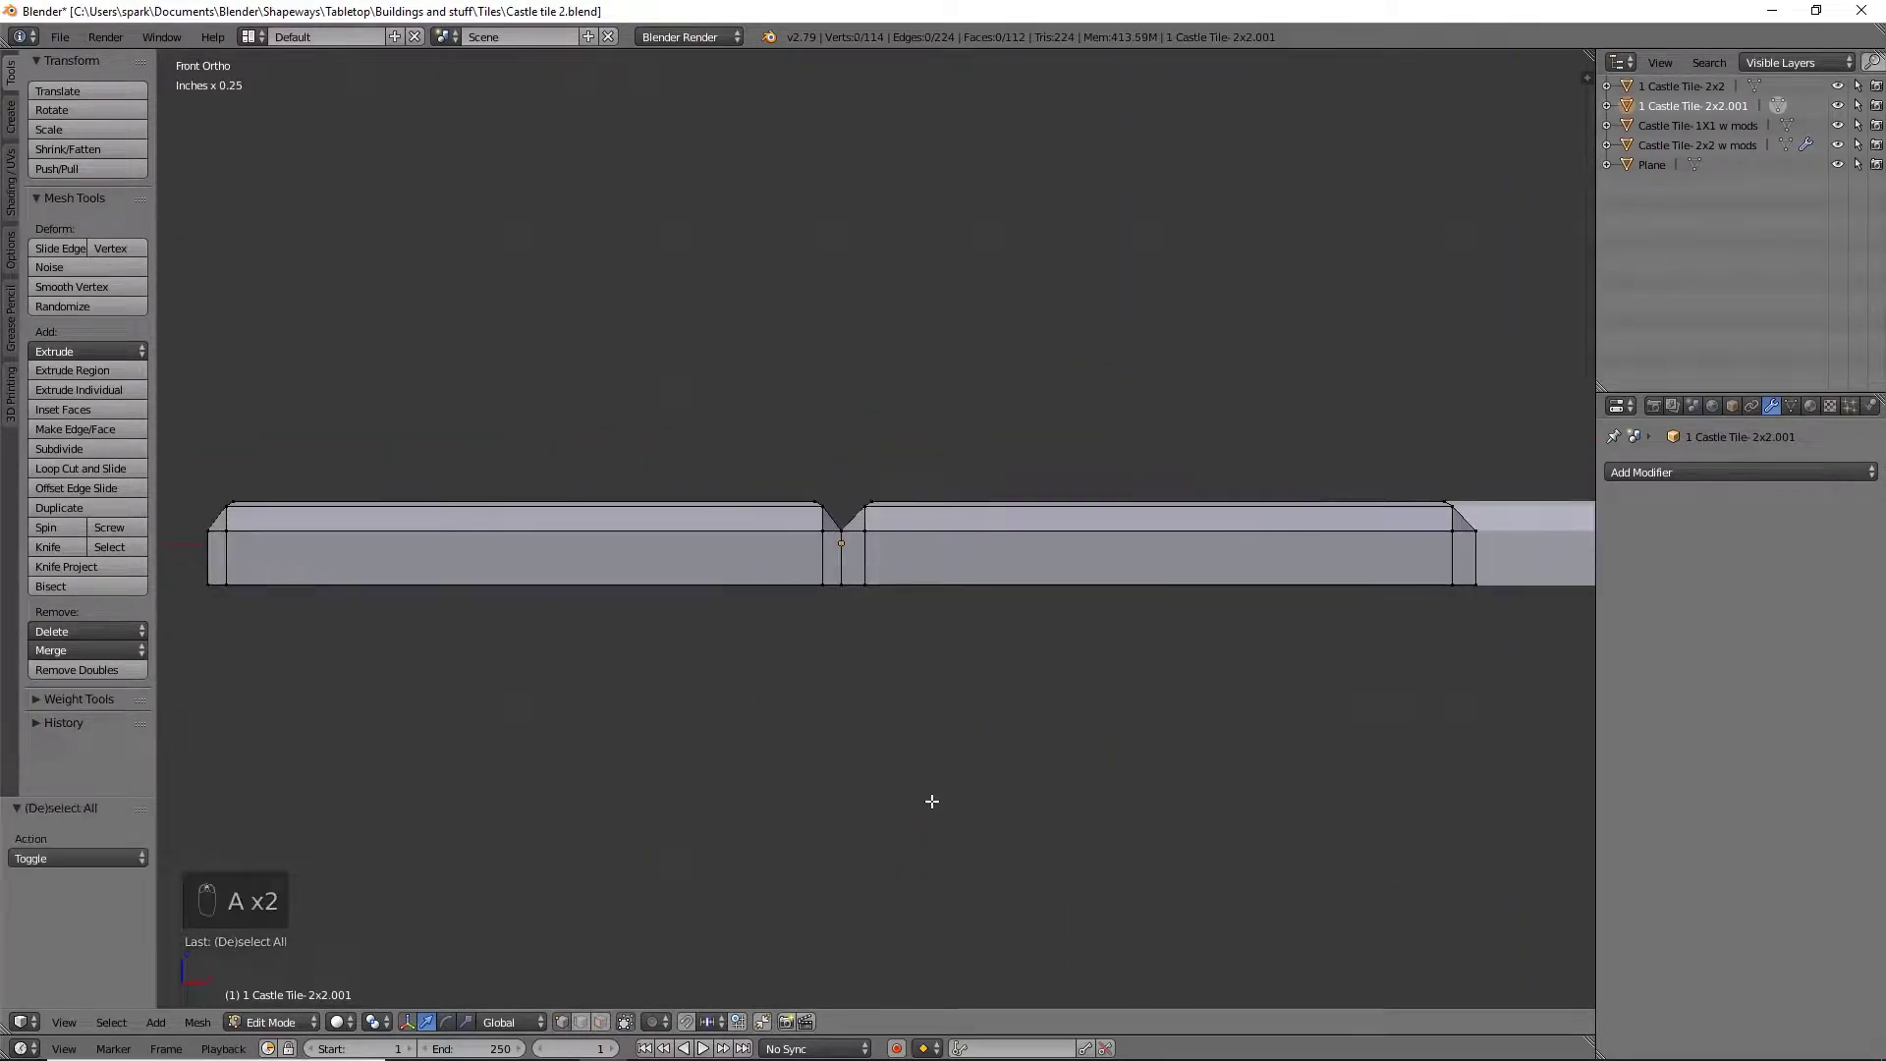
{"action": "key", "text": "z"}
{"action": "key", "text": "b"}
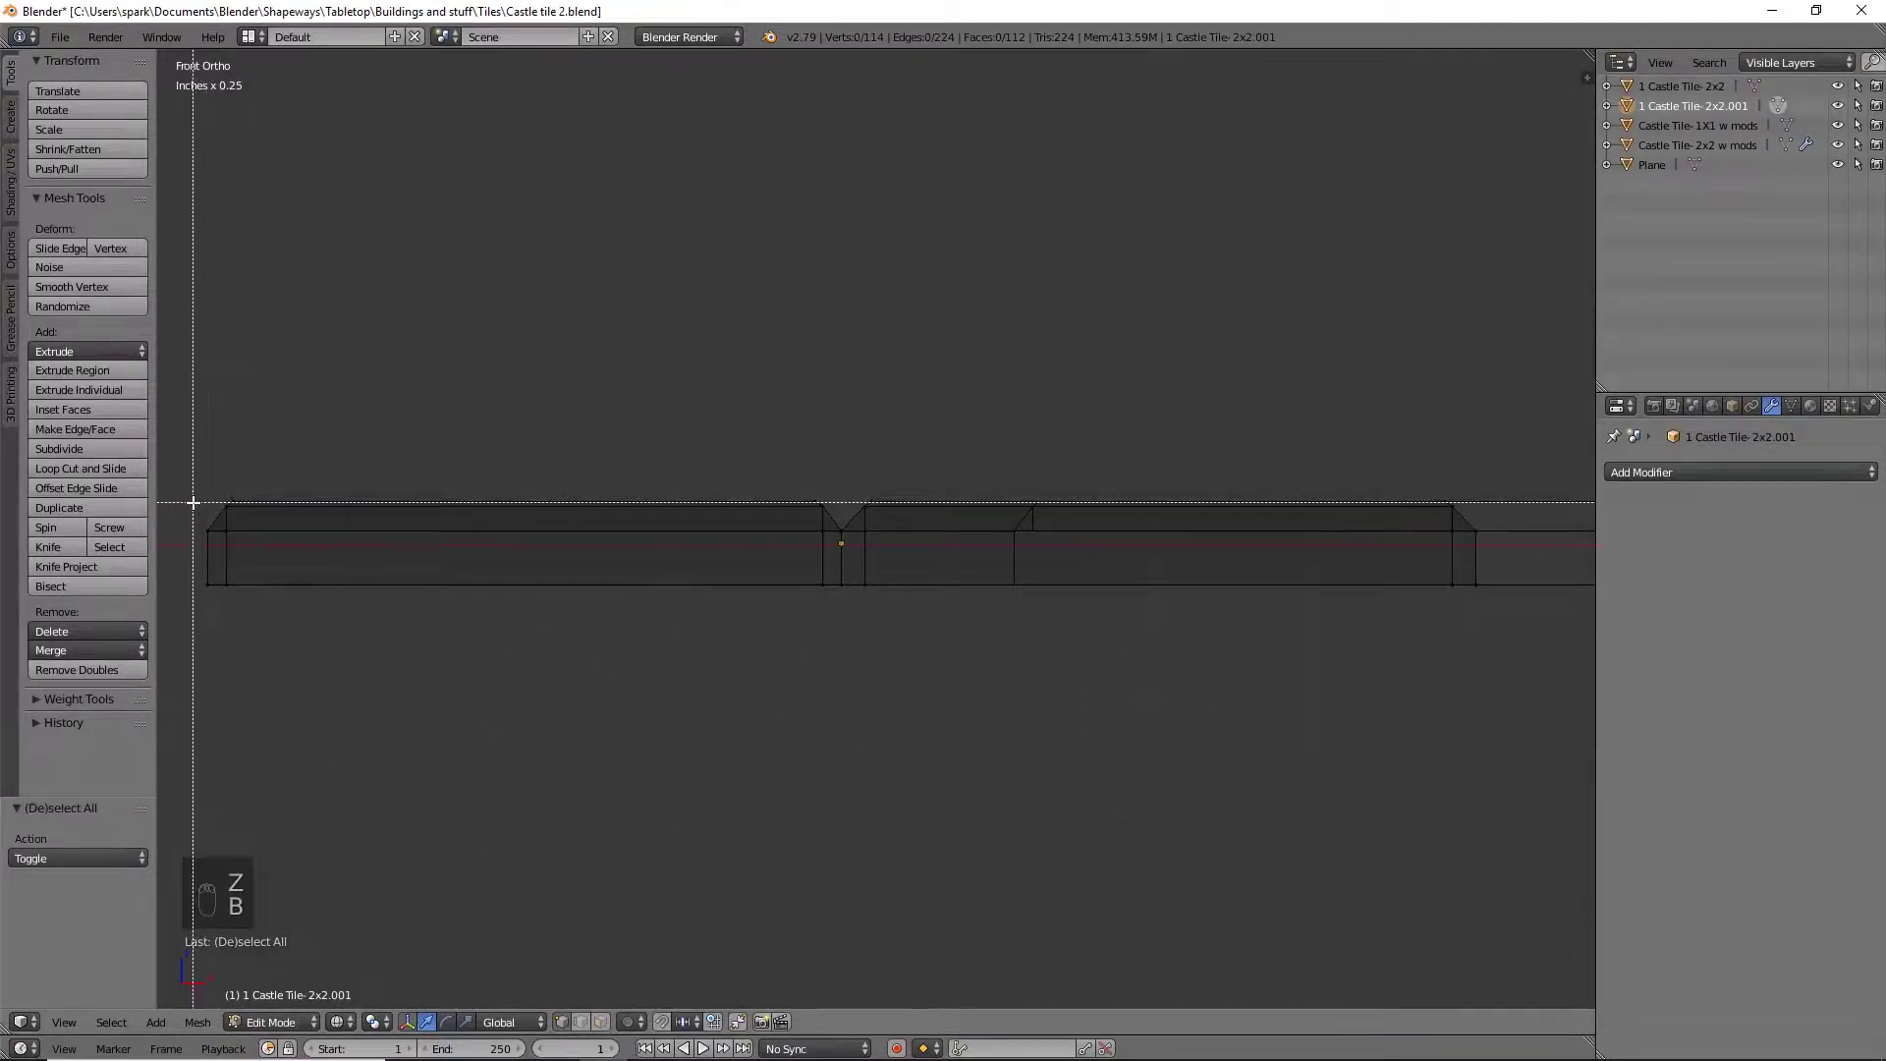
{"action": "left_click_drag", "start_coordinate": [194, 501], "coordinate": [1538, 693]}
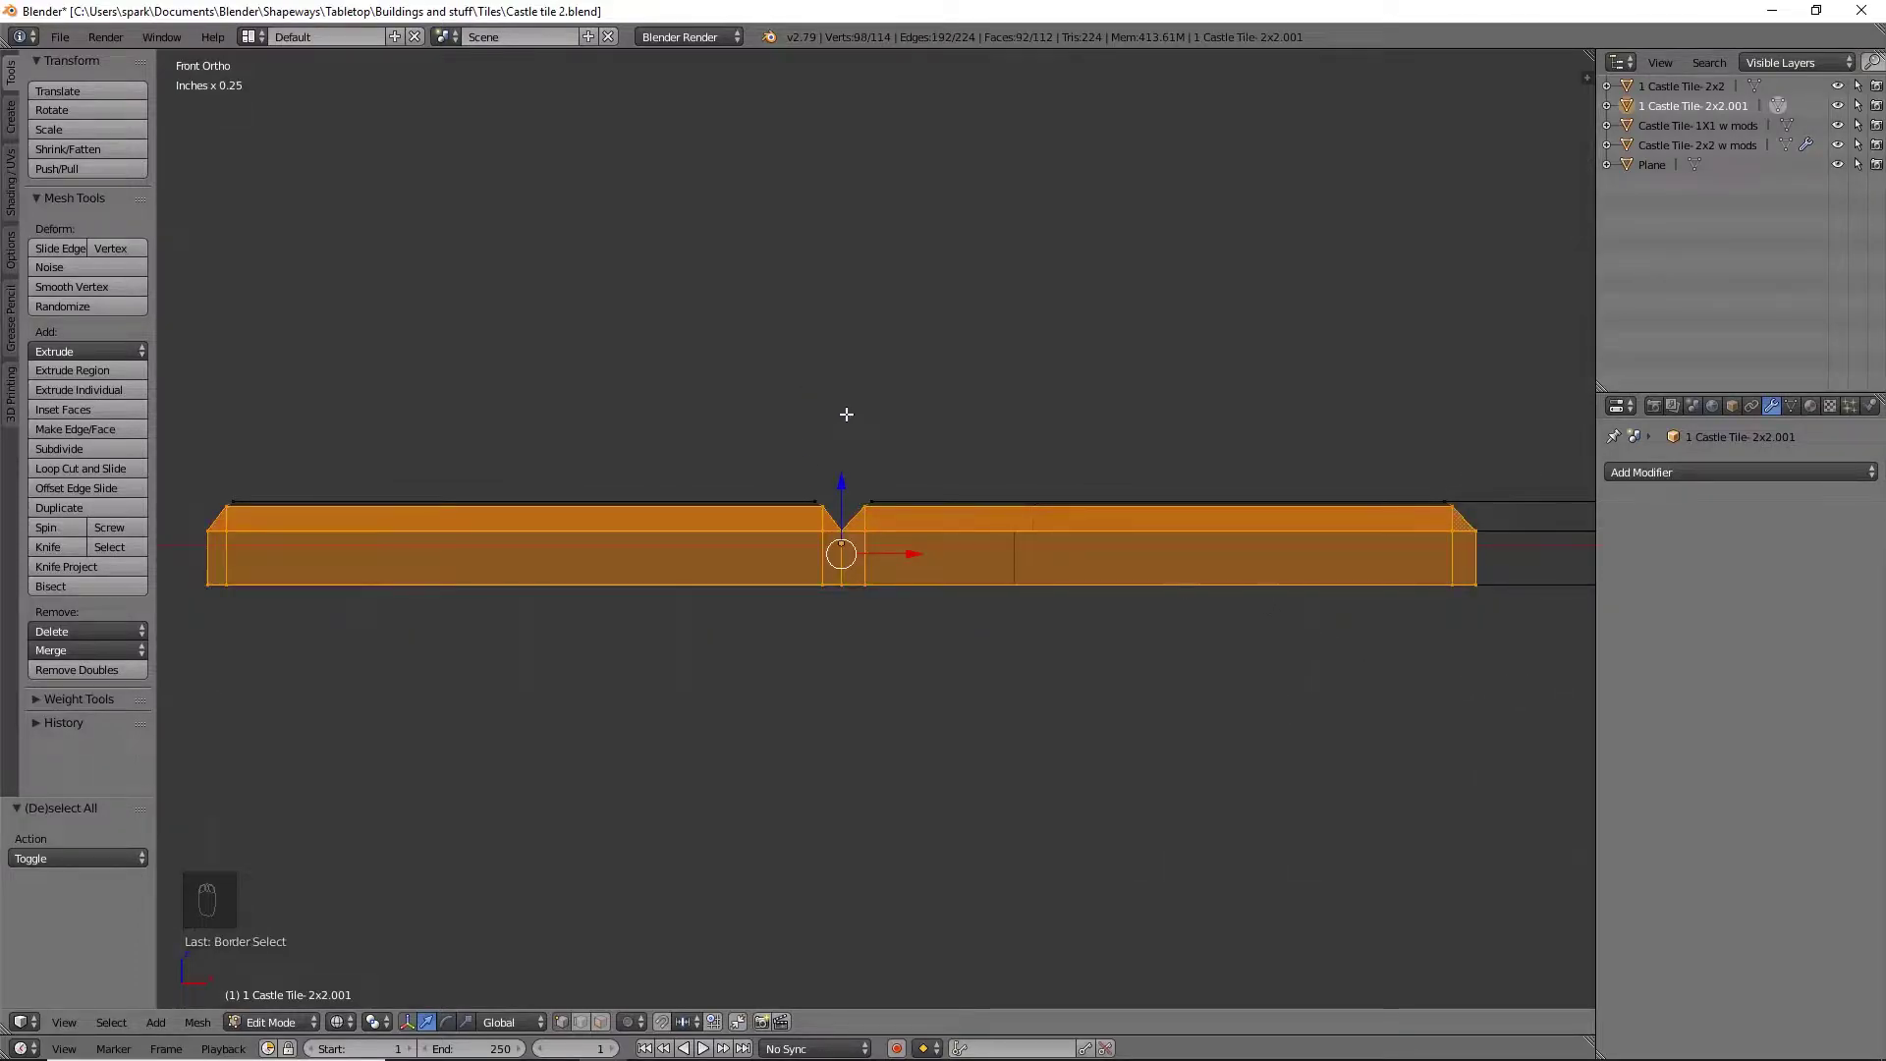
{"action": "key", "text": "x"}
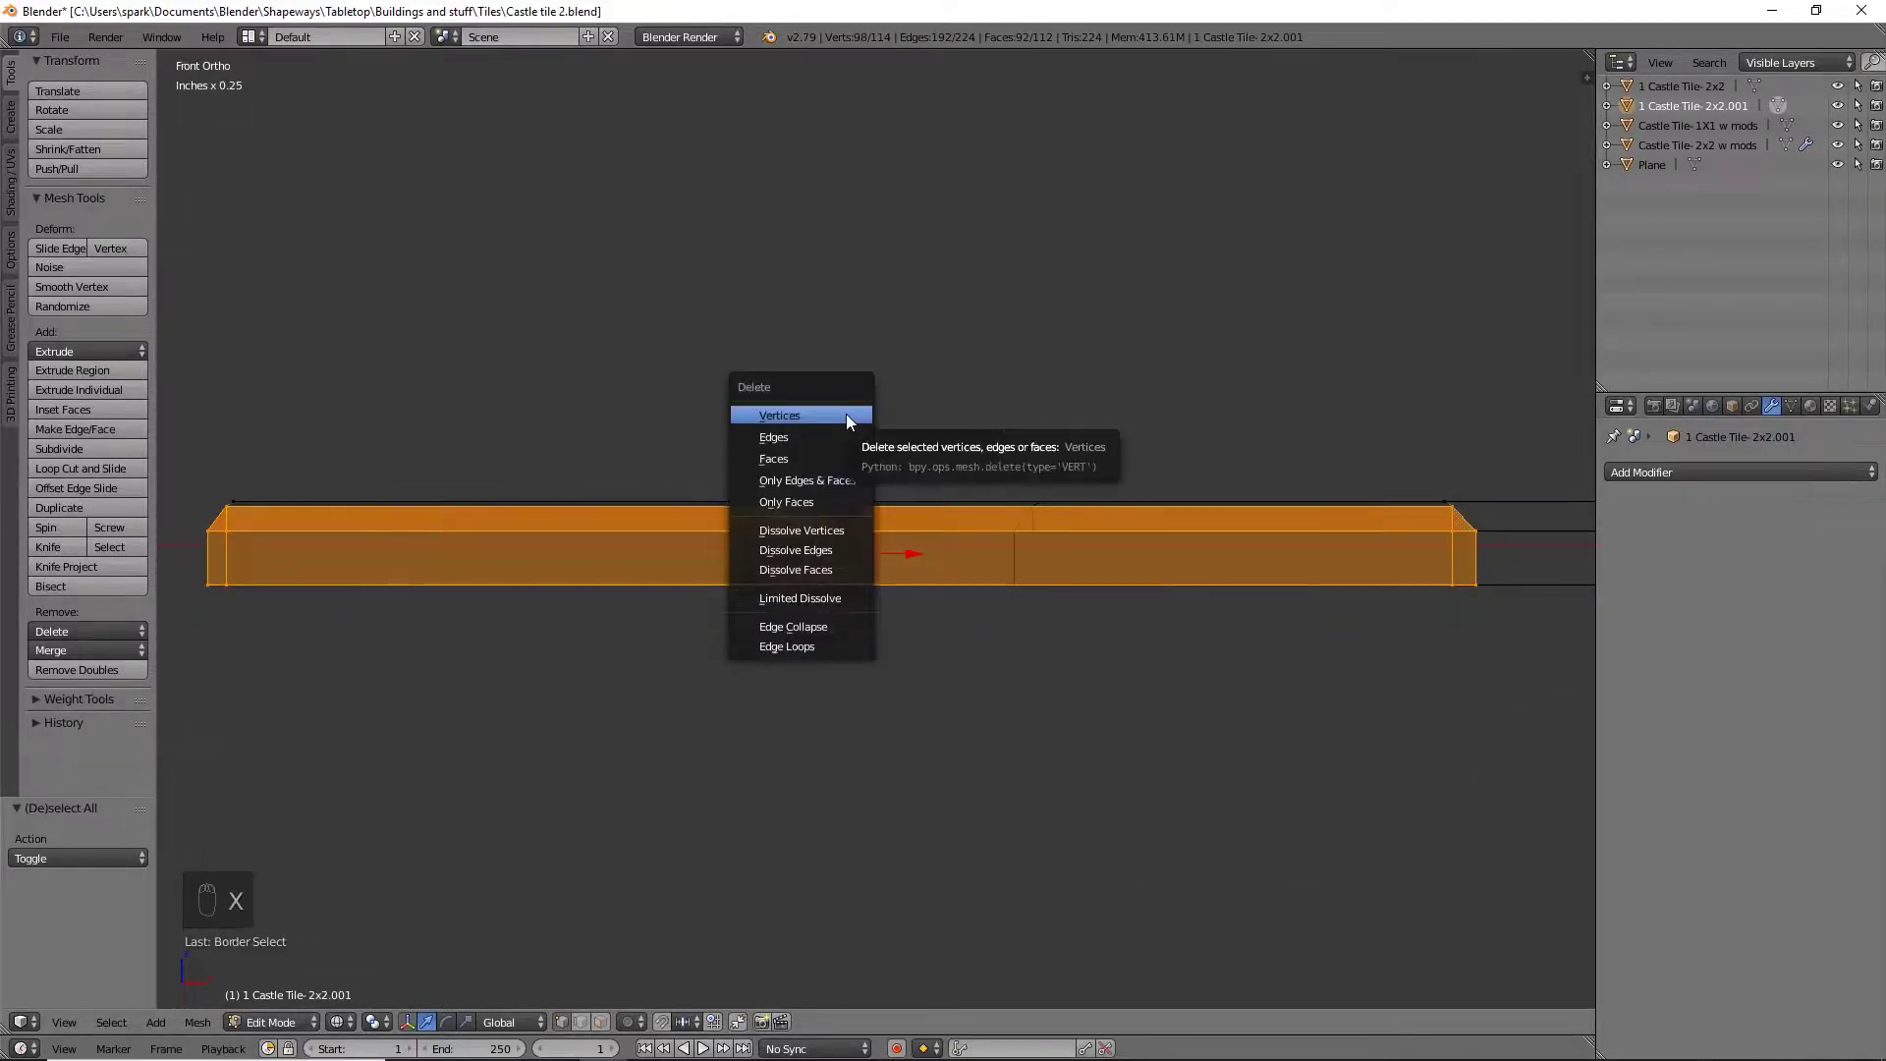
{"action": "left_click", "coordinate": [849, 417]}
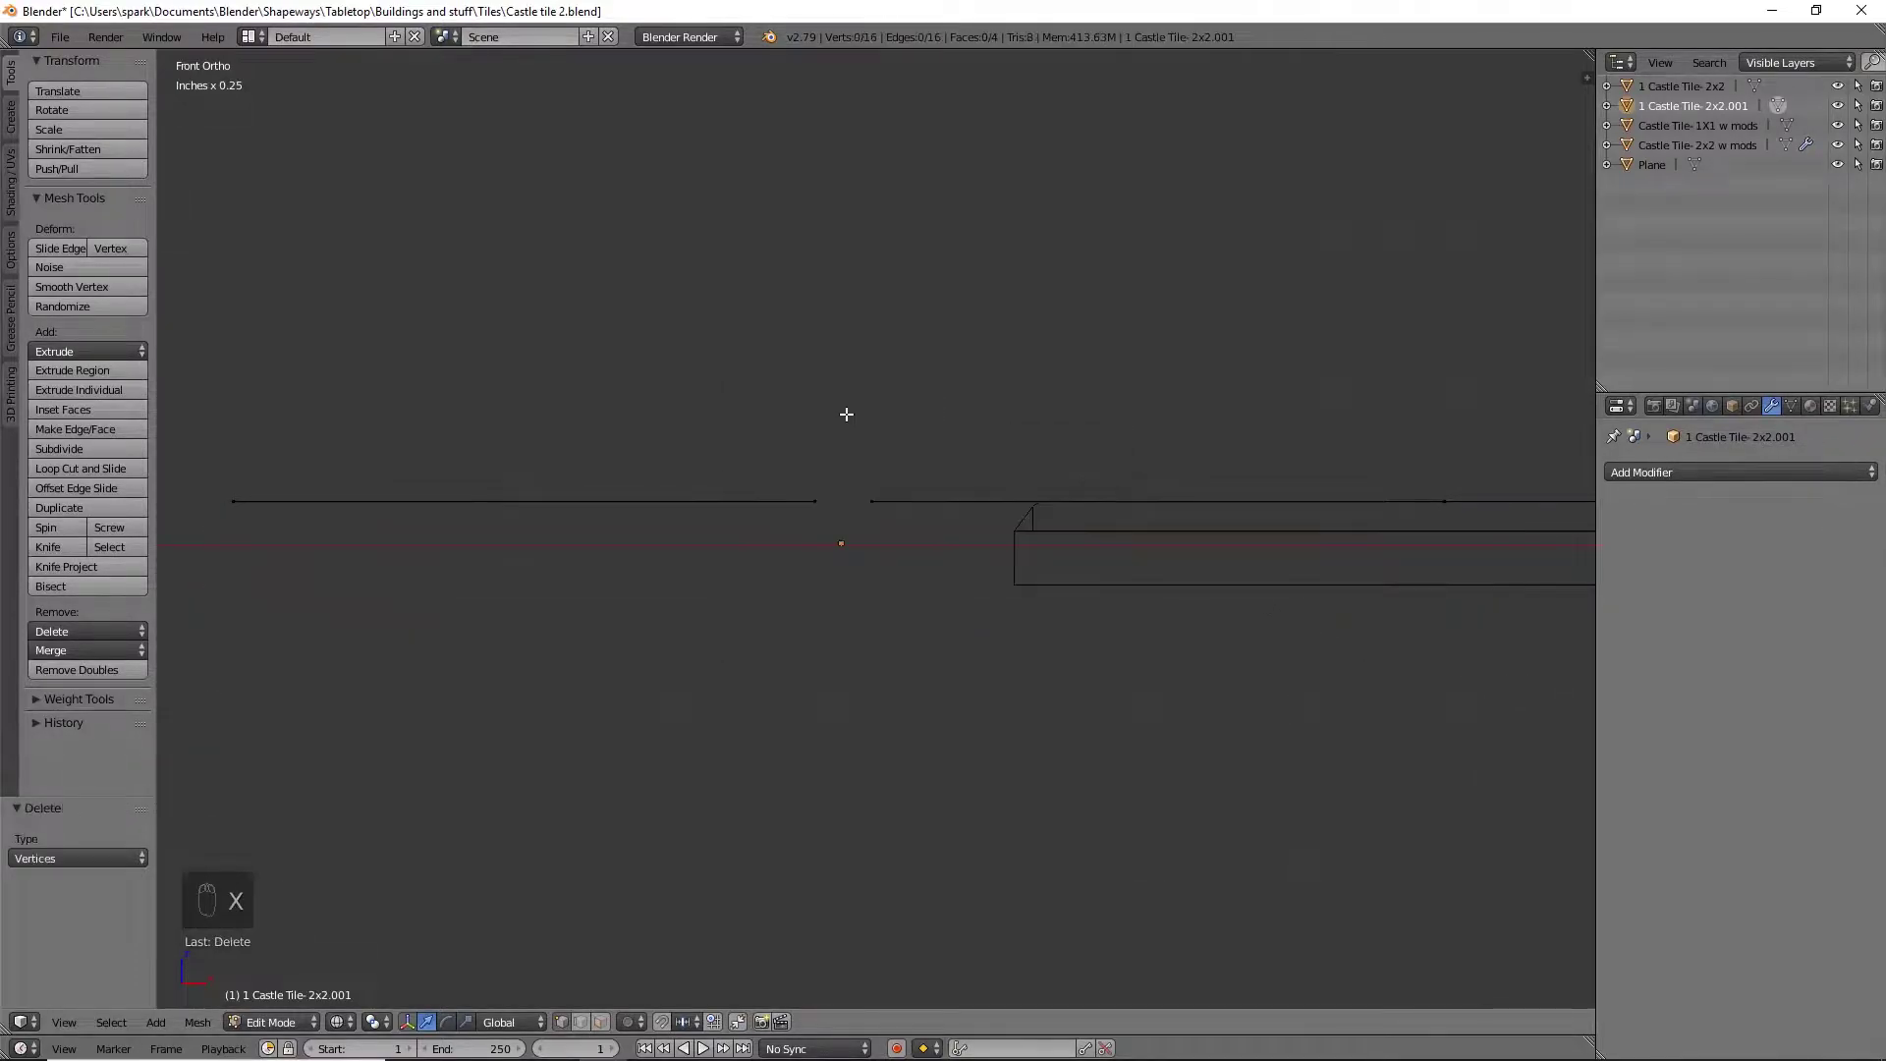
Subdivide all four remaining top faces with 20 cuts and return to Object Mode
{"action": "middle_click_drag", "start_coordinate": [860, 423], "coordinate": [973, 476]}
{"action": "scroll", "coordinate": [915, 499], "scroll_direction": "down", "scroll_amount": 3}
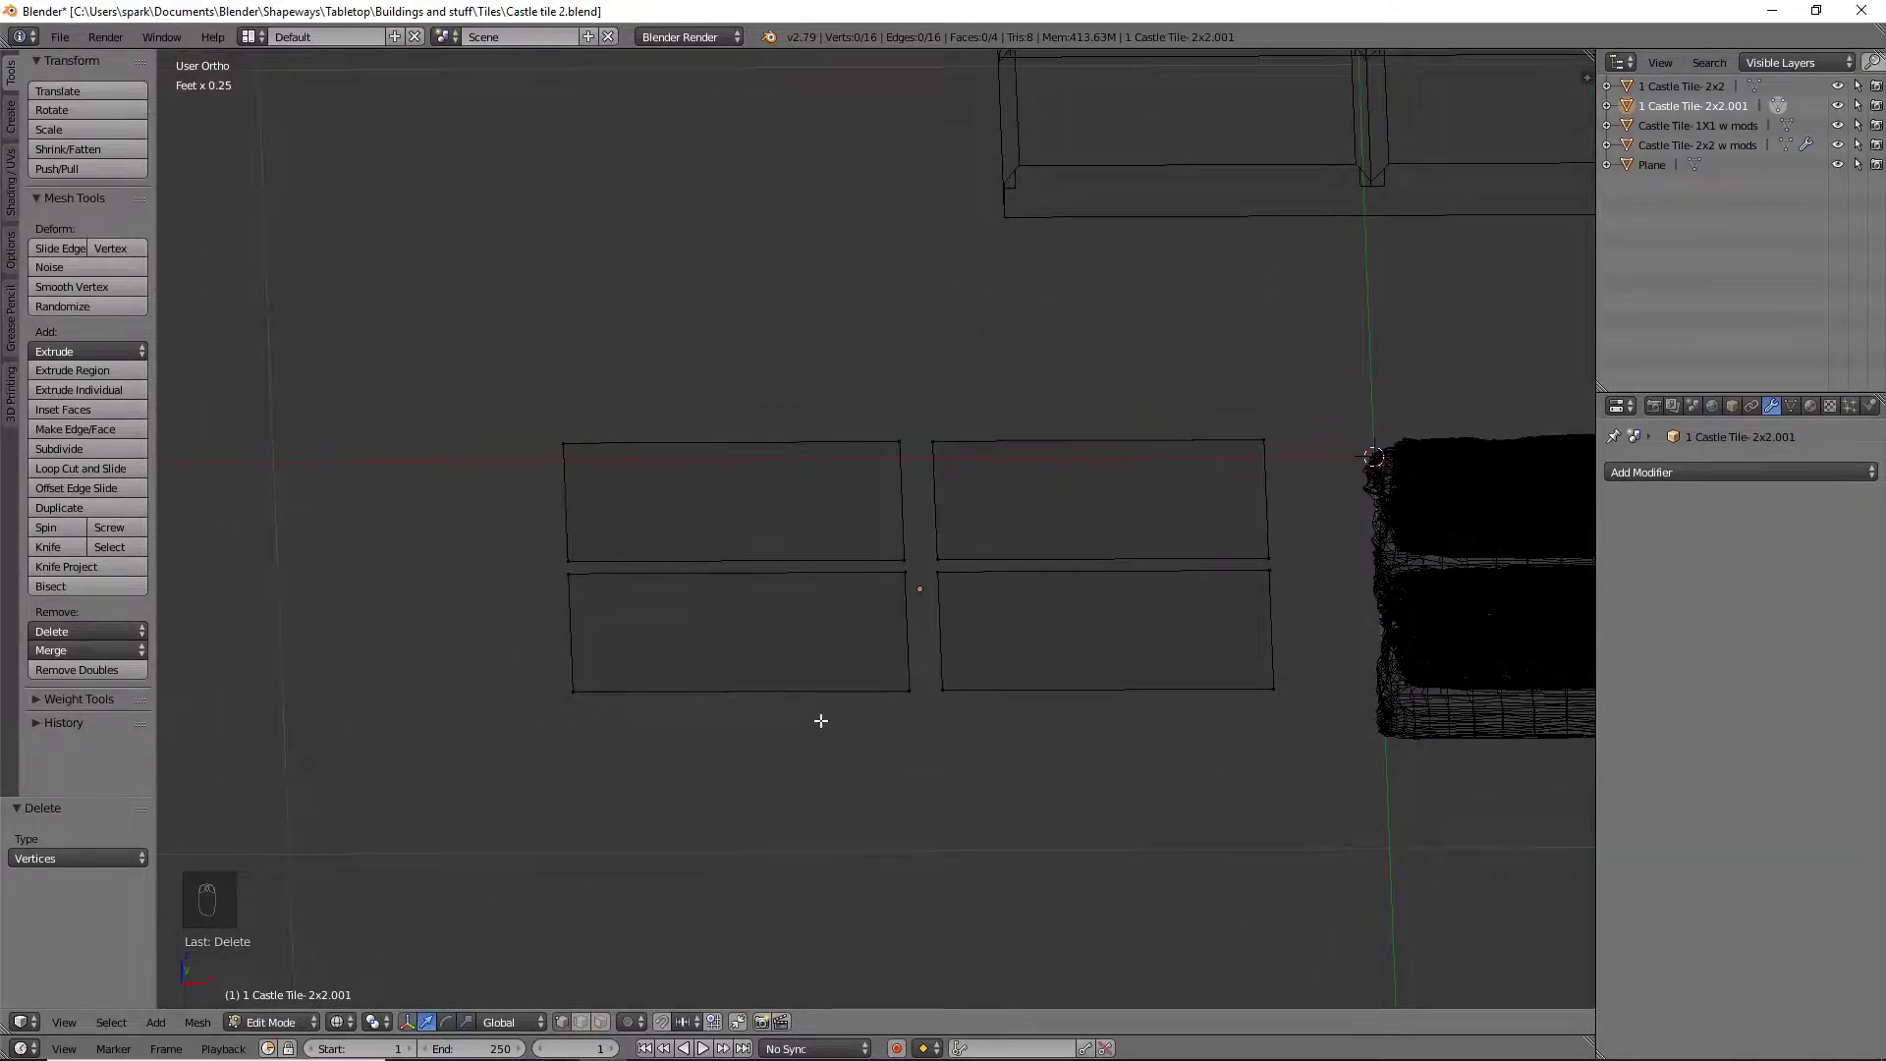
{"action": "key", "text": "a"}
{"action": "key", "text": "w"}
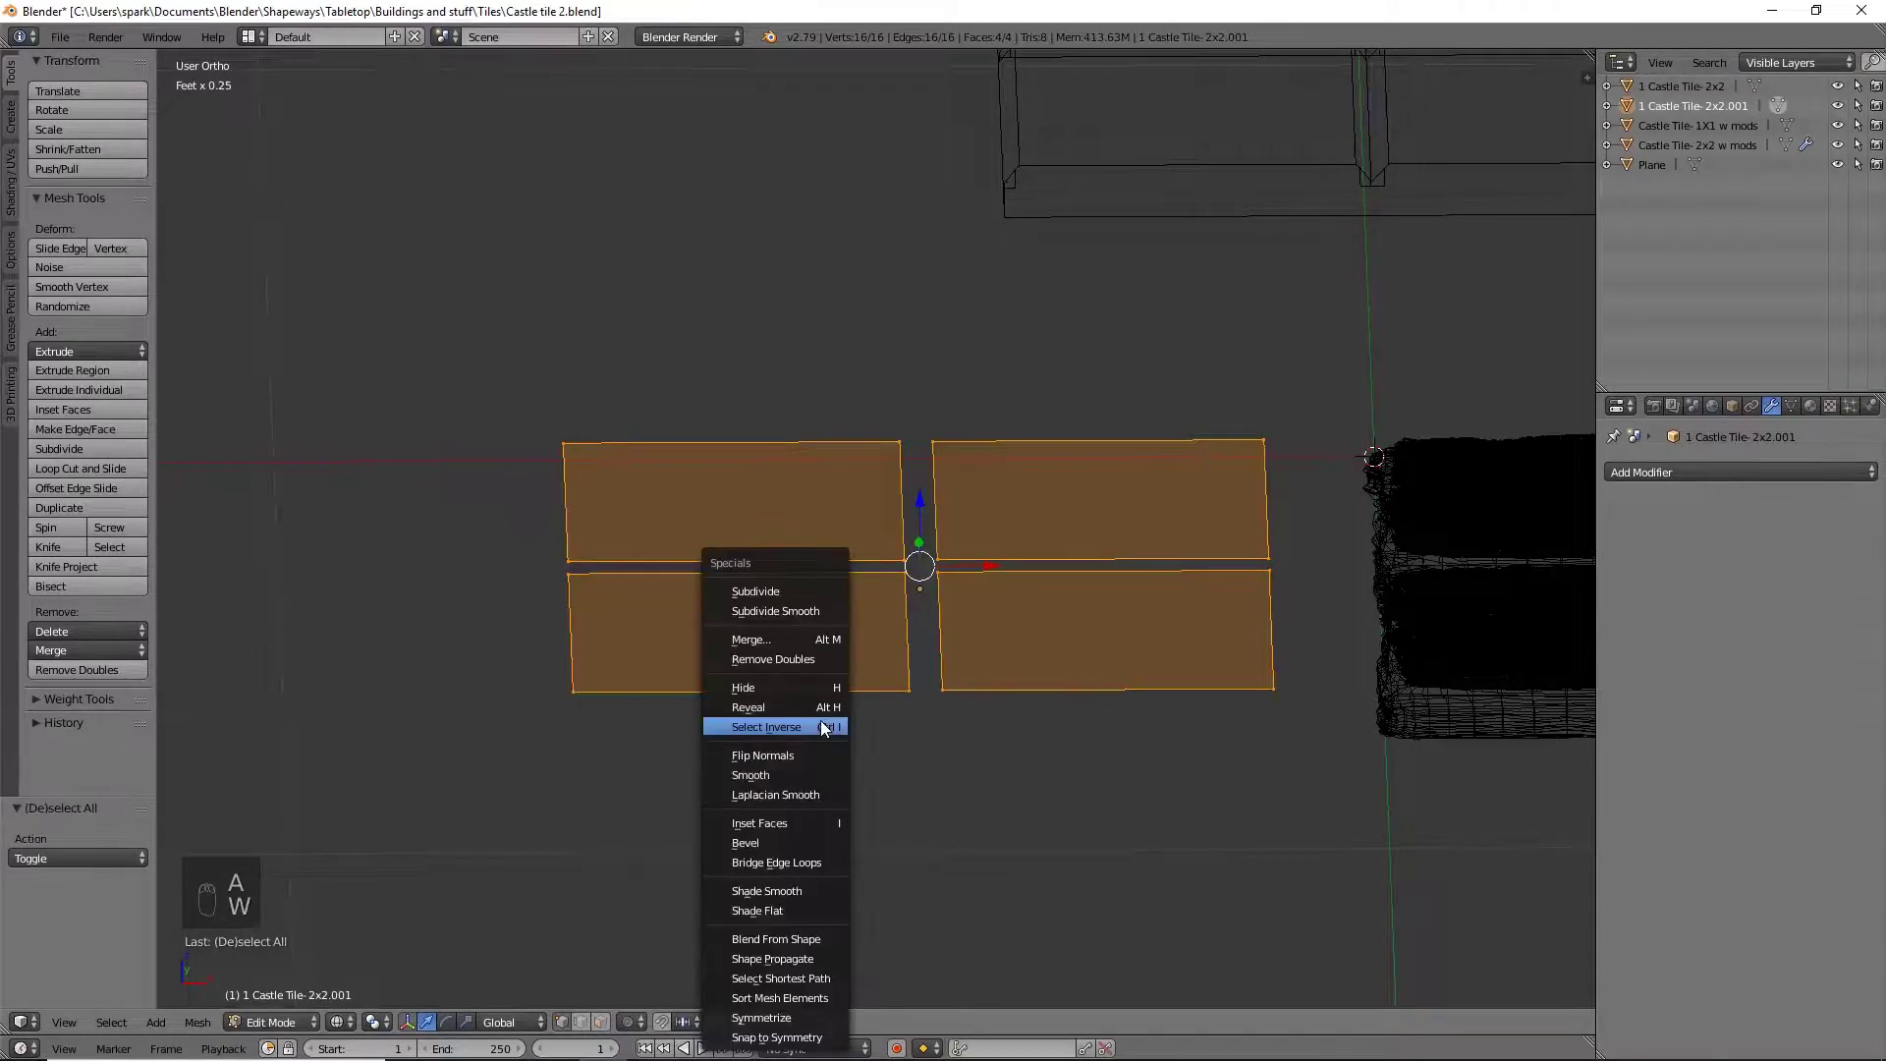
{"action": "left_click", "coordinate": [703, 601]}
{"action": "left_click", "coordinate": [79, 857]}
{"action": "type", "text": "20"}
{"action": "key", "text": "Return"}
{"action": "key", "text": "Tab"}
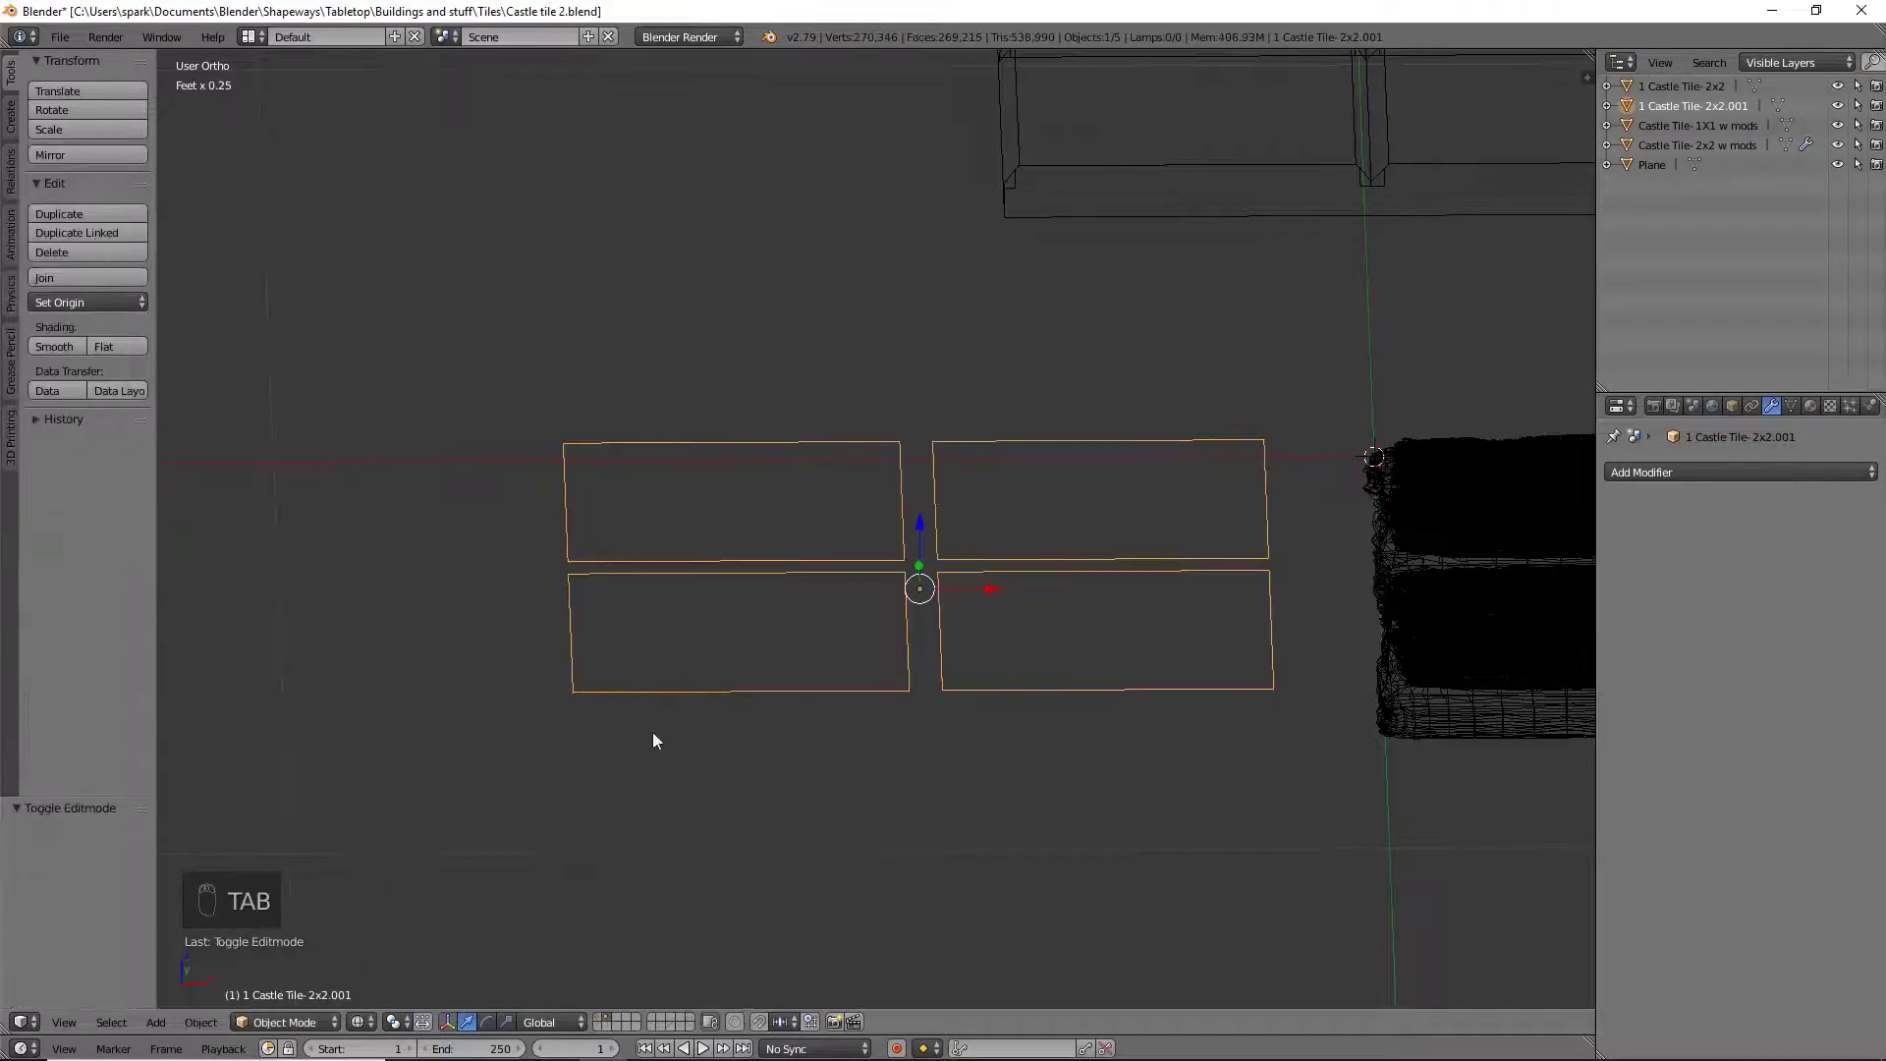
Add Subdivision Surface and Displace modifiers to the four faces, with the viewport subdivision level at 3
{"action": "left_click", "coordinate": [1774, 472]}
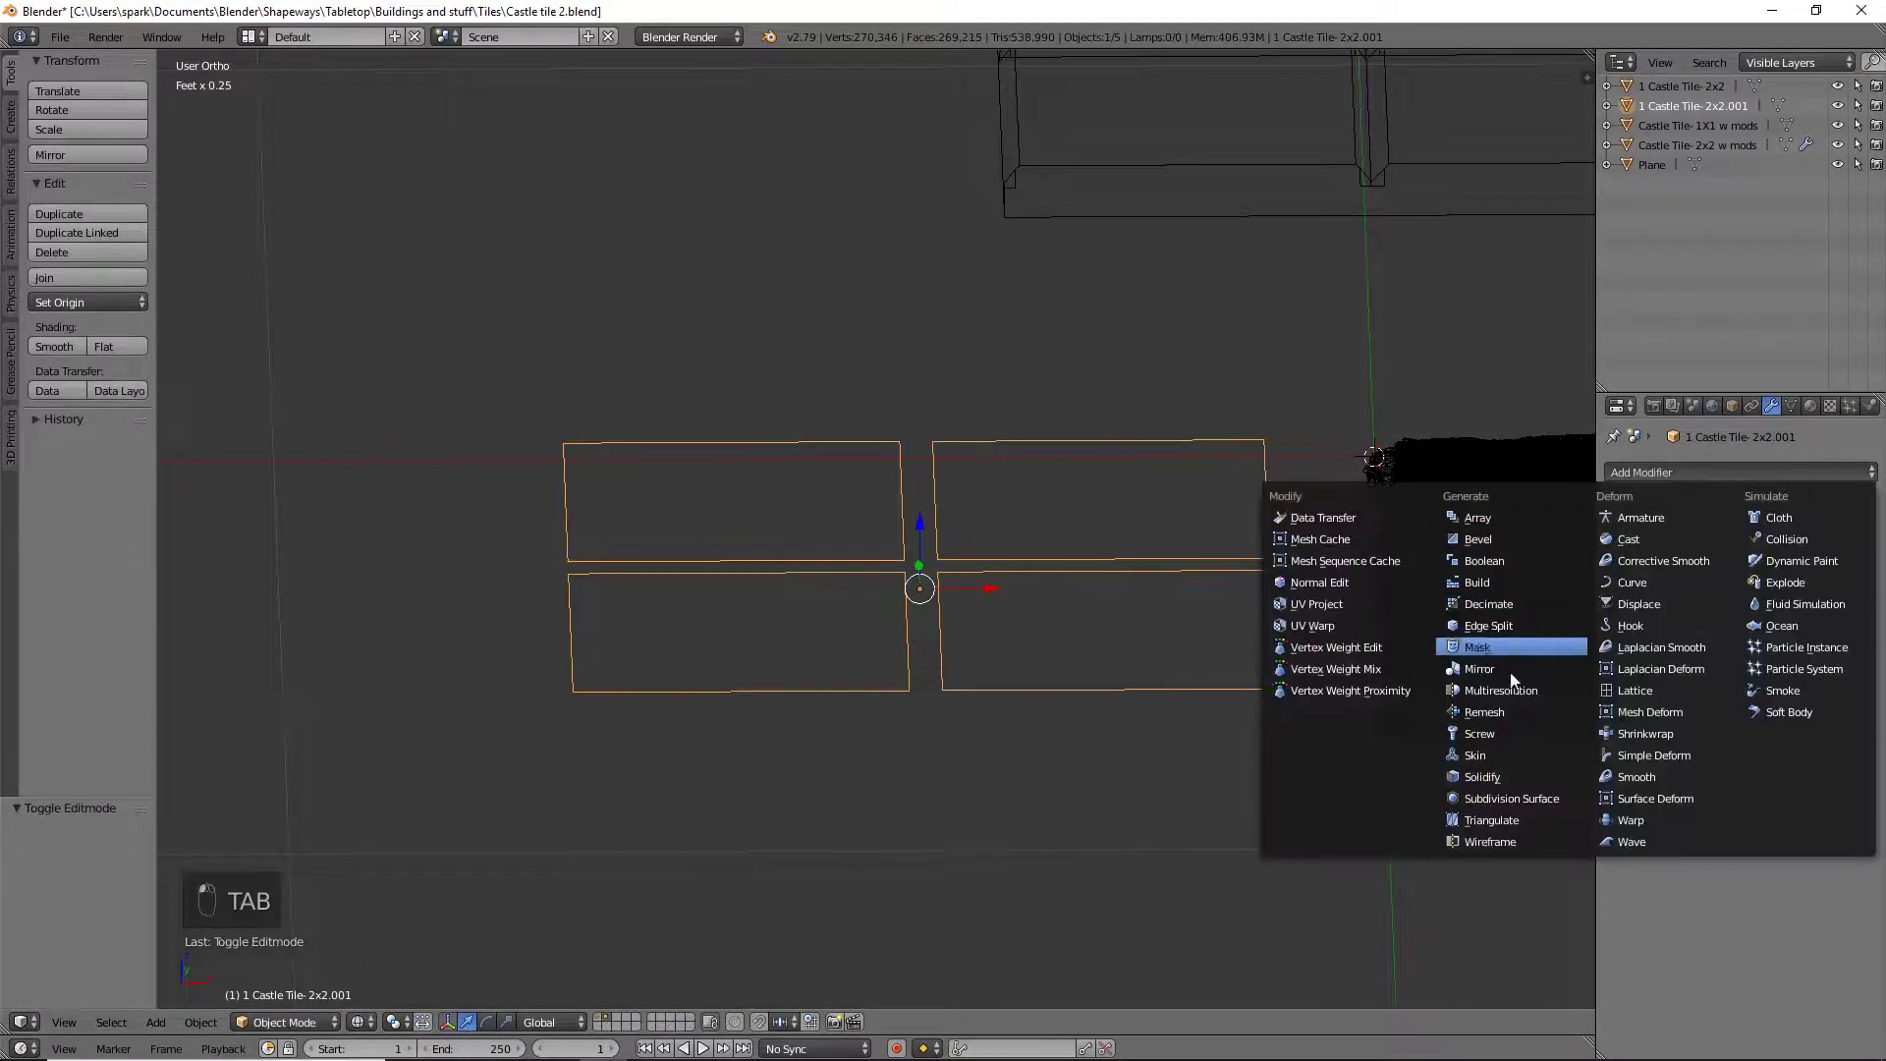
{"action": "left_click", "coordinate": [1503, 795]}
{"action": "left_click", "coordinate": [1728, 473]}
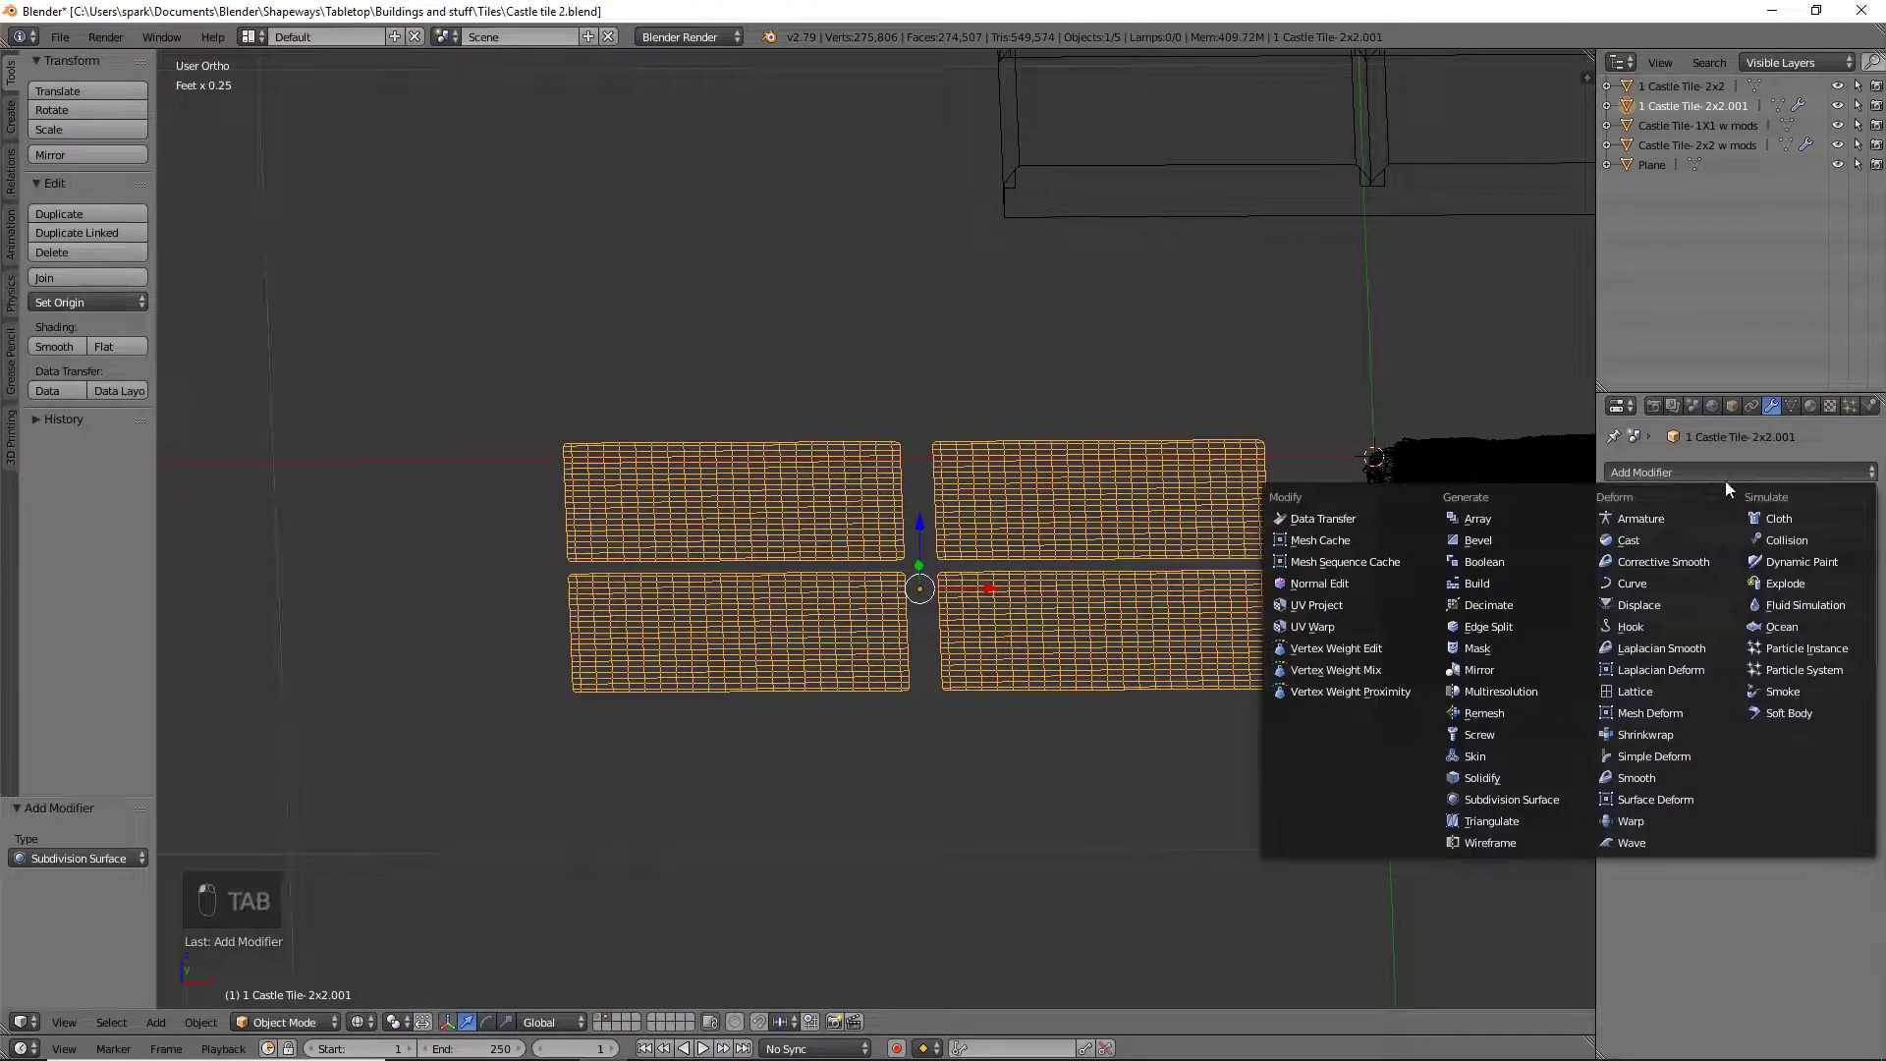
{"action": "left_click", "coordinate": [1633, 605]}
{"action": "left_click", "coordinate": [1729, 601]}
{"action": "left_click", "coordinate": [1731, 600]}
Assign the brick texture to the Displace modifier and set its strength to 0.3
{"action": "left_click", "coordinate": [1623, 763]}
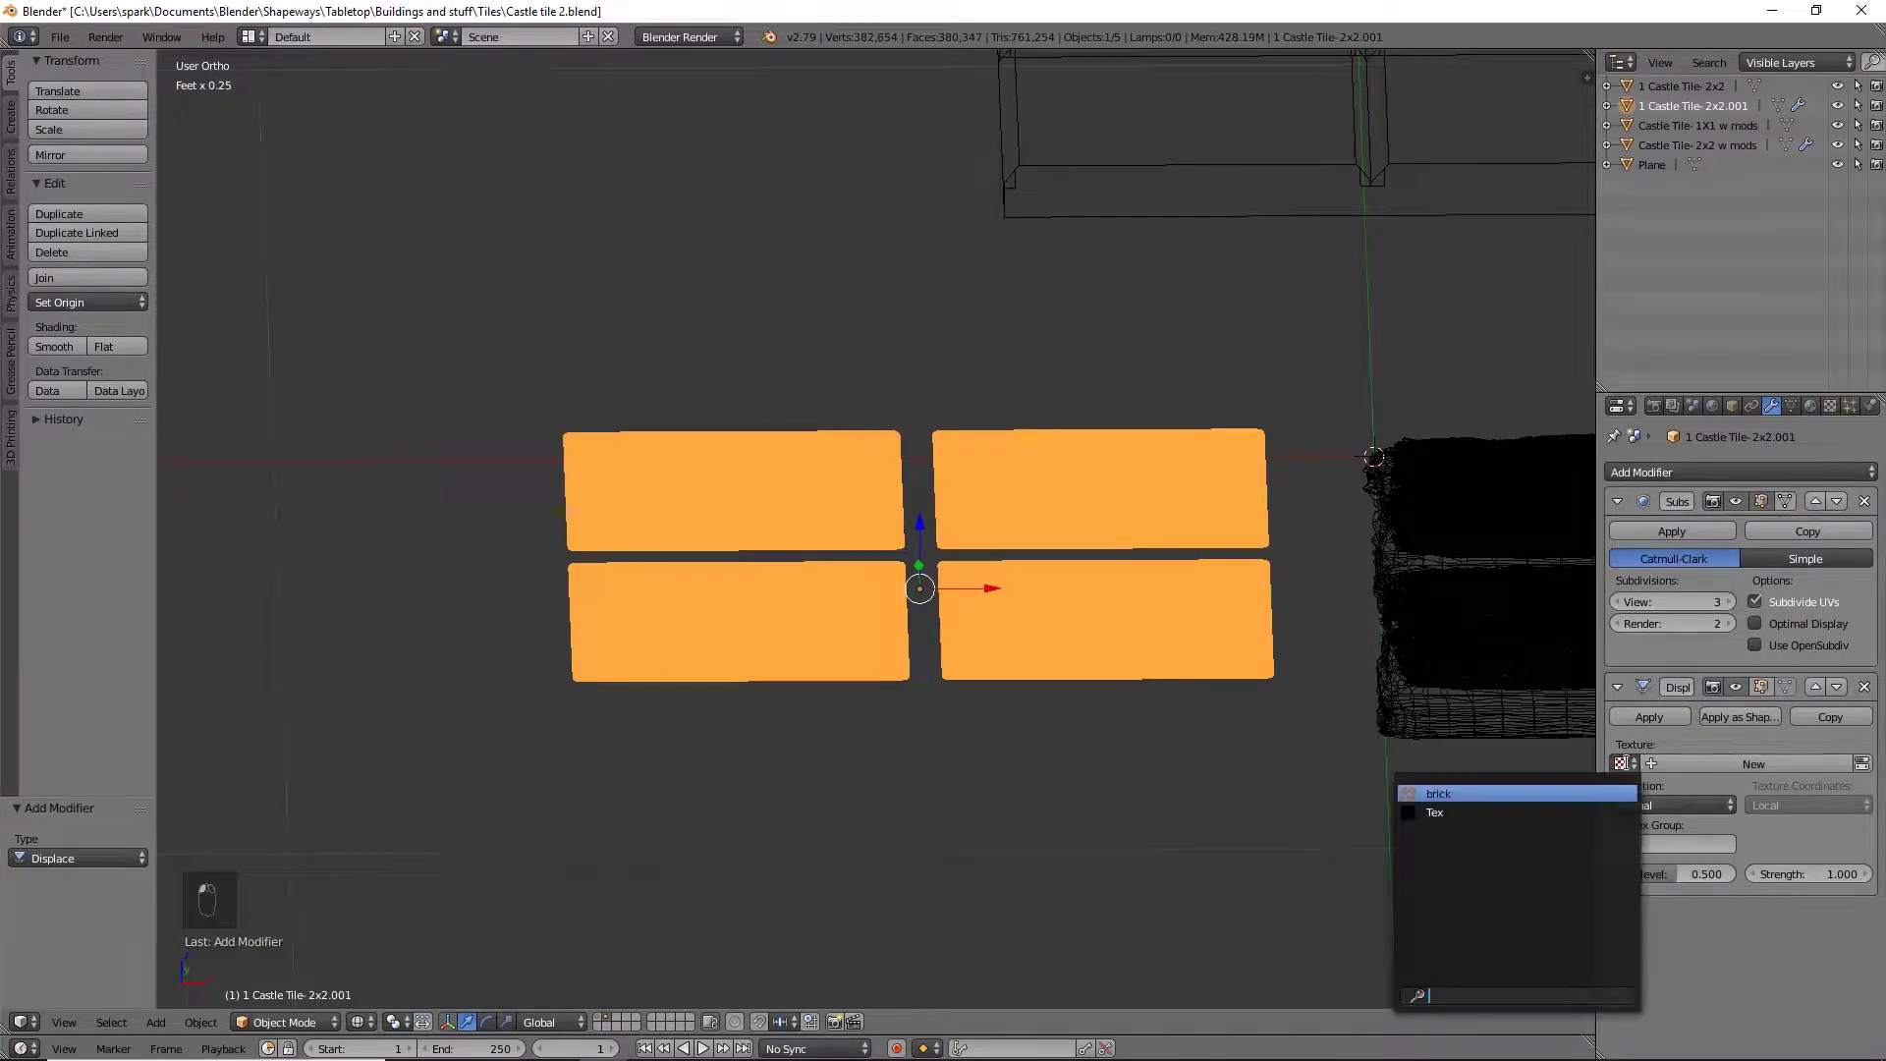
{"action": "left_click", "coordinate": [1532, 790]}
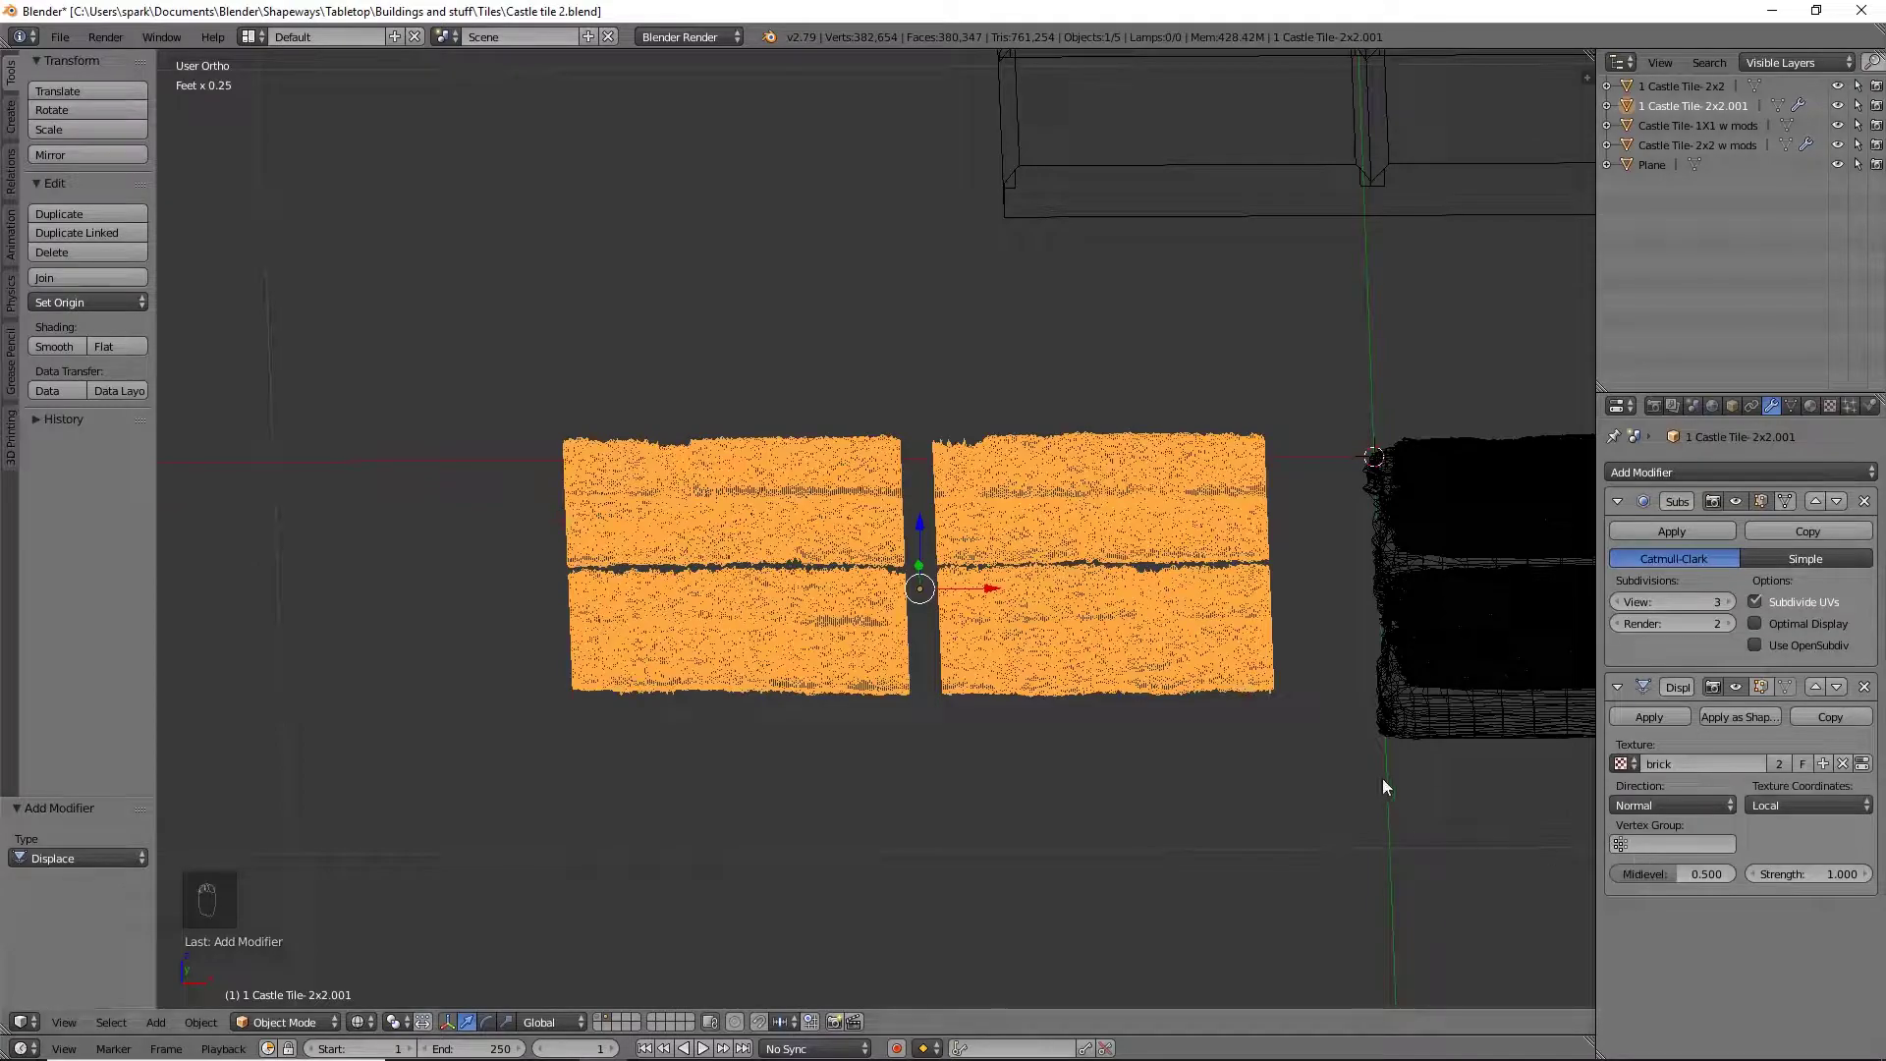
{"action": "left_click", "coordinate": [1824, 874]}
{"action": "type", "text": ".3"}
{"action": "key", "text": "Return"}
Inspect the displaced stone faces in solid shading at an angle, comparing them with their base mesh in Edit Mode
{"action": "key", "text": "Tab"}
{"action": "key", "text": "Tab"}
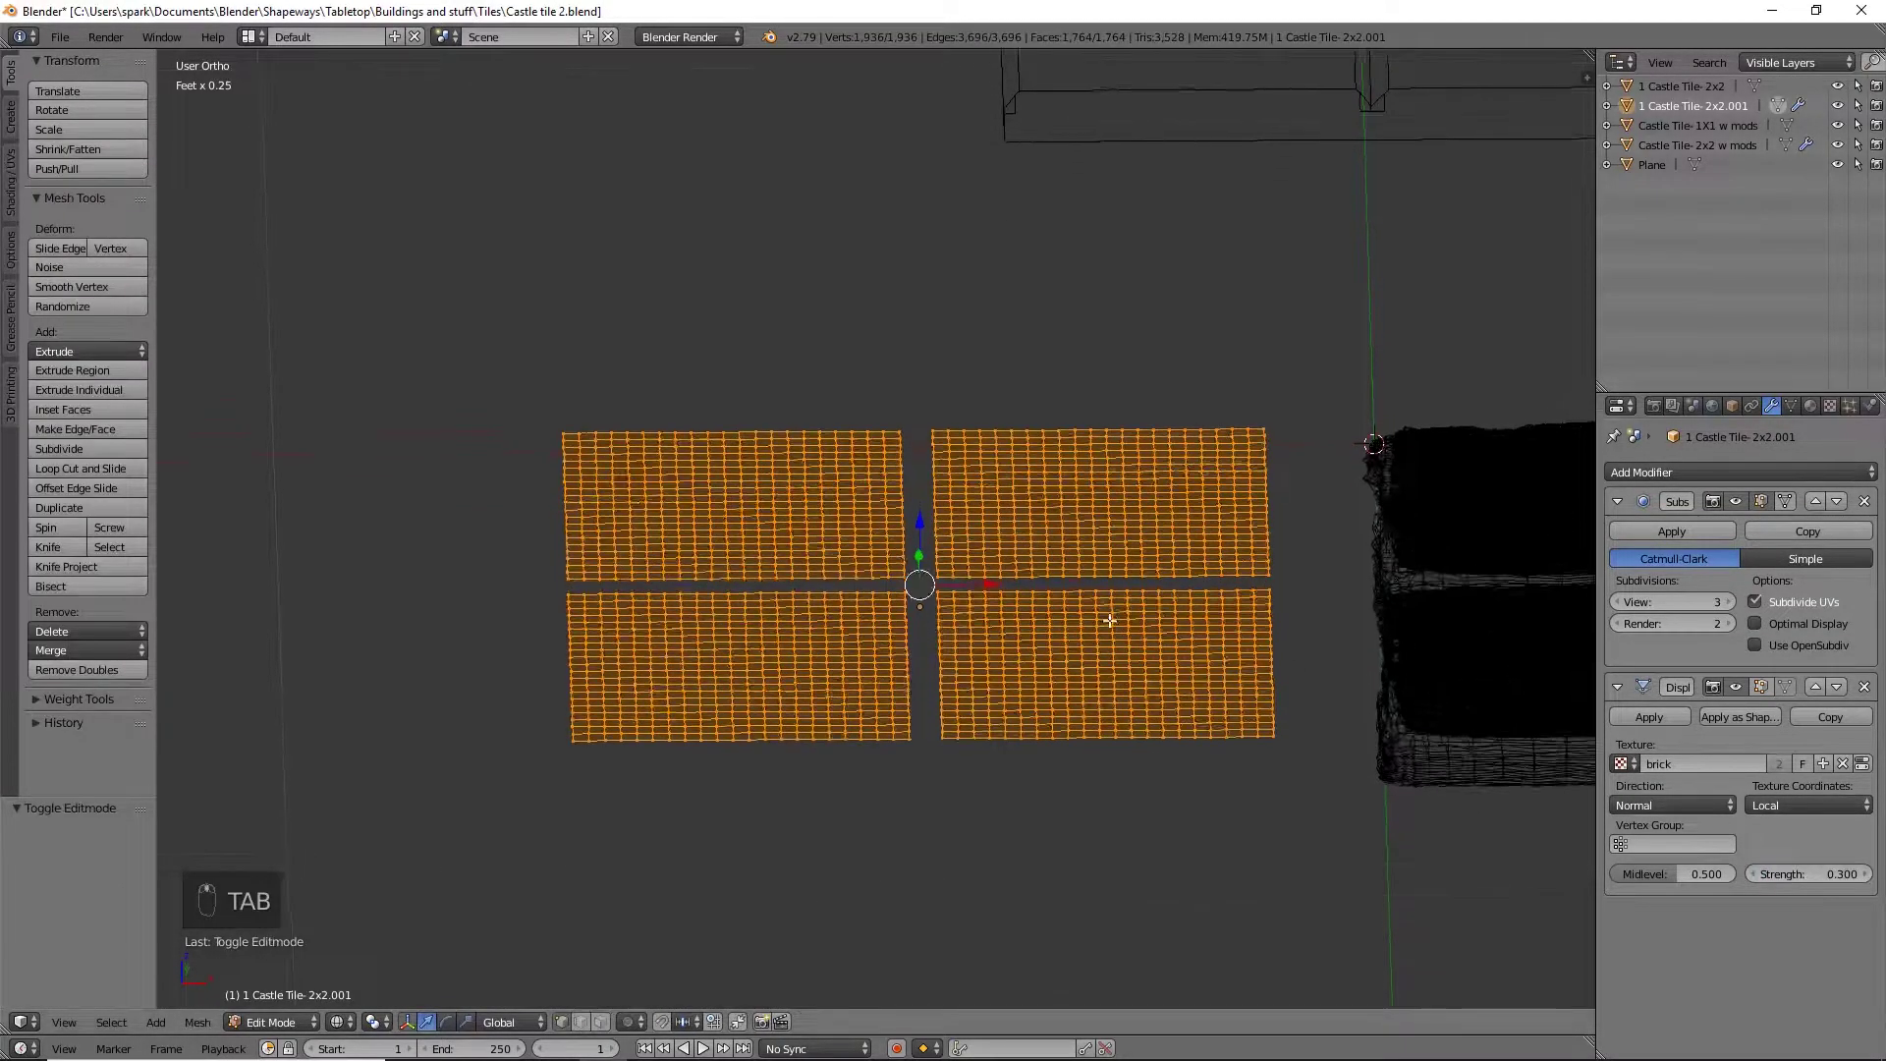
{"action": "key", "text": "z"}
{"action": "middle_click_drag", "start_coordinate": [1129, 639], "coordinate": [1163, 715]}
{"action": "scroll", "coordinate": [1069, 804], "scroll_direction": "up", "scroll_amount": 4}
{"action": "middle_click_drag", "start_coordinate": [1069, 819], "coordinate": [1194, 645], "text": "shift"}
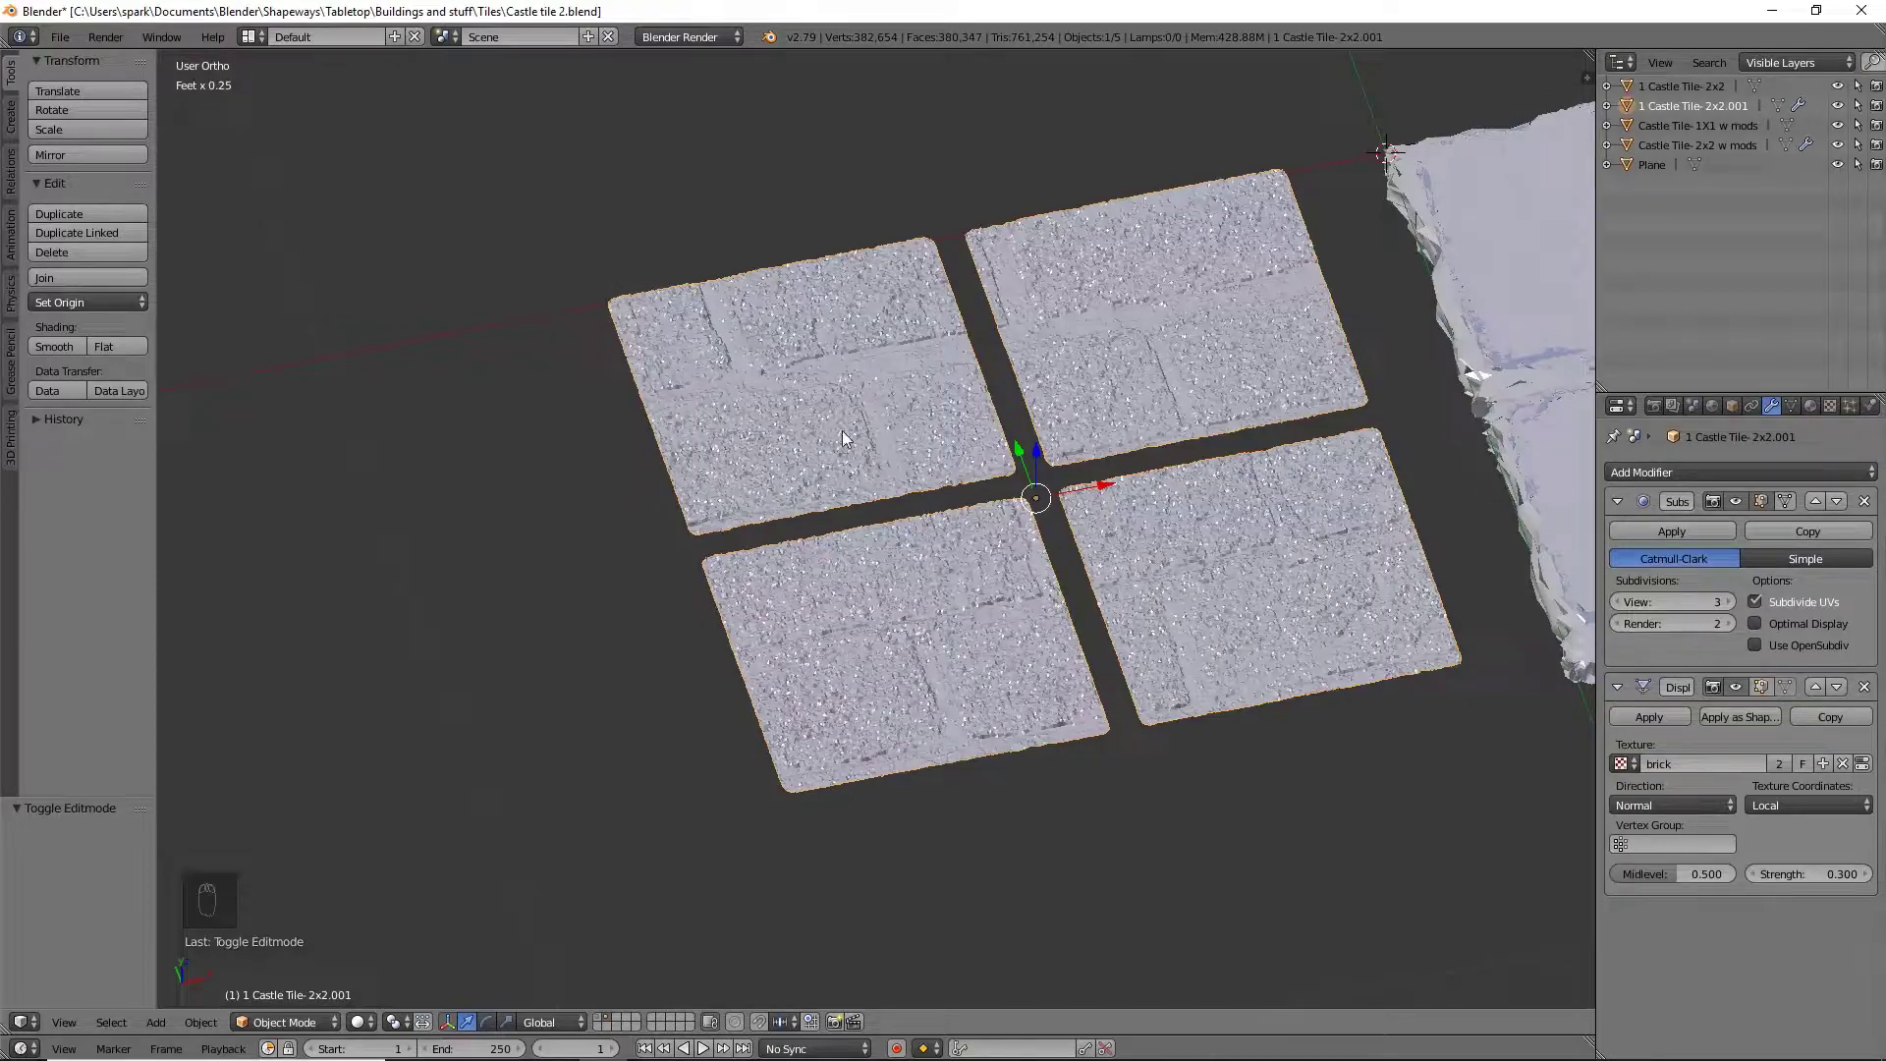
{"action": "key", "text": "Tab"}
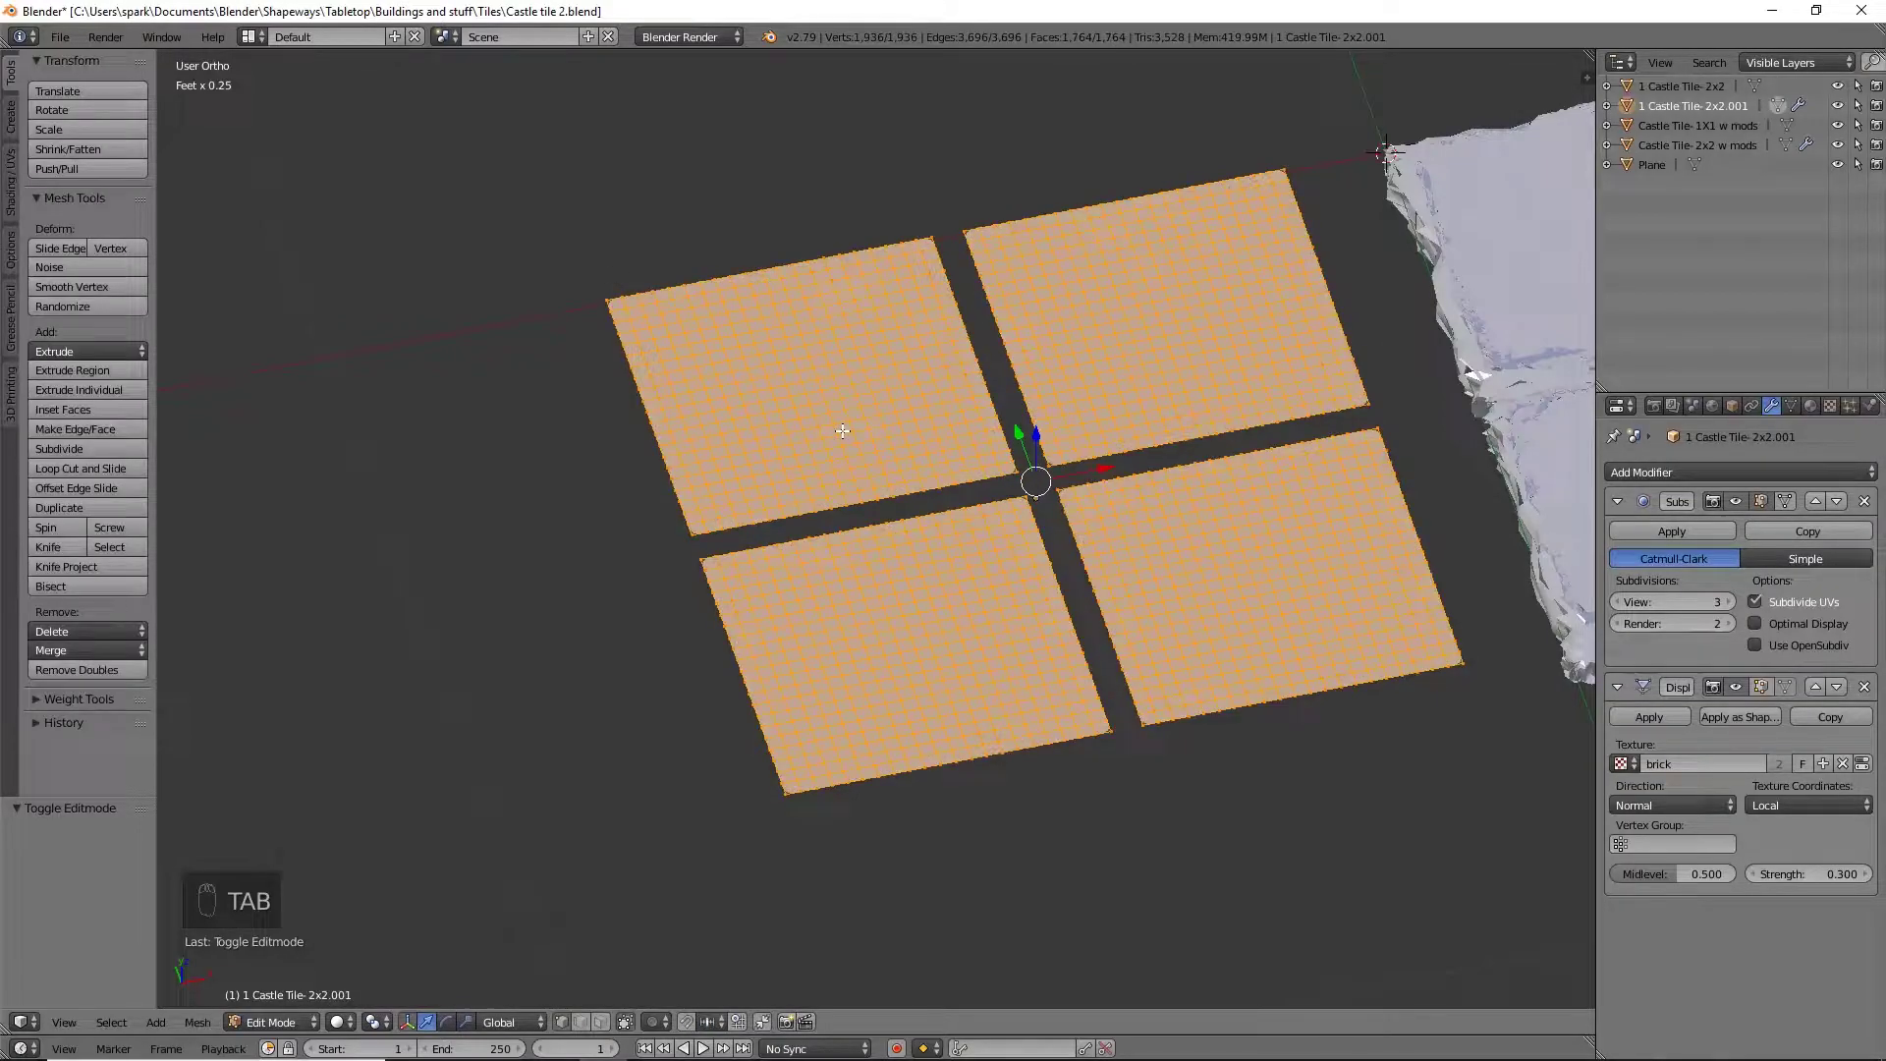
{"action": "key", "text": "Tab"}
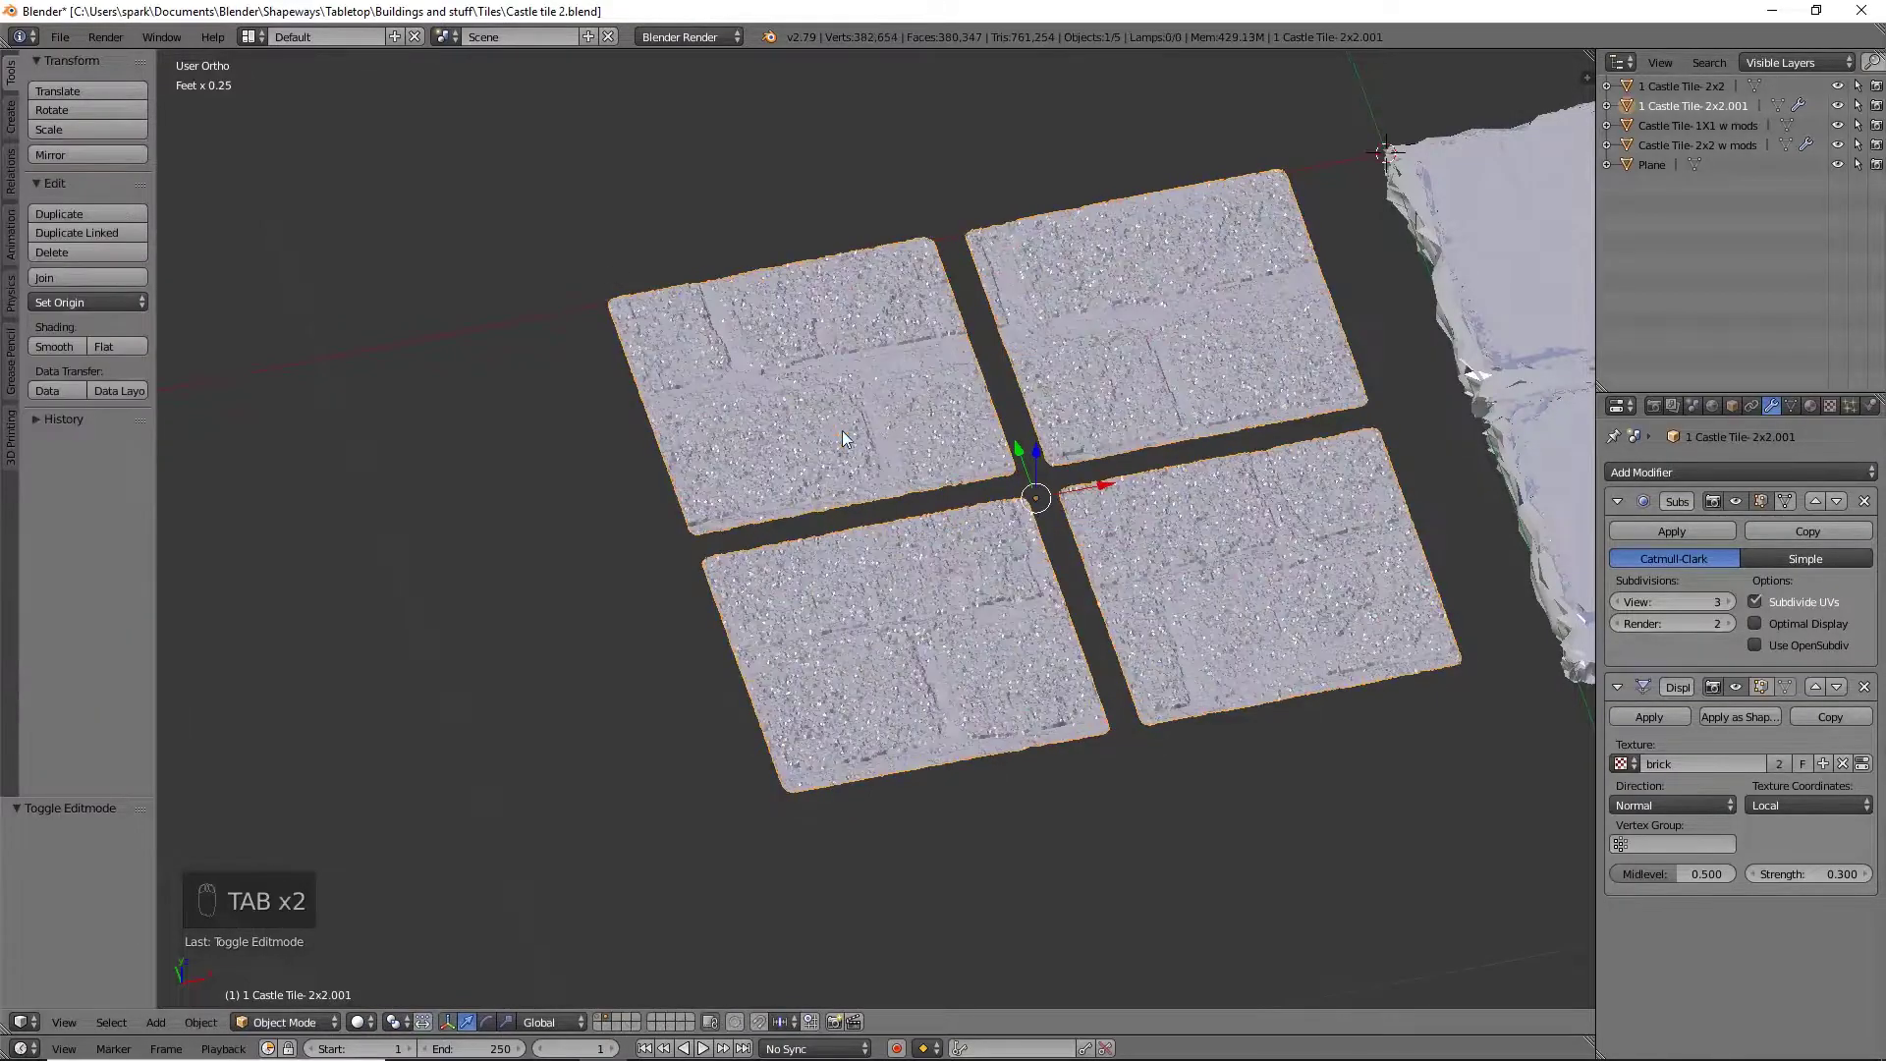
Apply the Subdivision Surface and Displace modifiers to the four faces and enter Edit Mode
{"action": "left_click", "coordinate": [1644, 527]}
{"action": "left_click", "coordinate": [1645, 527]}
{"action": "key", "text": "Tab"}
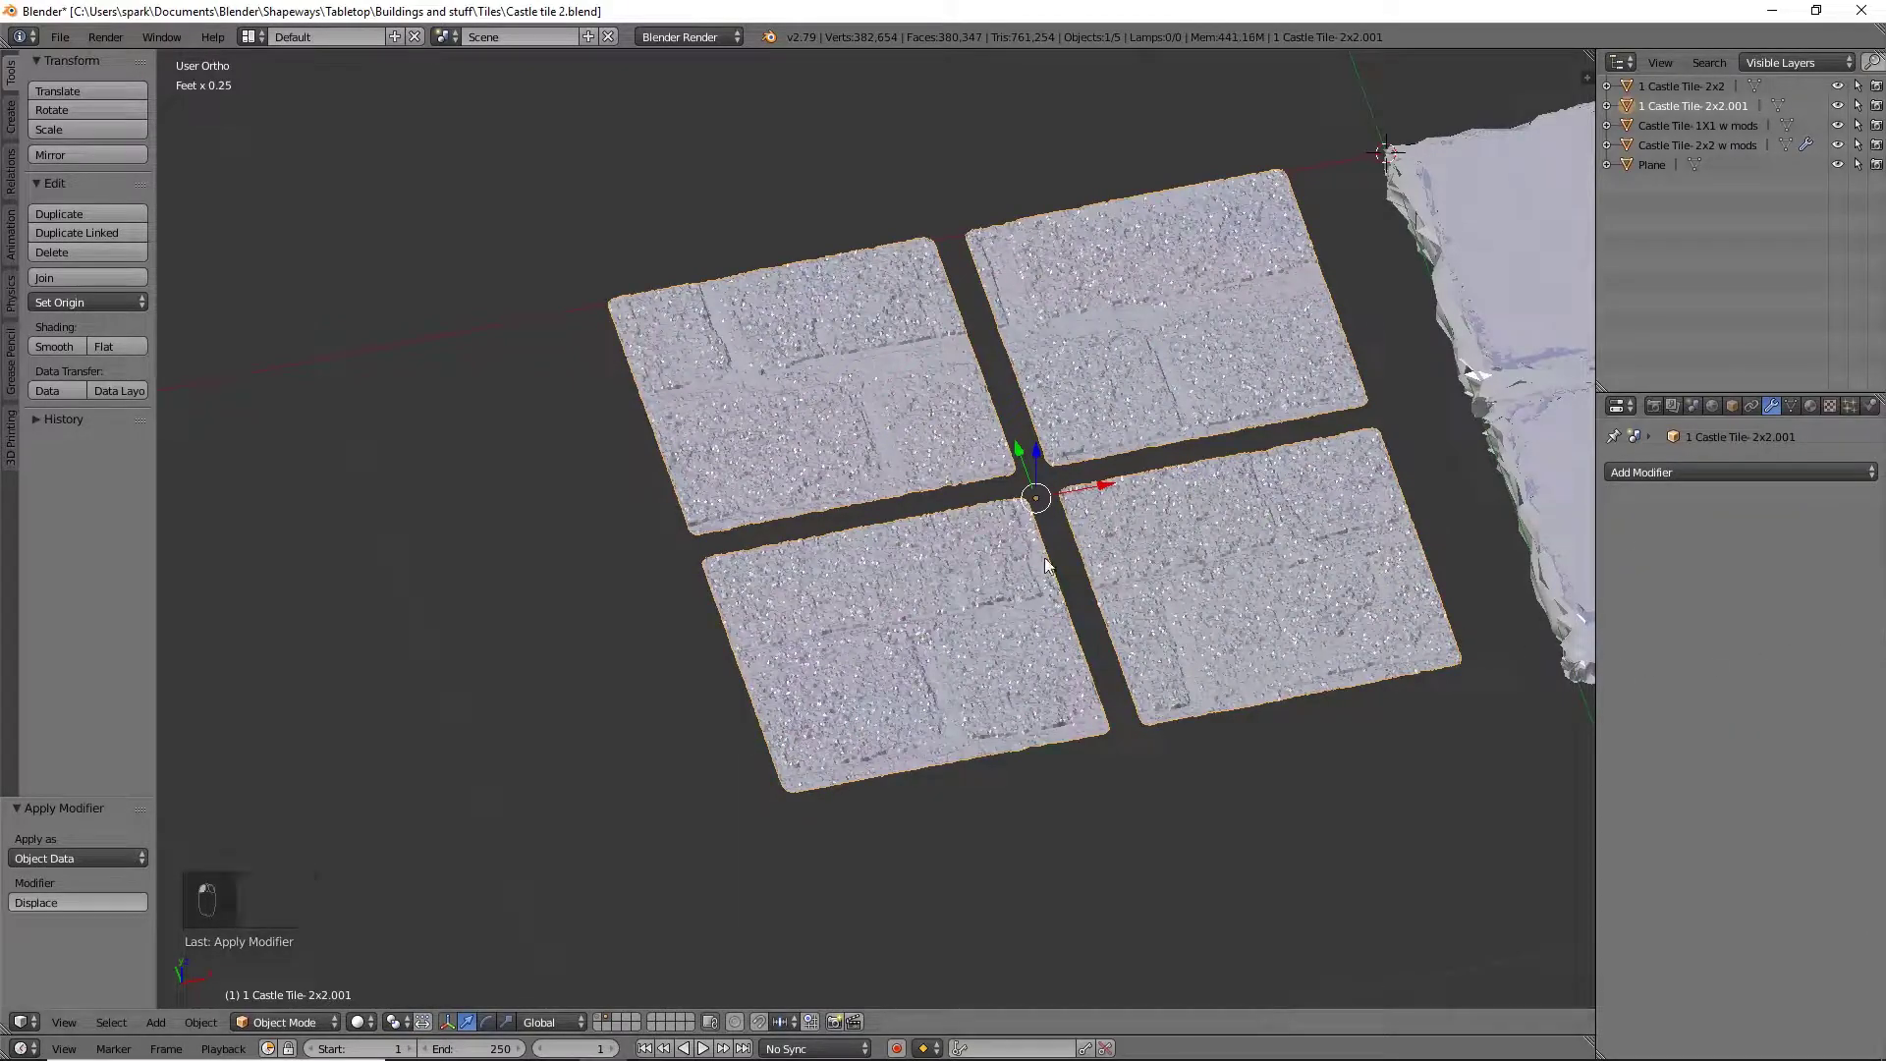
Examine the dense mesh of the four stone faces from above, deselect everything, and check the surface in Object Mode
{"action": "key", "text": "KP_7"}
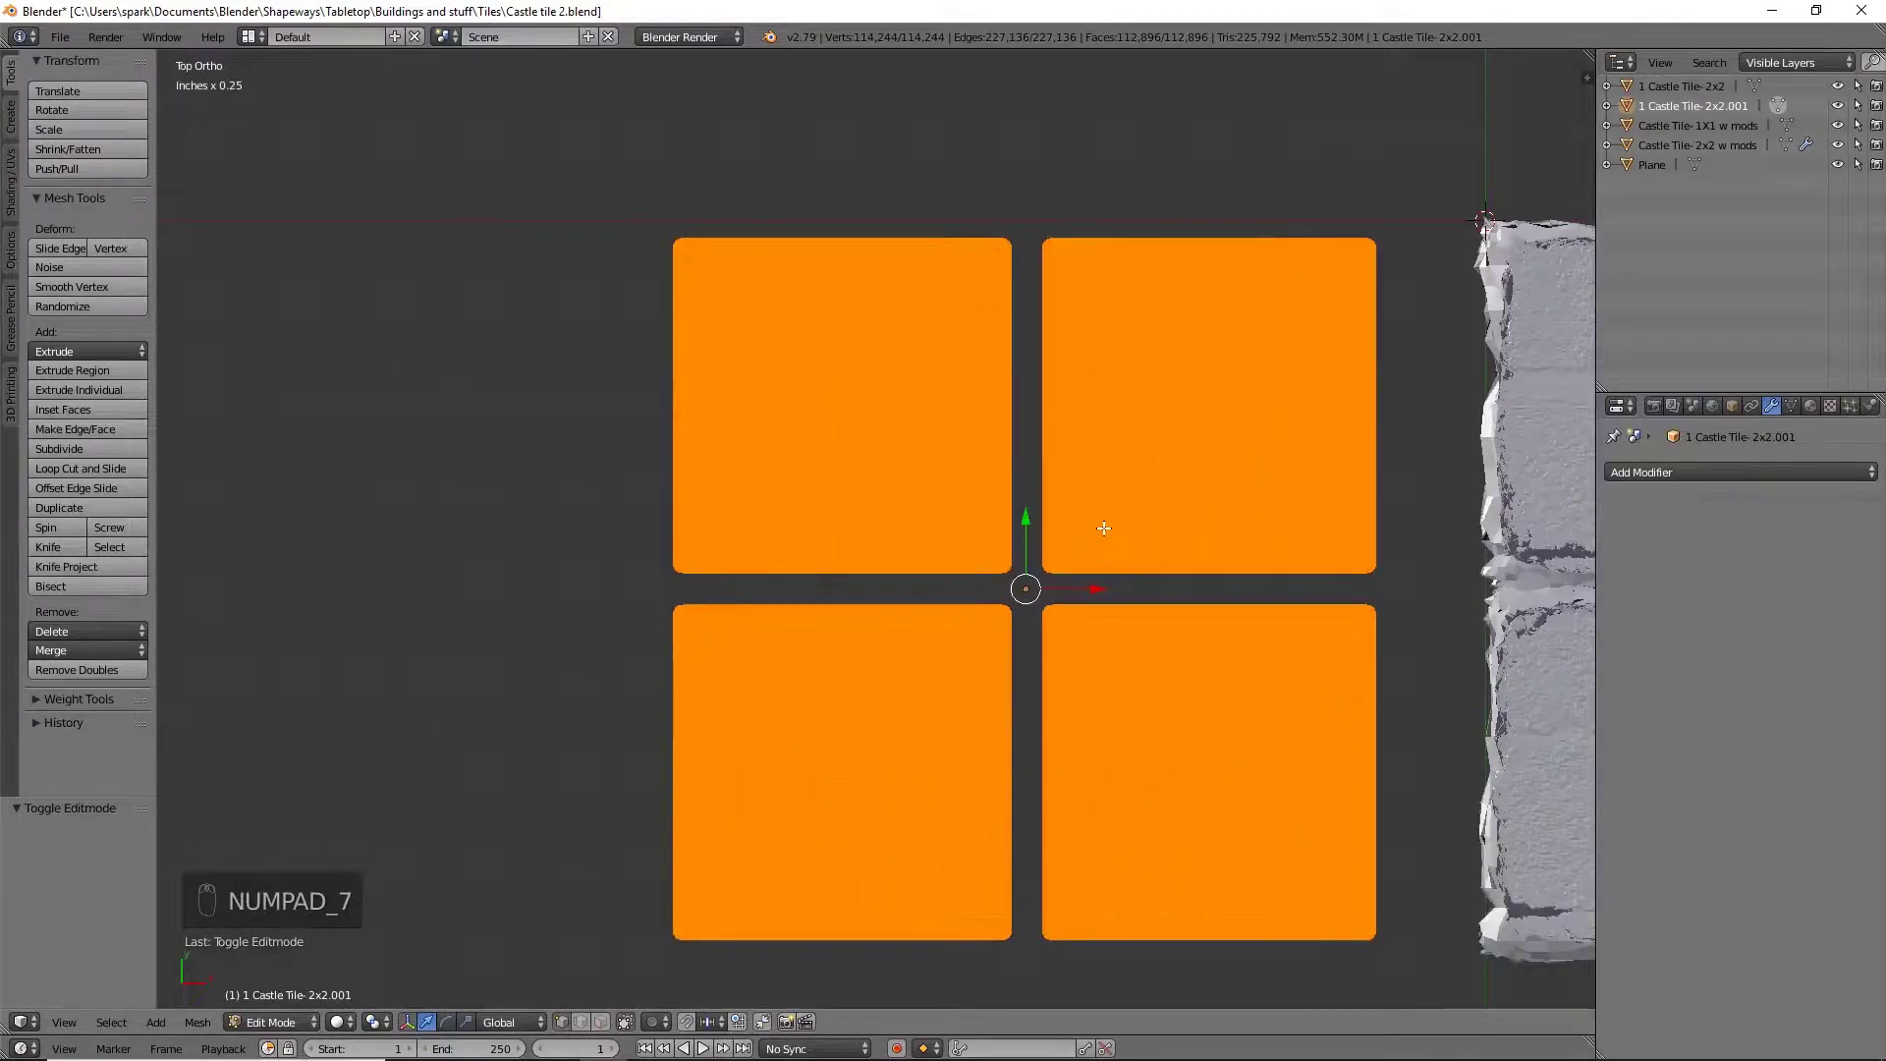
{"action": "middle_click_drag", "start_coordinate": [817, 488], "coordinate": [703, 472], "text": "shift"}
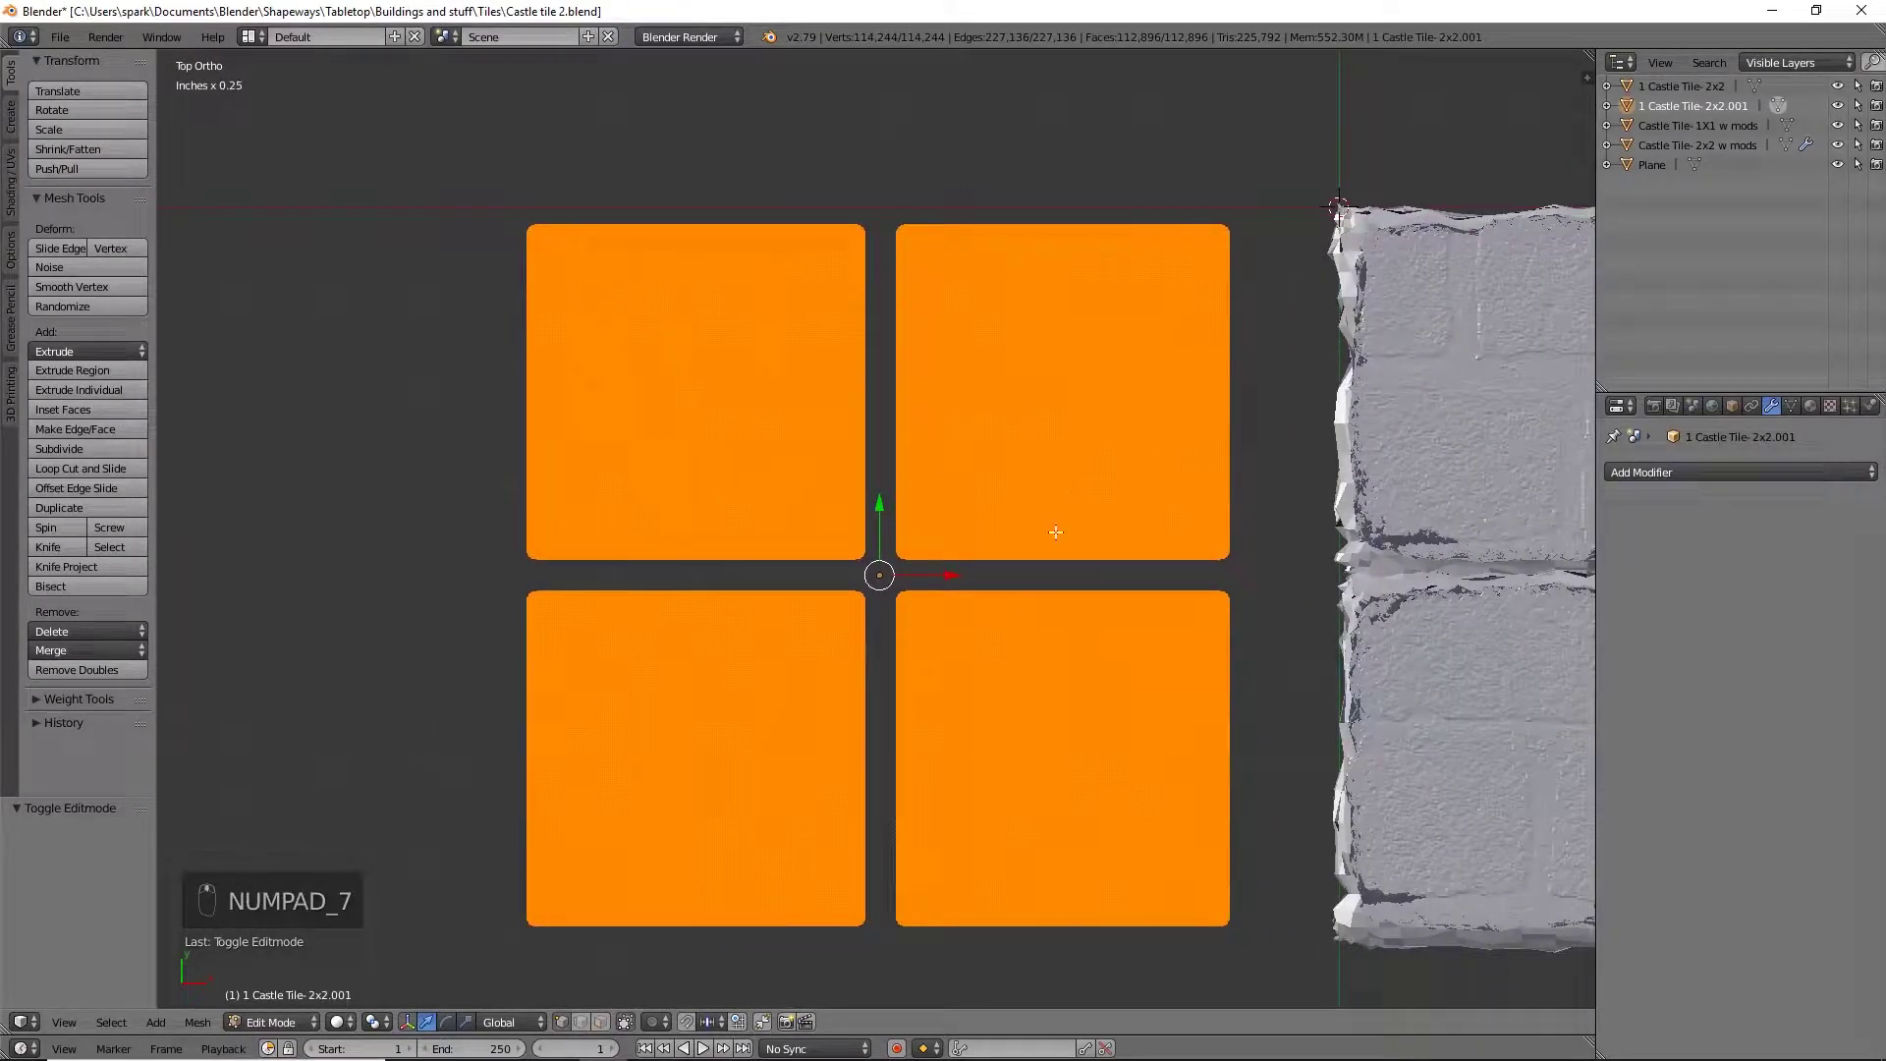
{"action": "scroll", "coordinate": [1016, 606], "scroll_direction": "up", "scroll_amount": 5}
{"action": "scroll", "coordinate": [1129, 513], "scroll_direction": "down", "scroll_amount": 6}
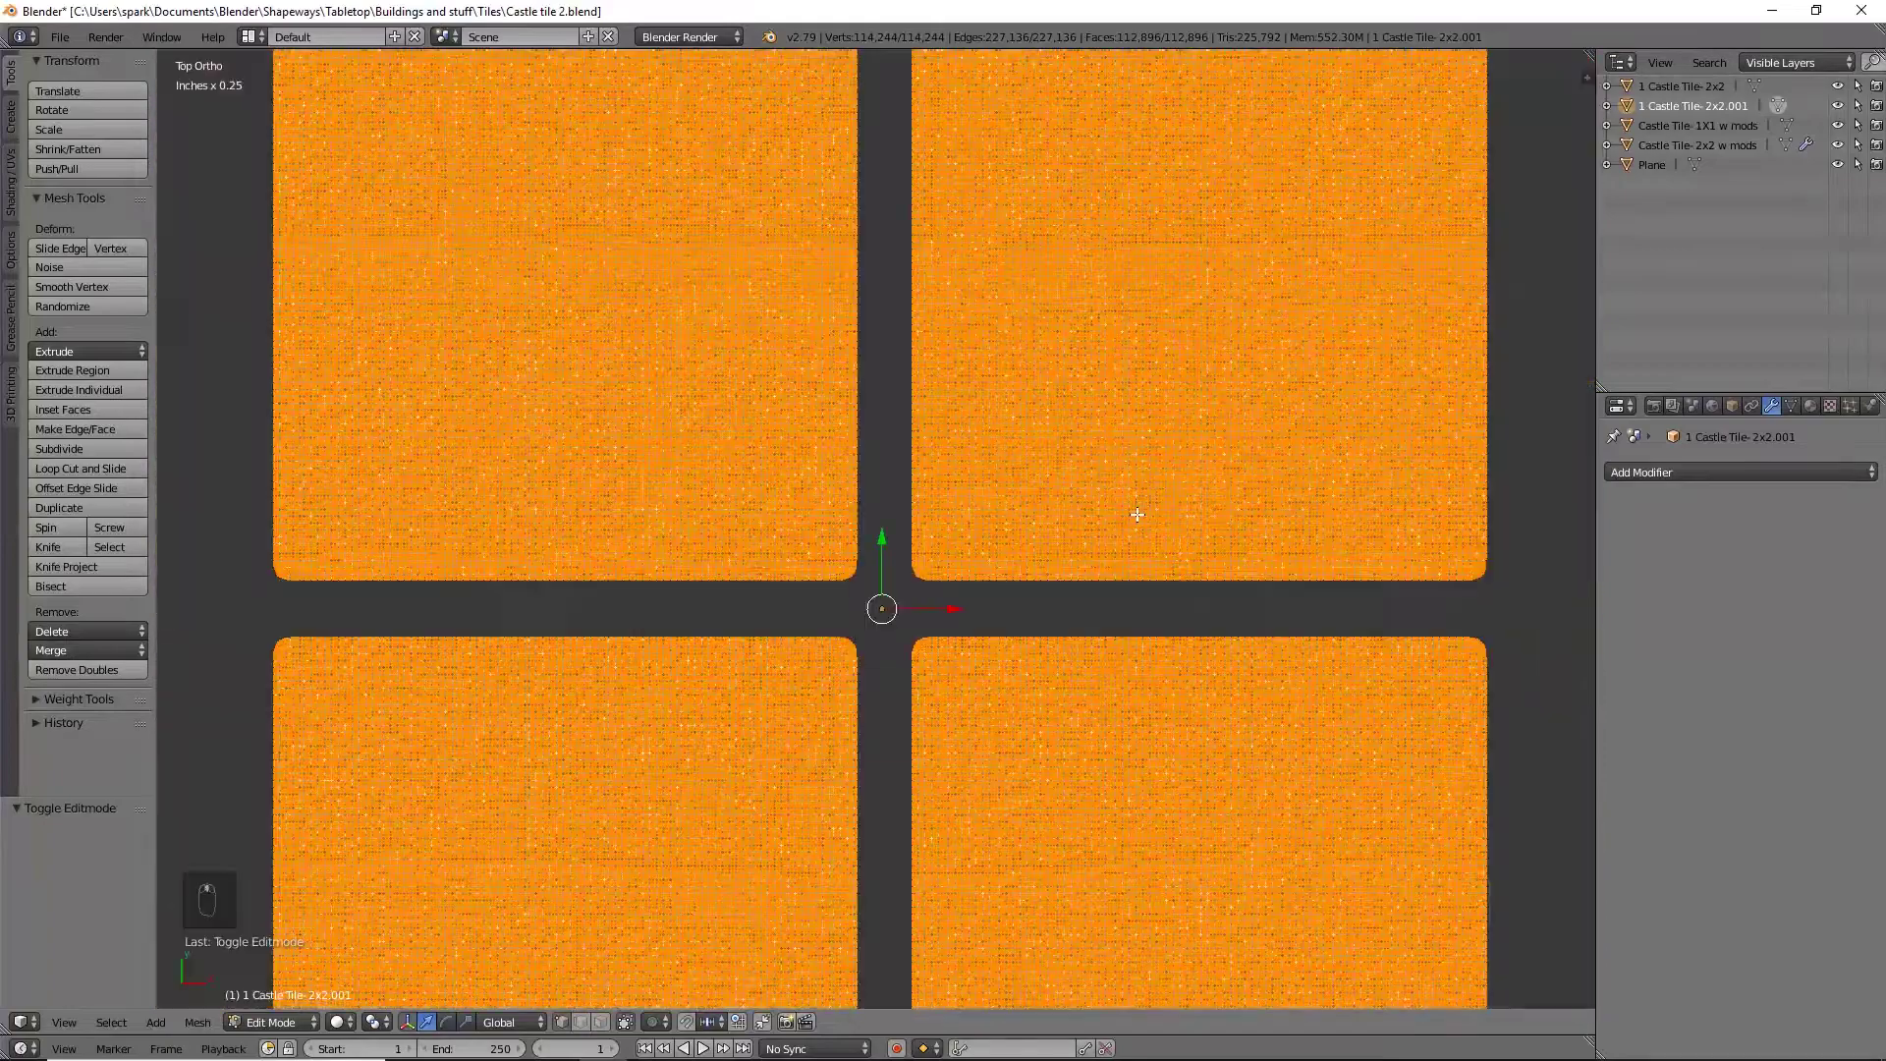
{"action": "scroll", "coordinate": [1137, 513], "scroll_direction": "up", "scroll_amount": 3}
{"action": "scroll", "coordinate": [1136, 514], "scroll_direction": "down", "scroll_amount": 2}
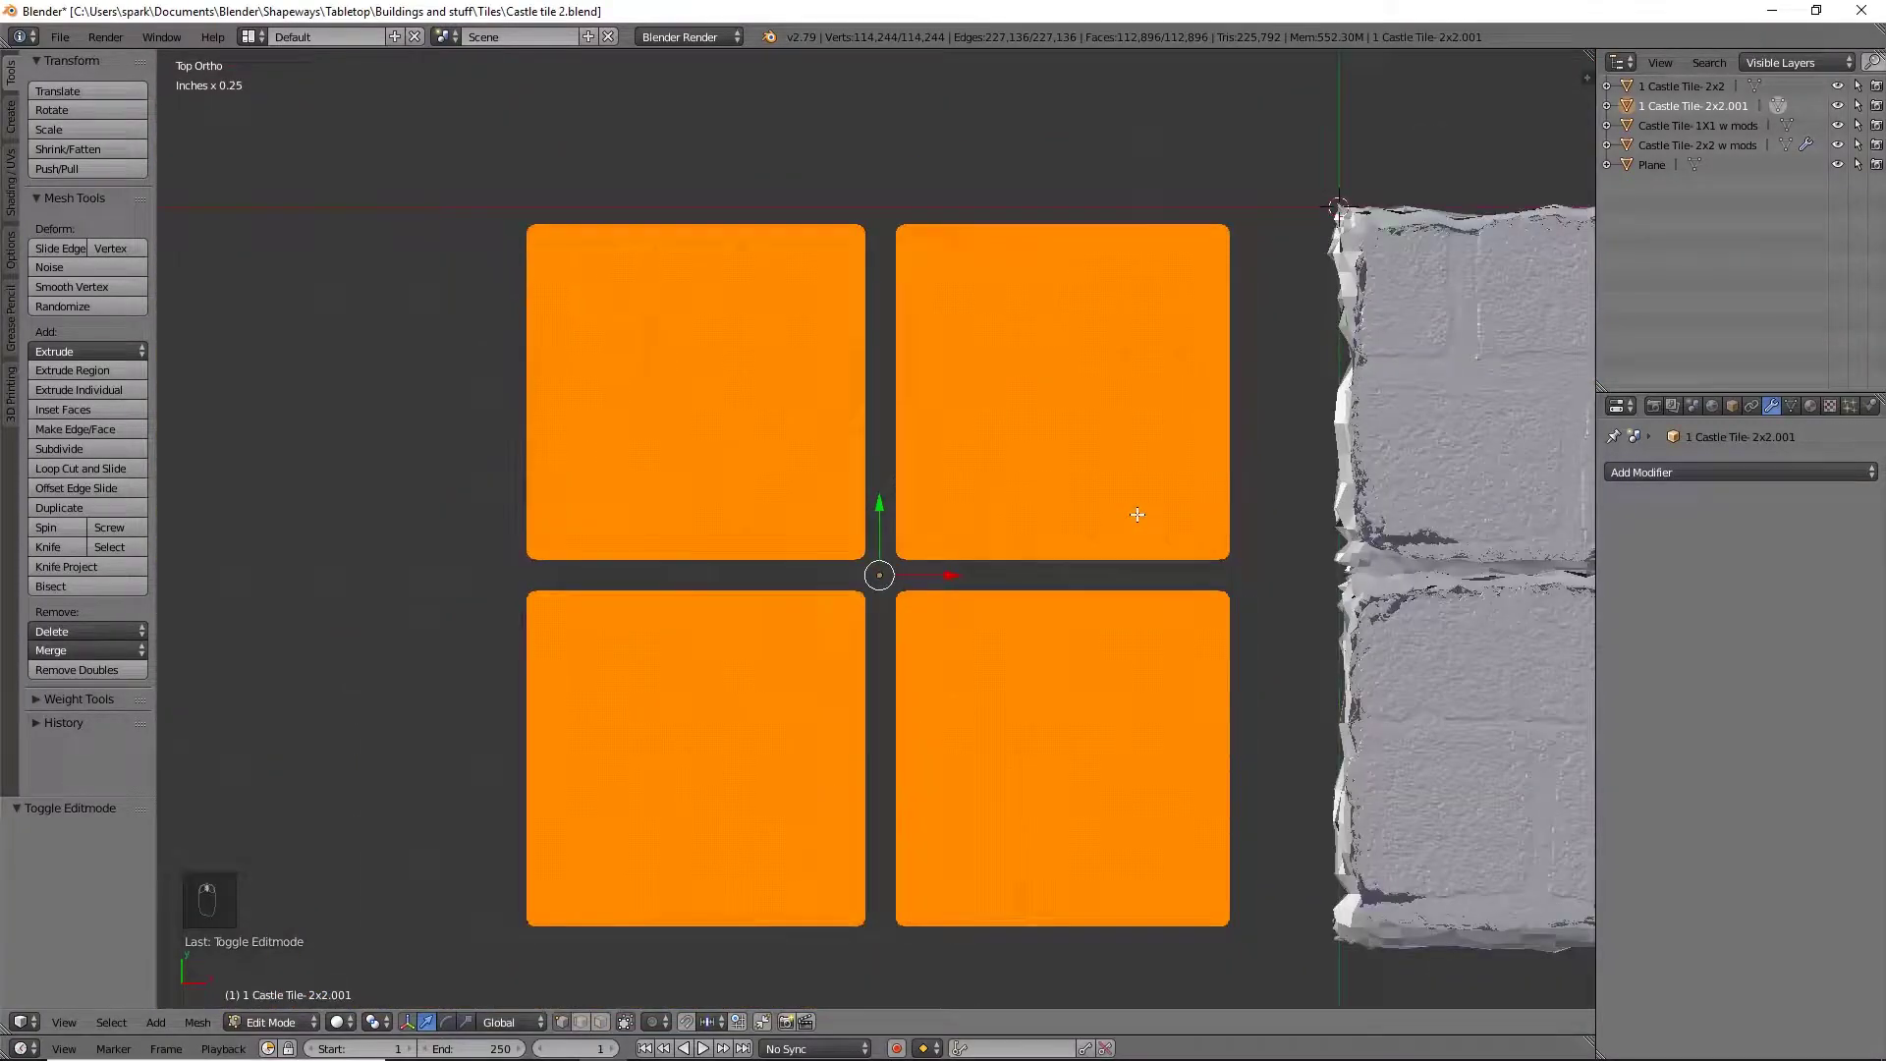
{"action": "key", "text": "a"}
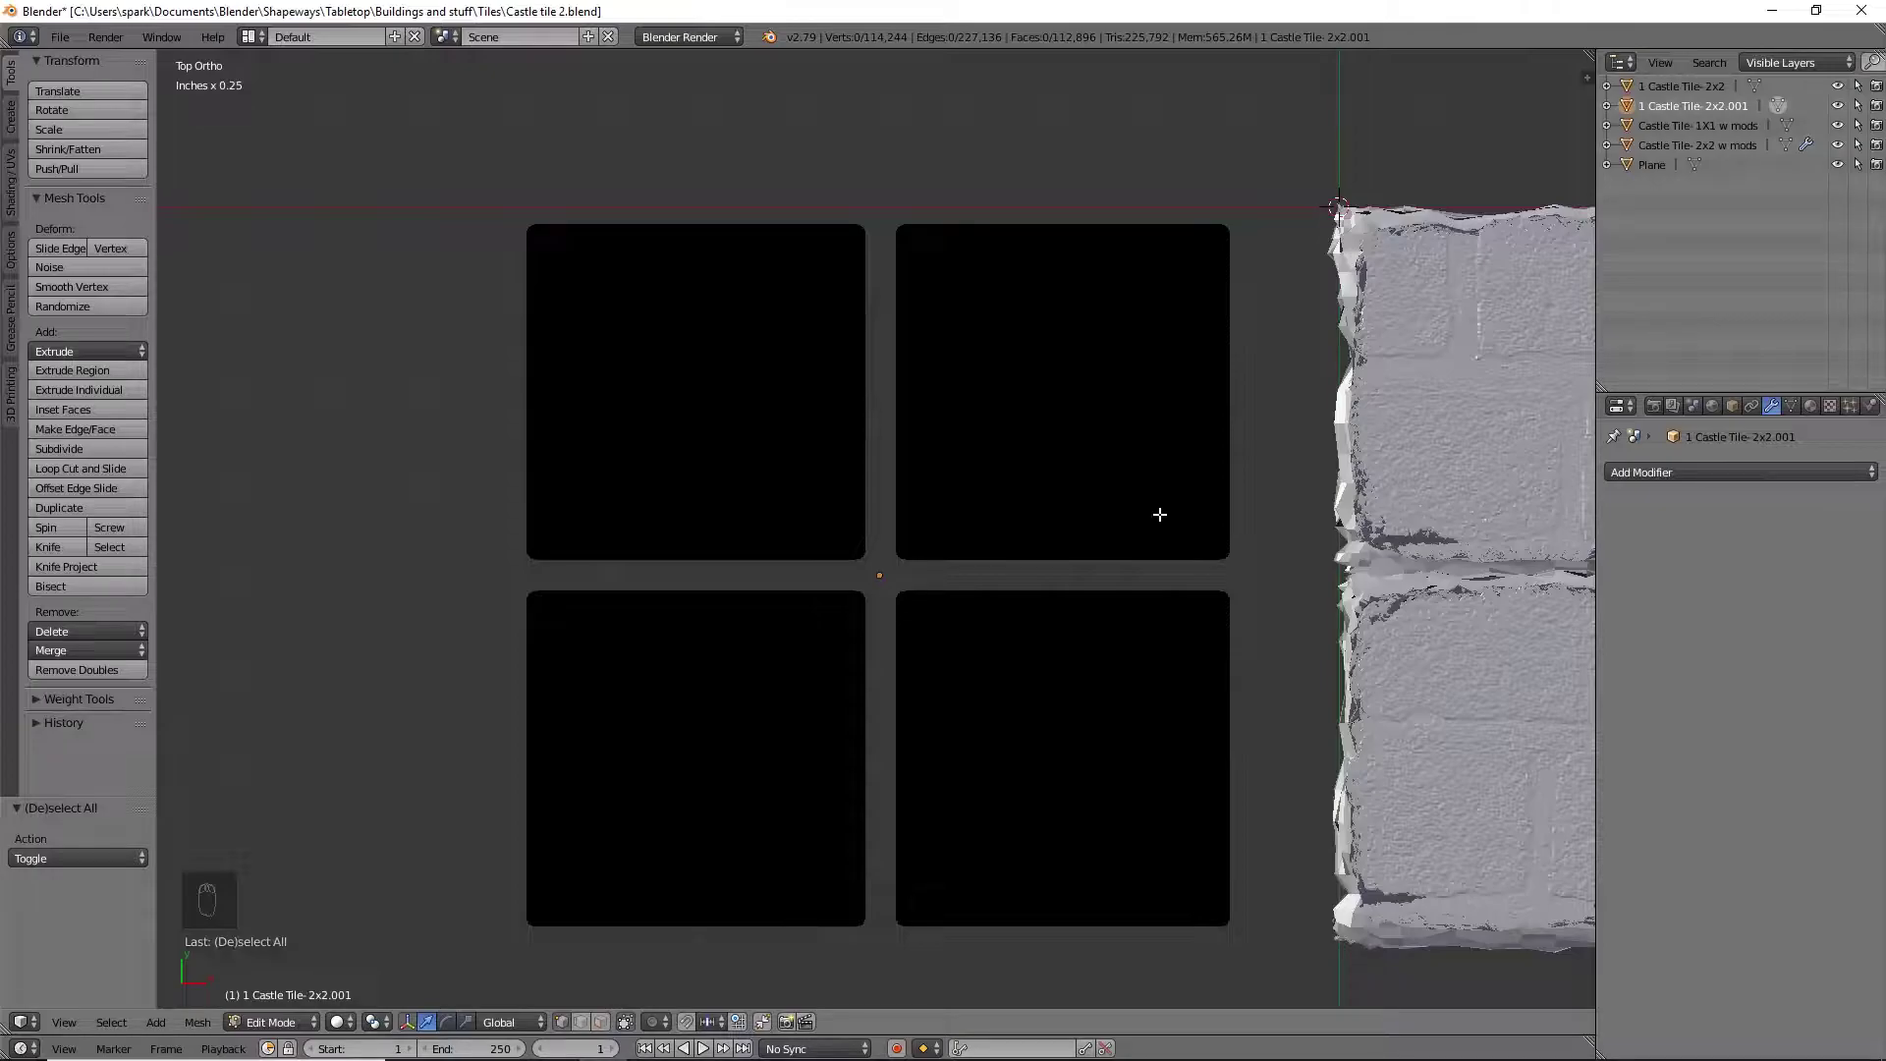
{"action": "right_click", "coordinate": [1103, 452]}
{"action": "key", "text": "Tab"}
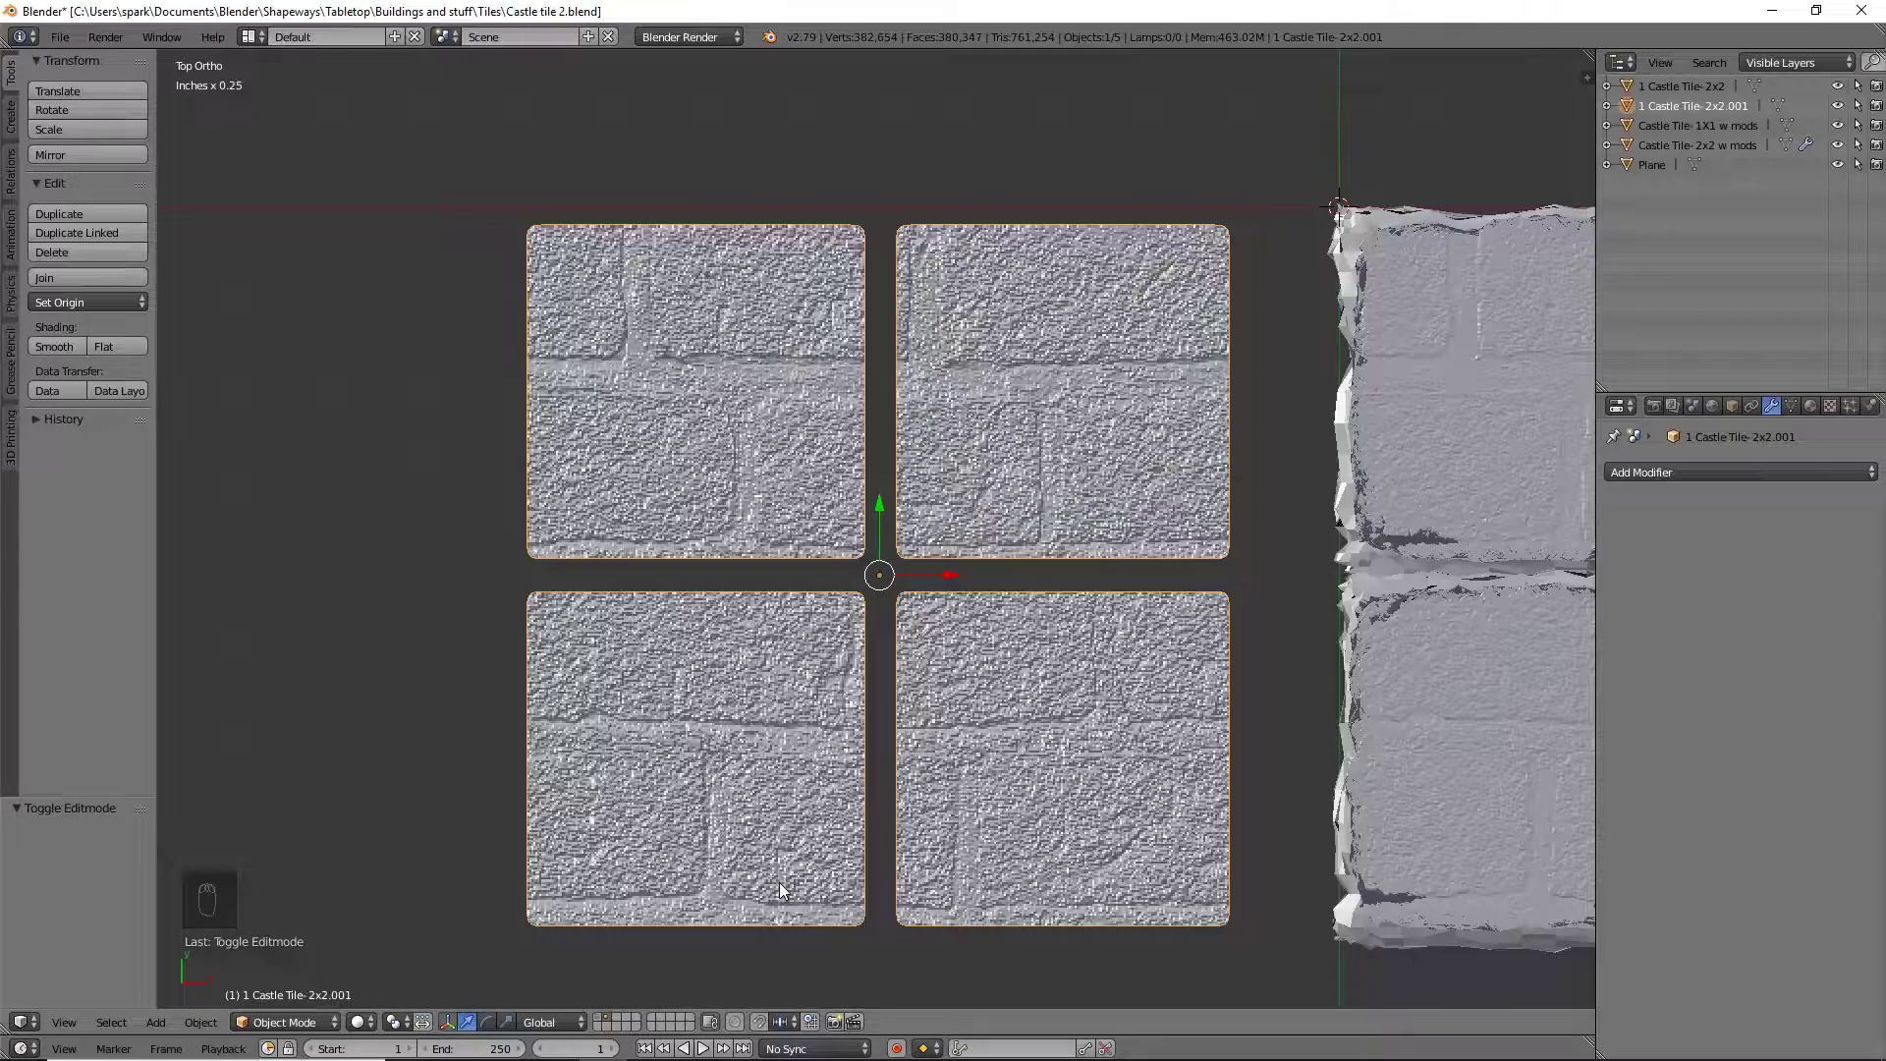
Select all linked geometry of the upper-right stone face in Edit Mode and separate it into its own object
{"action": "key", "text": "Tab"}
{"action": "right_click", "coordinate": [1079, 437]}
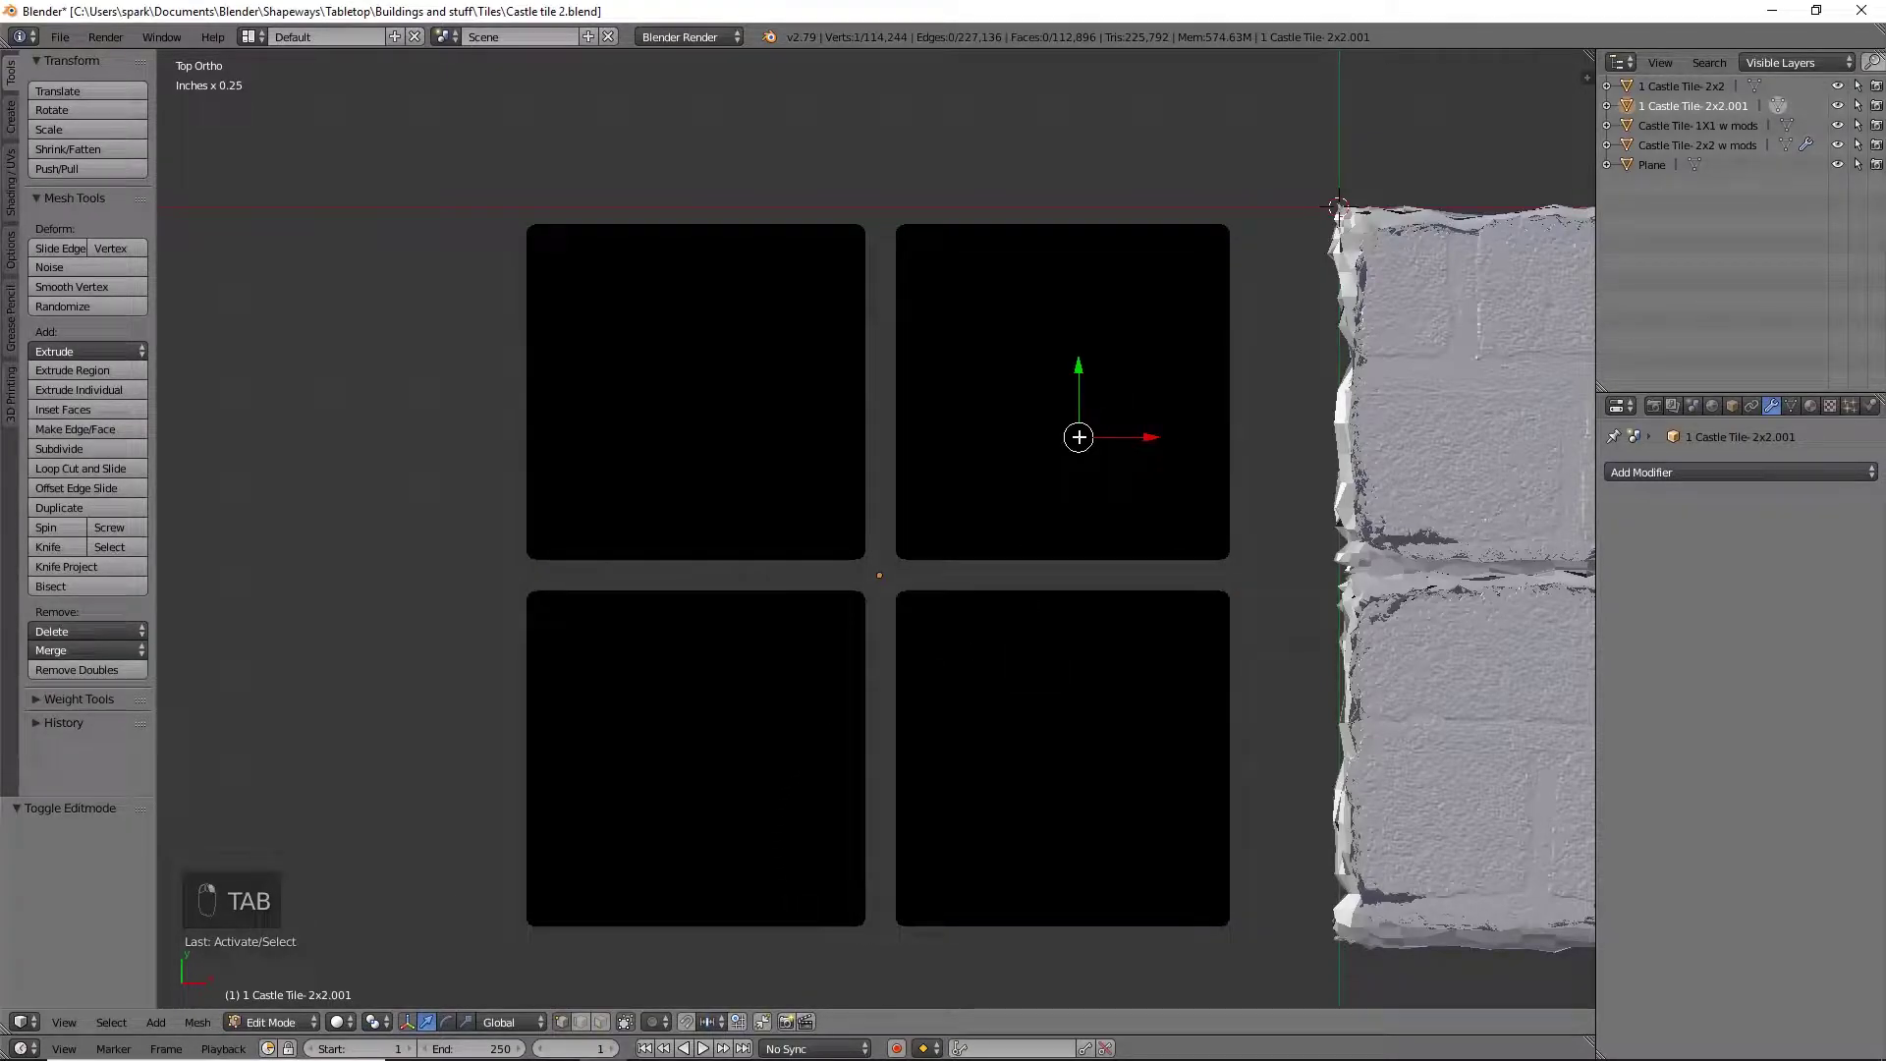
{"action": "key", "text": "l"}
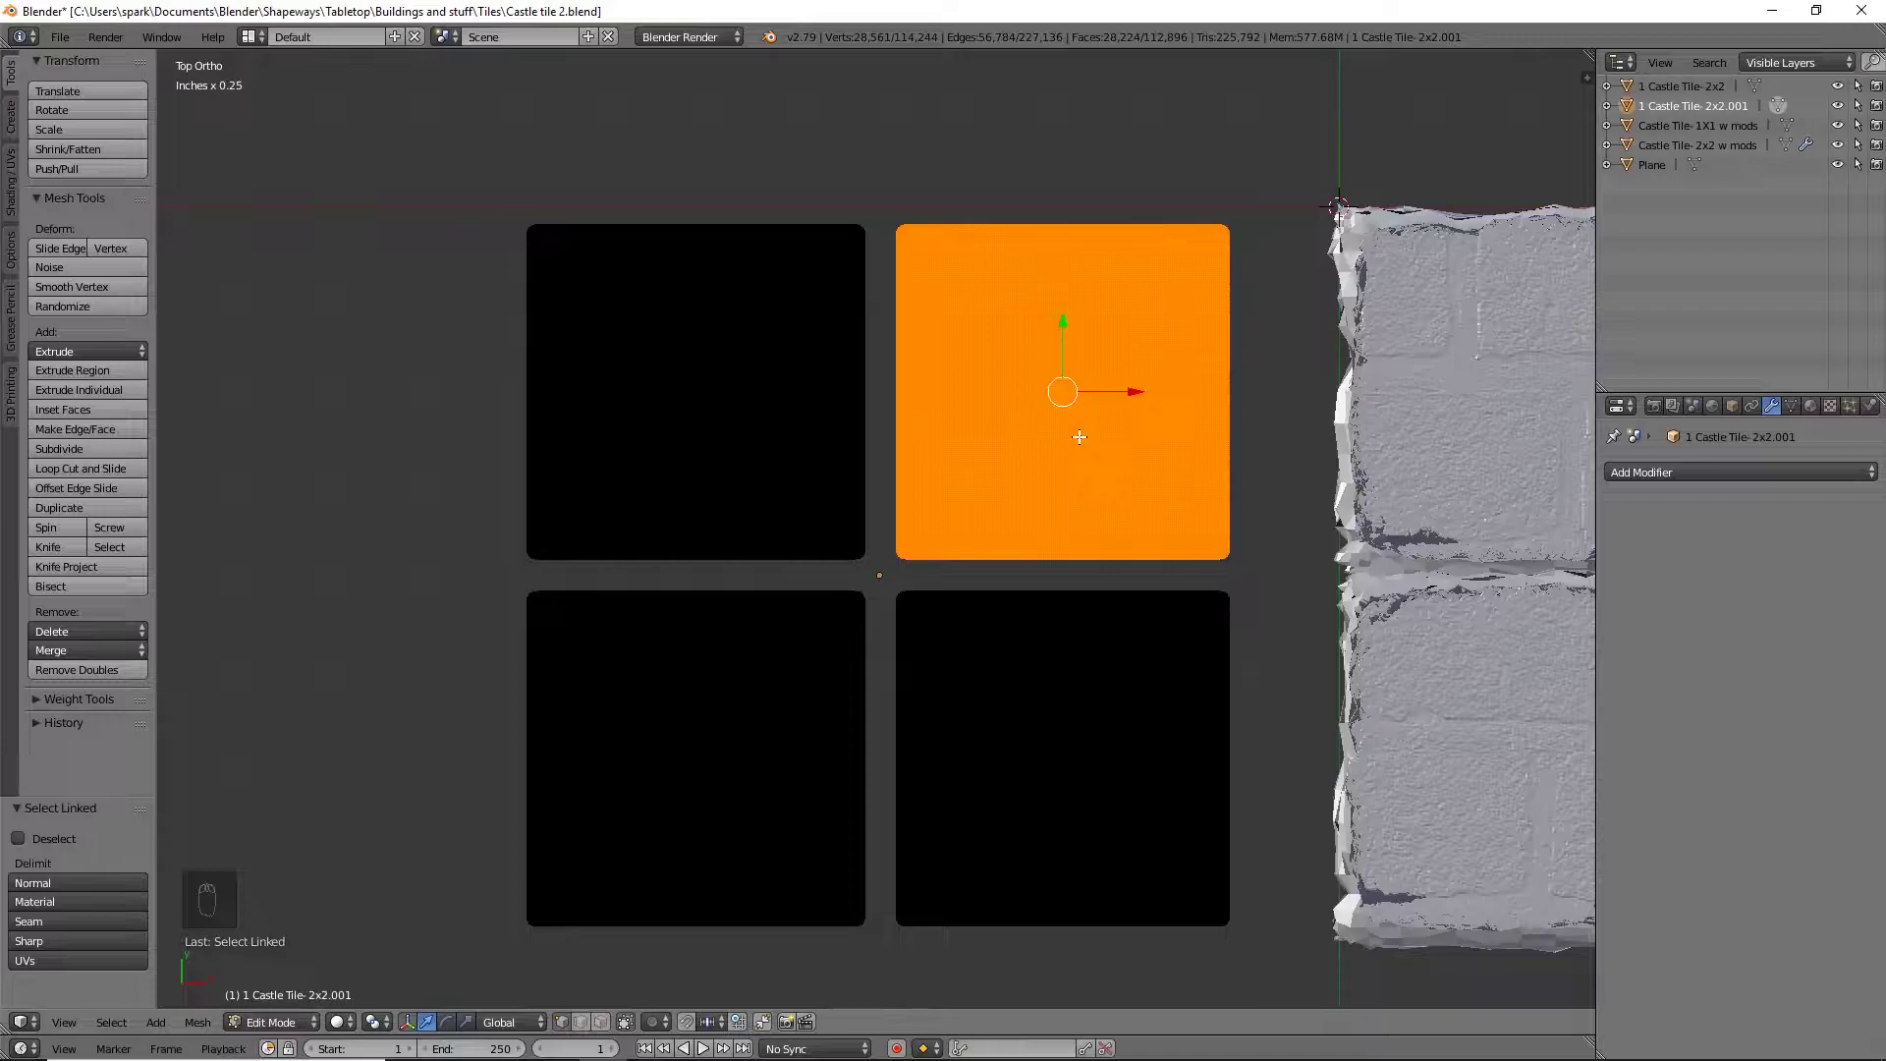
{"action": "key", "text": "p"}
{"action": "left_click", "coordinate": [1080, 437]}
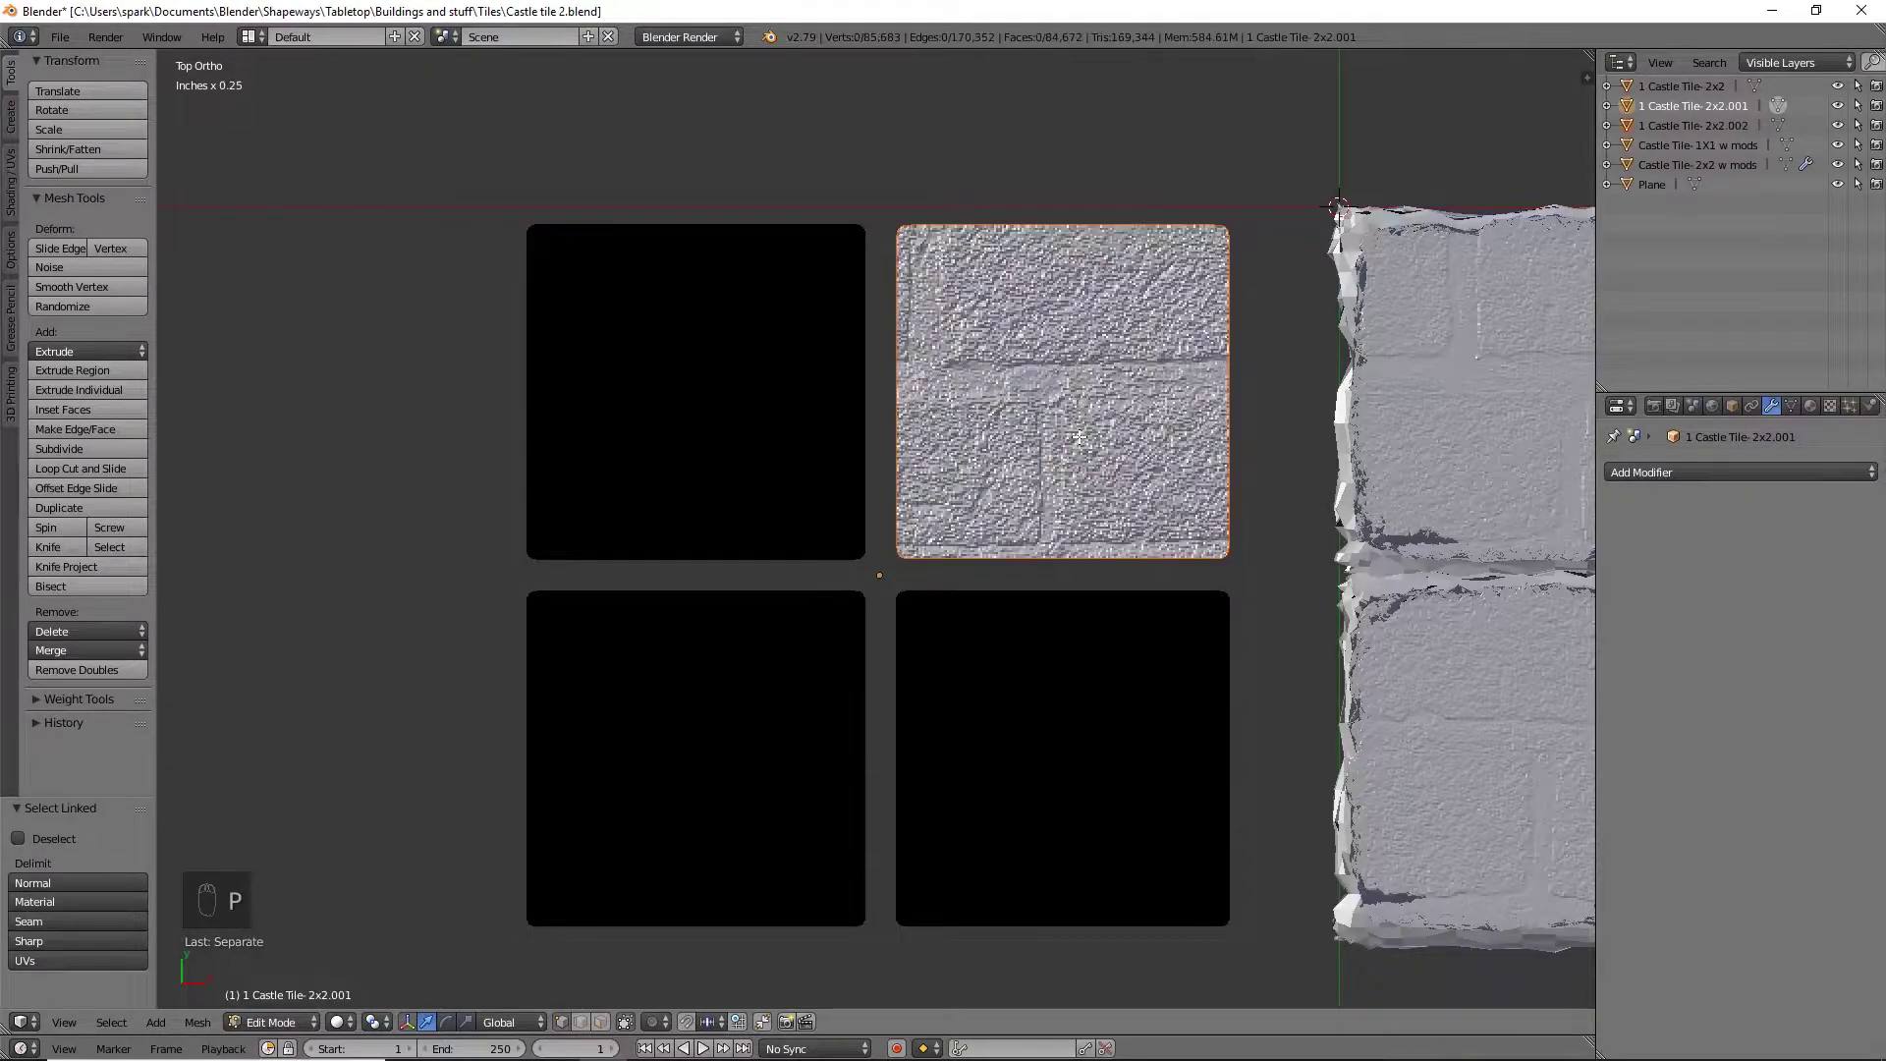
Separate the linked geometry of the lower-right stone face into its own object
{"action": "right_click", "coordinate": [1061, 721]}
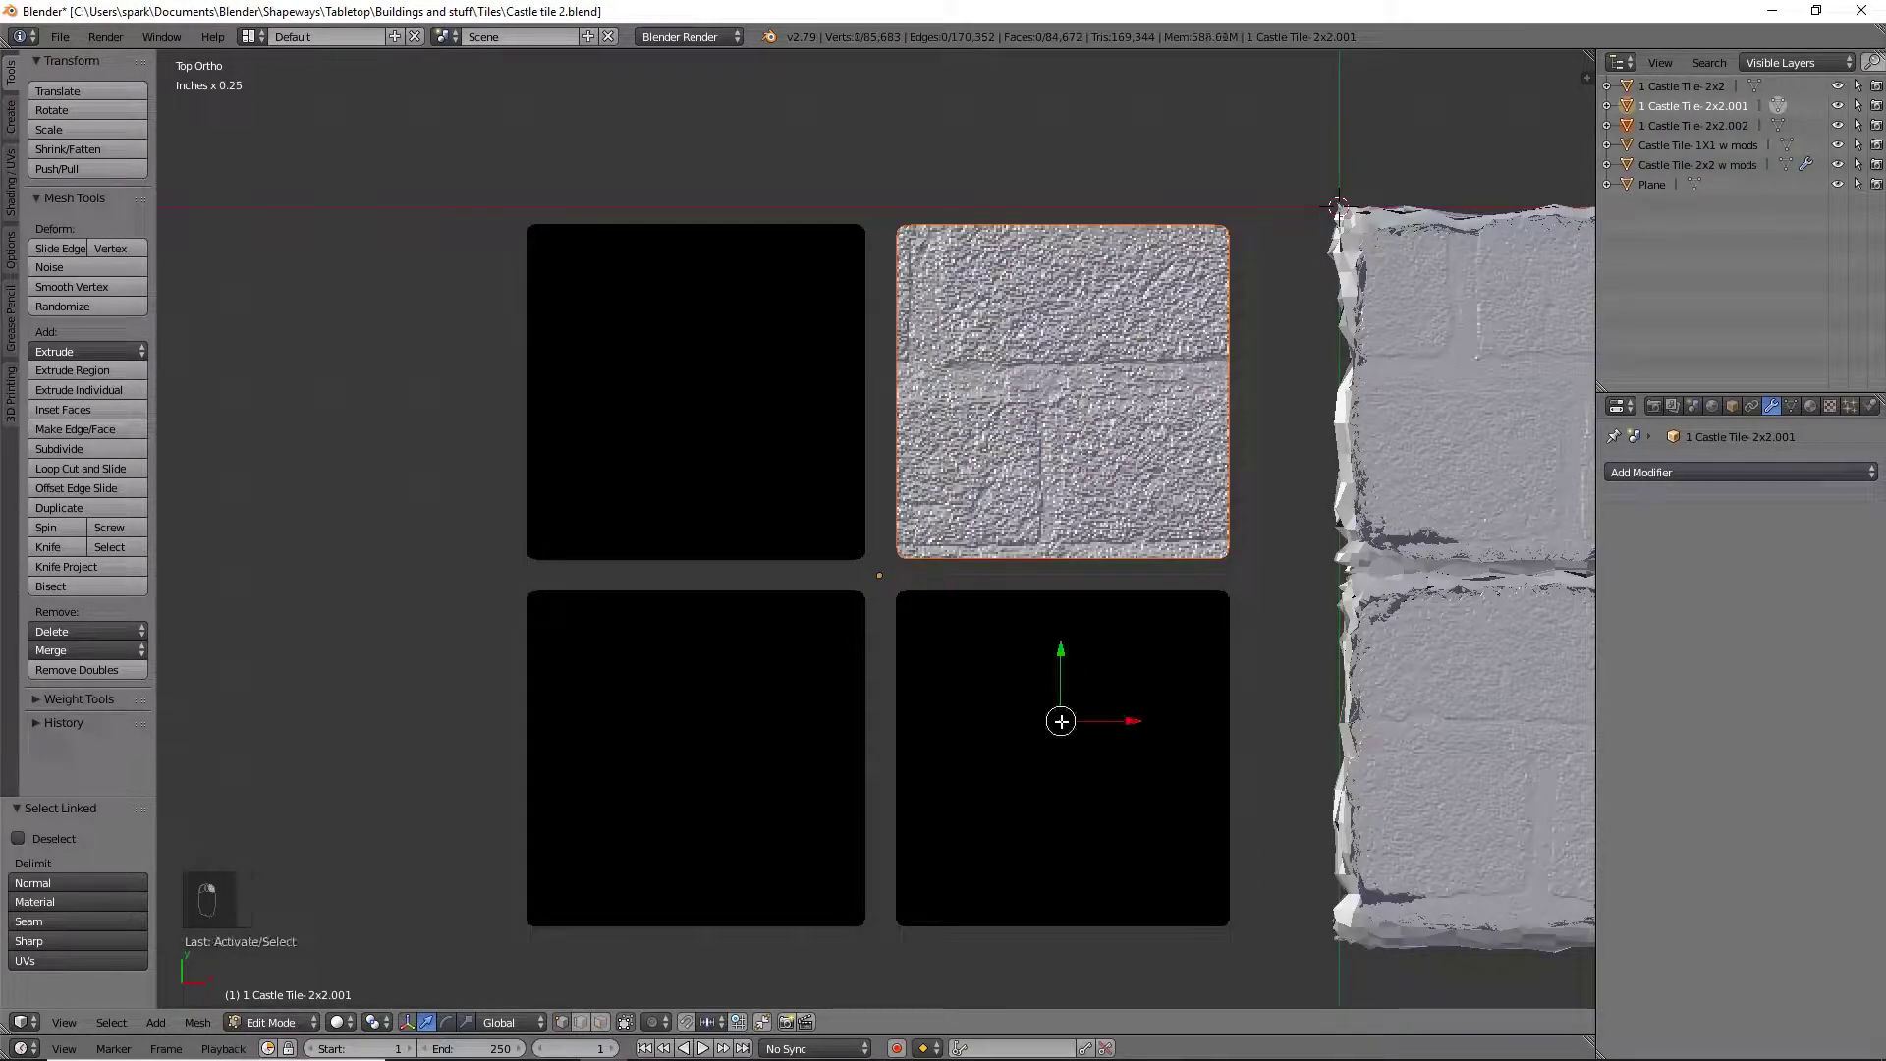
{"action": "key", "text": "l"}
{"action": "key", "text": "p"}
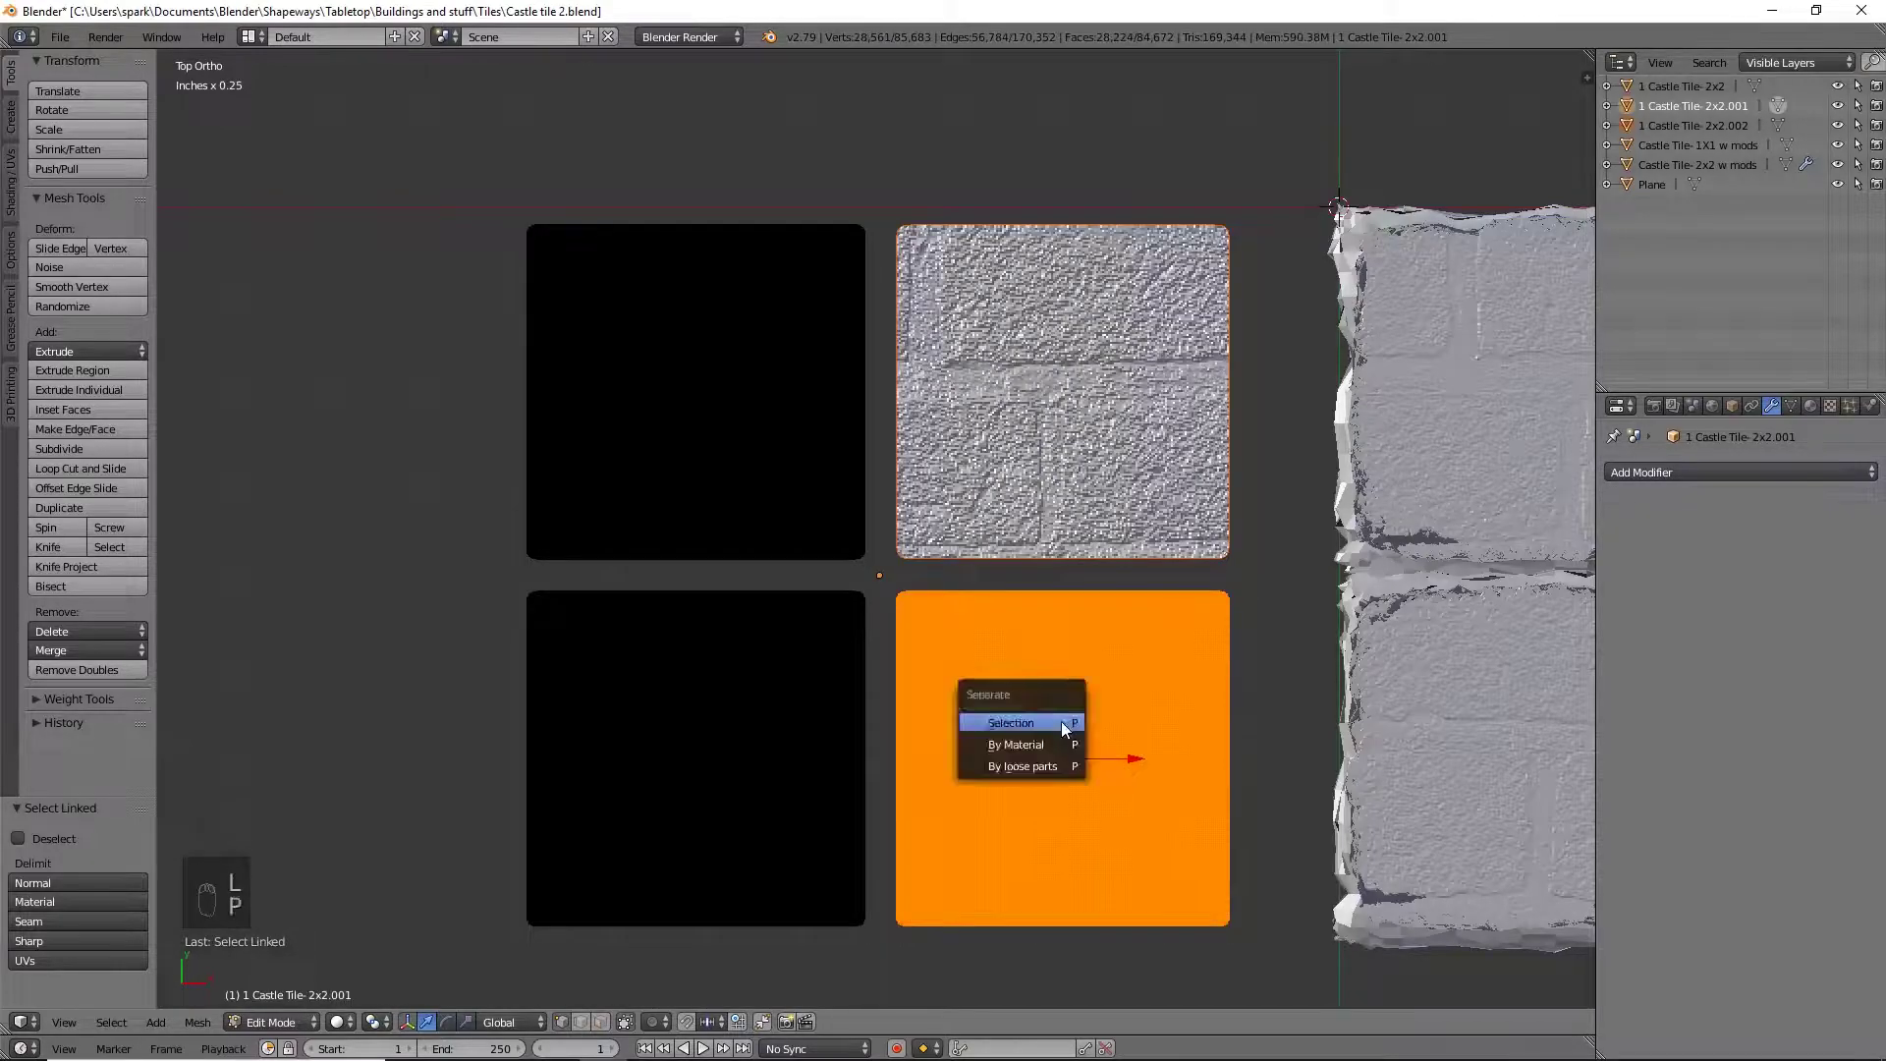
{"action": "left_click", "coordinate": [1061, 724]}
Separate the lower-left stone face into its own object and select a vertex on the upper-left face
{"action": "right_click", "coordinate": [831, 717]}
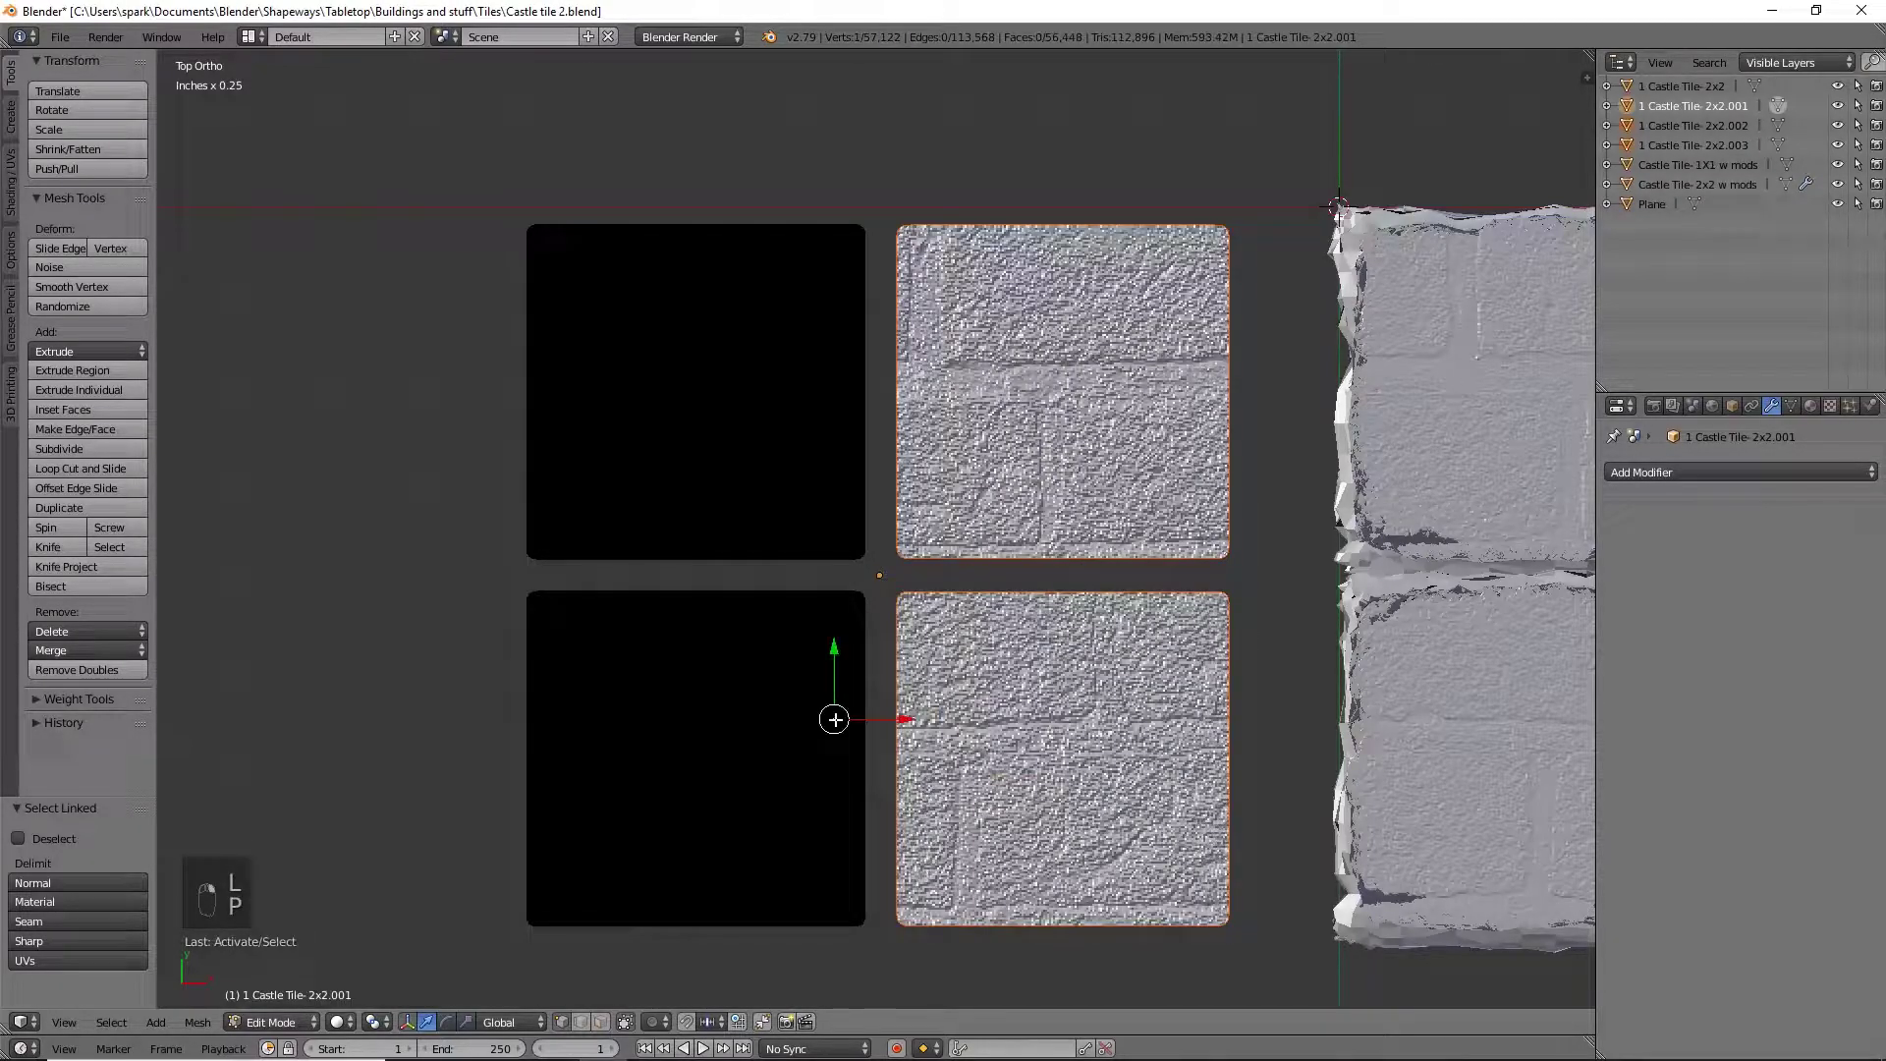
{"action": "key", "text": "l"}
{"action": "key", "text": "p"}
{"action": "left_click", "coordinate": [833, 730]}
{"action": "right_click", "coordinate": [766, 375]}
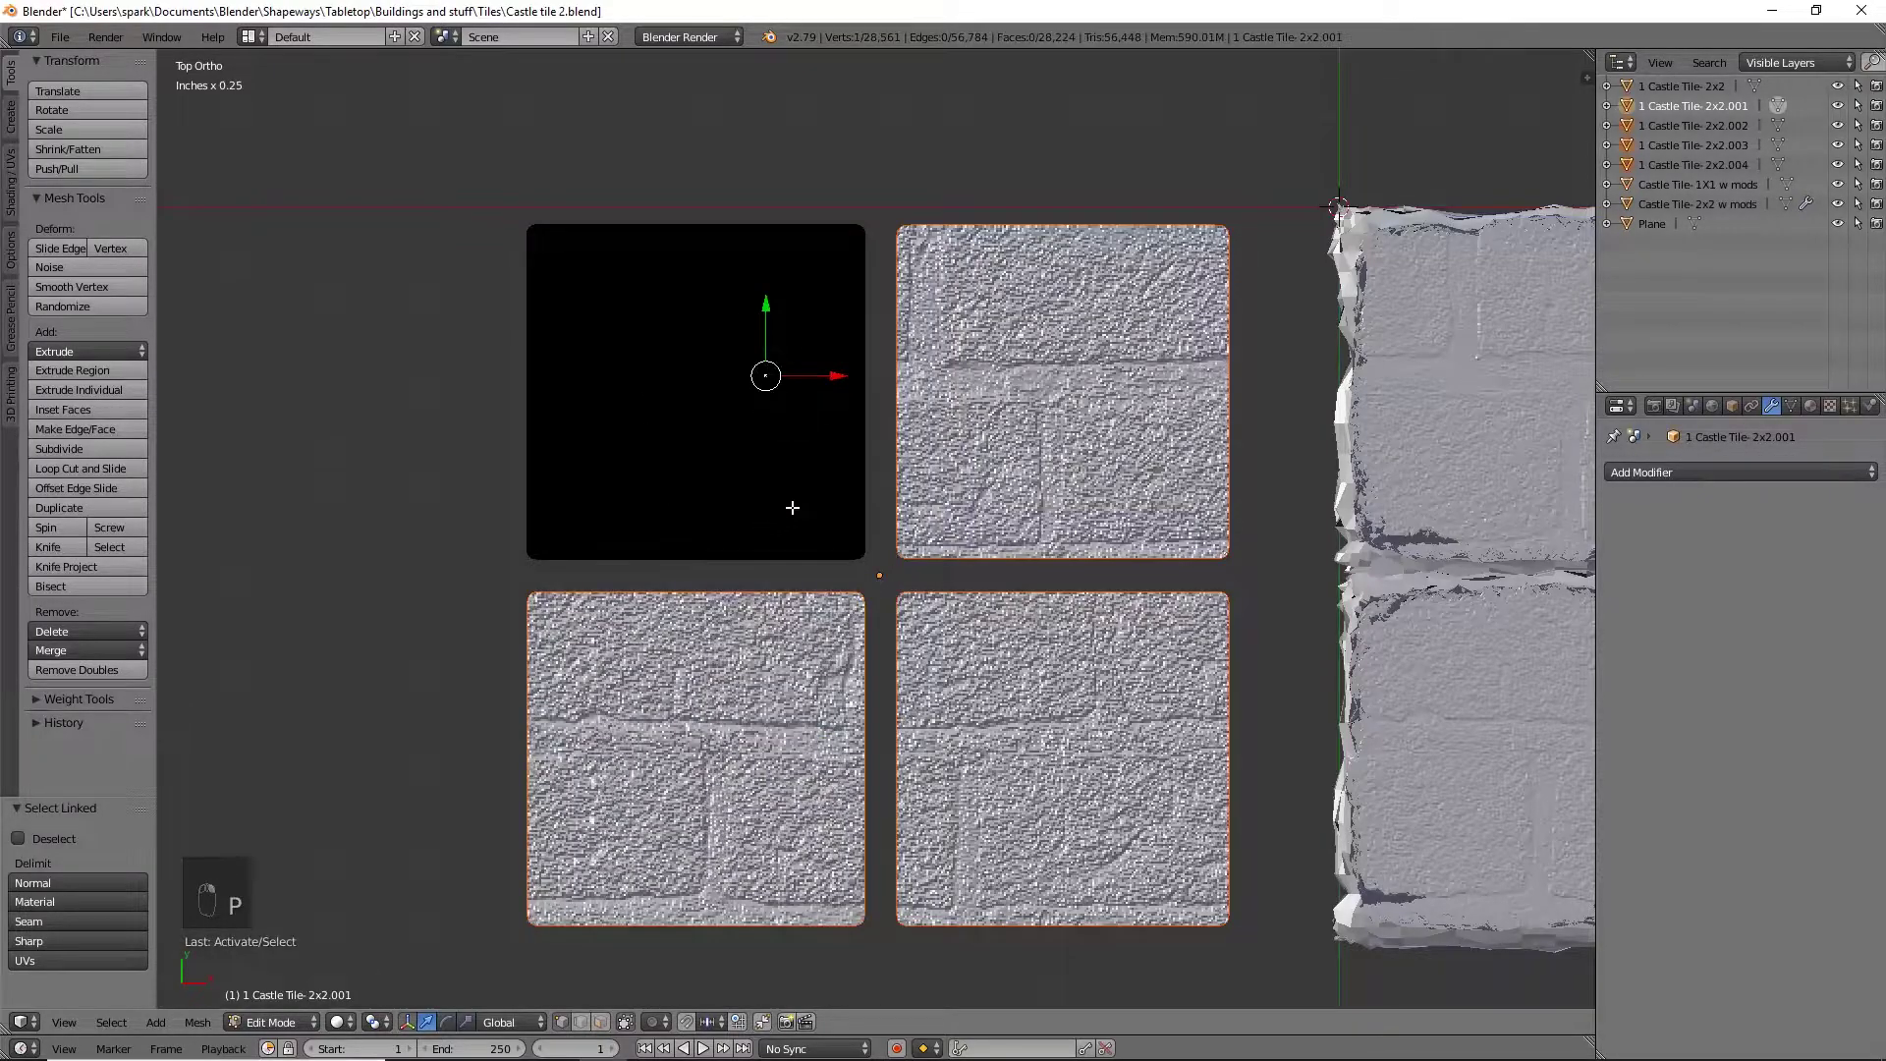
In wireframe display, select the right and bottom border edge loops of the upper-left stone face
{"action": "scroll", "coordinate": [790, 508], "scroll_direction": "down", "scroll_amount": 3}
{"action": "scroll", "coordinate": [805, 511], "scroll_direction": "up", "scroll_amount": 5}
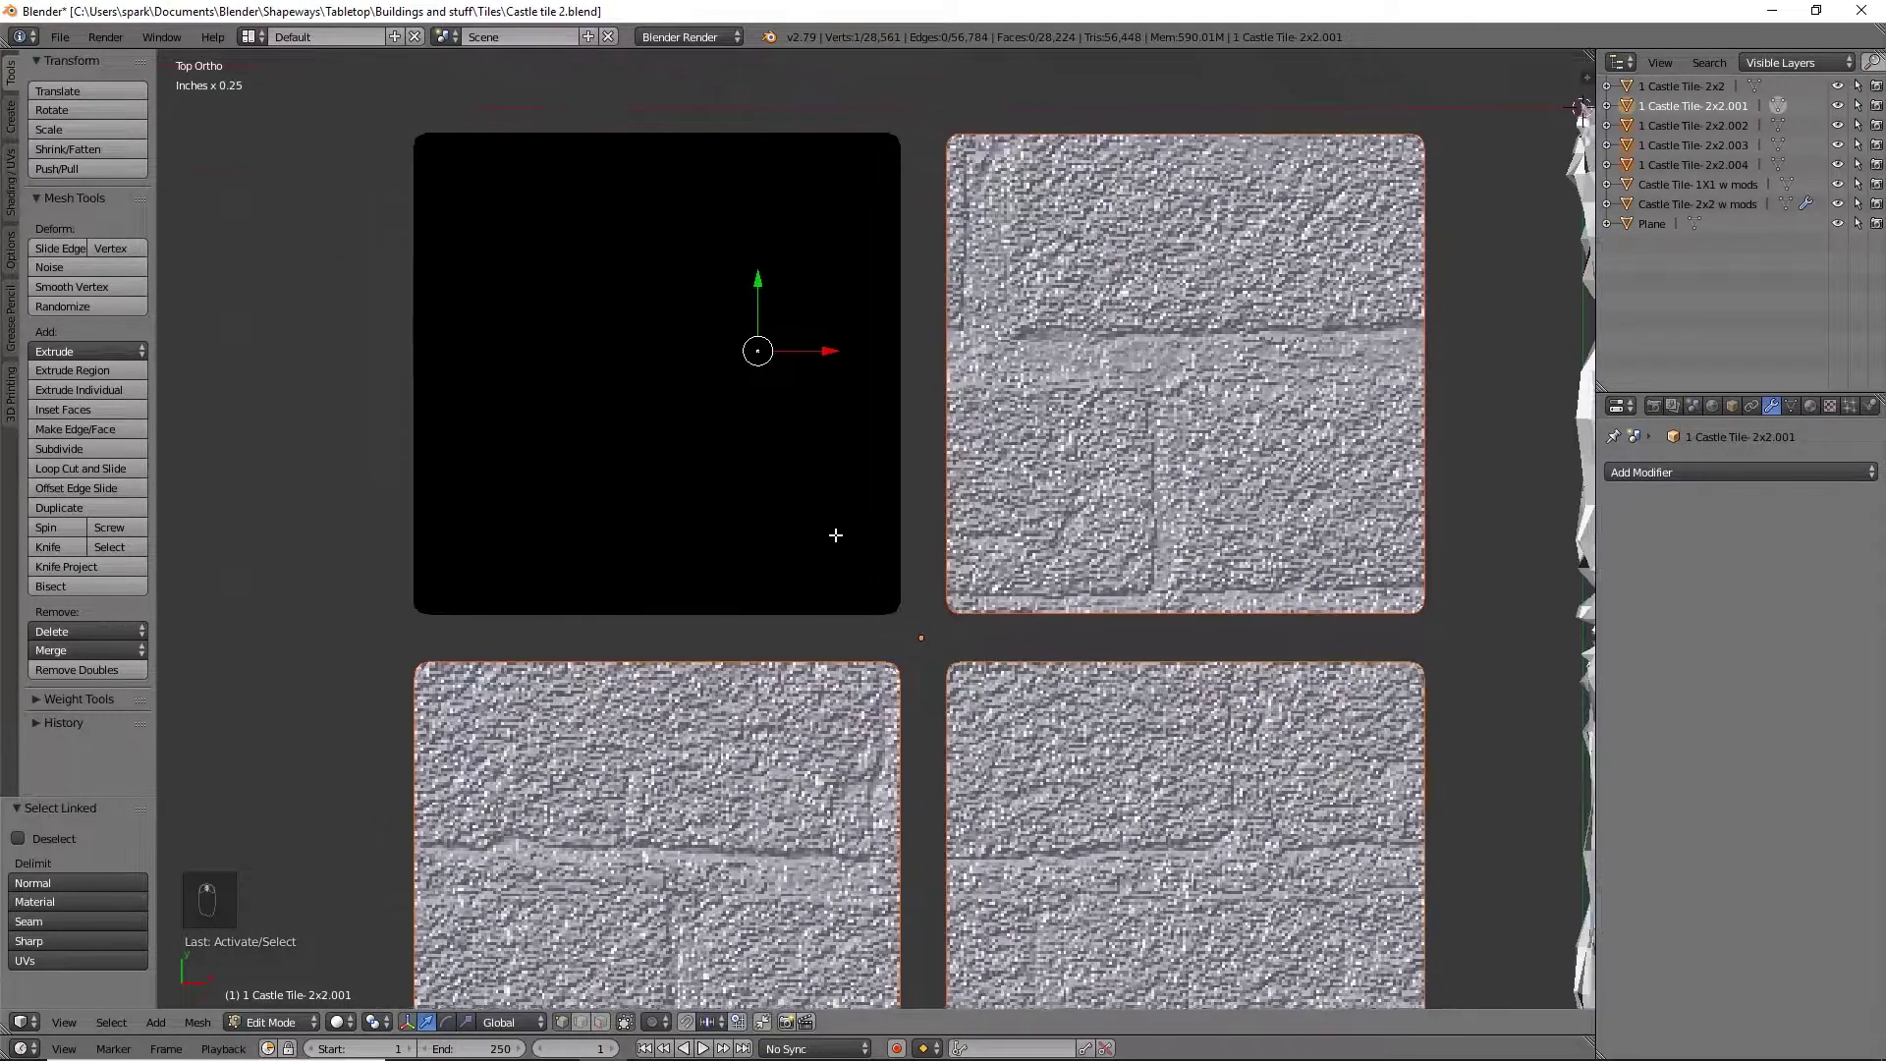
{"action": "middle_click_drag", "start_coordinate": [825, 526], "coordinate": [889, 587], "text": "shift"}
{"action": "key", "text": "z"}
{"action": "scroll", "coordinate": [1153, 645], "scroll_direction": "up", "scroll_amount": 7}
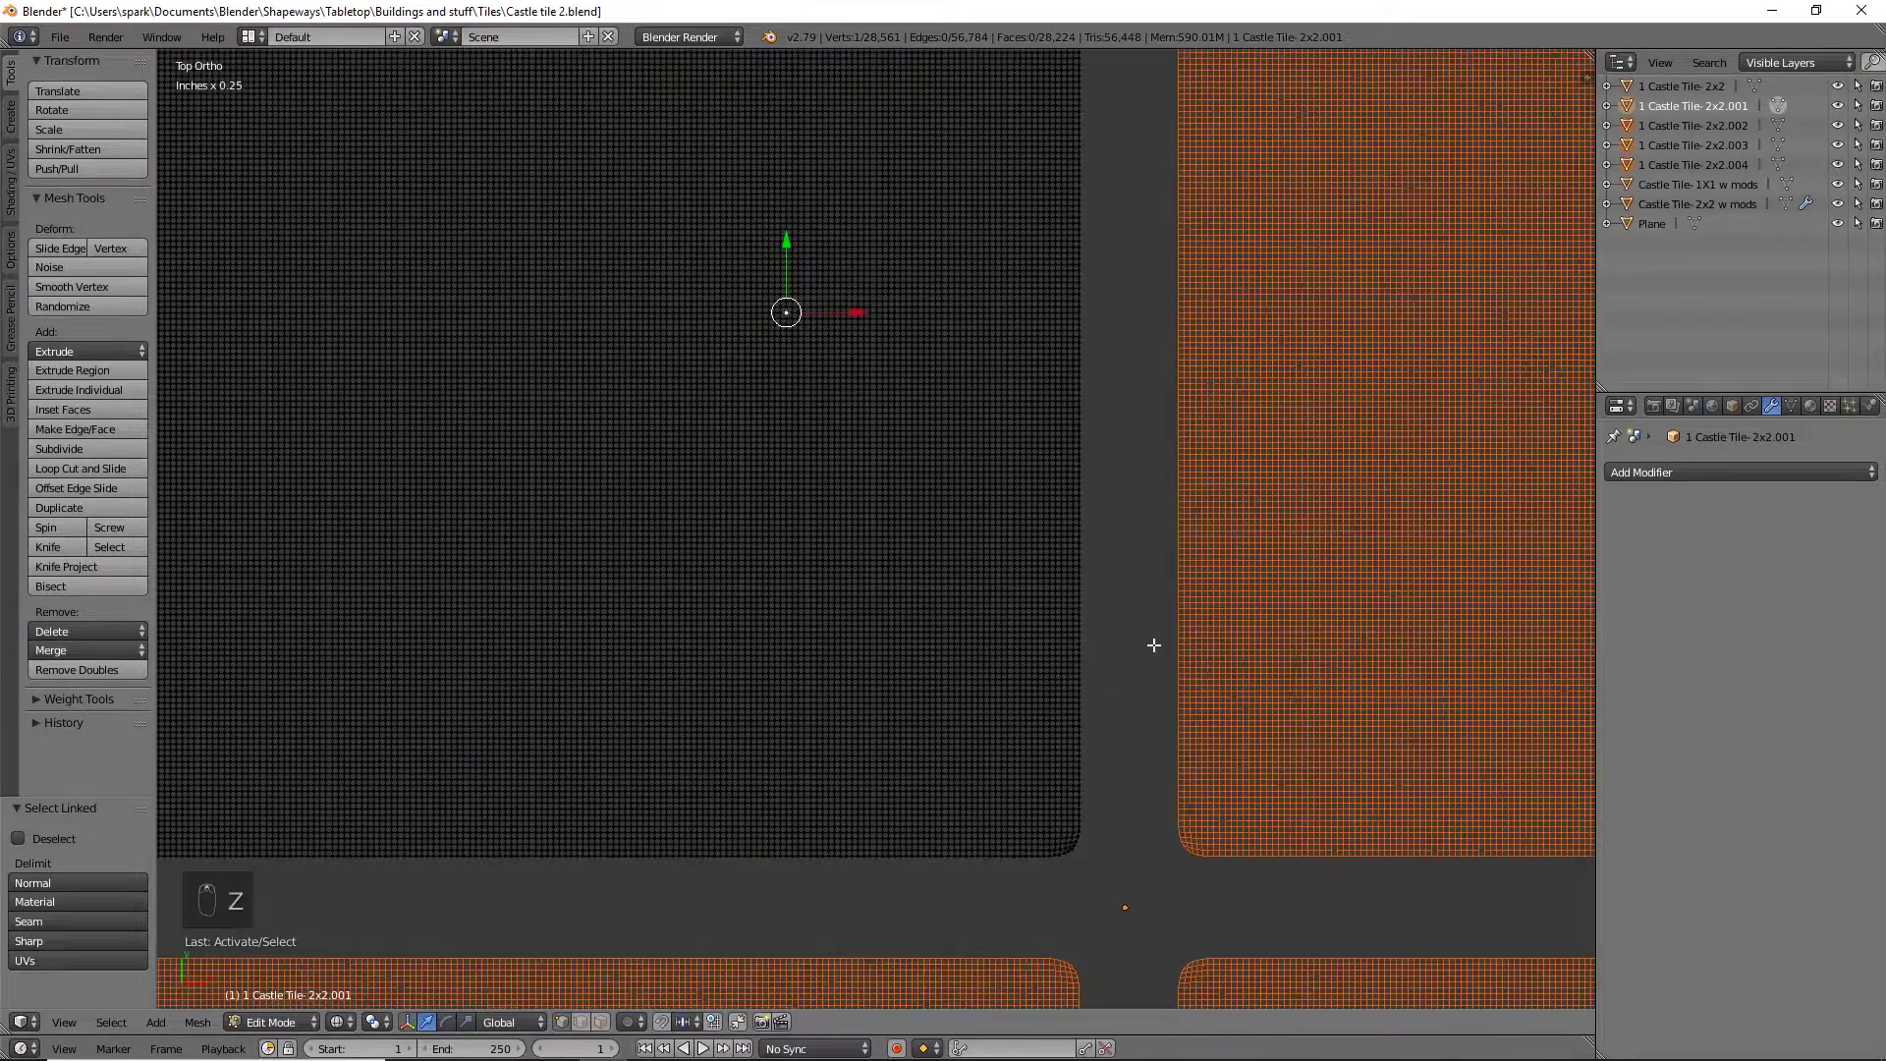
{"action": "middle_click_drag", "start_coordinate": [1238, 553], "coordinate": [1027, 203], "text": "shift"}
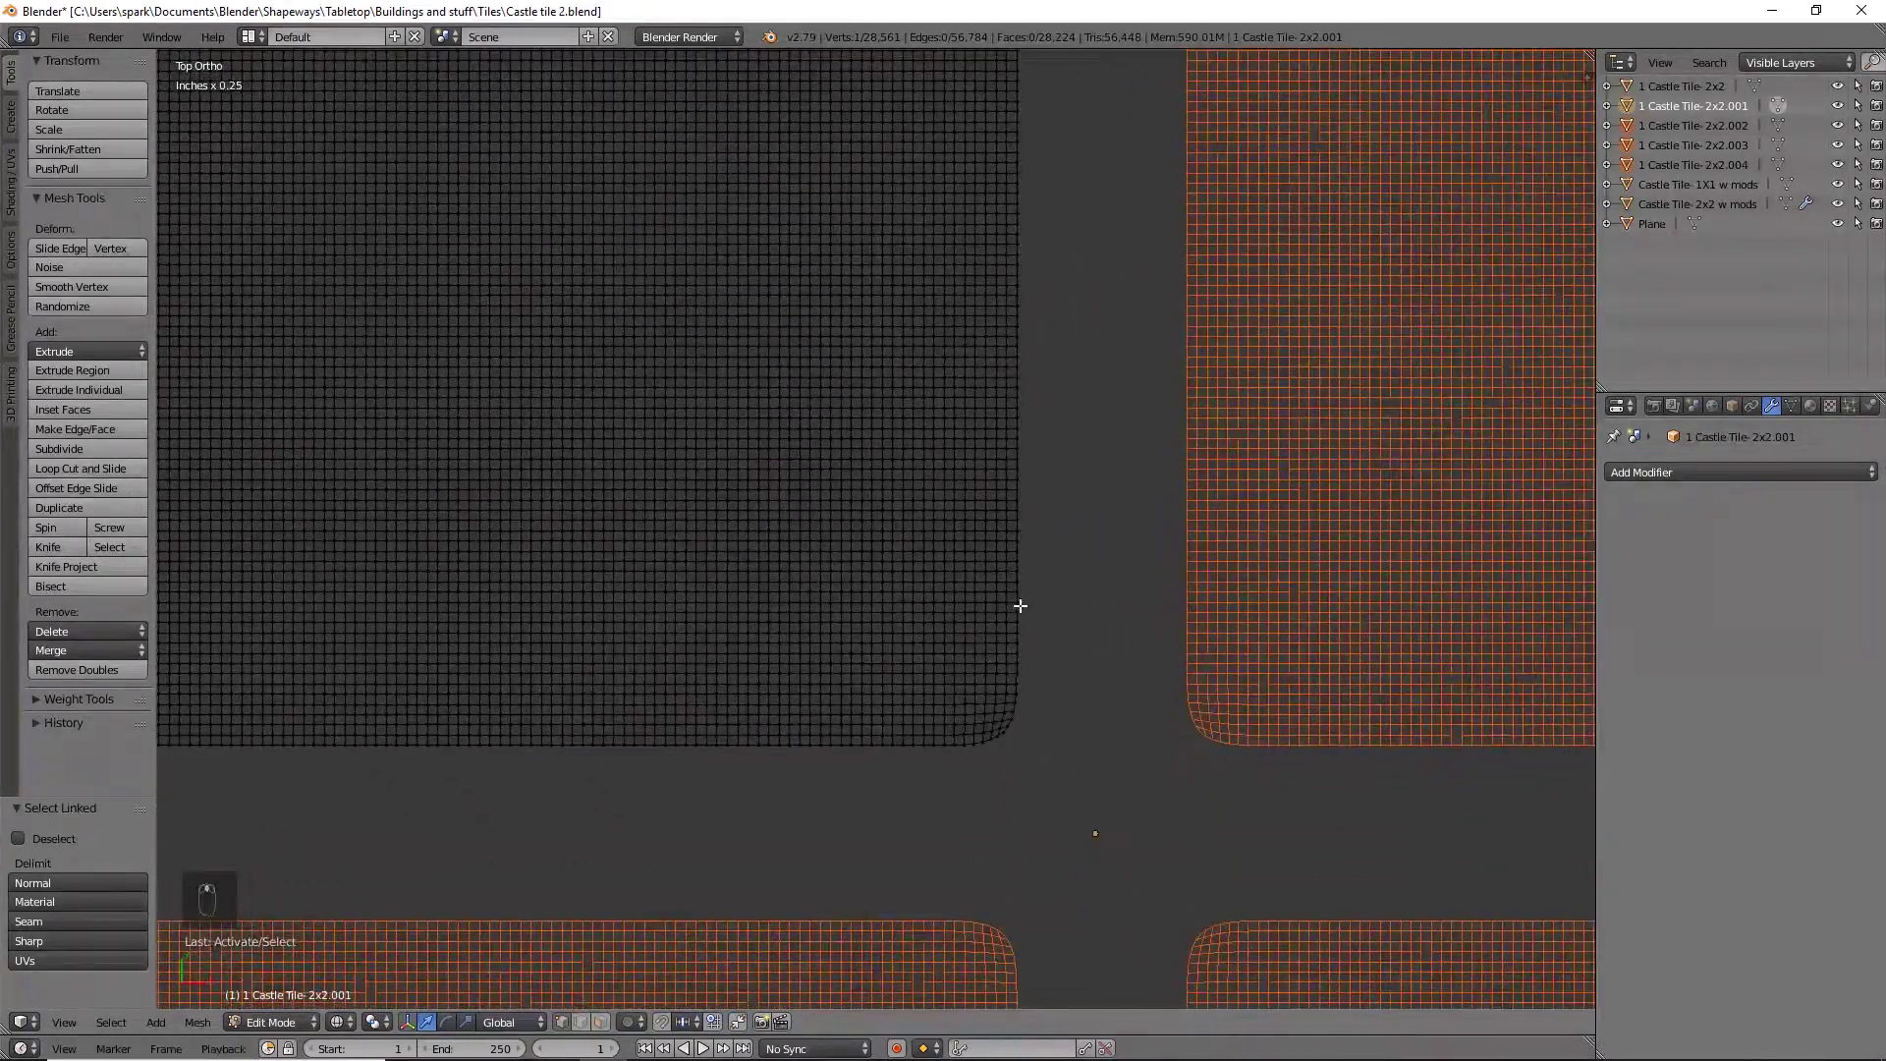
{"action": "right_click", "coordinate": [1020, 606], "text": "alt"}
{"action": "right_click", "coordinate": [981, 744], "text": "alt+shift"}
Add the left and top border edge loops of the upper-left stone face to the selection
{"action": "scroll", "coordinate": [989, 636], "scroll_direction": "down", "scroll_amount": 6}
{"action": "middle_click_drag", "start_coordinate": [652, 391], "coordinate": [1031, 597], "text": "shift"}
{"action": "scroll", "coordinate": [1032, 597], "scroll_direction": "up", "scroll_amount": 8}
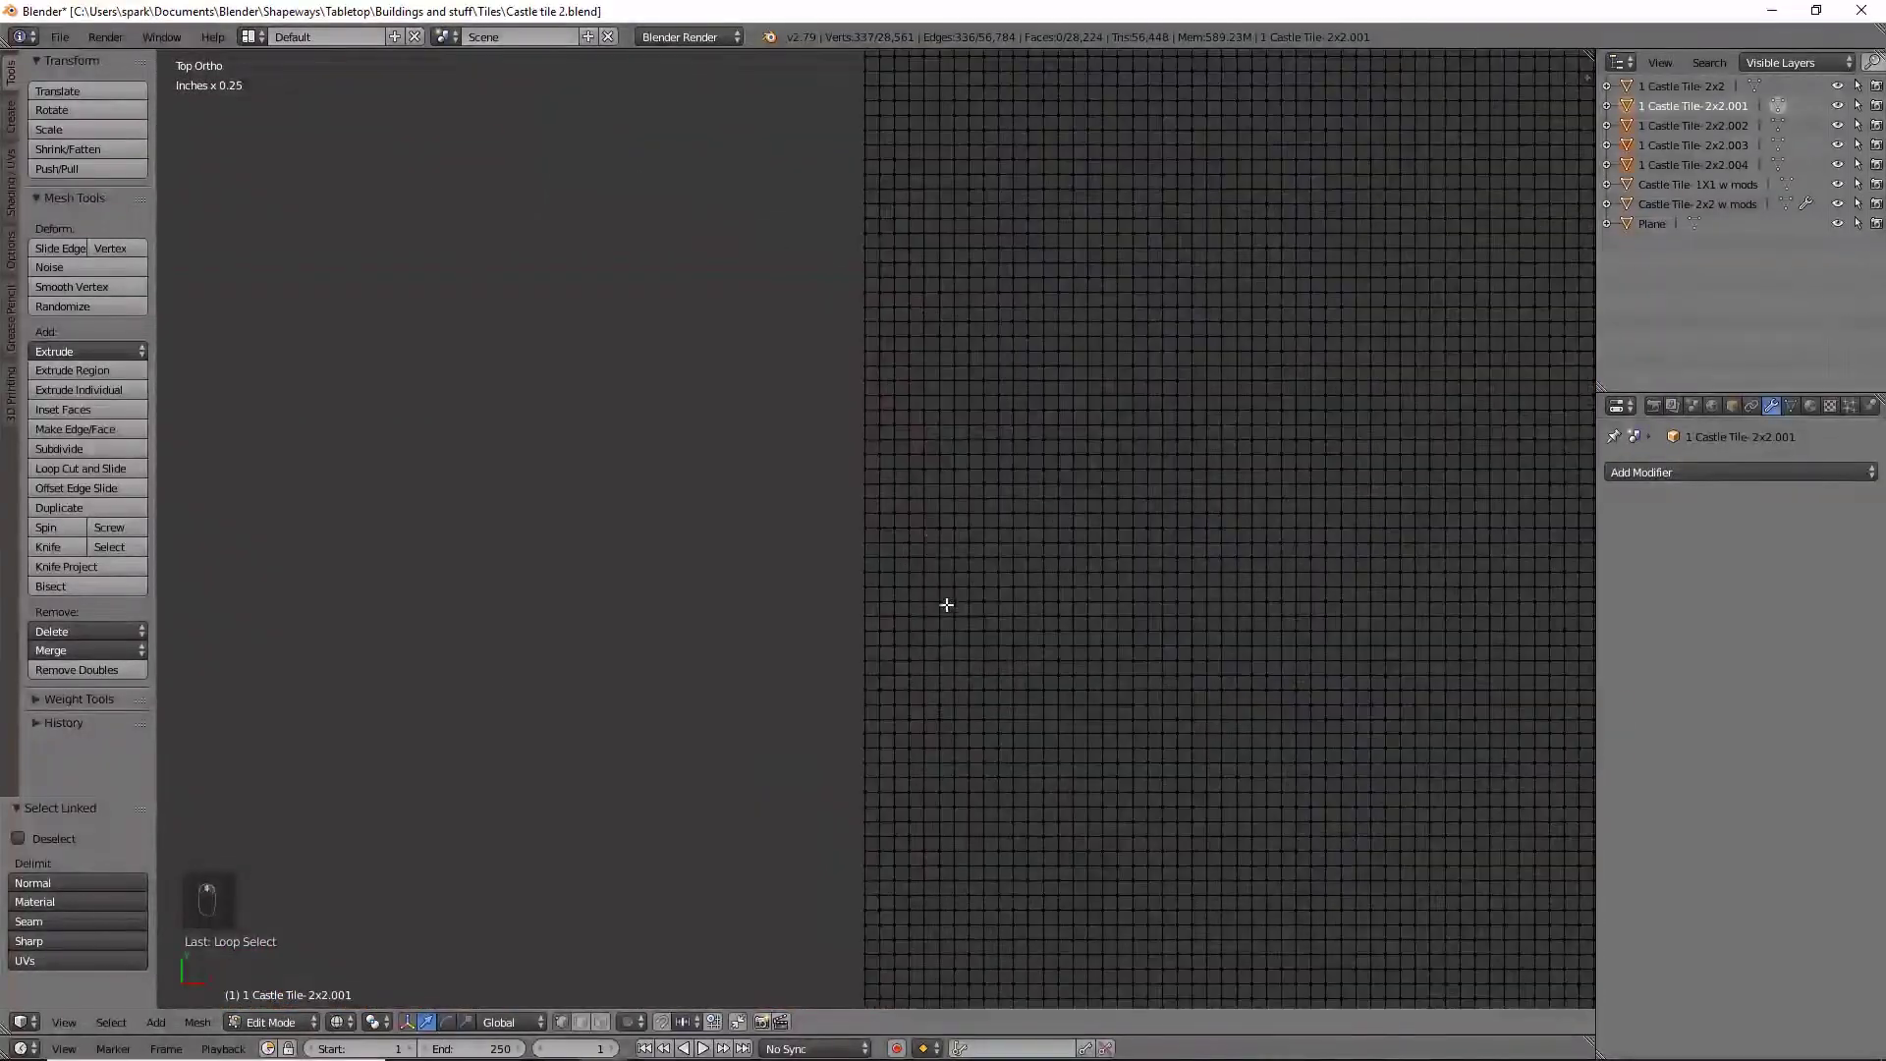
{"action": "right_click", "coordinate": [860, 461], "text": "alt+shift"}
{"action": "middle_click_drag", "start_coordinate": [1336, 191], "coordinate": [1101, 419], "text": "shift"}
{"action": "scroll", "coordinate": [1085, 398], "scroll_direction": "up", "scroll_amount": 3, "text": "shift"}
{"action": "right_click", "coordinate": [1034, 386], "text": "alt+shift"}
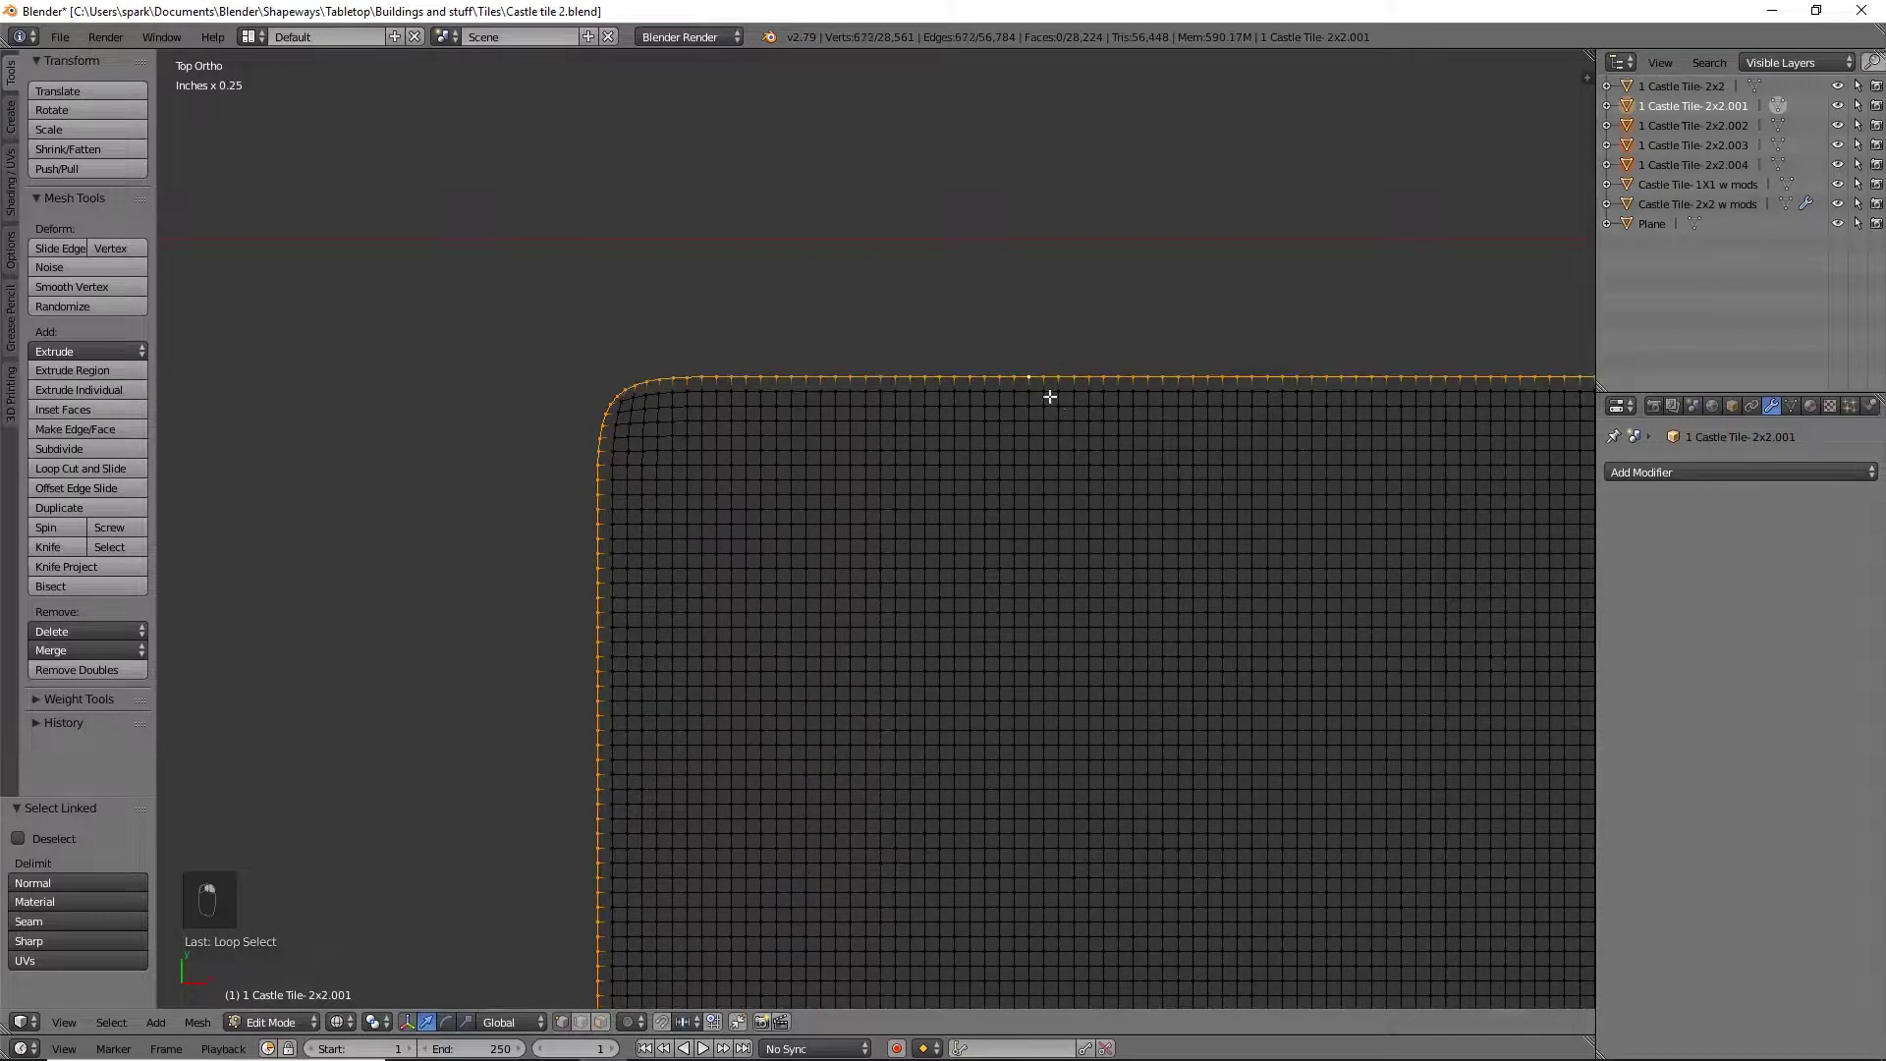
Return to solid display and extrude the stone's selected border straight down about 24.7 thou along Z
{"action": "scroll", "coordinate": [1139, 411], "scroll_direction": "down", "scroll_amount": 7}
{"action": "scroll", "coordinate": [1208, 400], "scroll_direction": "down", "scroll_amount": 4, "text": "shift"}
{"action": "key", "text": "Tab"}
{"action": "scroll", "coordinate": [1251, 539], "scroll_direction": "down", "scroll_amount": 3}
{"action": "key", "text": "z"}
{"action": "mouse_move", "coordinate": [1213, 613]}
{"action": "middle_mouse_down"}
{"action": "mouse_move", "coordinate": [1249, 360]}
{"action": "mouse_move", "coordinate": [1201, 428]}
{"action": "mouse_move", "coordinate": [1208, 236]}
{"action": "mouse_move", "coordinate": [812, 357]}
{"action": "mouse_move", "coordinate": [766, 391]}
{"action": "middle_mouse_up"}
{"action": "key", "text": "KP_1"}
{"action": "key", "text": "Tab"}
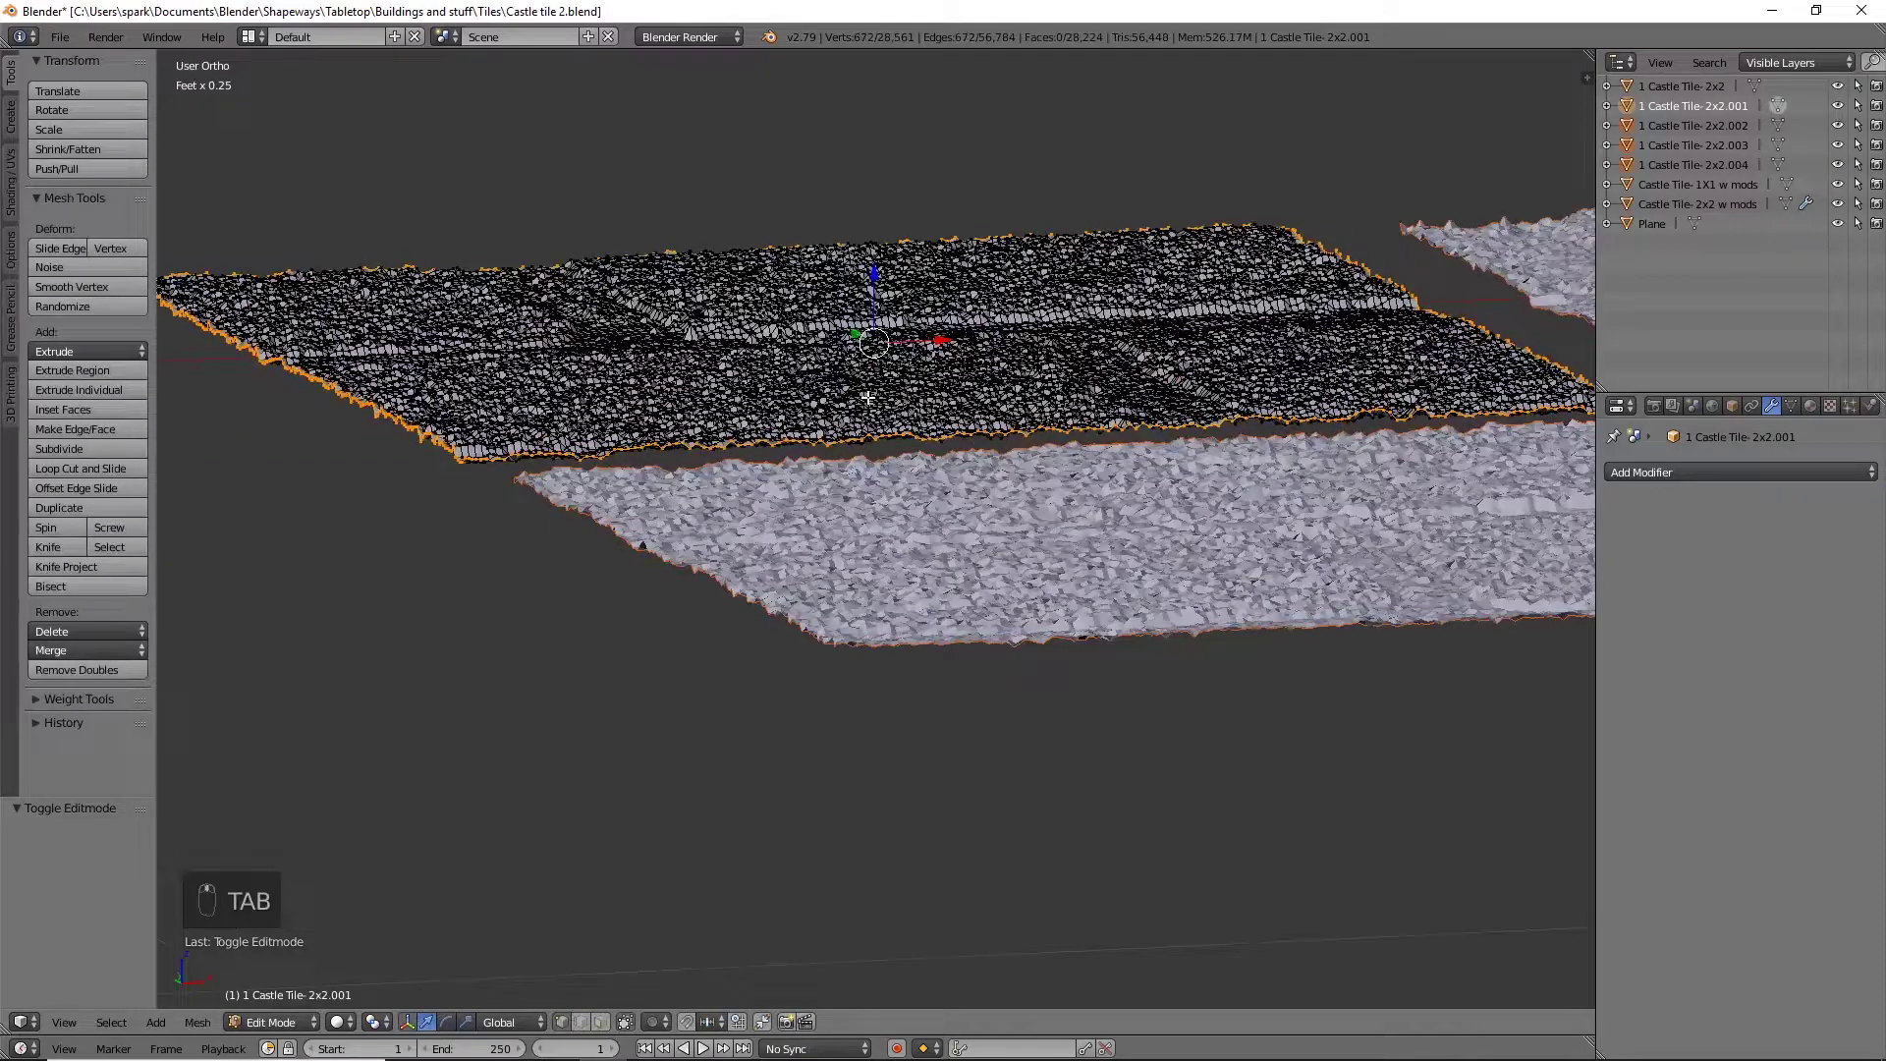
{"action": "key", "text": "e"}
{"action": "key", "text": "KP_1"}
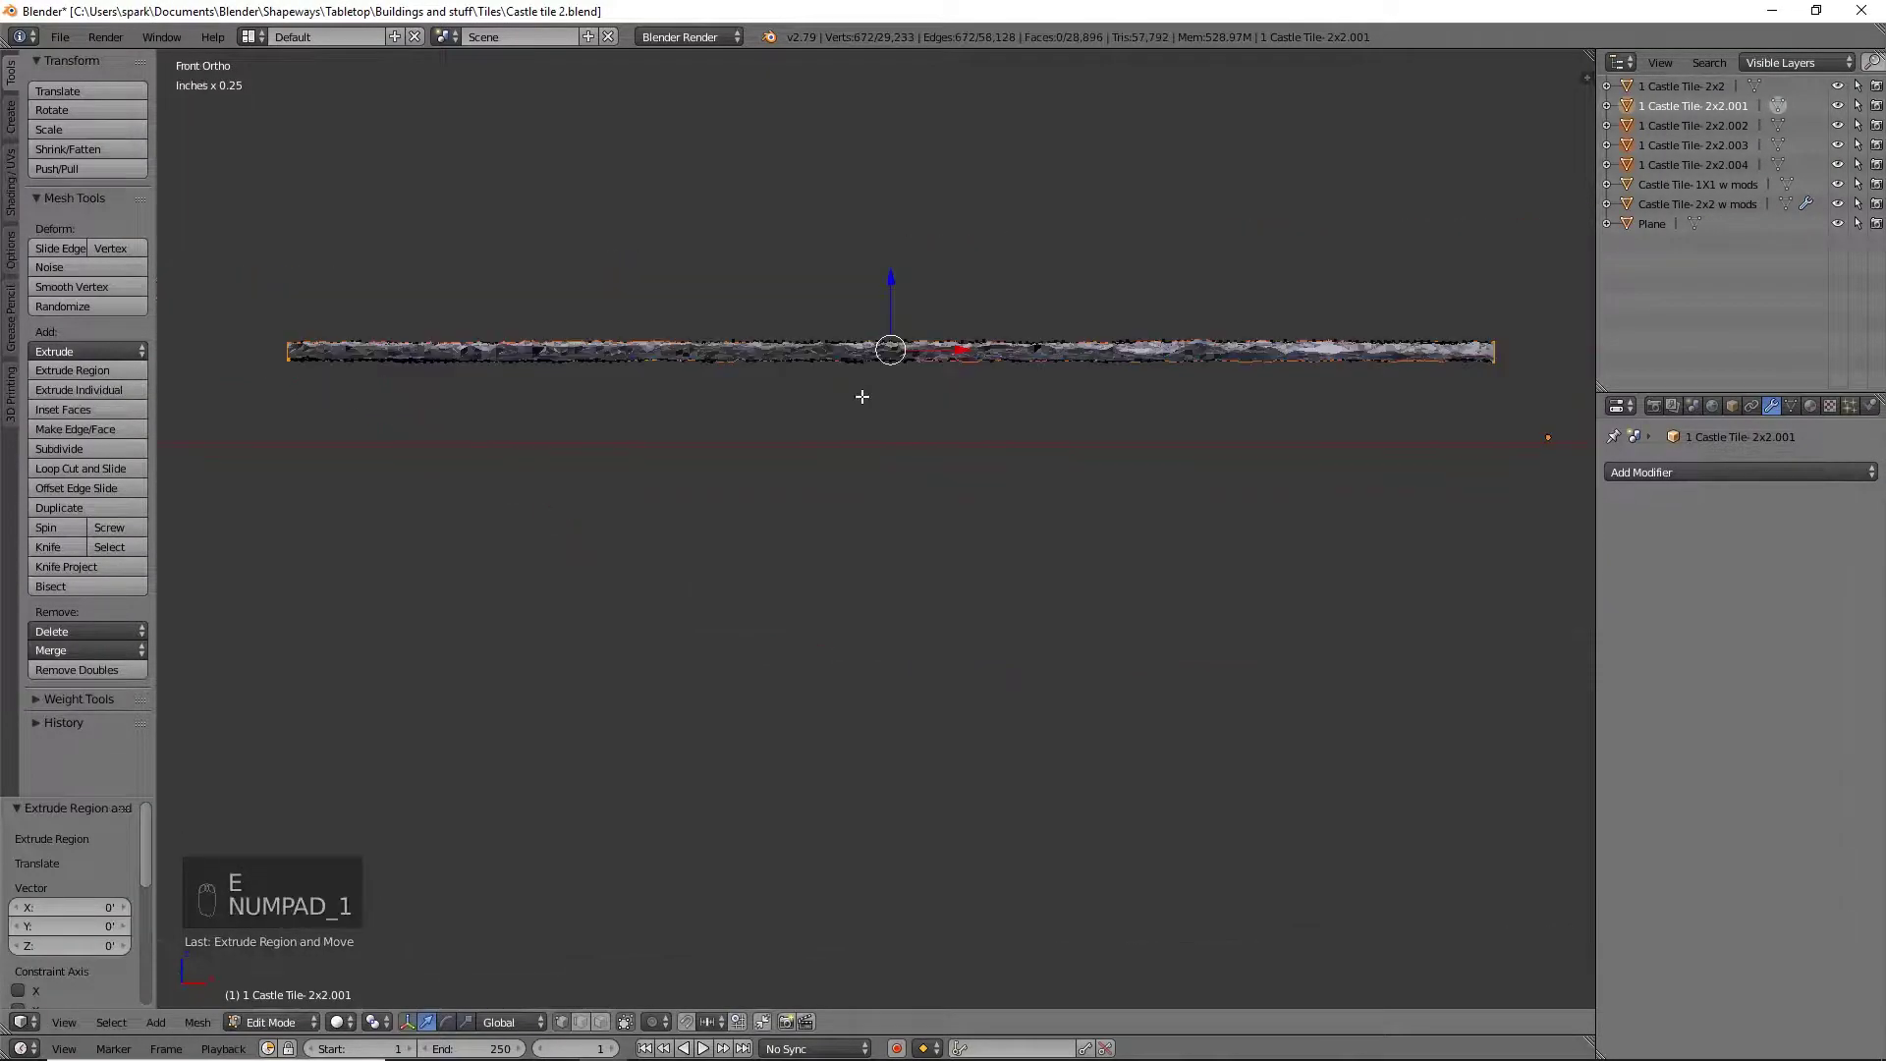
{"action": "left_click", "coordinate": [895, 307]}
Scale the extruded border outward to about 1.071 and flatten it with a Z scale of 0
{"action": "key", "text": "s"}
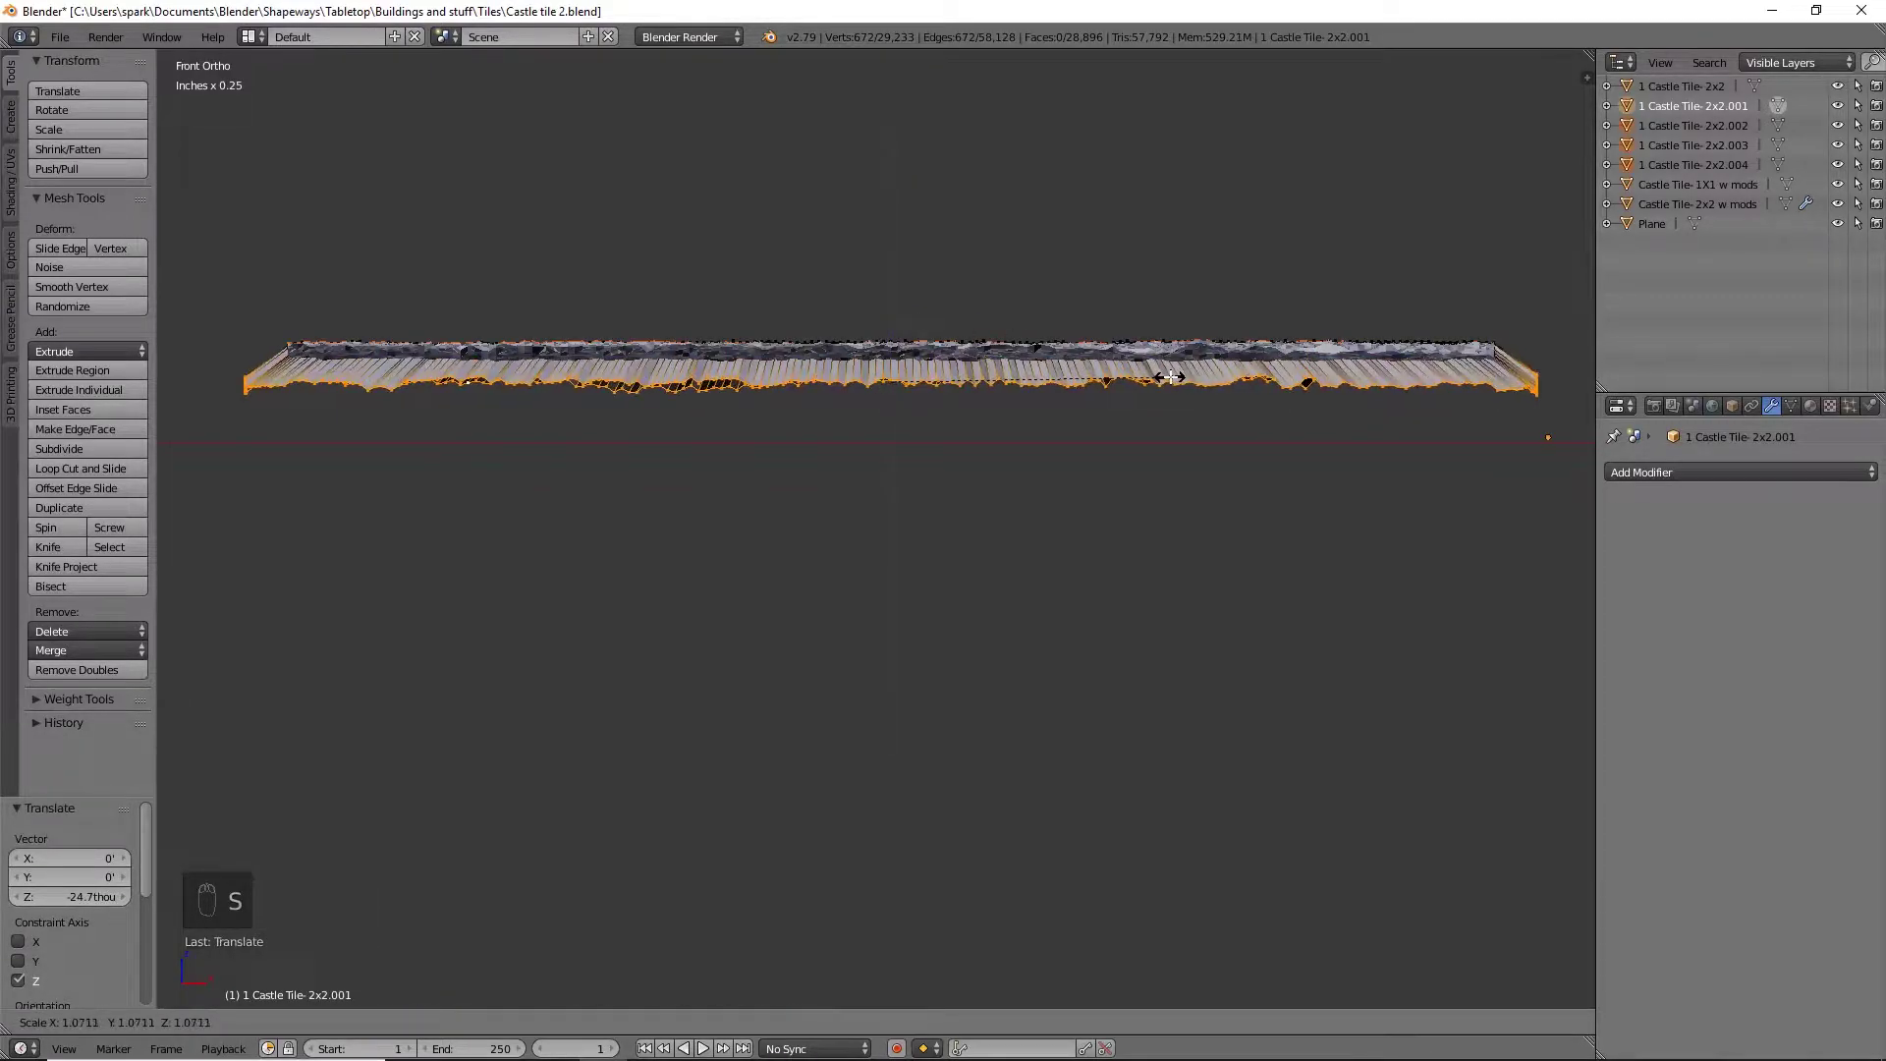
{"action": "left_click", "coordinate": [1174, 377]}
{"action": "scroll", "coordinate": [1270, 548], "scroll_direction": "up", "scroll_amount": 8}
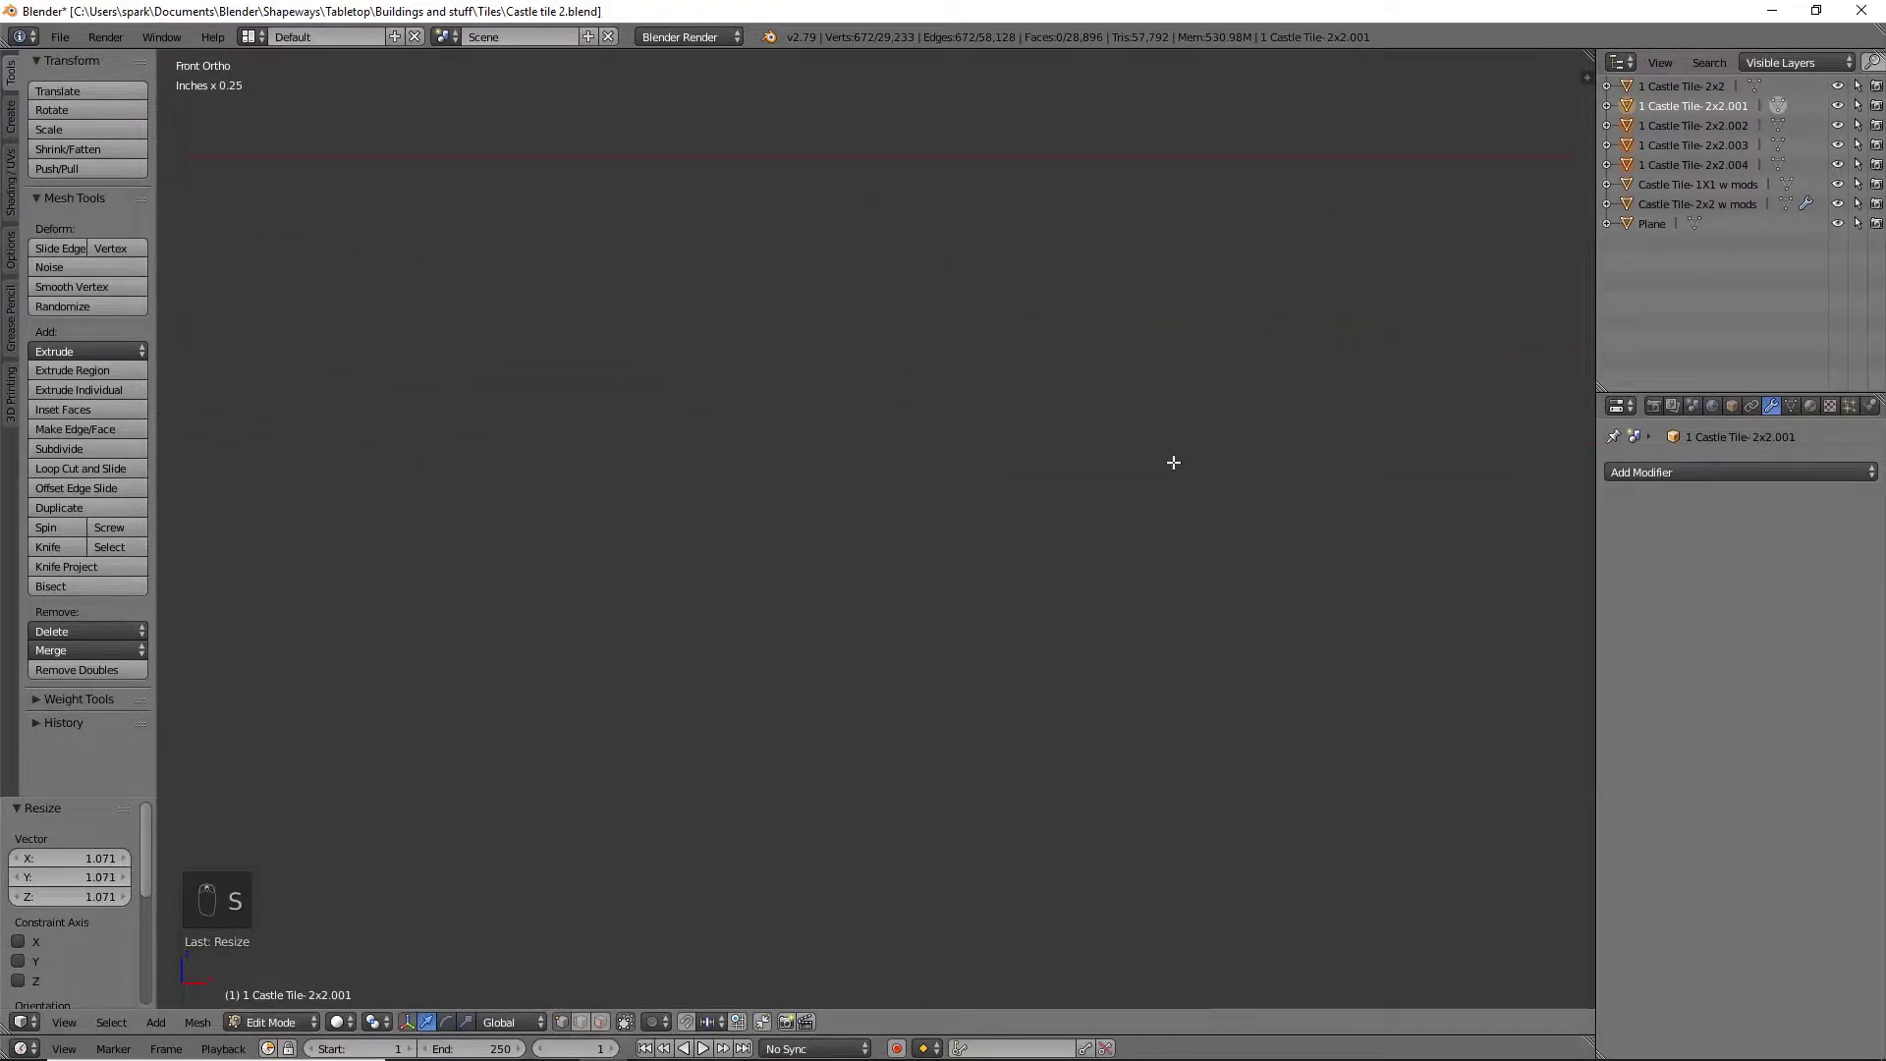
{"action": "middle_click_drag", "start_coordinate": [1175, 275], "coordinate": [1131, 692], "text": "shift"}
{"action": "middle_click_drag", "start_coordinate": [1127, 490], "coordinate": [1118, 565], "text": "shift"}
{"action": "scroll", "coordinate": [1117, 566], "scroll_direction": "up", "scroll_amount": 2}
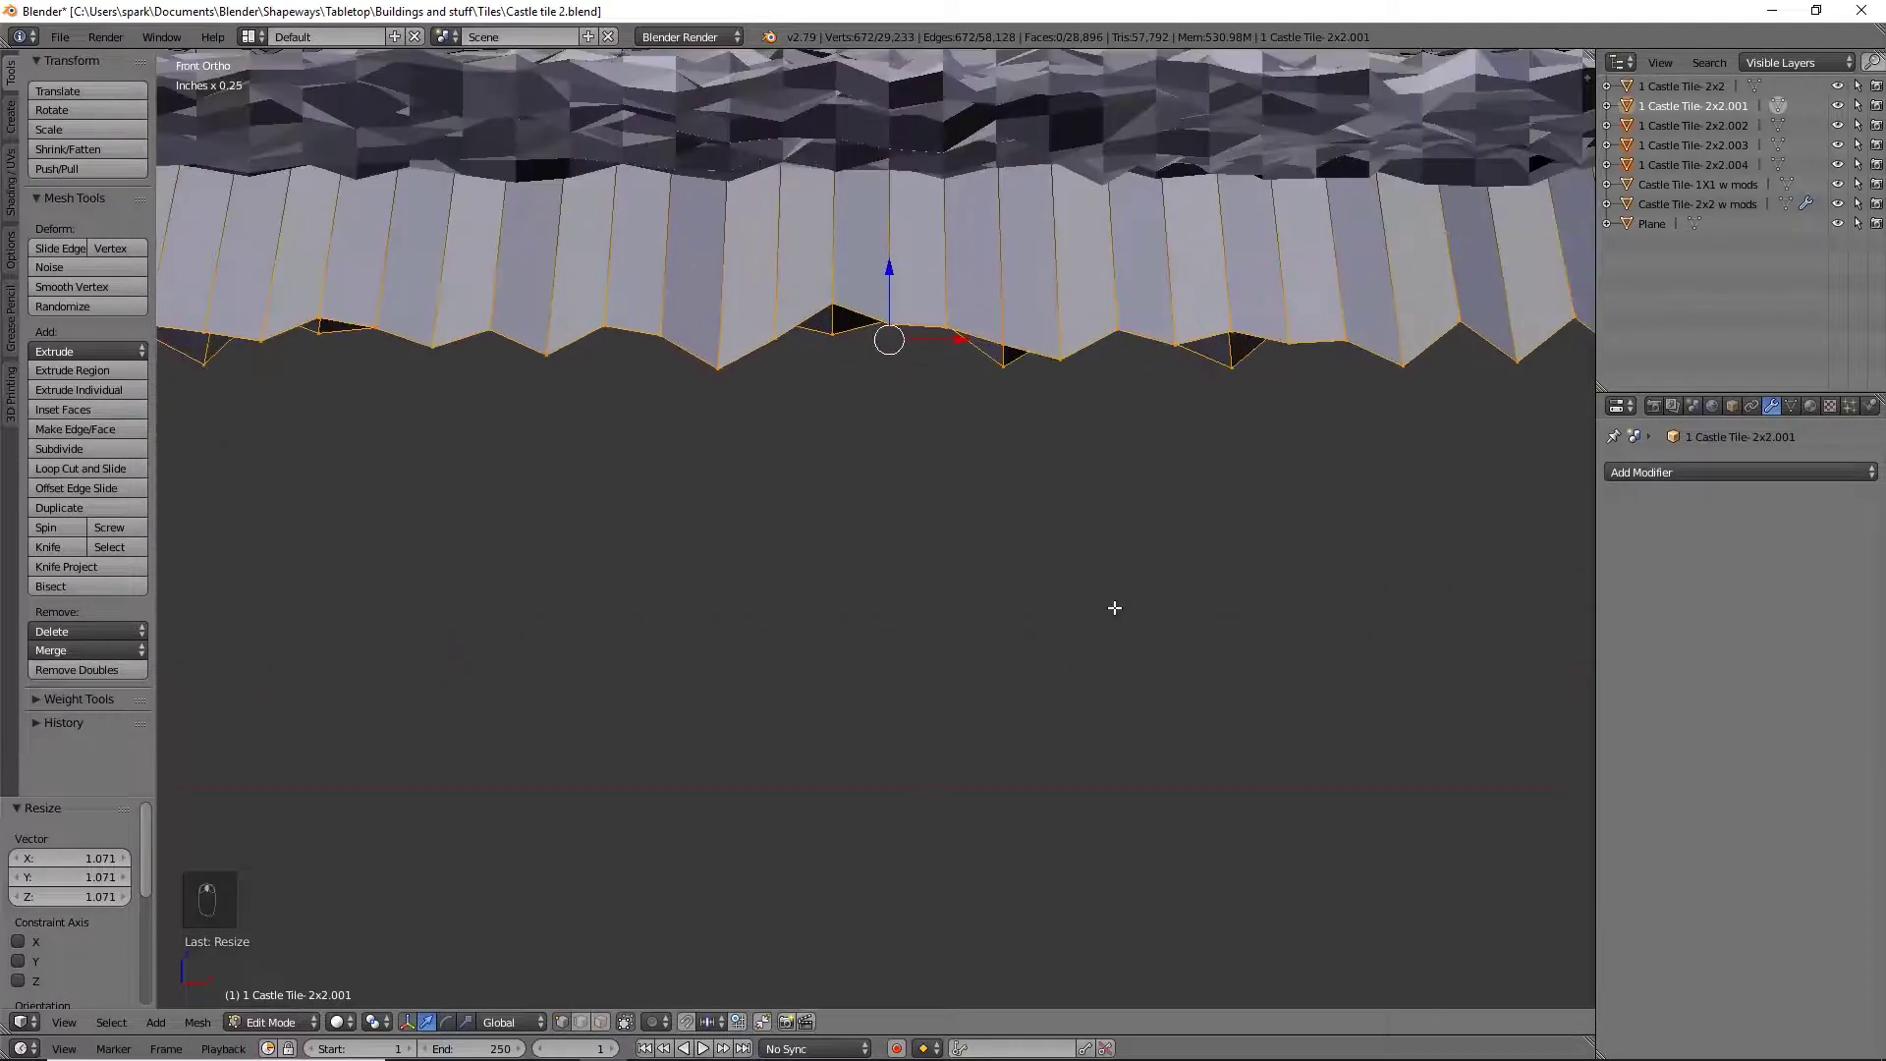
{"action": "key", "text": "s"}
{"action": "key", "text": "z"}
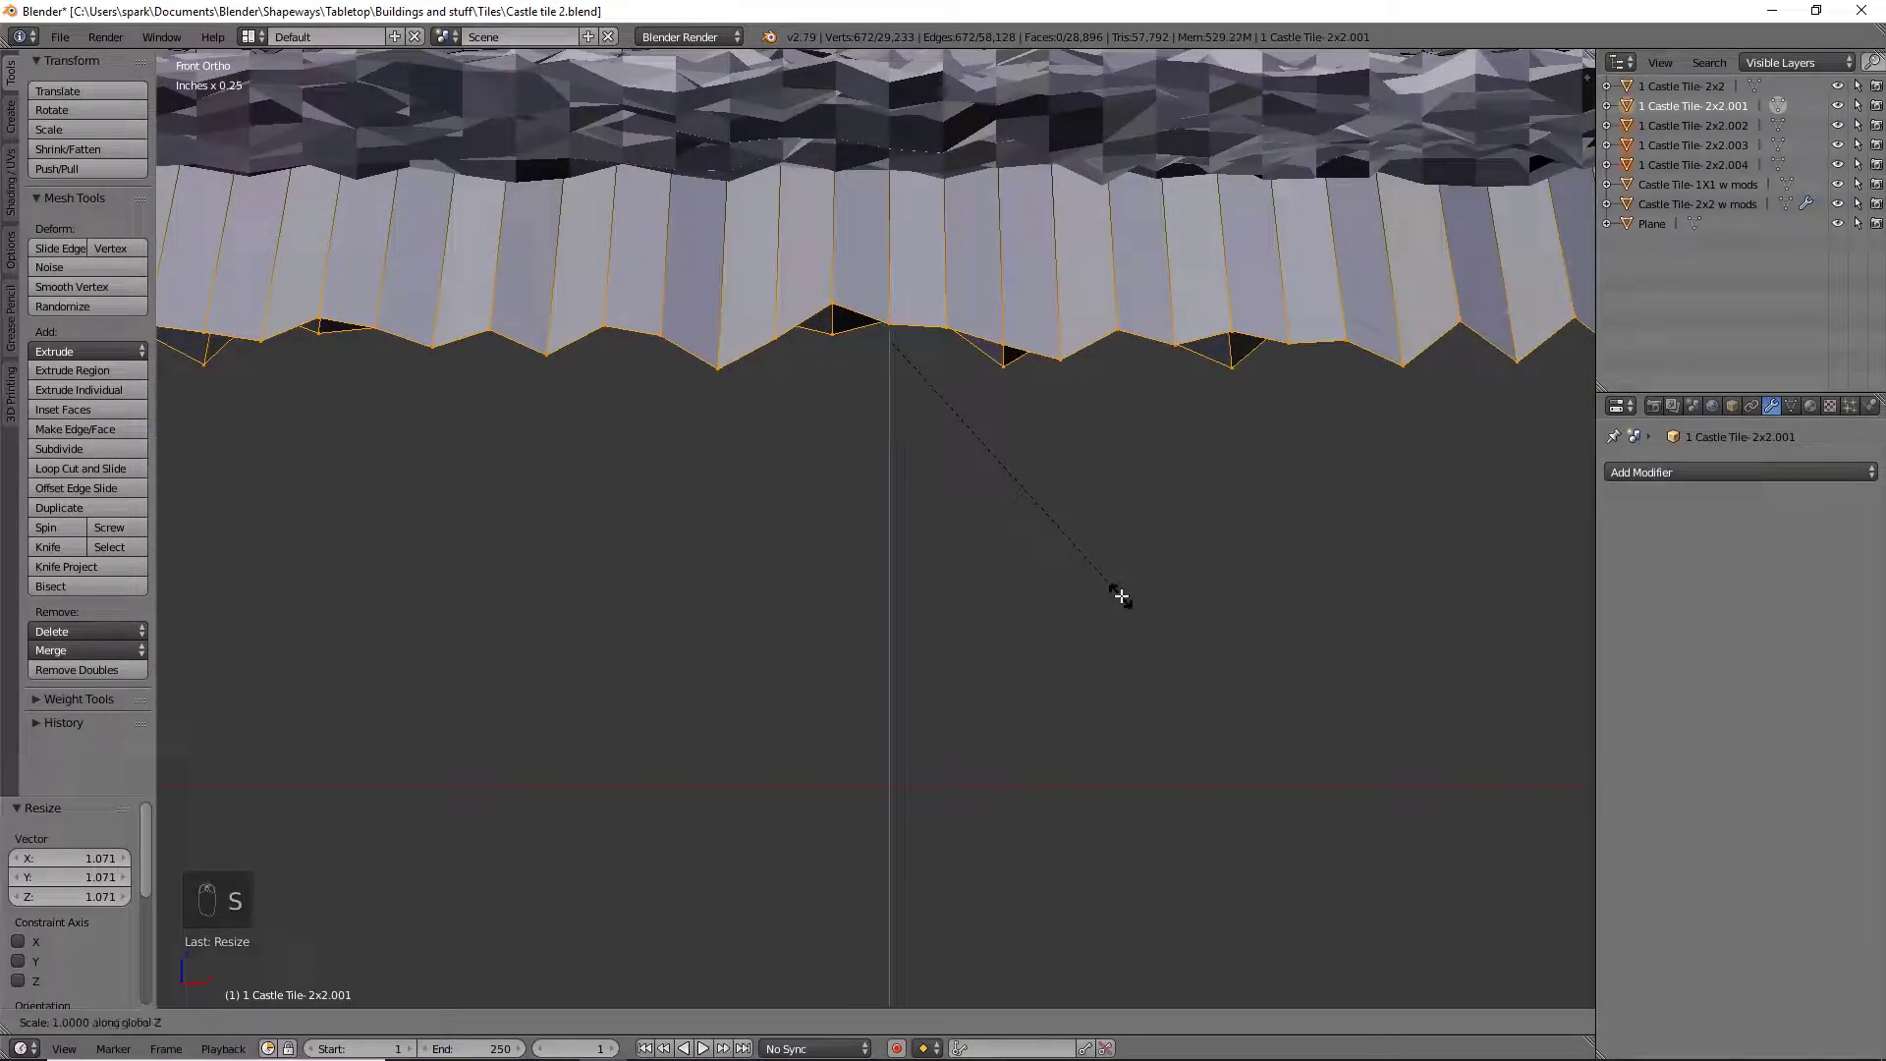
{"action": "key", "text": "0"}
{"action": "key", "text": "Return"}
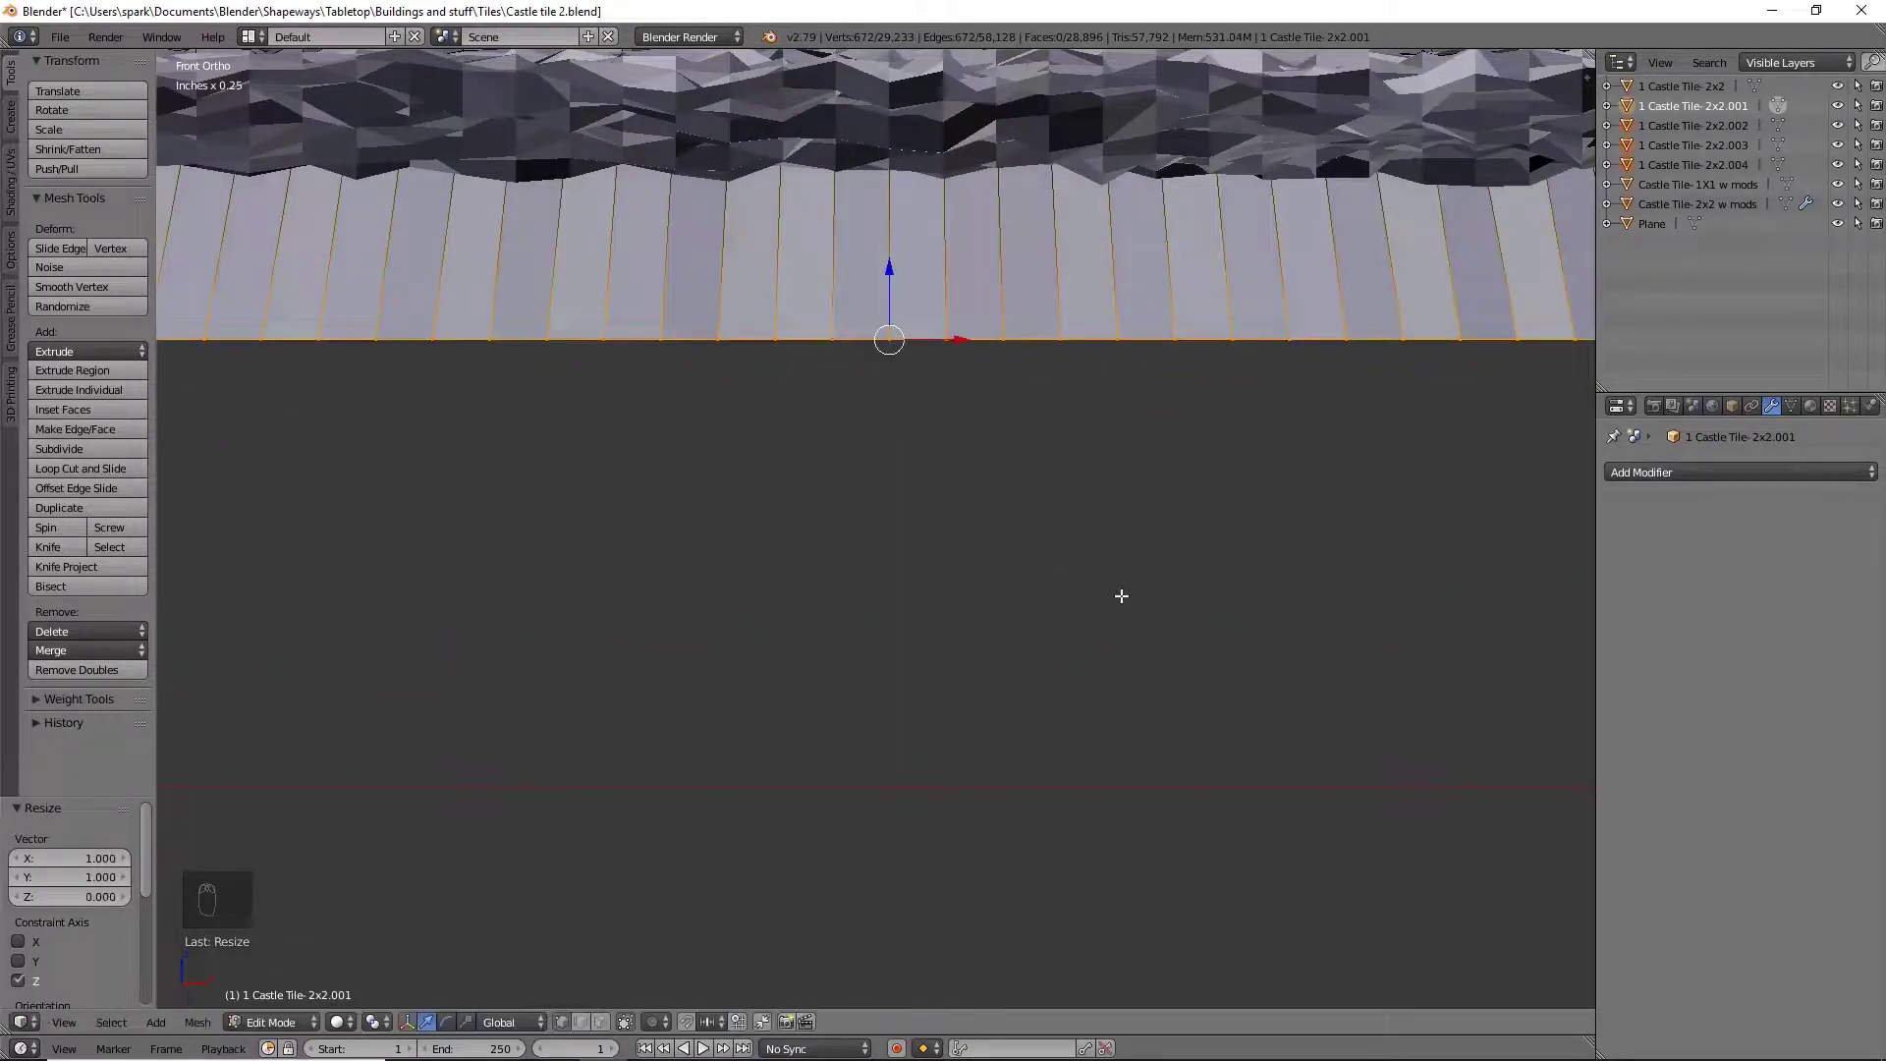
From the top view, box-select the outer vertices of the skirt's rounded upper-right corner and merge them at center
{"action": "scroll", "coordinate": [1267, 365], "scroll_direction": "down", "scroll_amount": 7}
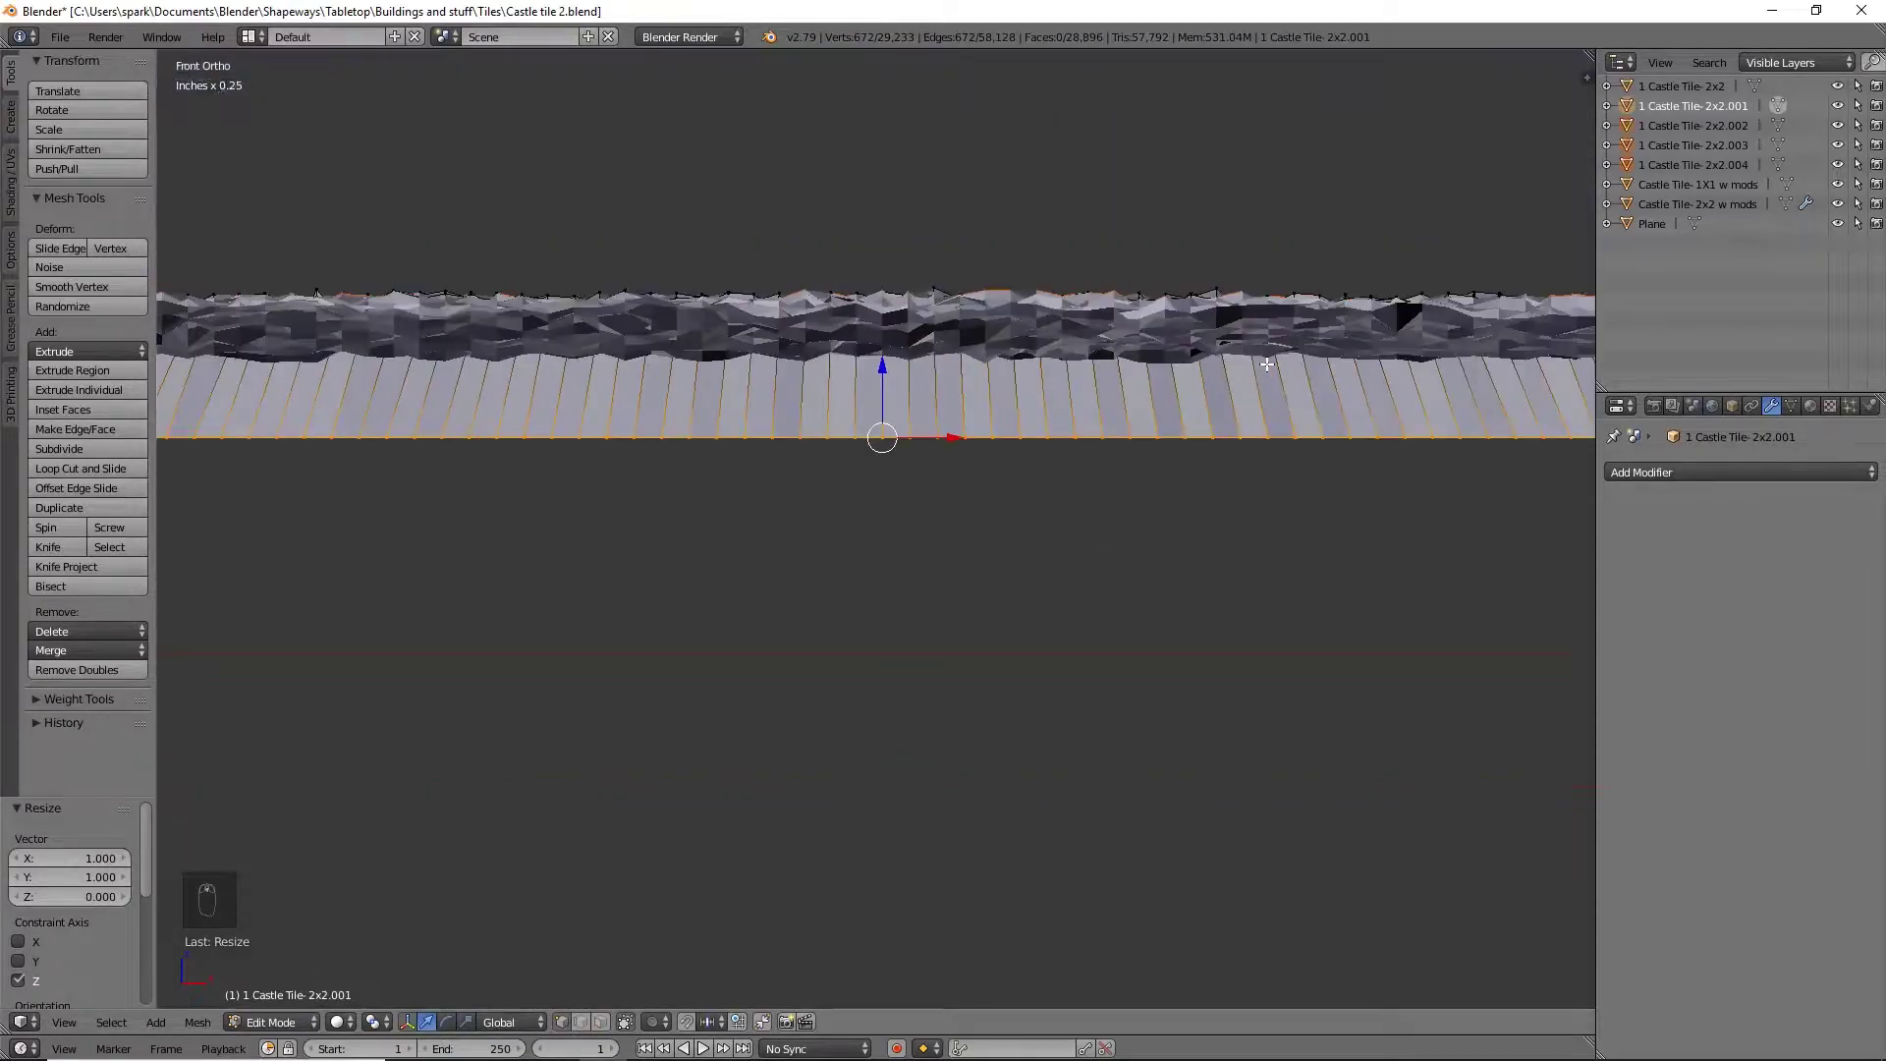
{"action": "middle_click_drag", "start_coordinate": [1108, 409], "coordinate": [1002, 401], "text": "shift"}
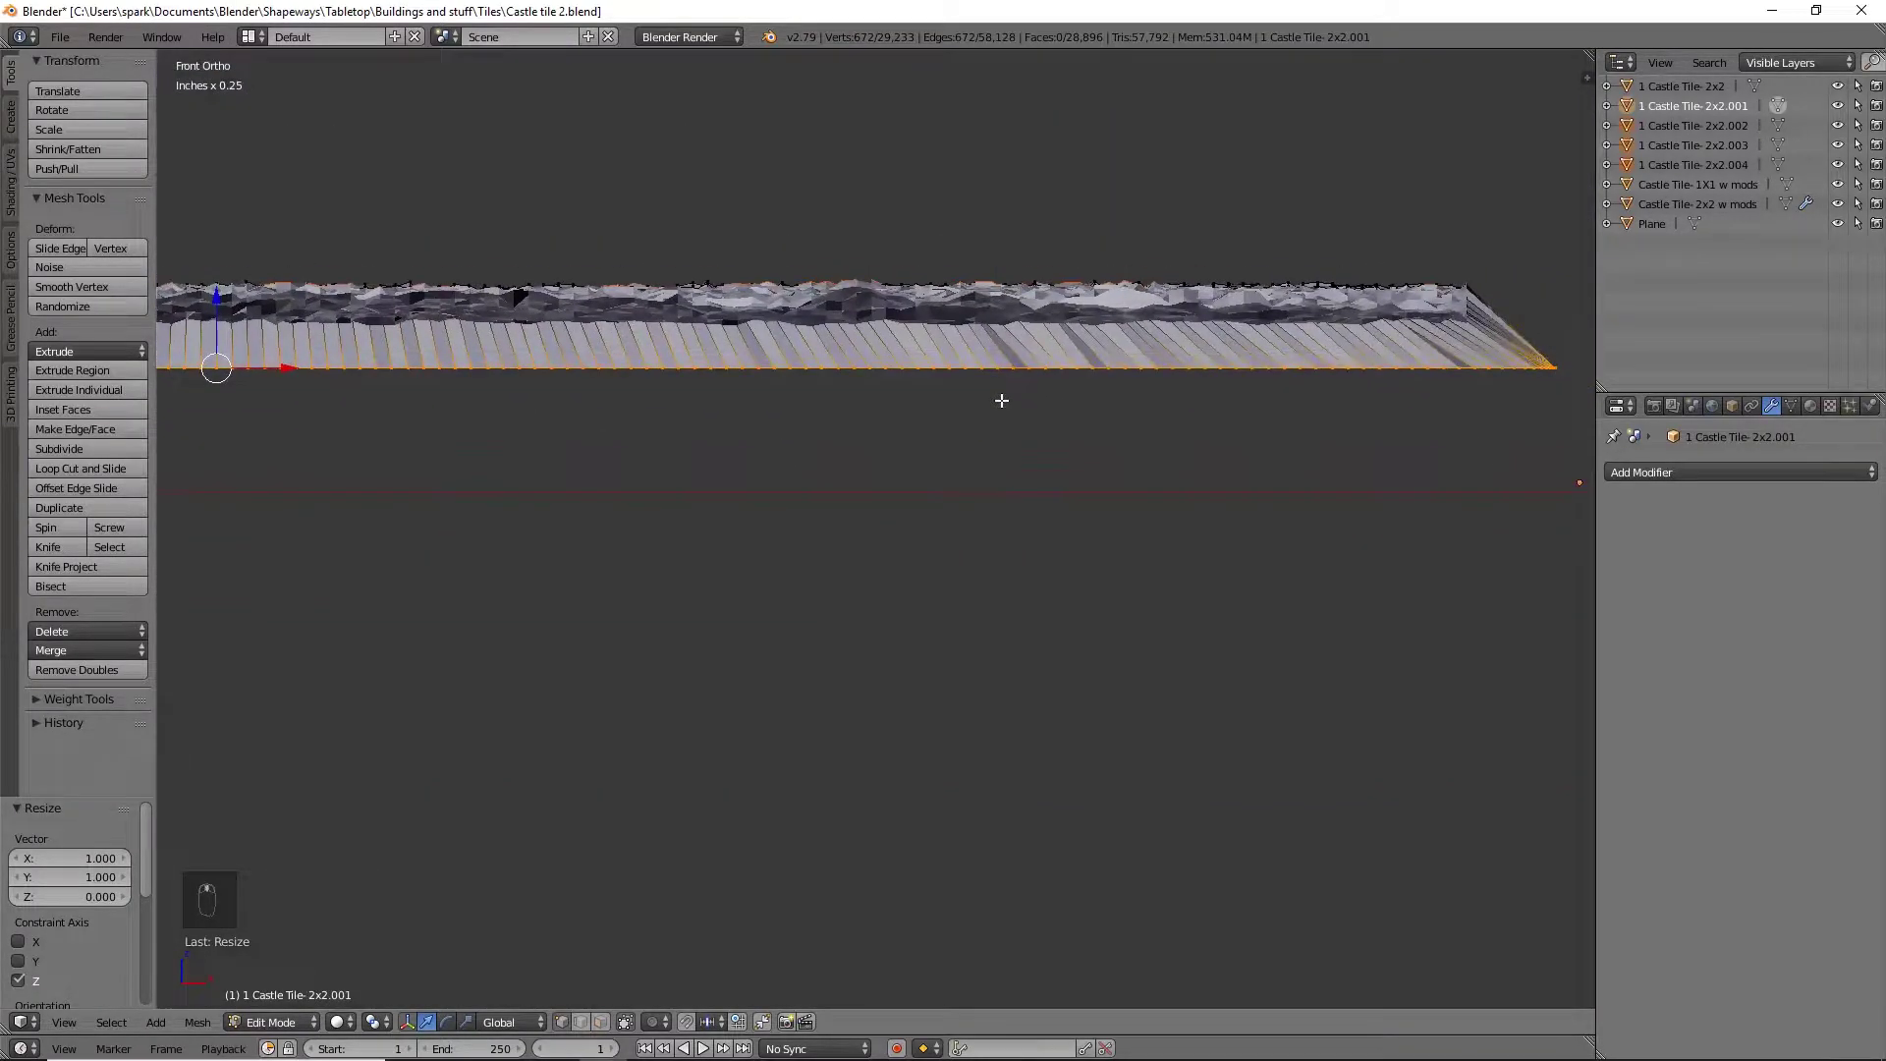
{"action": "key", "text": "KP_7"}
{"action": "middle_click_drag", "start_coordinate": [1532, 176], "coordinate": [1368, 412], "text": "shift"}
{"action": "mouse_move", "coordinate": [1449, 196]}
{"action": "middle_mouse_down", "text": "shift"}
{"action": "mouse_move", "coordinate": [1376, 294]}
{"action": "mouse_move", "coordinate": [1276, 599]}
{"action": "middle_mouse_up", "text": "shift"}
{"action": "mouse_move", "coordinate": [1324, 241]}
{"action": "middle_mouse_down", "text": "shift"}
{"action": "mouse_move", "coordinate": [1297, 265]}
{"action": "mouse_move", "coordinate": [1234, 674]}
{"action": "middle_mouse_up", "text": "shift"}
{"action": "middle_click_drag", "start_coordinate": [1255, 376], "coordinate": [1221, 665], "text": "shift"}
{"action": "scroll", "coordinate": [1217, 707], "scroll_direction": "up", "scroll_amount": 5}
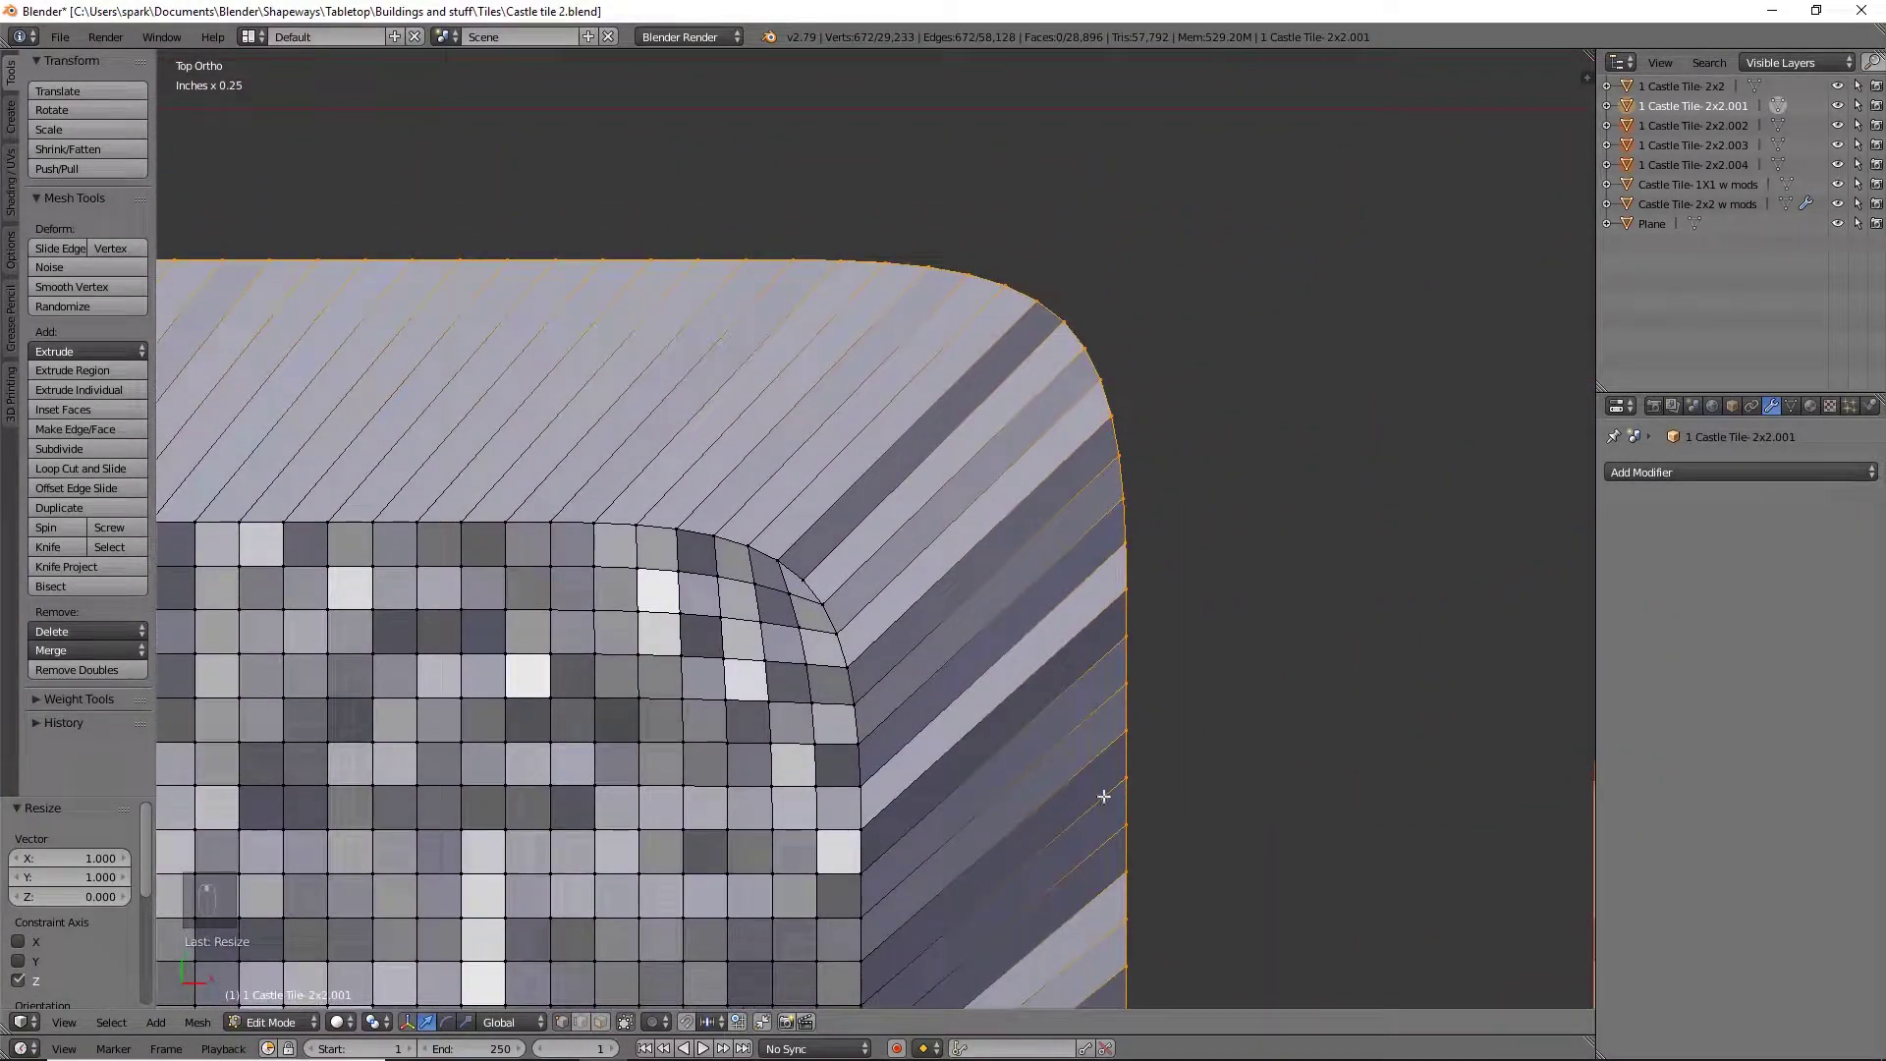
{"action": "scroll", "coordinate": [1167, 373], "scroll_direction": "down", "scroll_amount": 4}
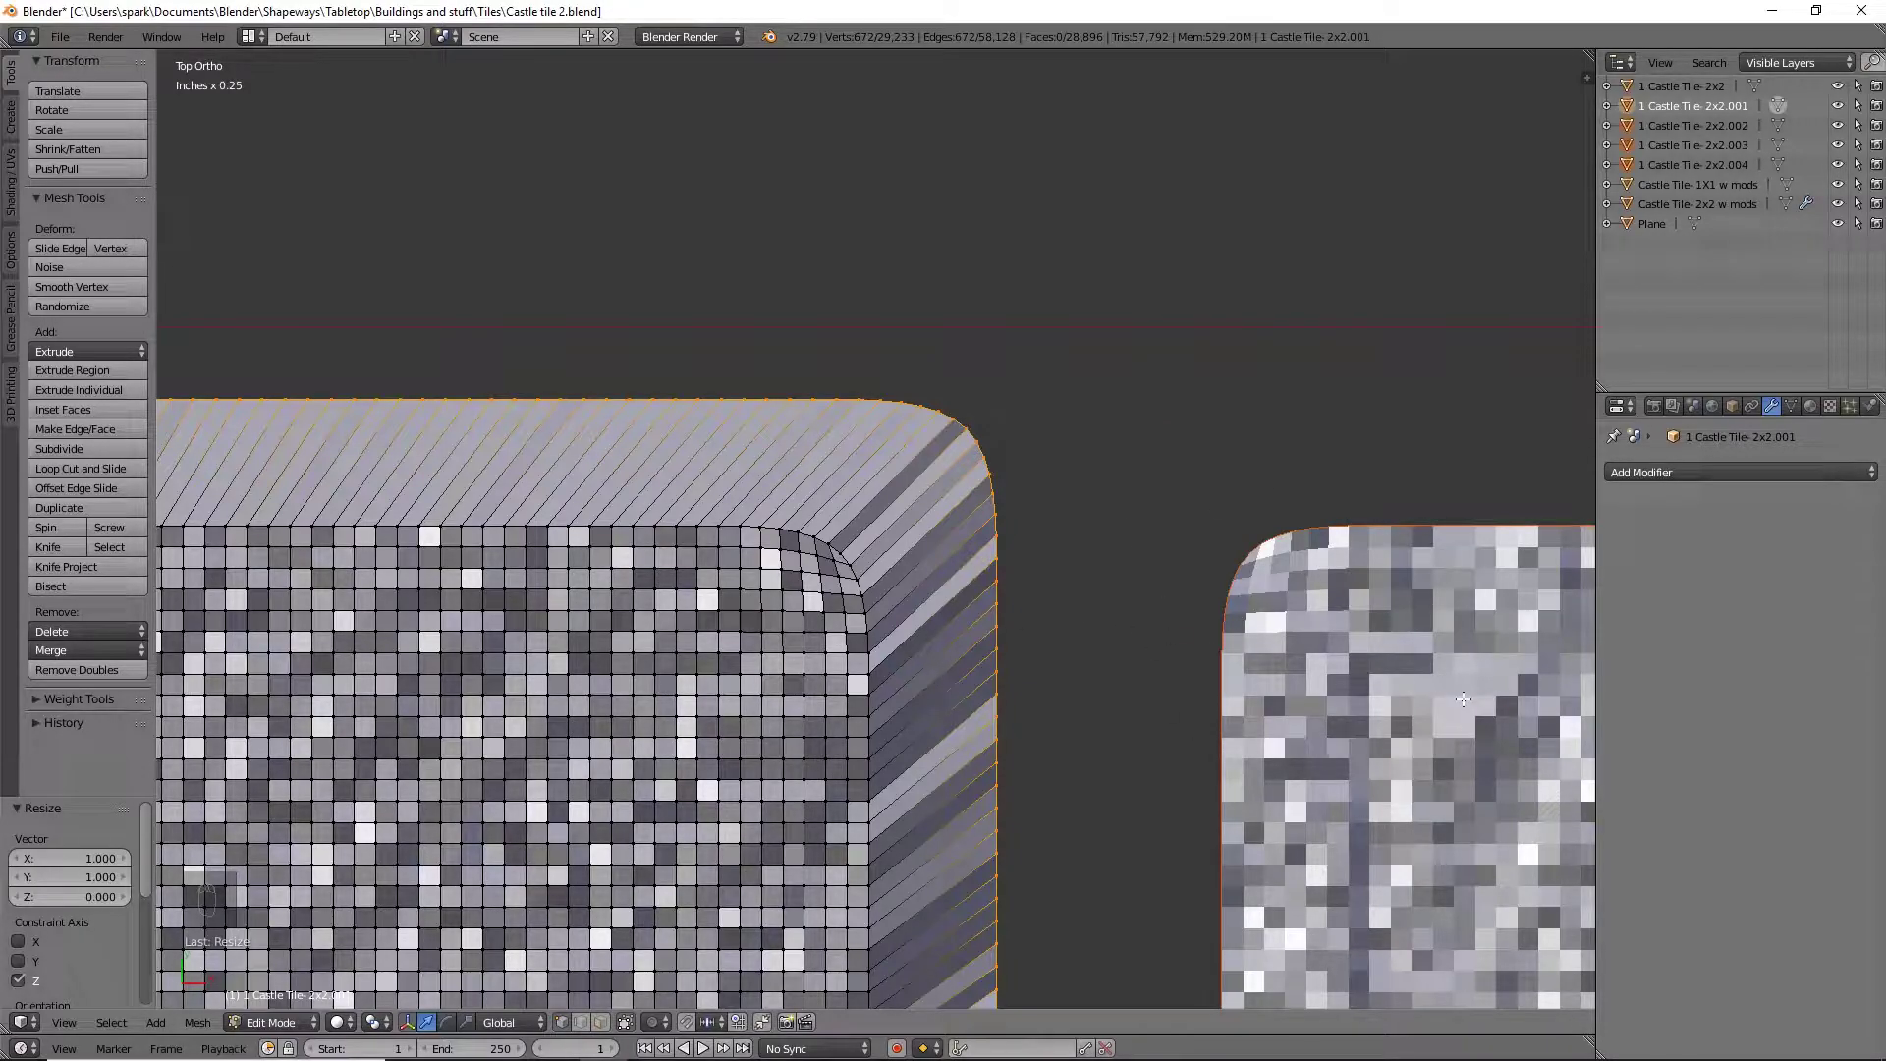
{"action": "key", "text": "a"}
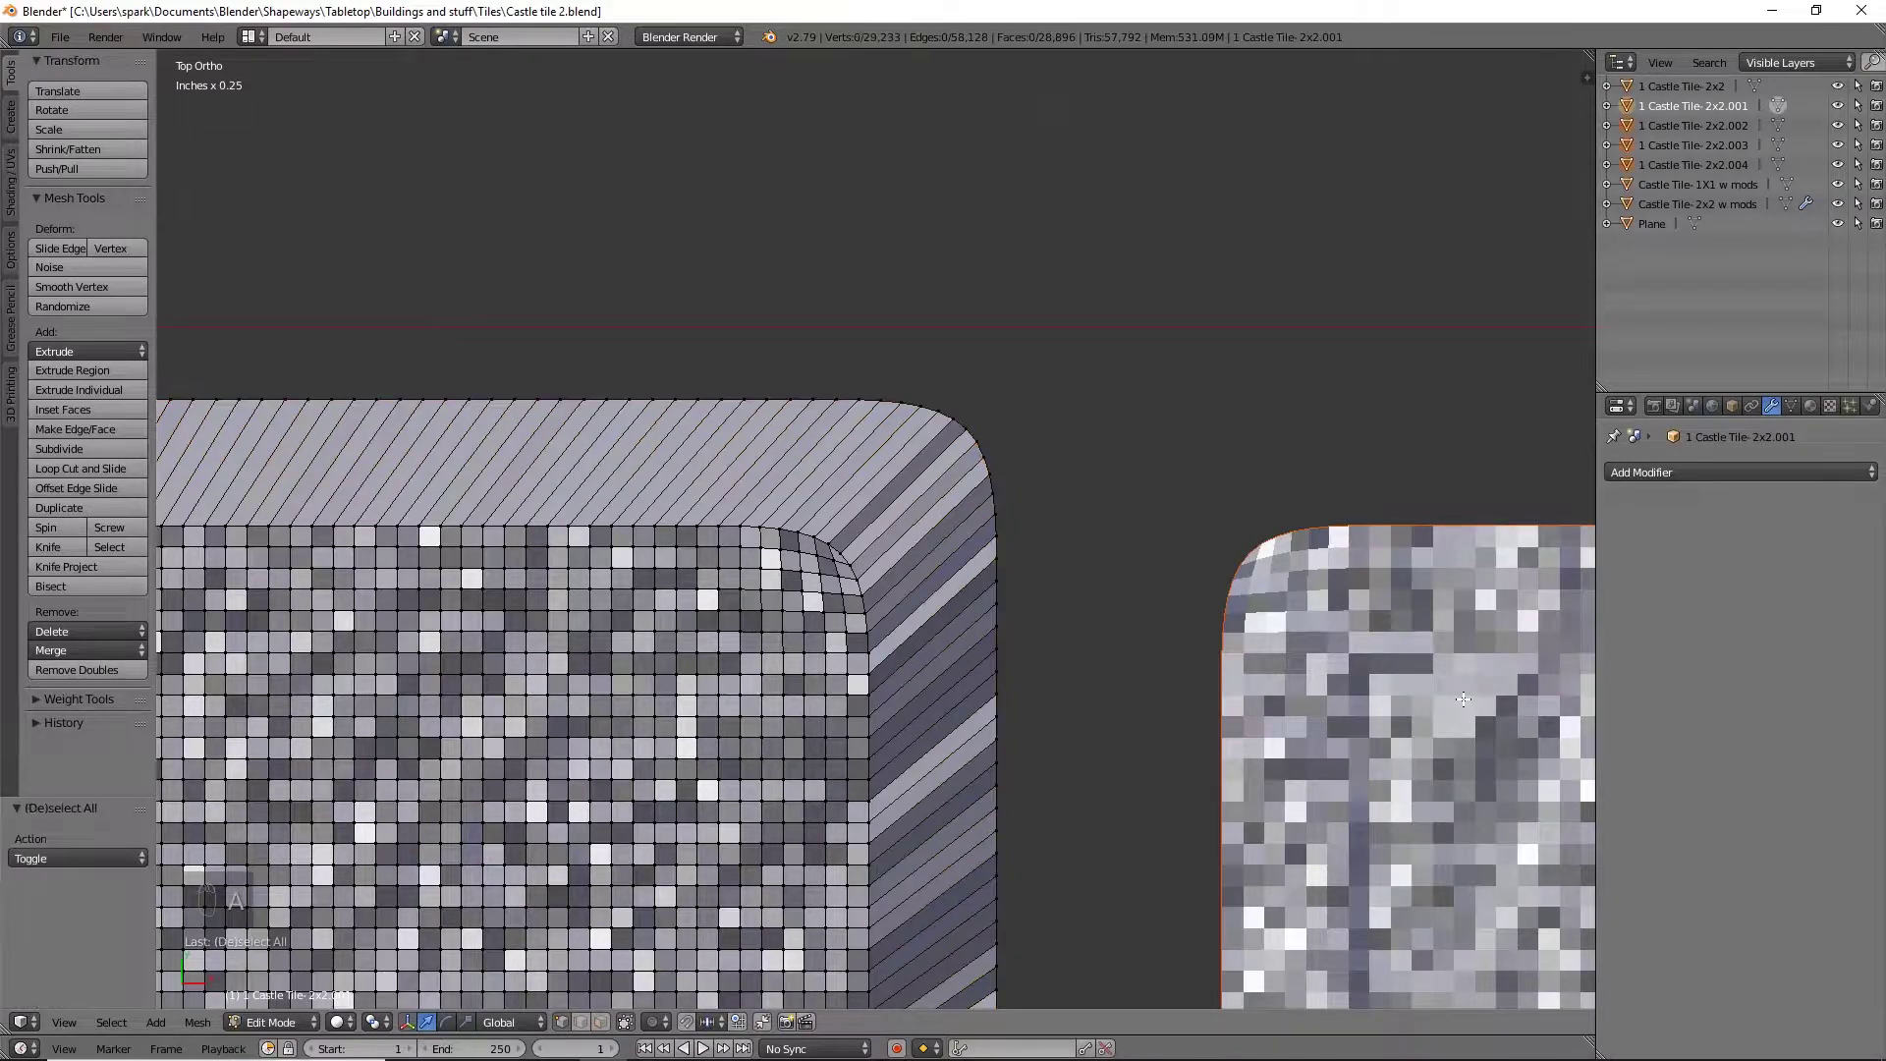
{"action": "key", "text": "b"}
{"action": "left_click_drag", "start_coordinate": [833, 346], "coordinate": [1125, 541]}
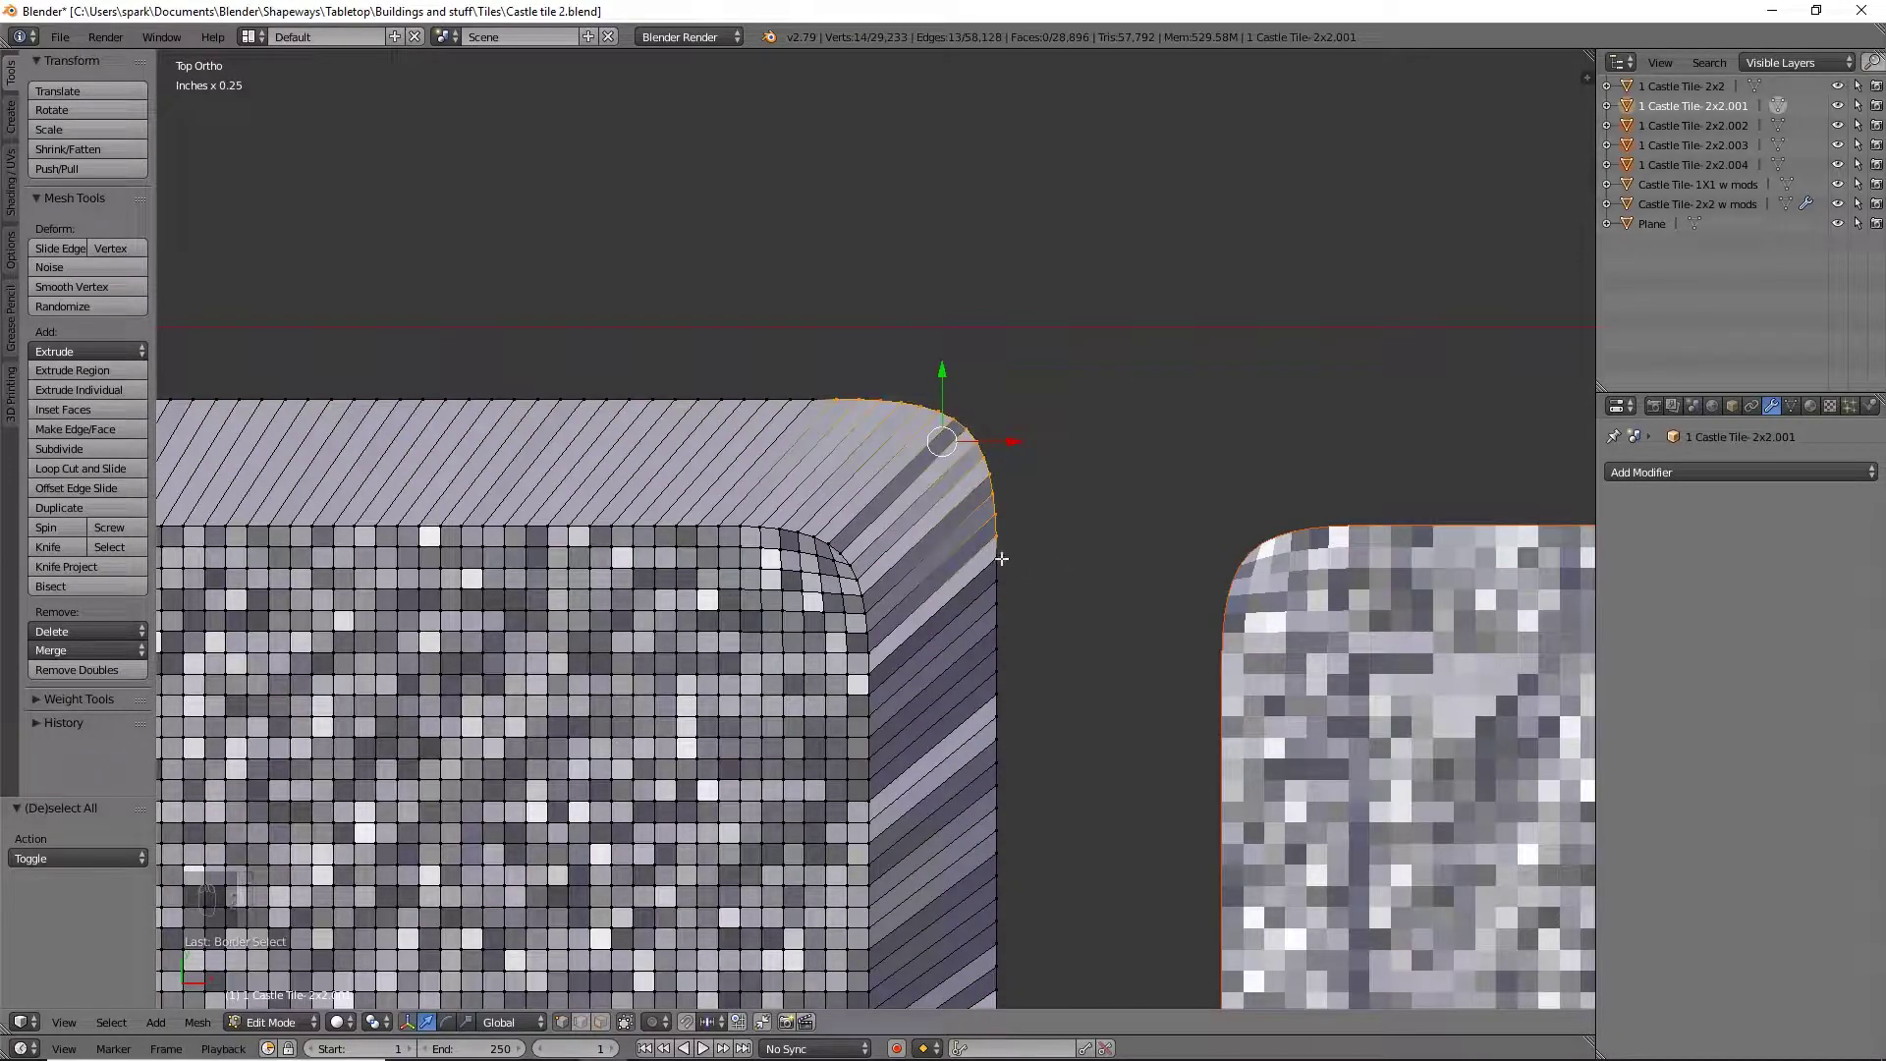
{"action": "right_click", "coordinate": [830, 394], "text": "shift"}
{"action": "key", "text": "alt+m"}
{"action": "left_click", "coordinate": [1084, 505]}
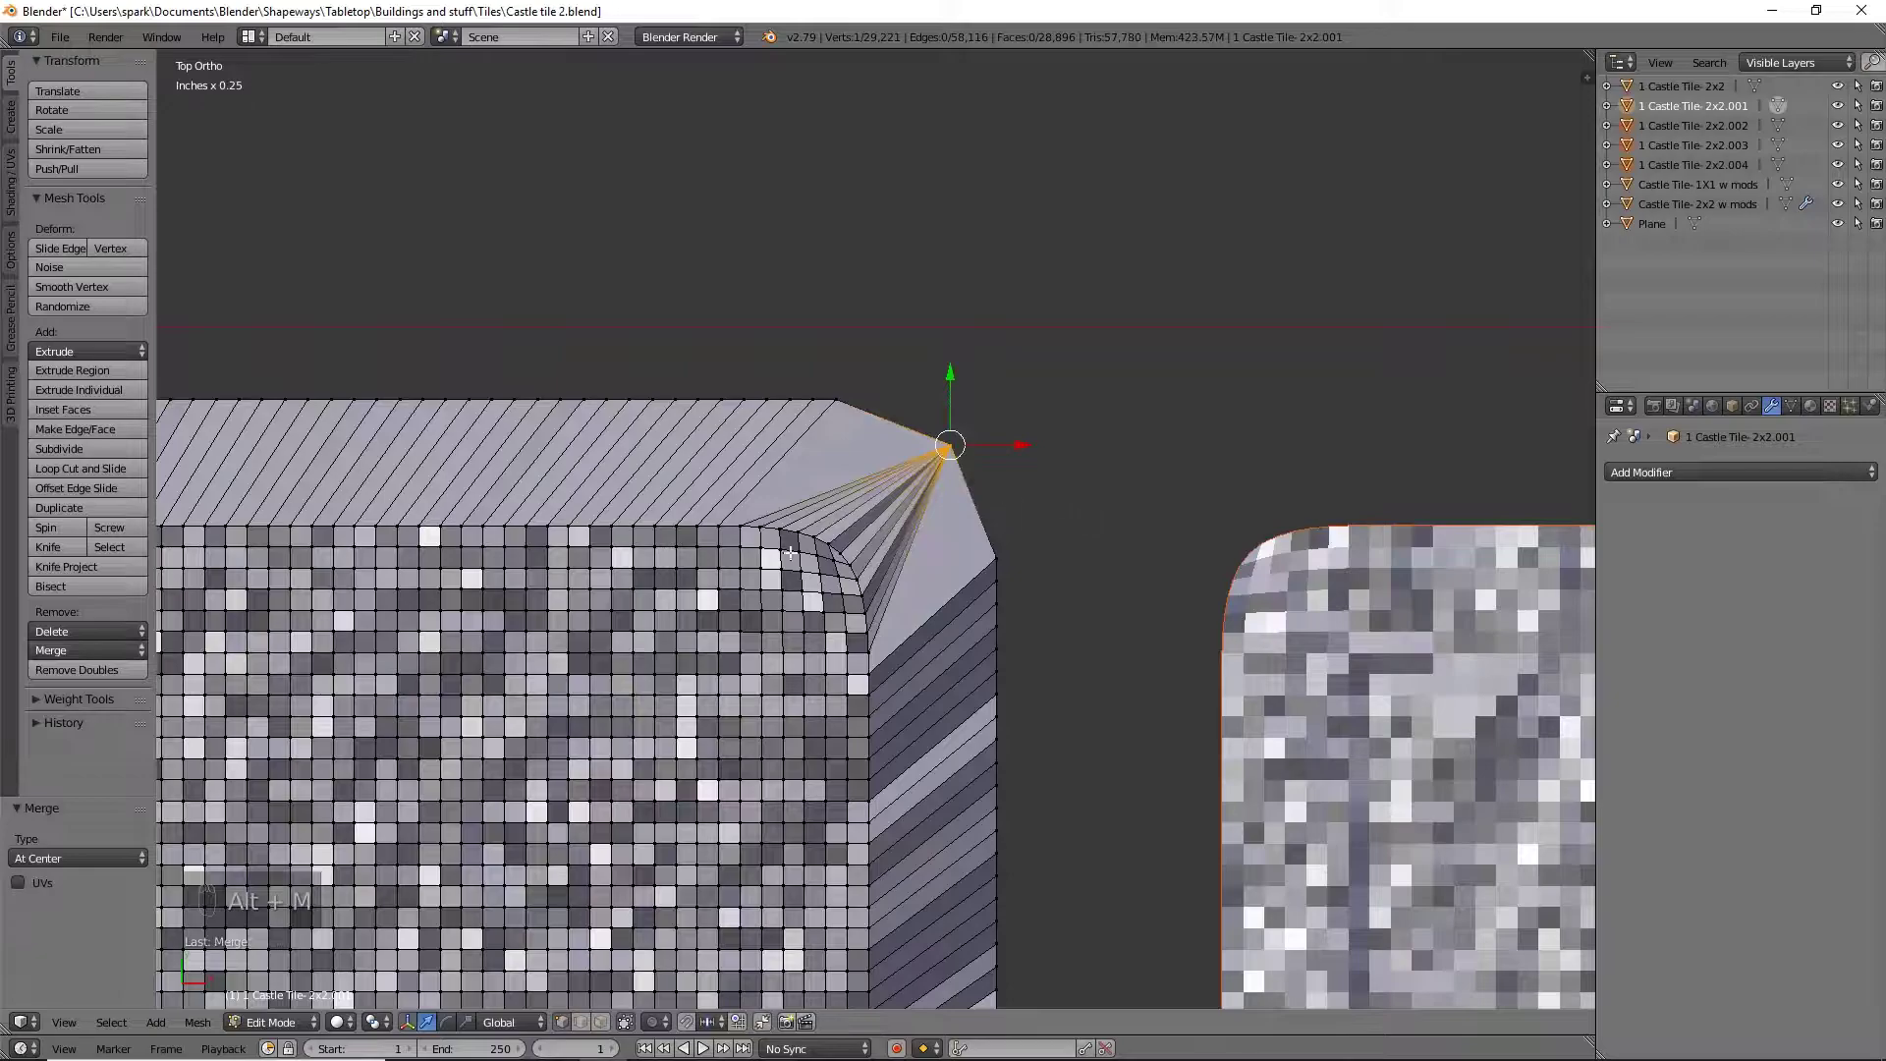
Move the merged vertex up along Y and about 11.9 thou along X to square off the skirt's upper-right corner
{"action": "scroll", "coordinate": [1098, 387], "scroll_direction": "up", "scroll_amount": 3}
{"action": "left_click_drag", "start_coordinate": [927, 359], "coordinate": [961, 292]}
{"action": "left_click_drag", "start_coordinate": [989, 357], "coordinate": [1069, 359]}
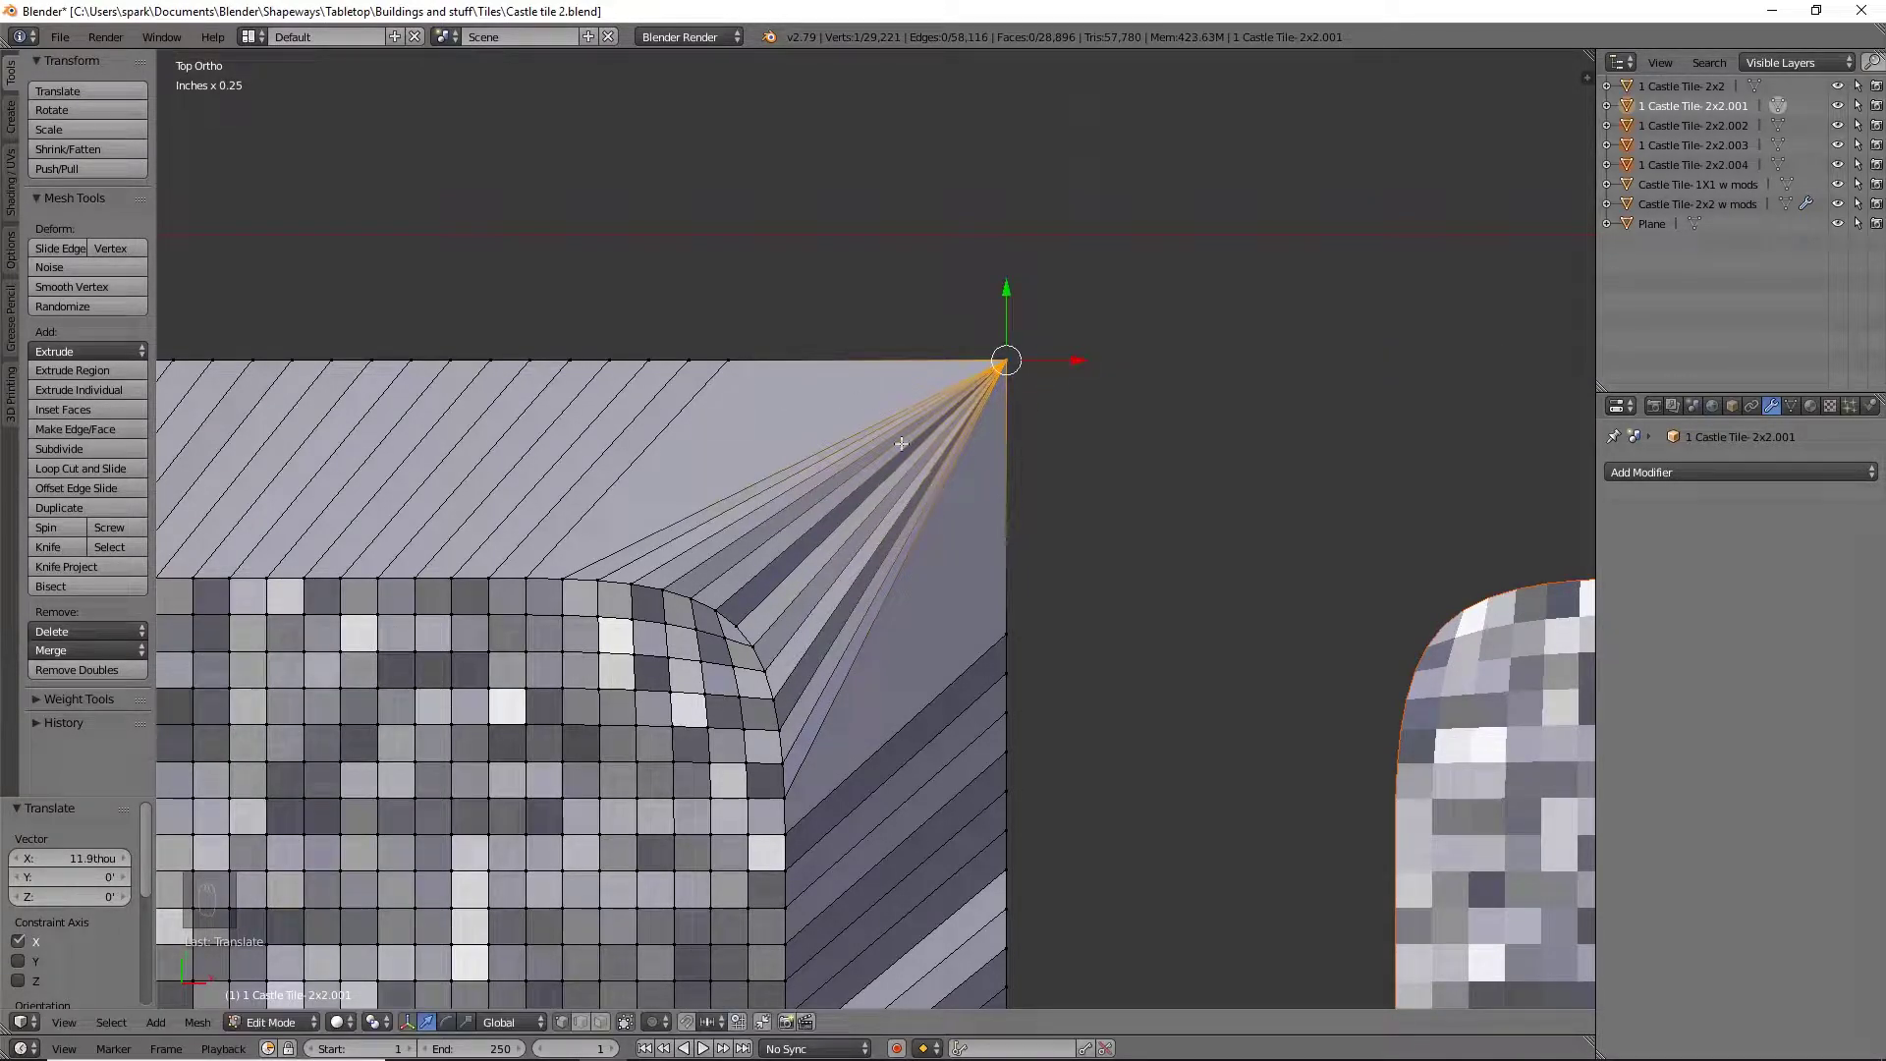
Box-select the bottom outer vertices of the skirt's lower-right corner and align them with a Y scale of 0
{"action": "scroll", "coordinate": [998, 506], "scroll_direction": "down", "scroll_amount": 4}
{"action": "middle_click_drag", "start_coordinate": [1103, 598], "coordinate": [1006, 492]}
{"action": "middle_click_drag", "start_coordinate": [1035, 384], "coordinate": [1027, 497]}
{"action": "scroll", "coordinate": [1091, 204], "scroll_direction": "up", "scroll_amount": 3}
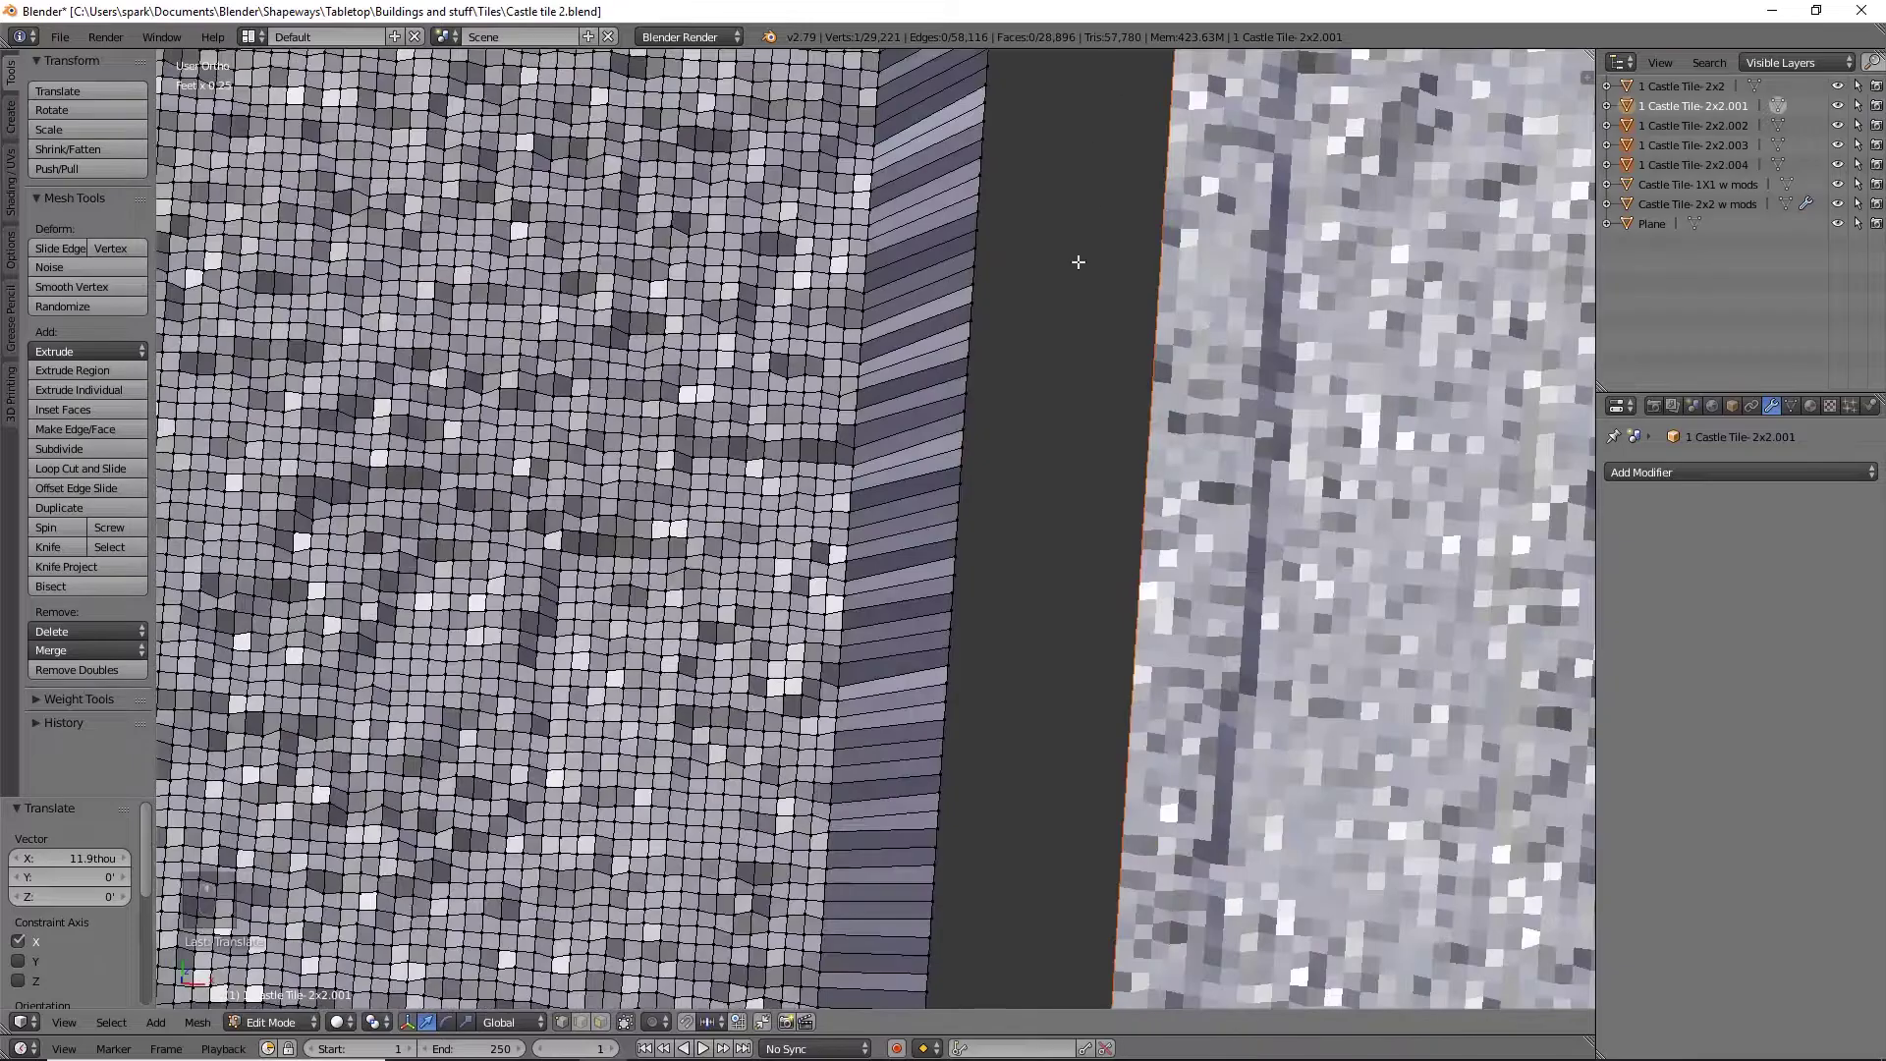
{"action": "scroll", "coordinate": [1090, 203], "scroll_direction": "down", "scroll_amount": 5}
{"action": "key", "text": "KP_7"}
{"action": "scroll", "coordinate": [1128, 475], "scroll_direction": "down", "scroll_amount": 3}
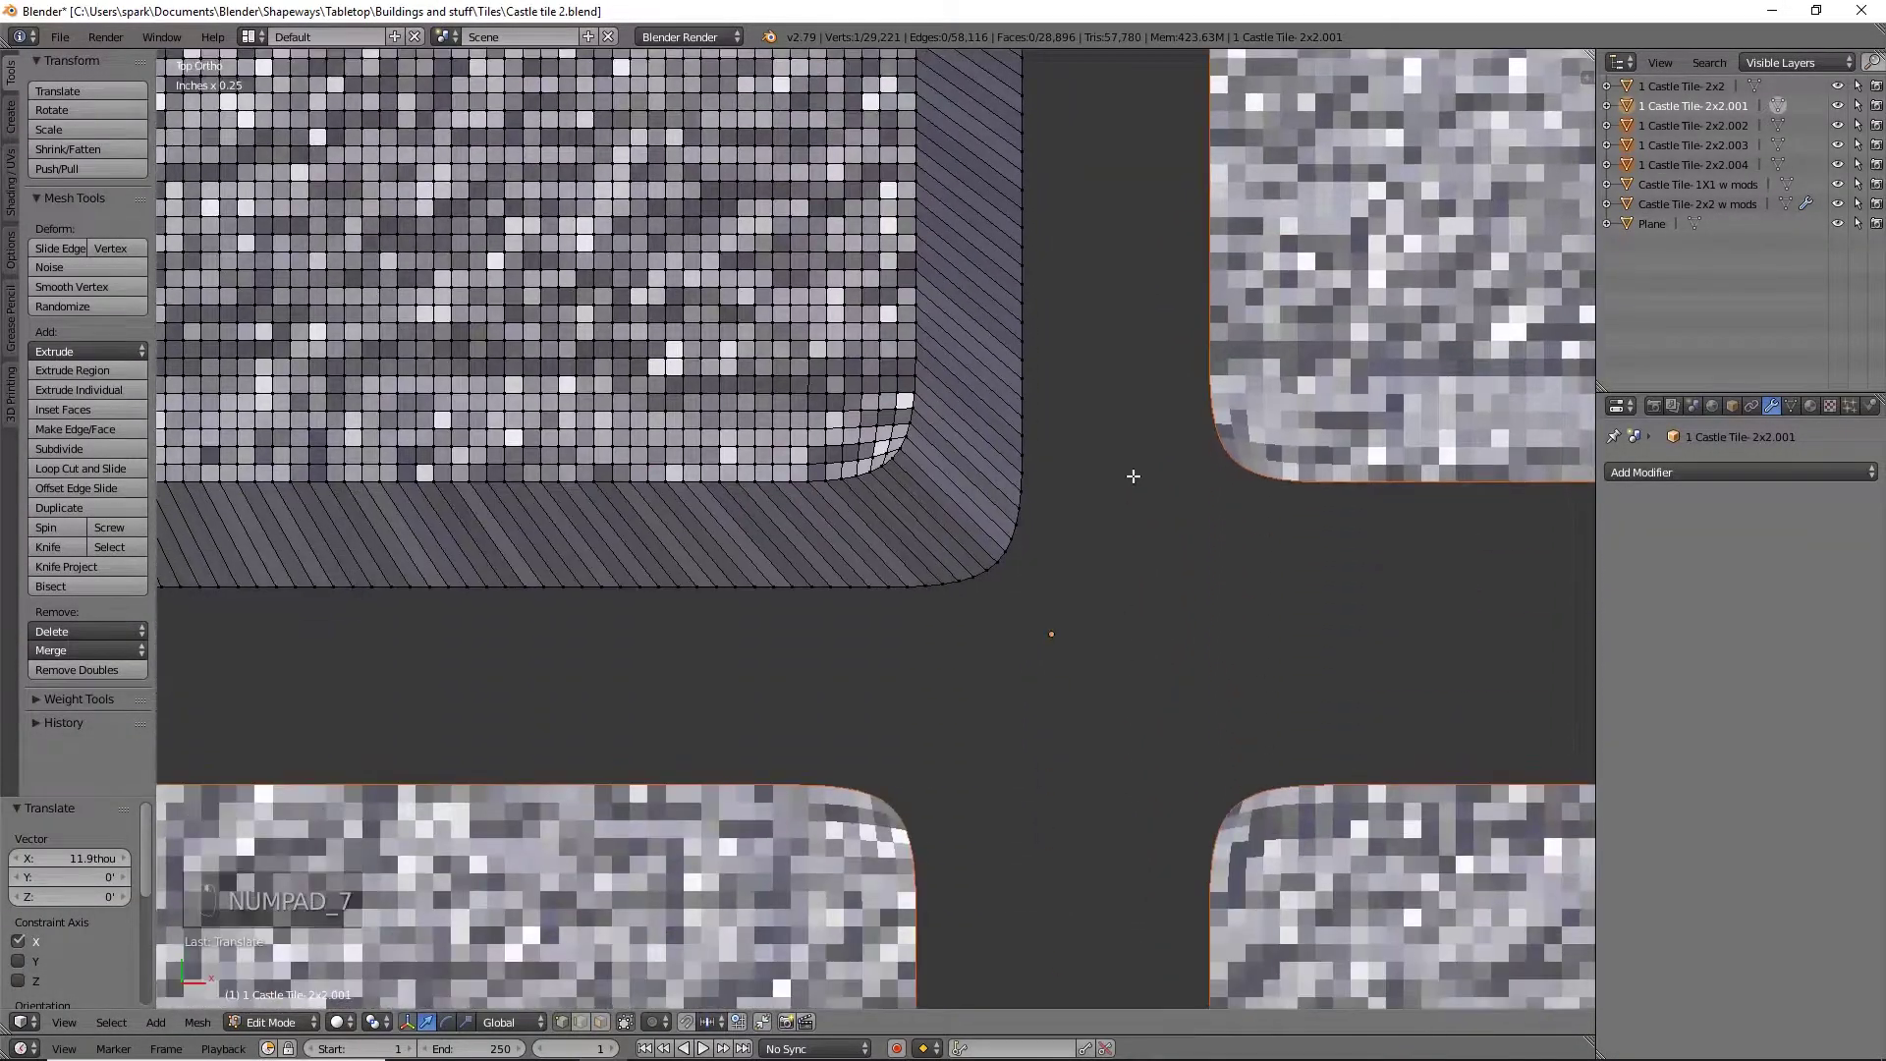
{"action": "scroll", "coordinate": [1090, 527], "scroll_direction": "up", "scroll_amount": 6}
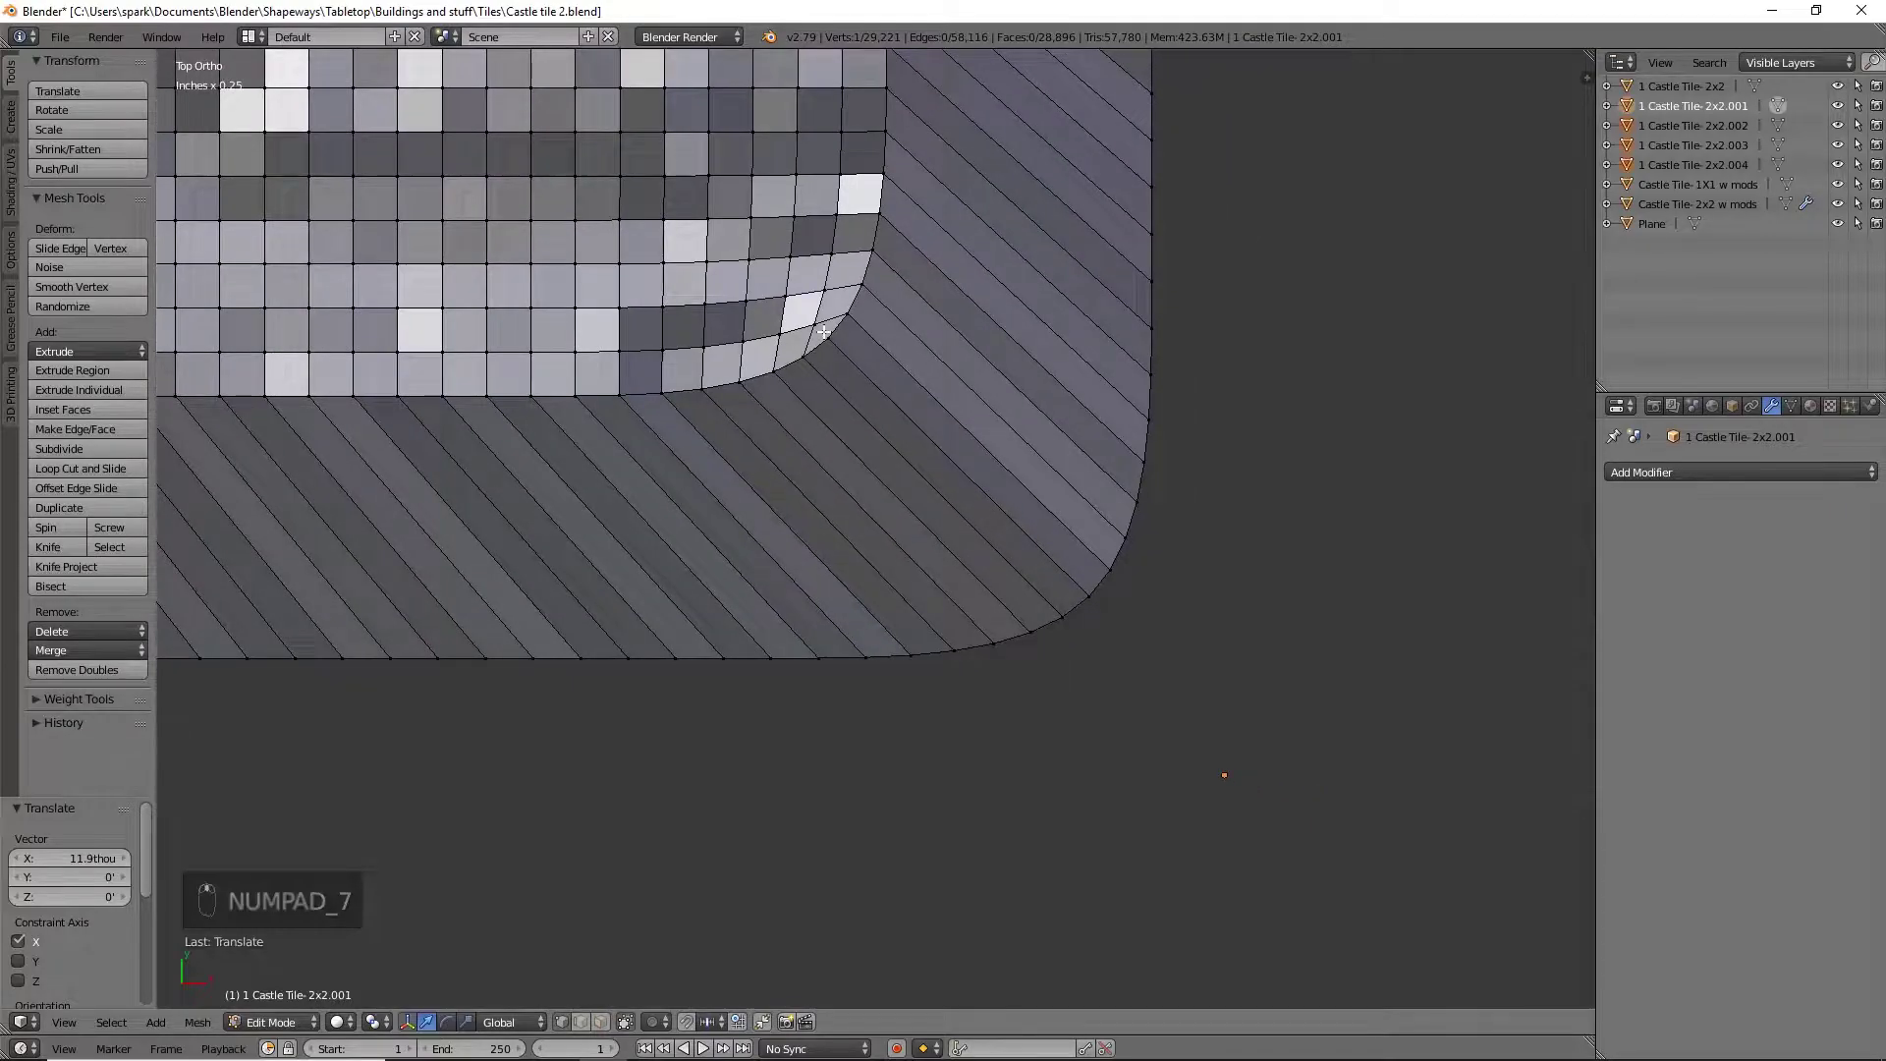
{"action": "key", "text": "a"}
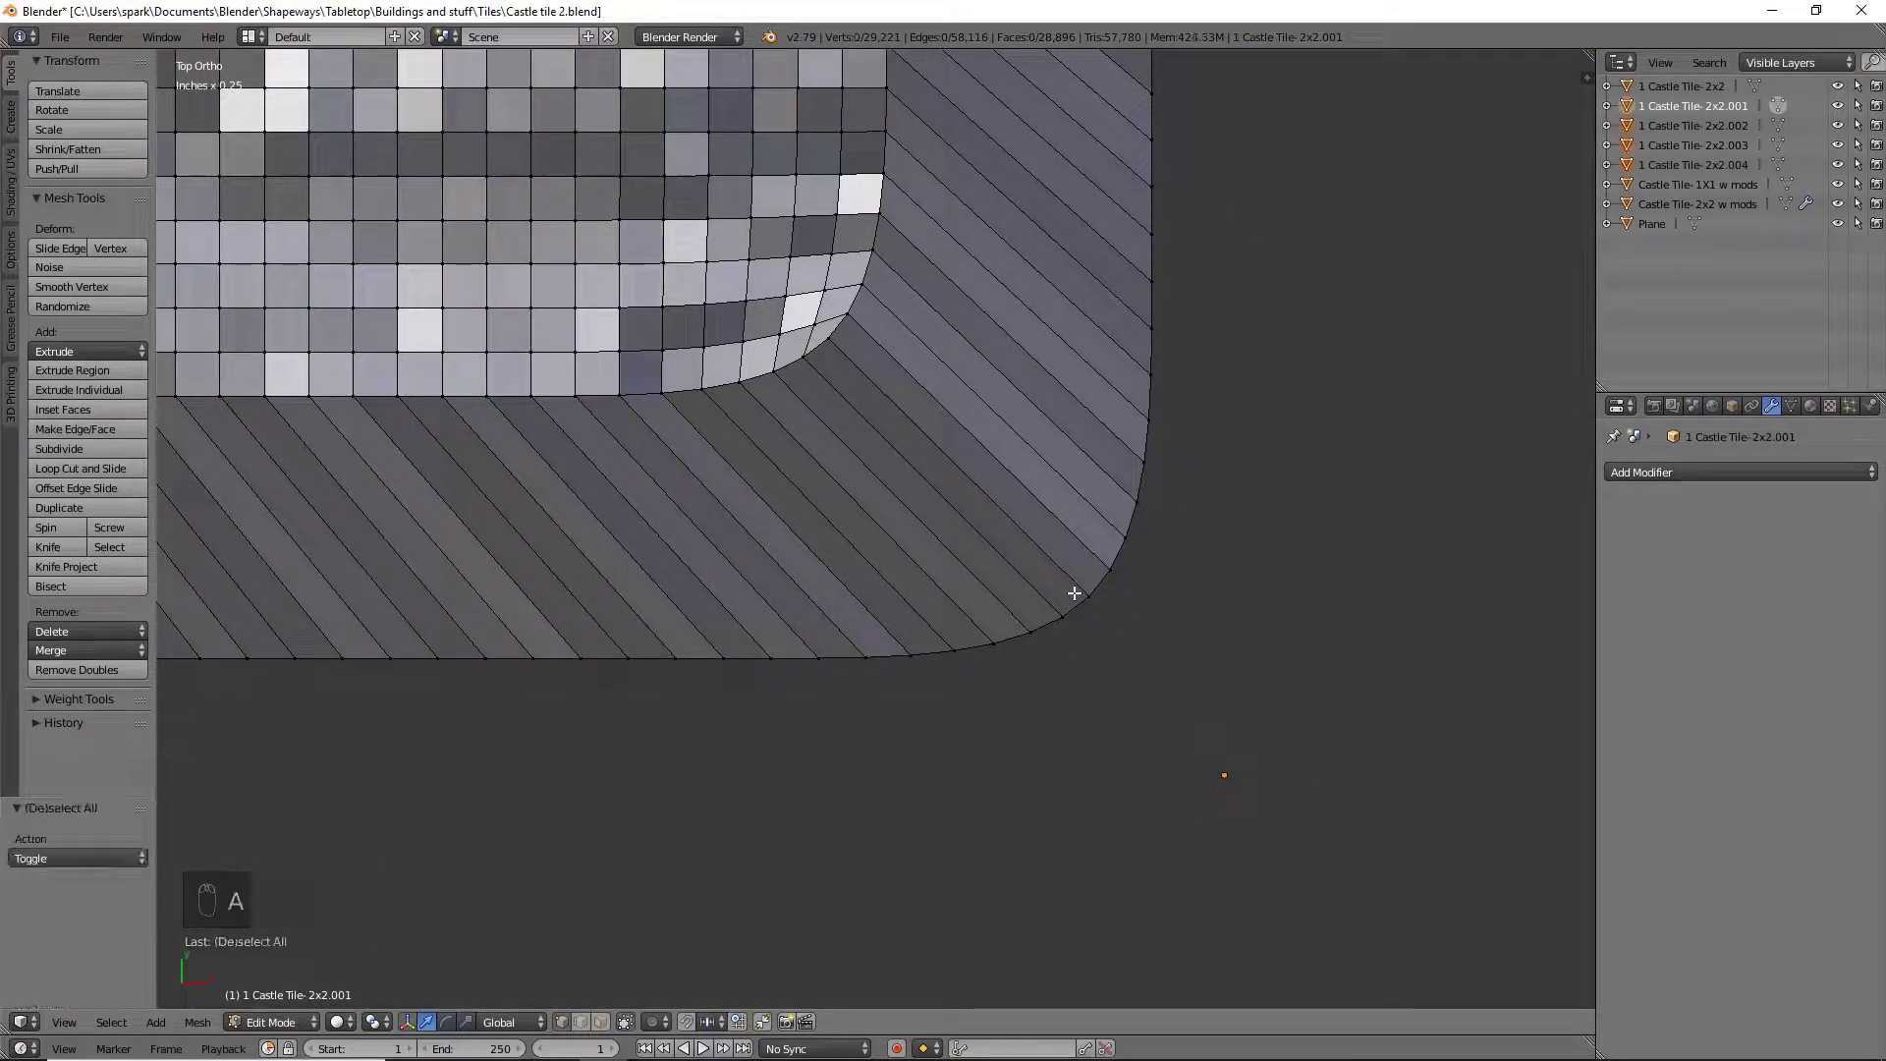
{"action": "key", "text": "b"}
{"action": "left_click_drag", "start_coordinate": [685, 580], "coordinate": [1191, 743]}
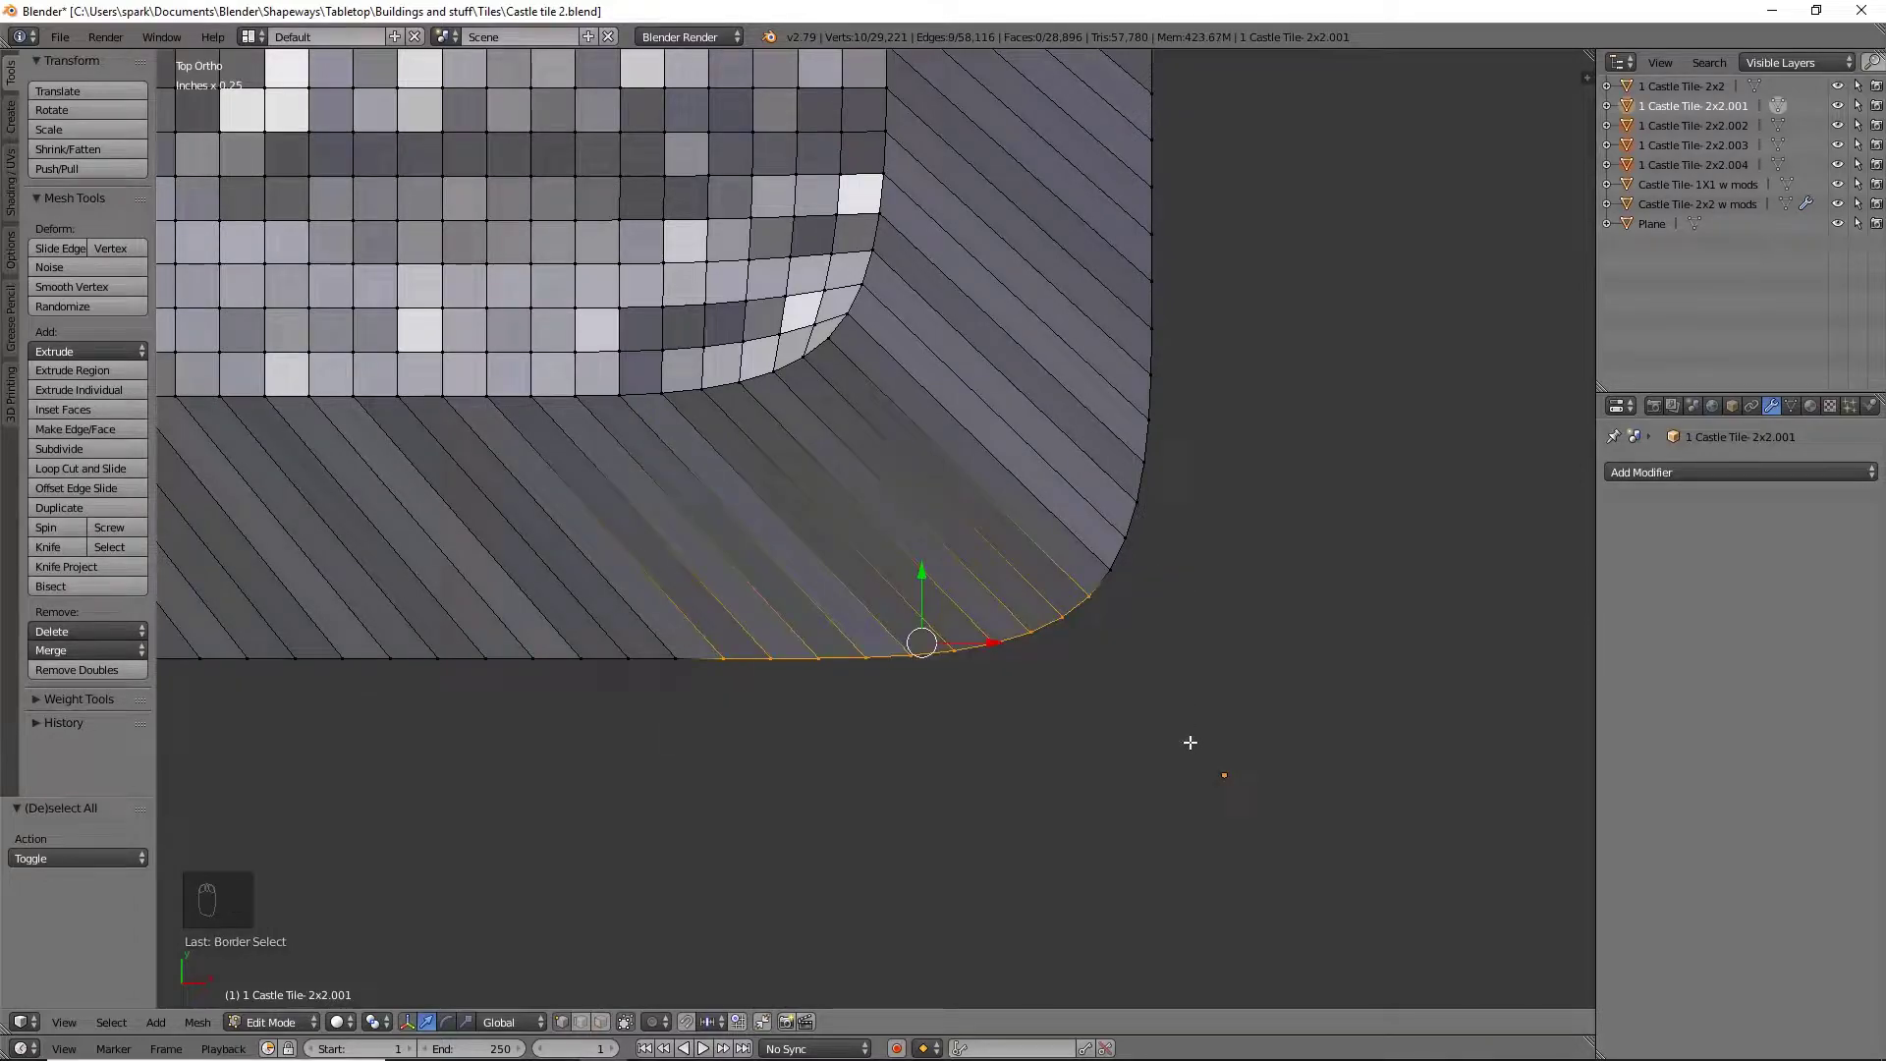
{"action": "key", "text": "s"}
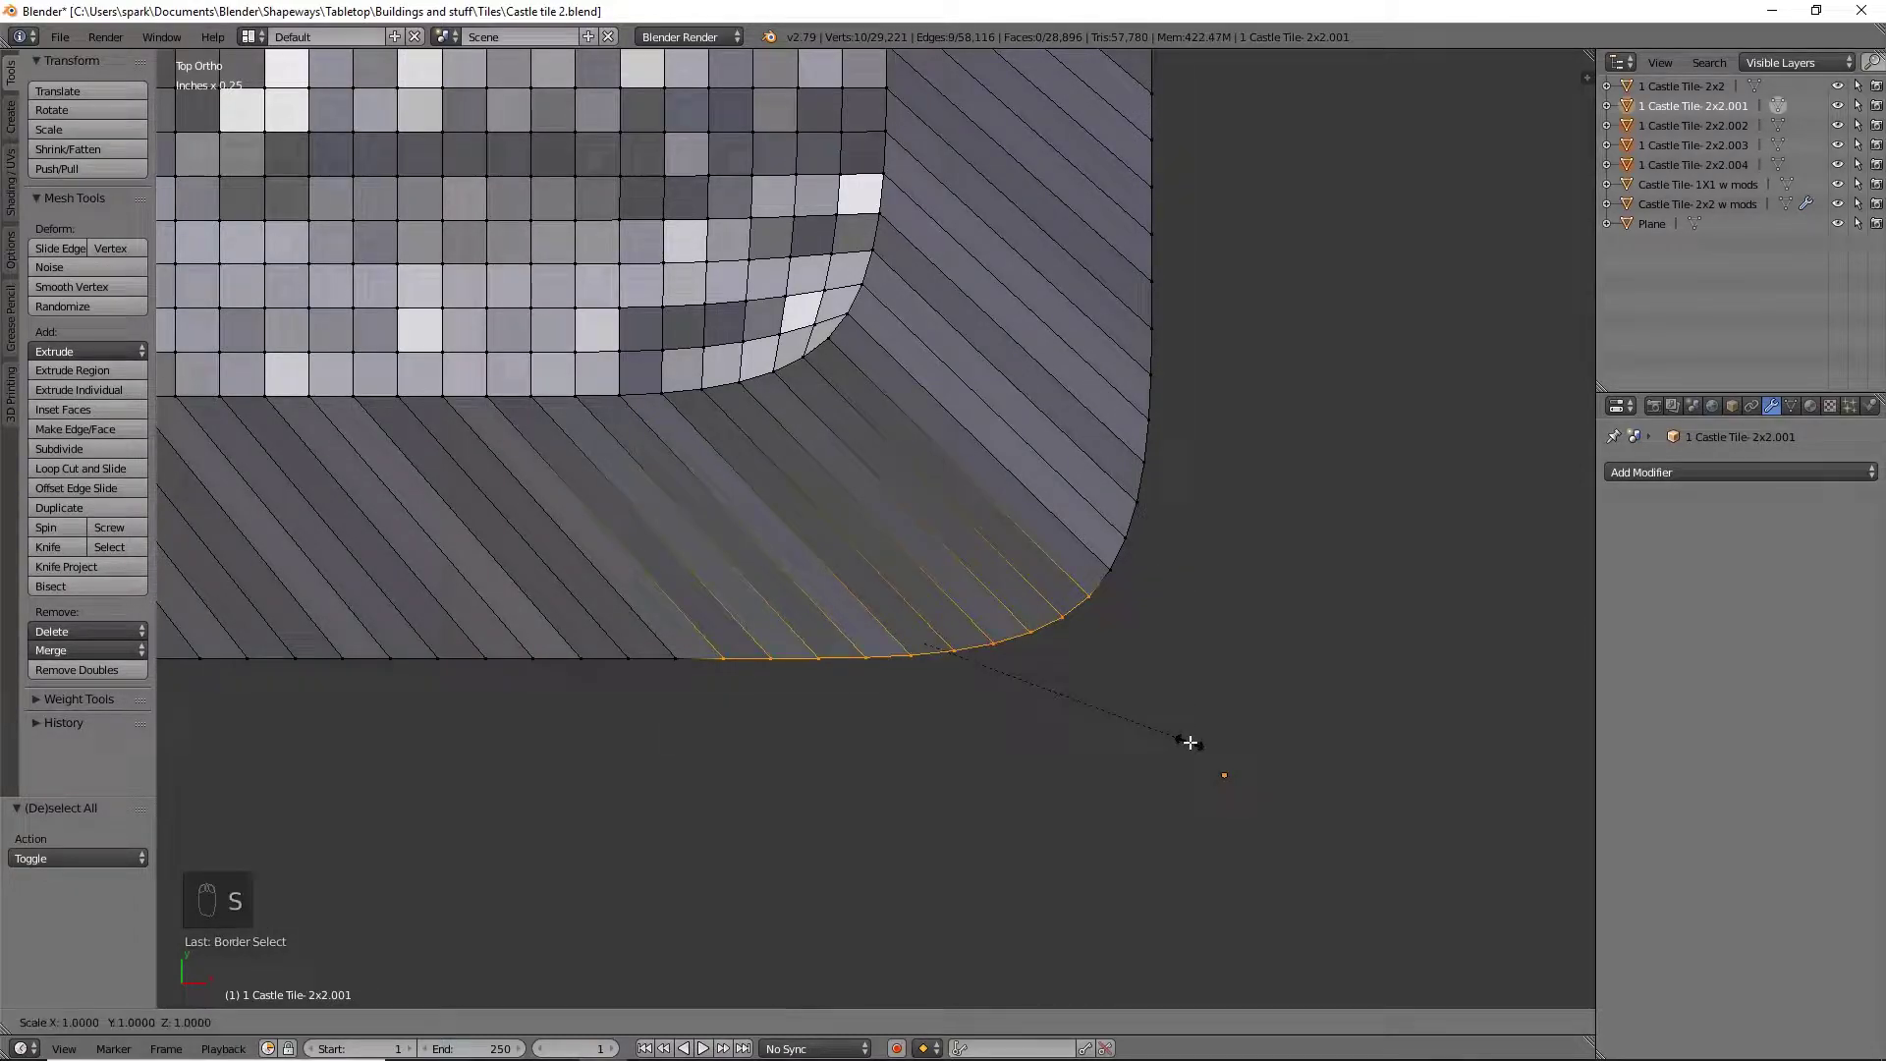
{"action": "key", "text": "y"}
{"action": "key", "text": "0"}
{"action": "key", "text": "Return"}
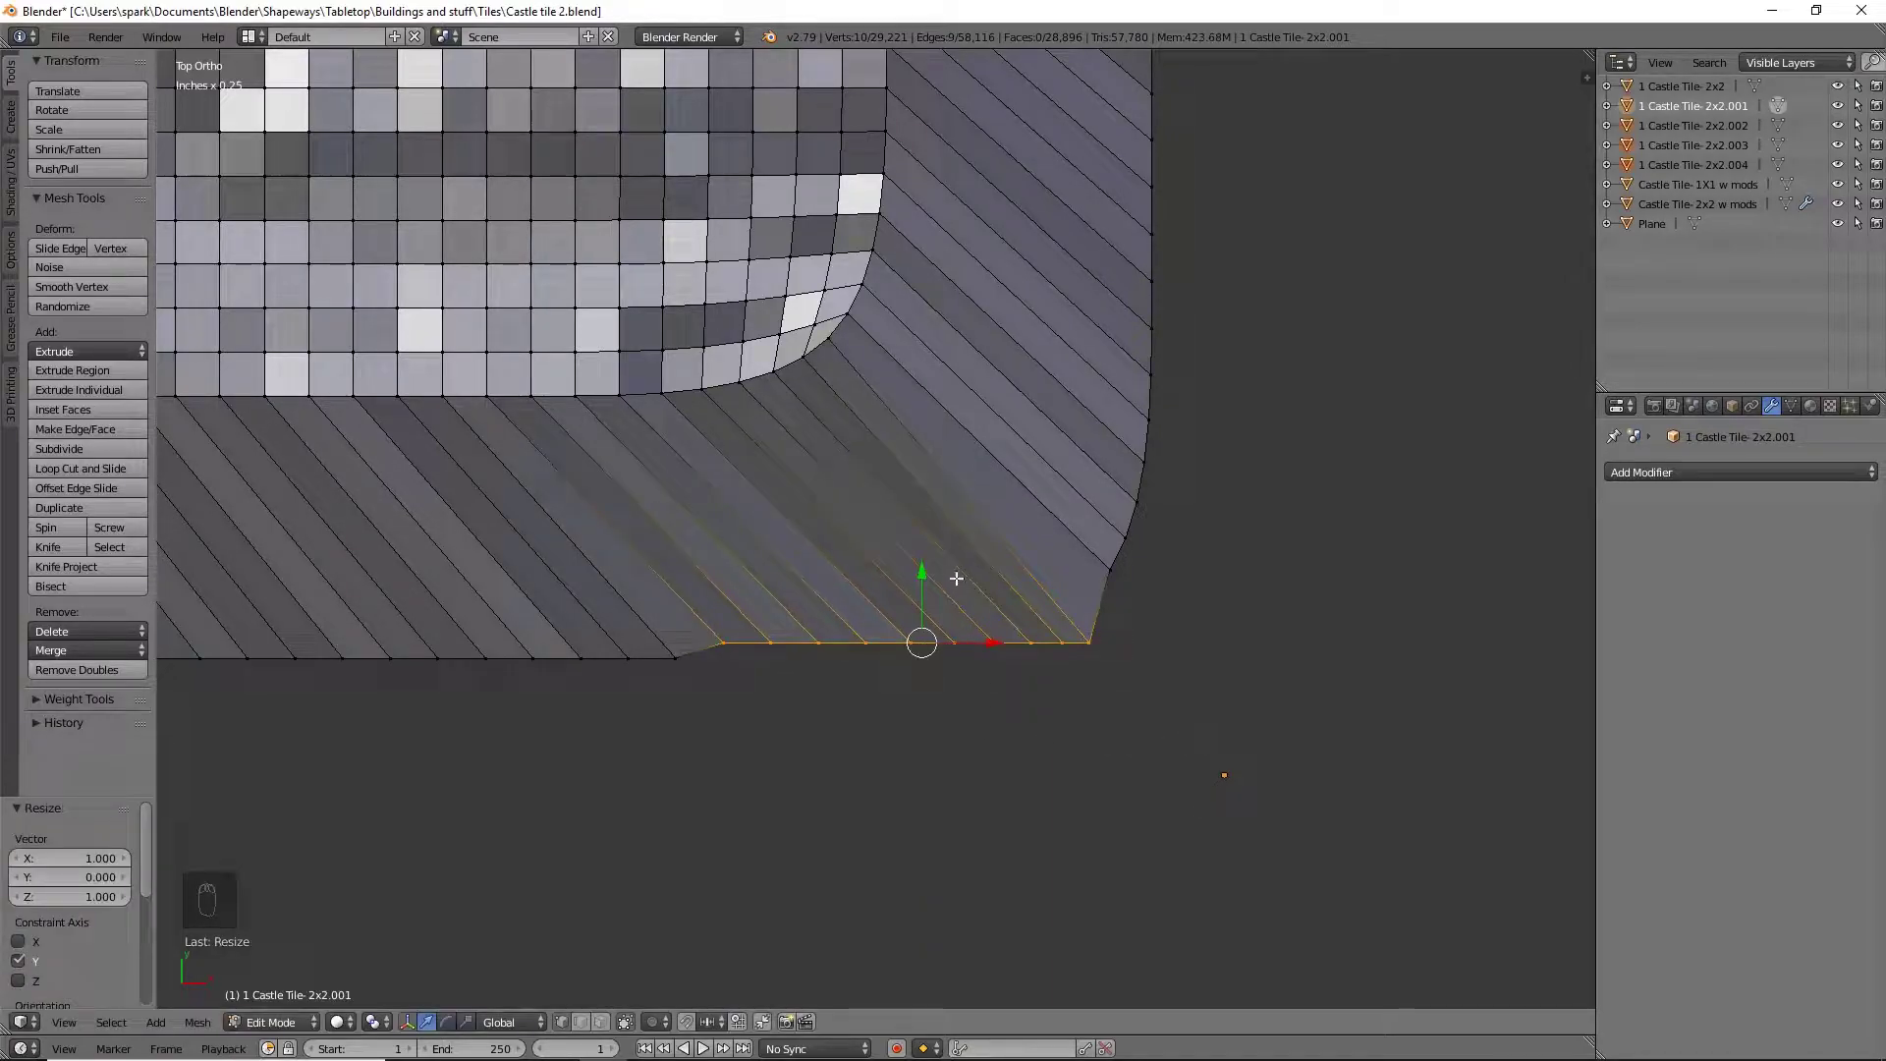
Move the aligned vertices about 1.8 thou down along Y, level with the skirt's bottom edge
{"action": "key", "text": "g"}
{"action": "key", "text": "y"}
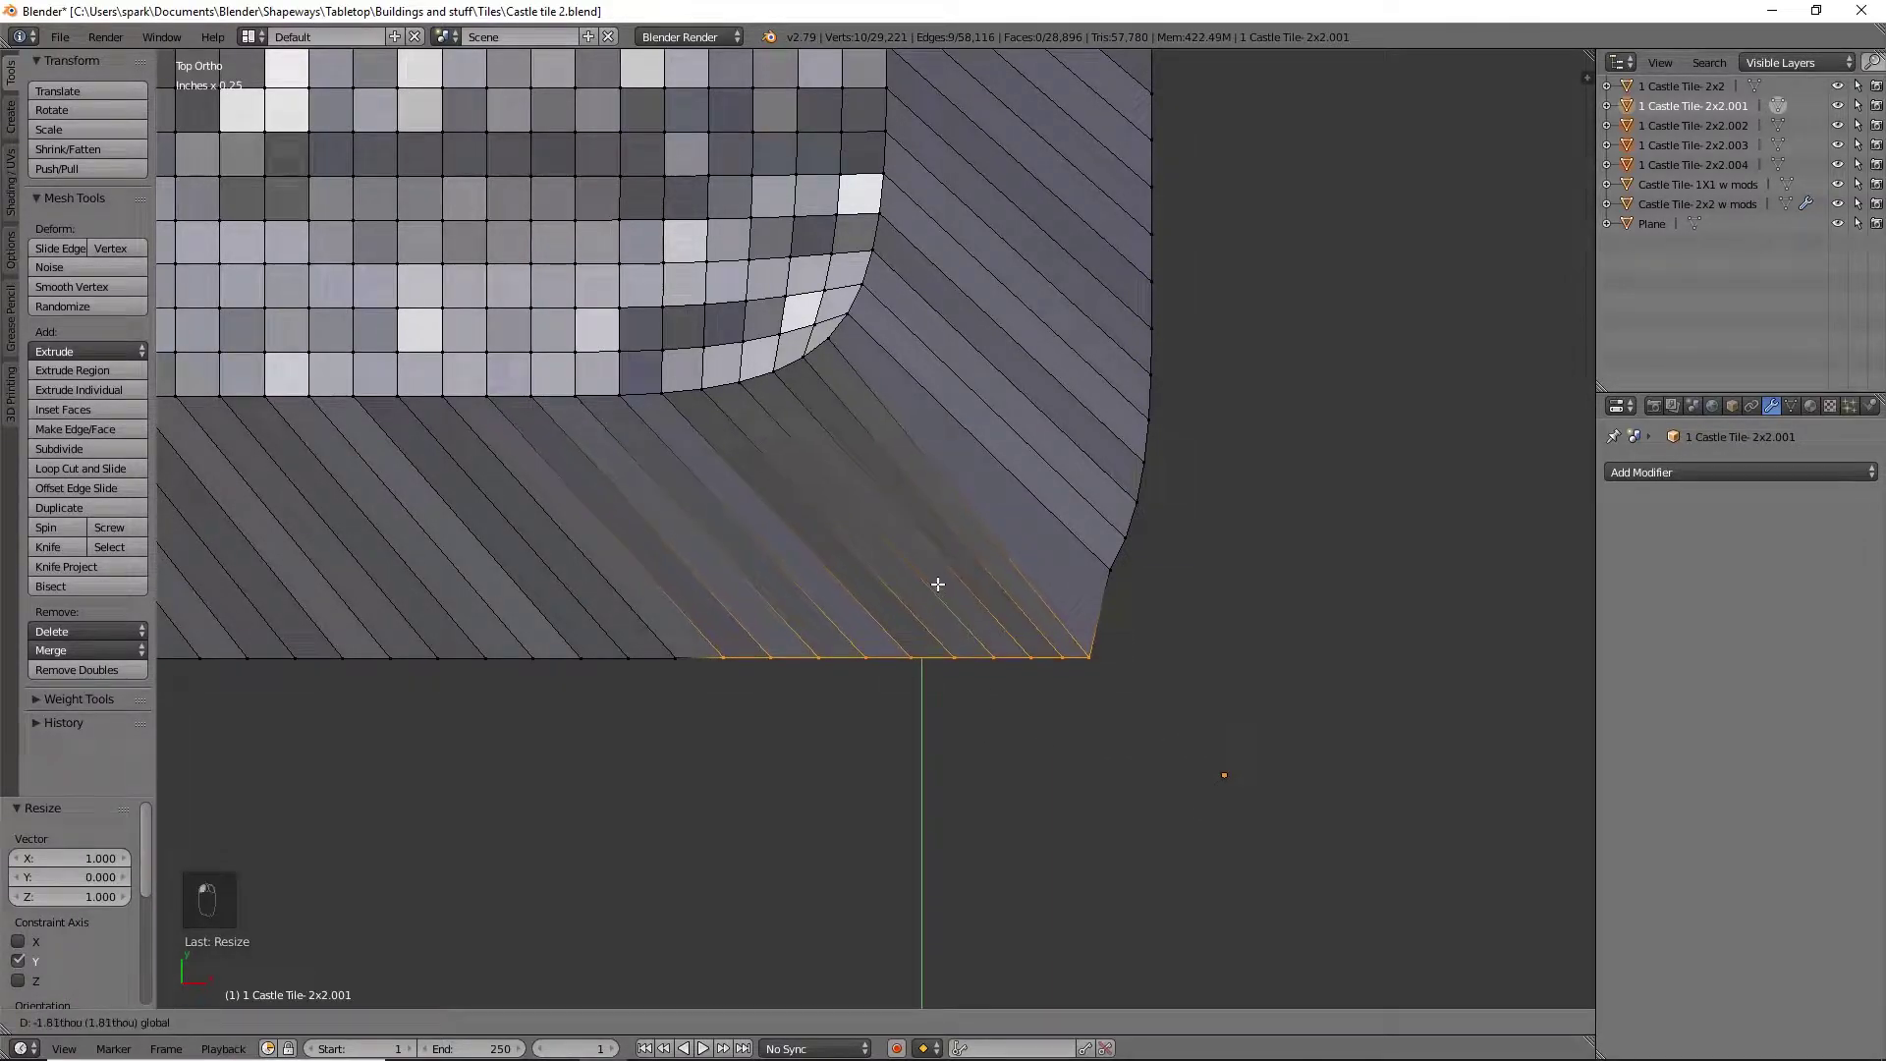
{"action": "left_click", "coordinate": [937, 584]}
Select only the right-side outer vertices of the lower-right corner, including the corner point, and align them with an X scale of 0
{"action": "key", "text": "a"}
{"action": "key", "text": "b"}
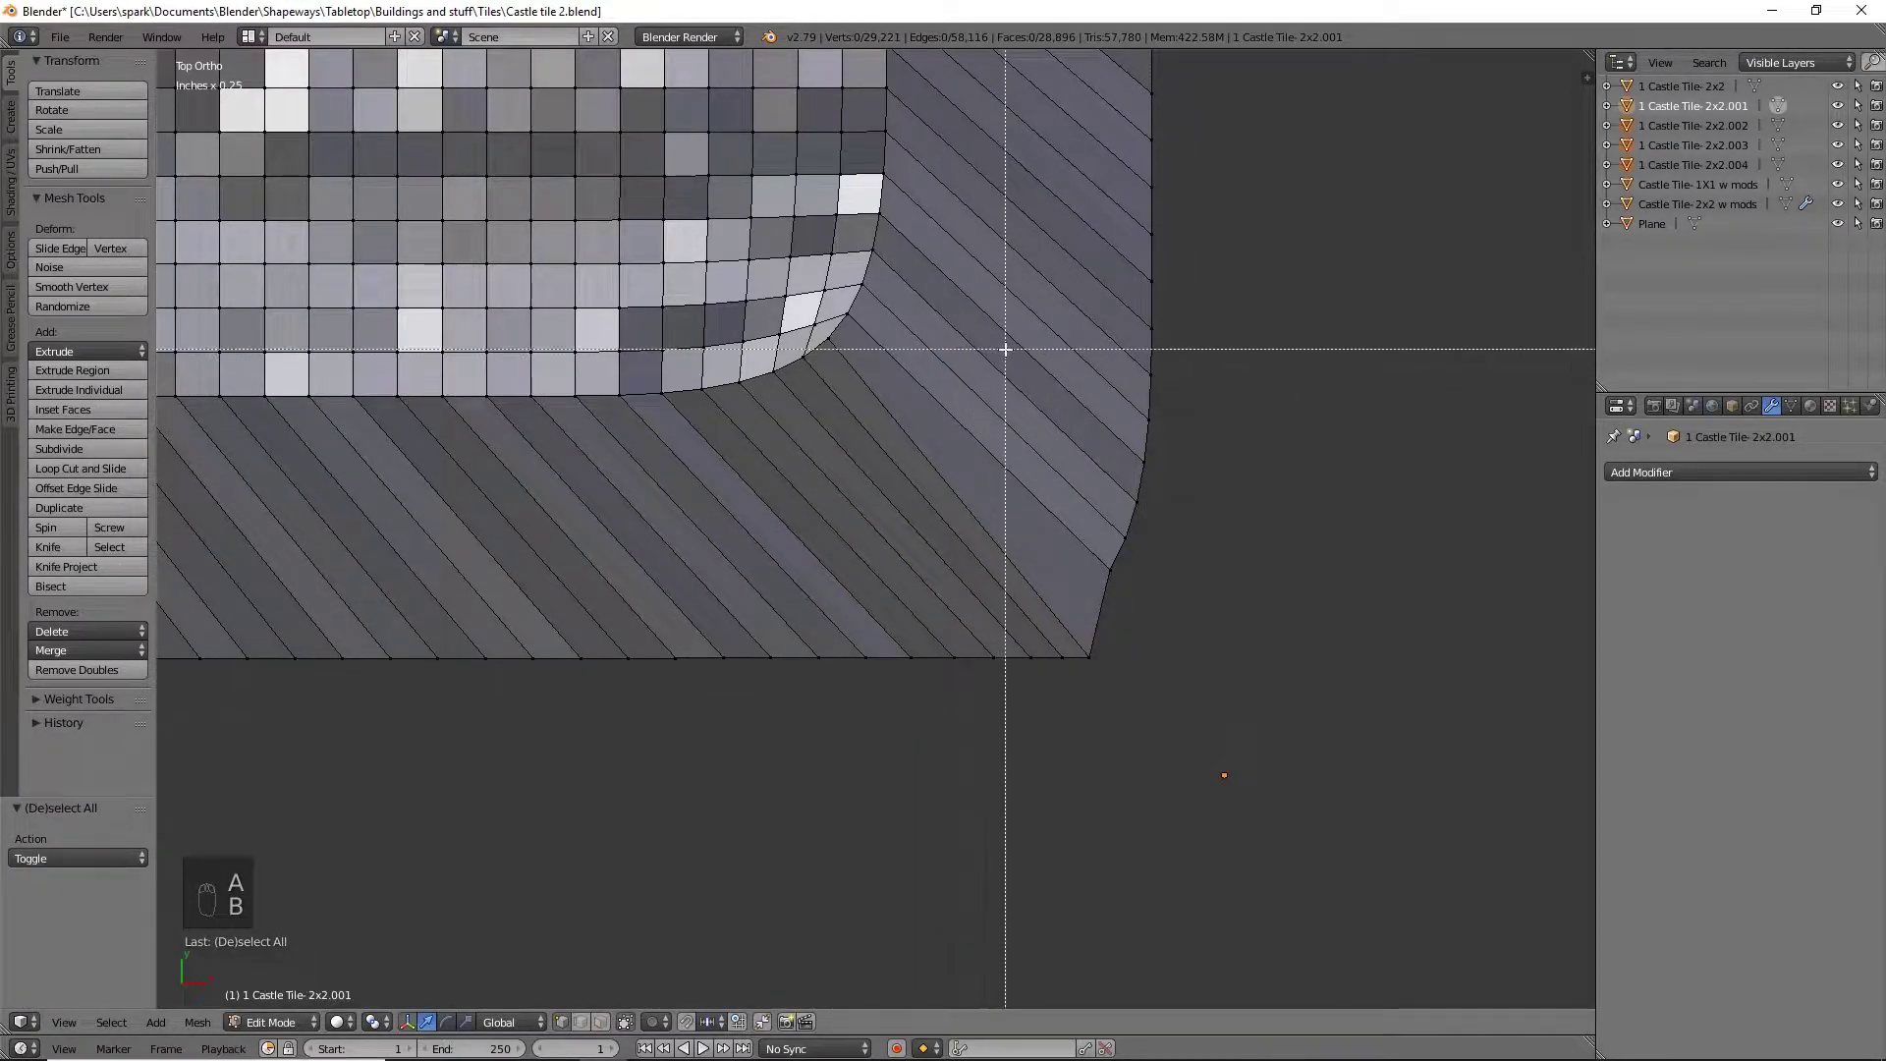
{"action": "left_click_drag", "start_coordinate": [1006, 348], "coordinate": [1279, 723]}
{"action": "right_click", "coordinate": [1032, 656], "text": "shift"}
{"action": "right_click", "coordinate": [1066, 658], "text": "shift"}
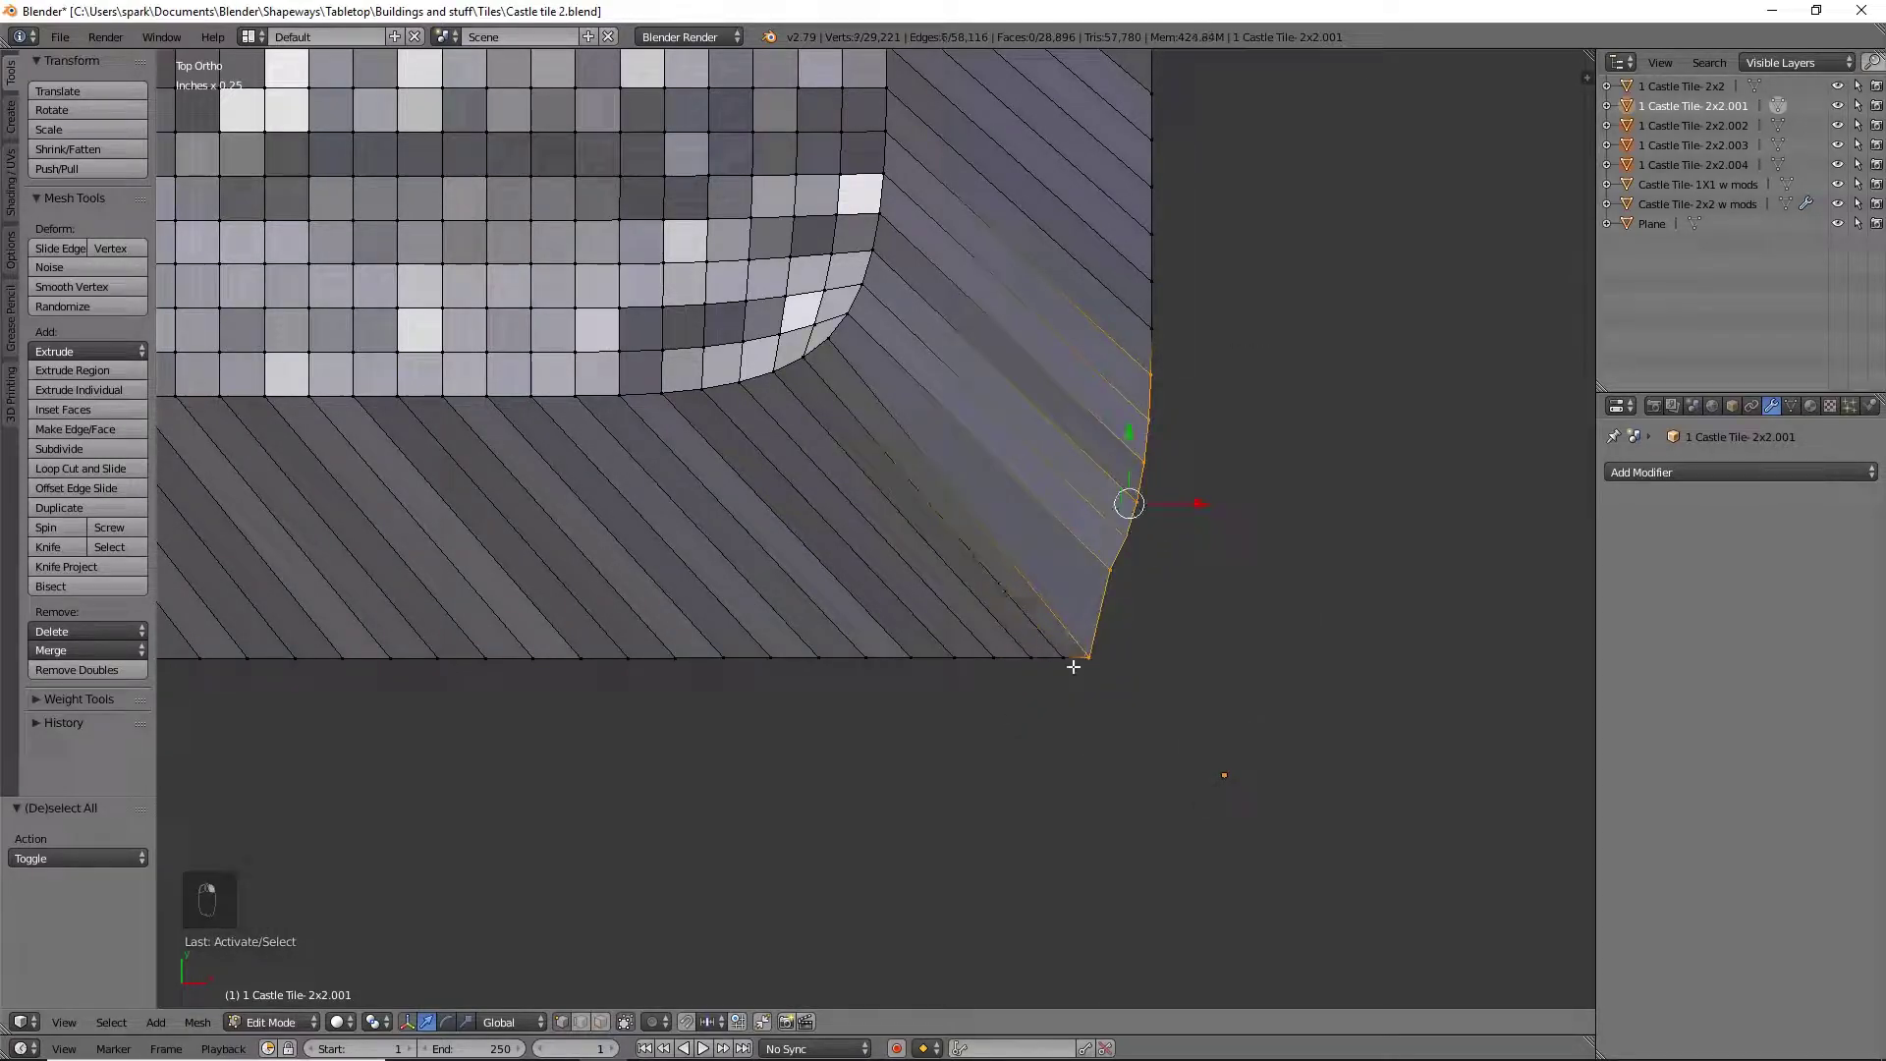
{"action": "key", "text": "s"}
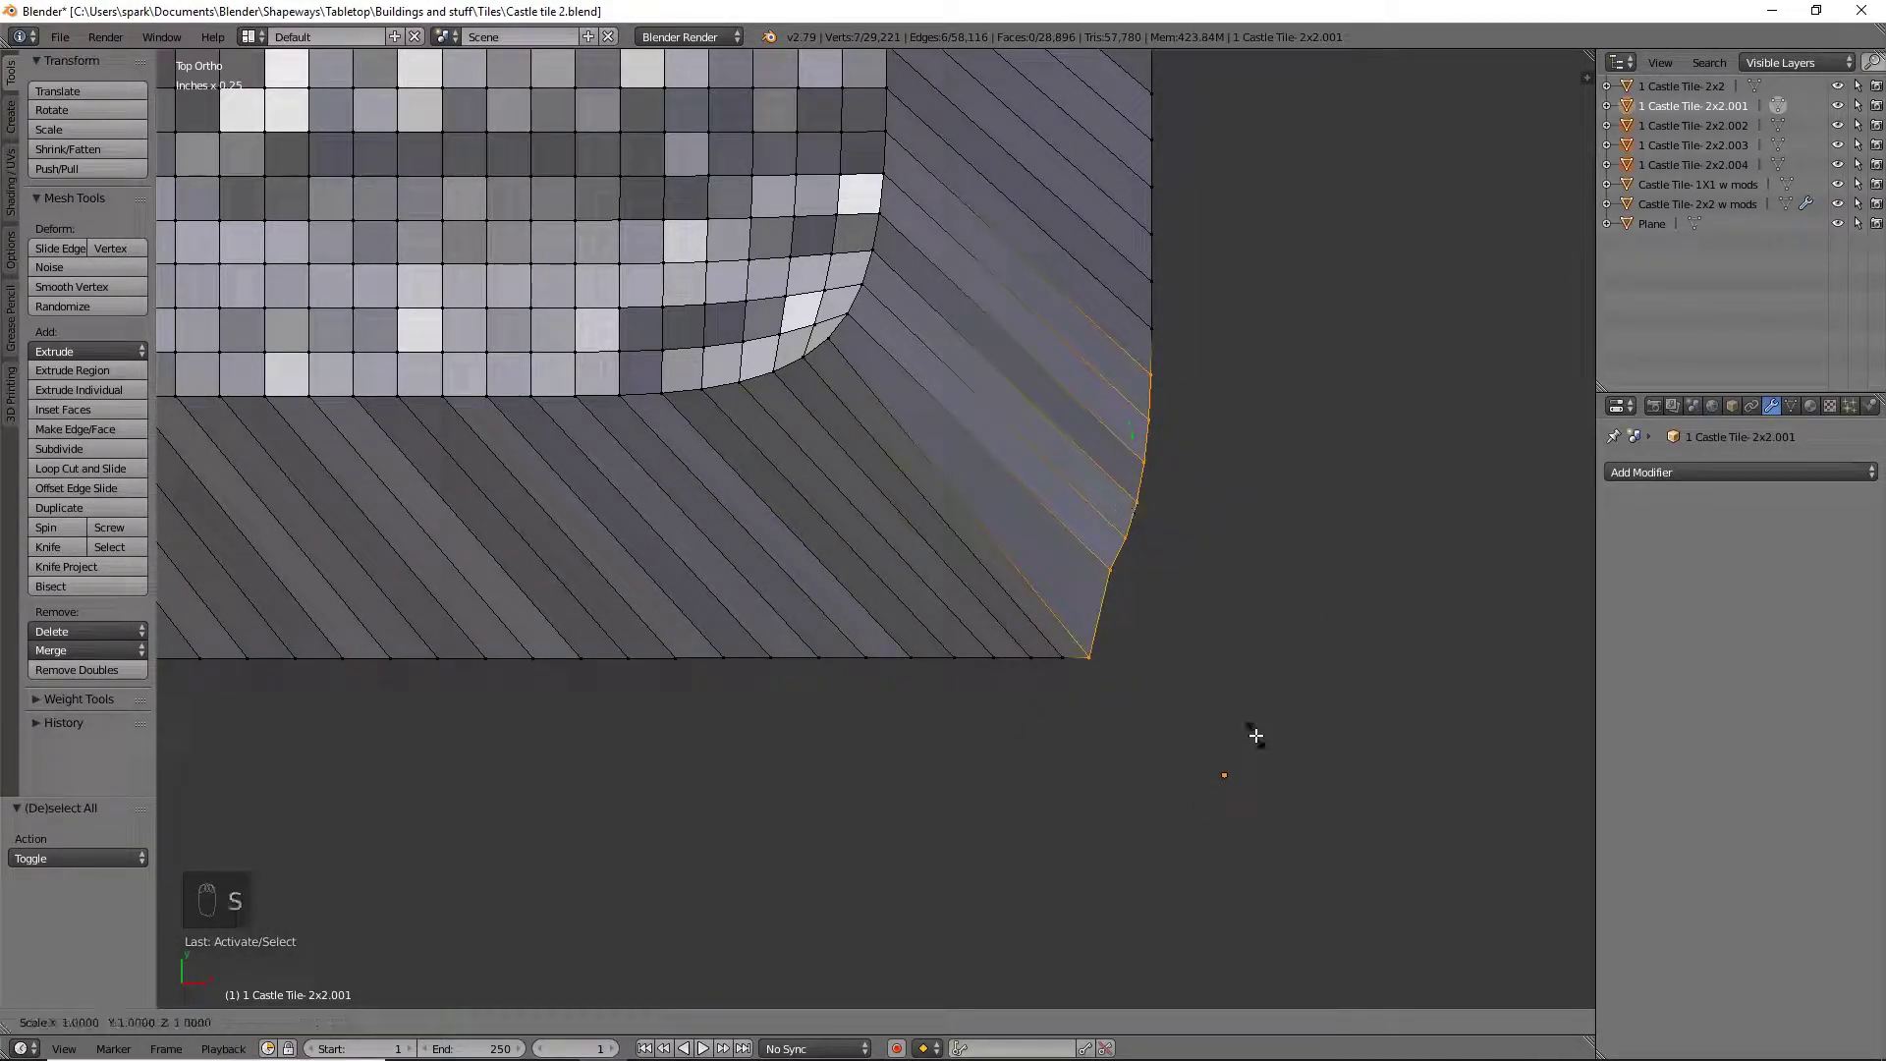
{"action": "key", "text": "x"}
{"action": "key", "text": "0"}
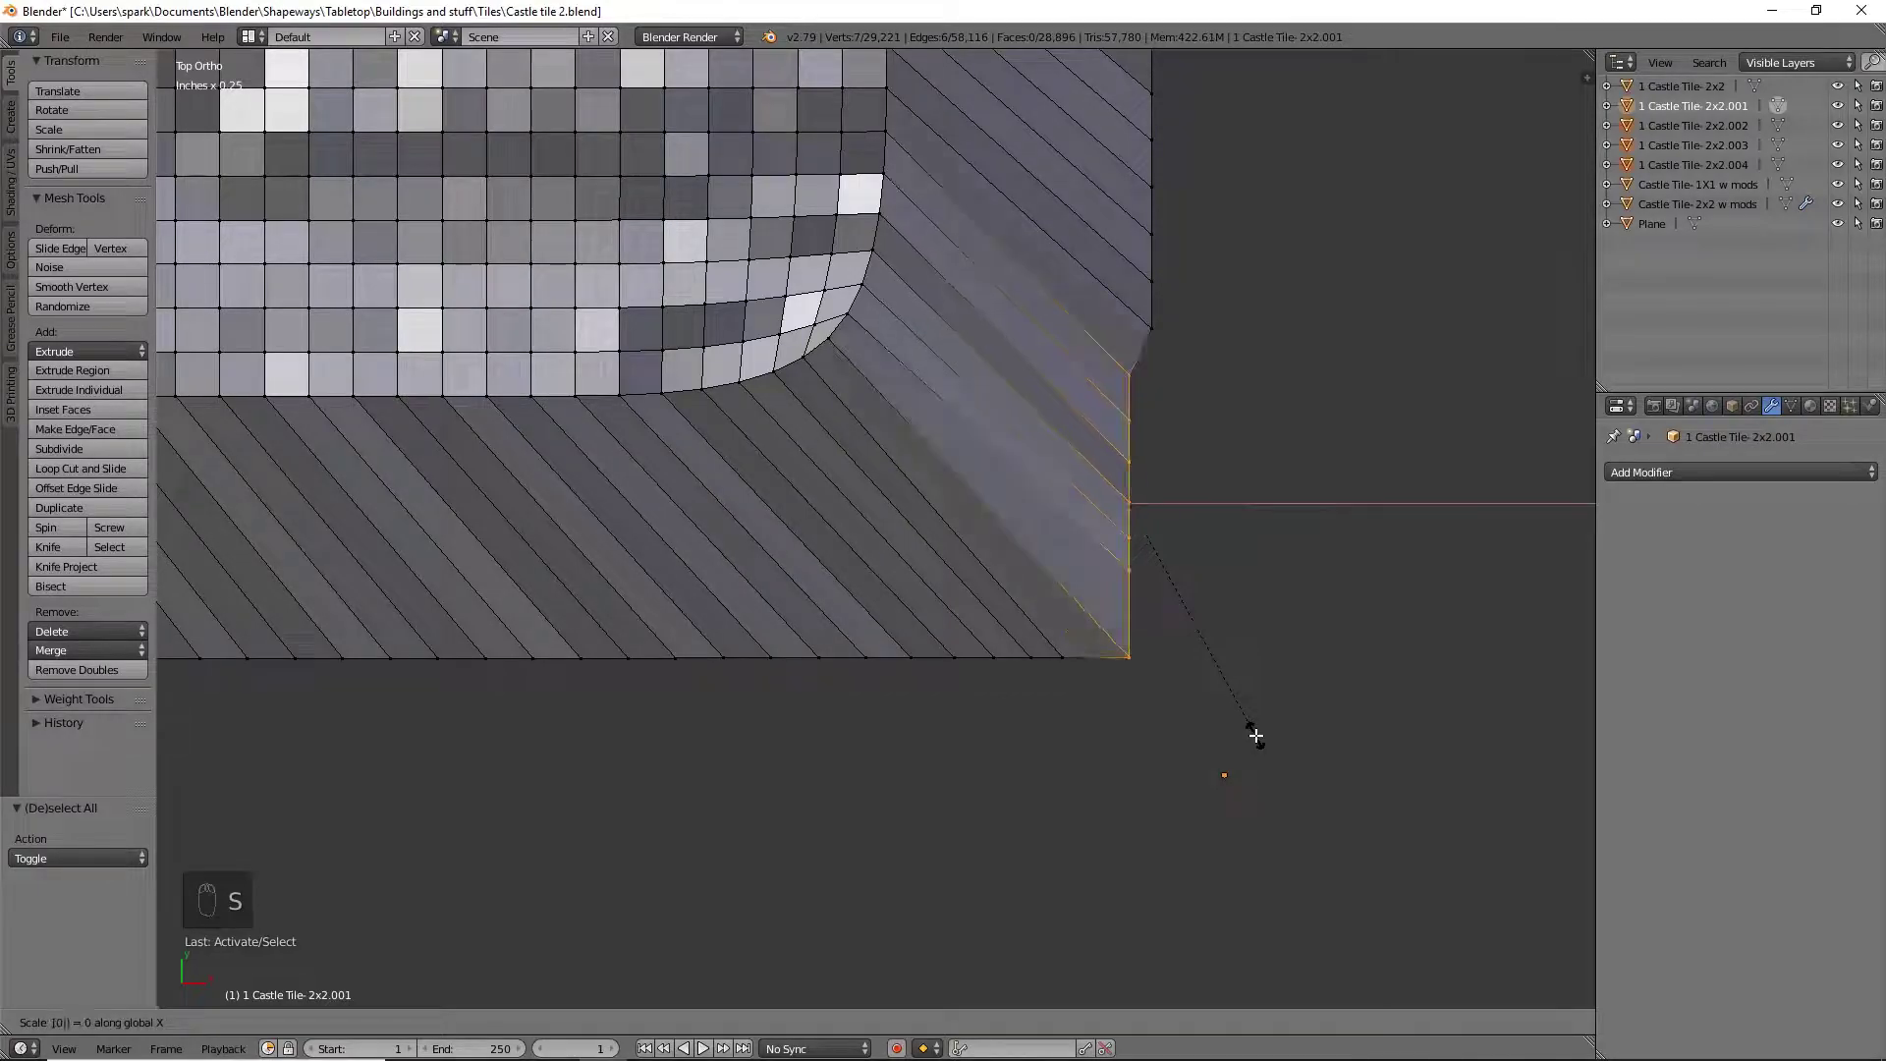
{"action": "key", "text": "Return"}
Move the aligned vertices about 2.78 thou along X, flush with the skirt's right edge, and deselect everything
{"action": "left_click_drag", "start_coordinate": [1202, 506], "coordinate": [1203, 508]}
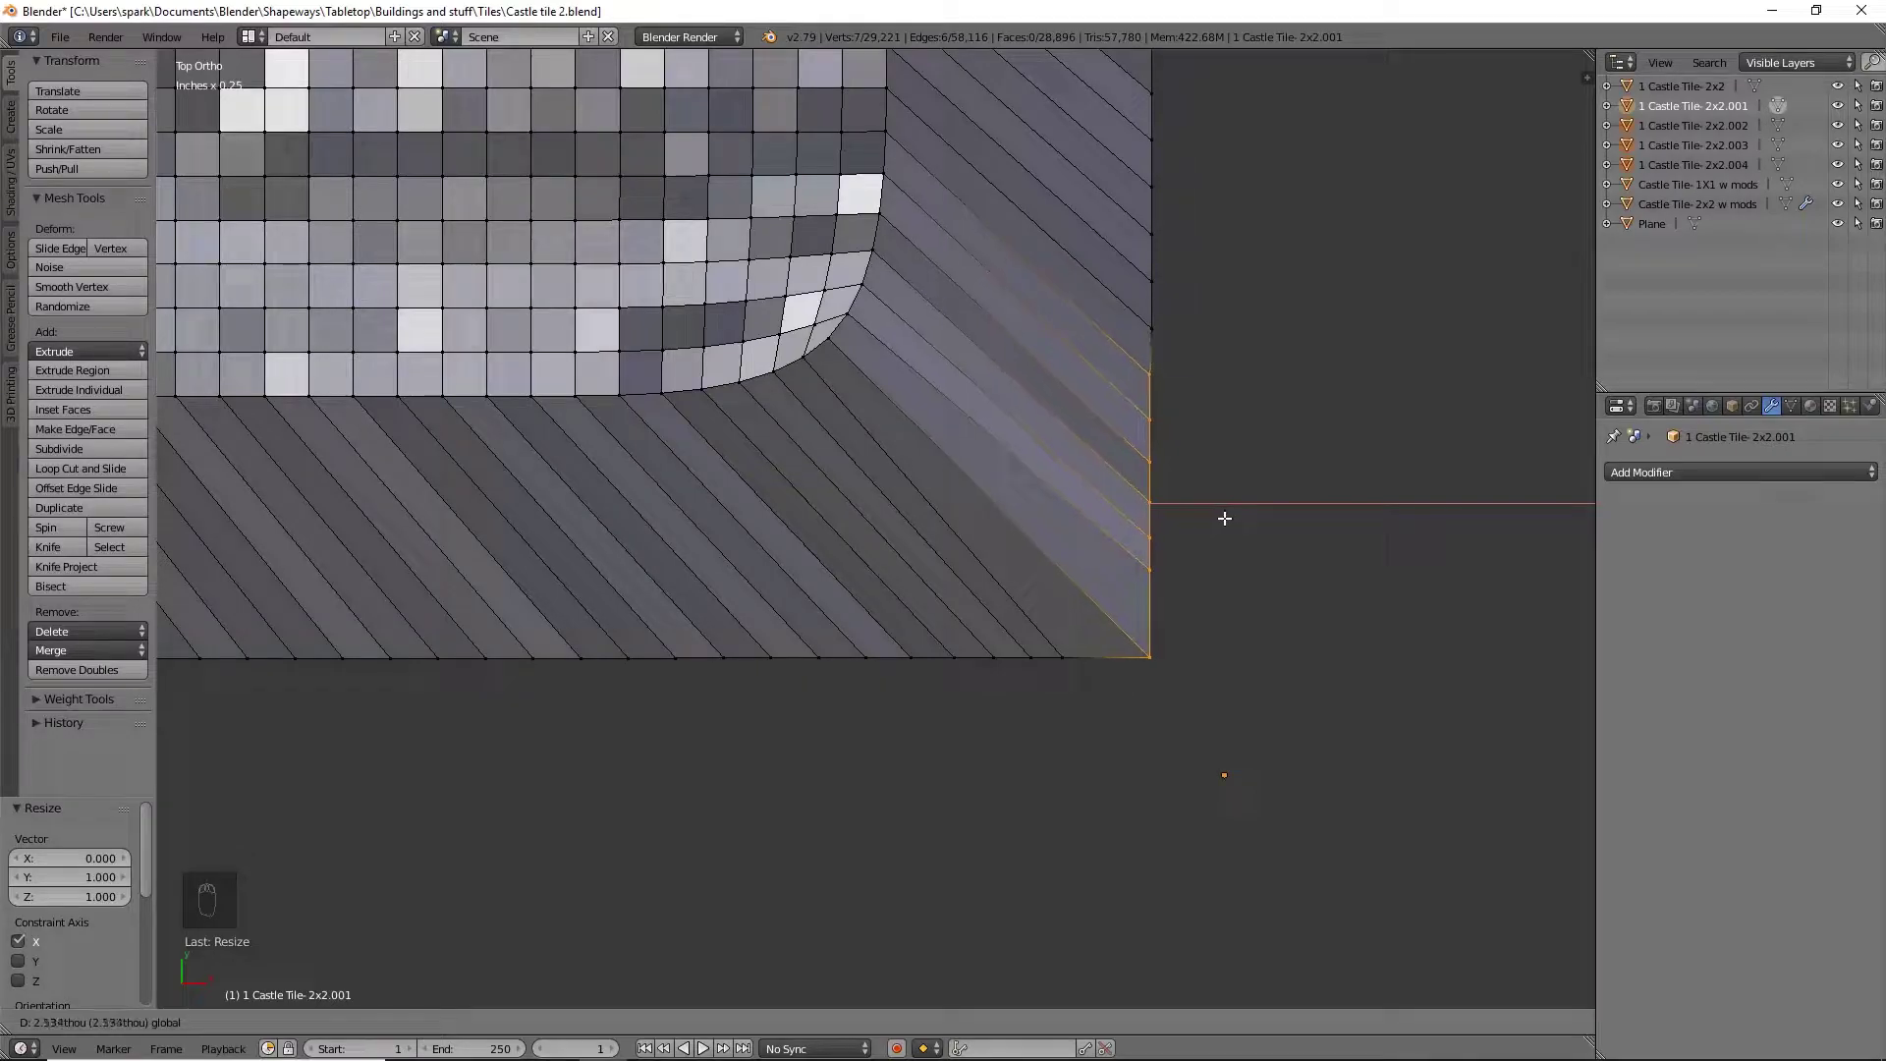
{"action": "left_click", "coordinate": [1226, 519]}
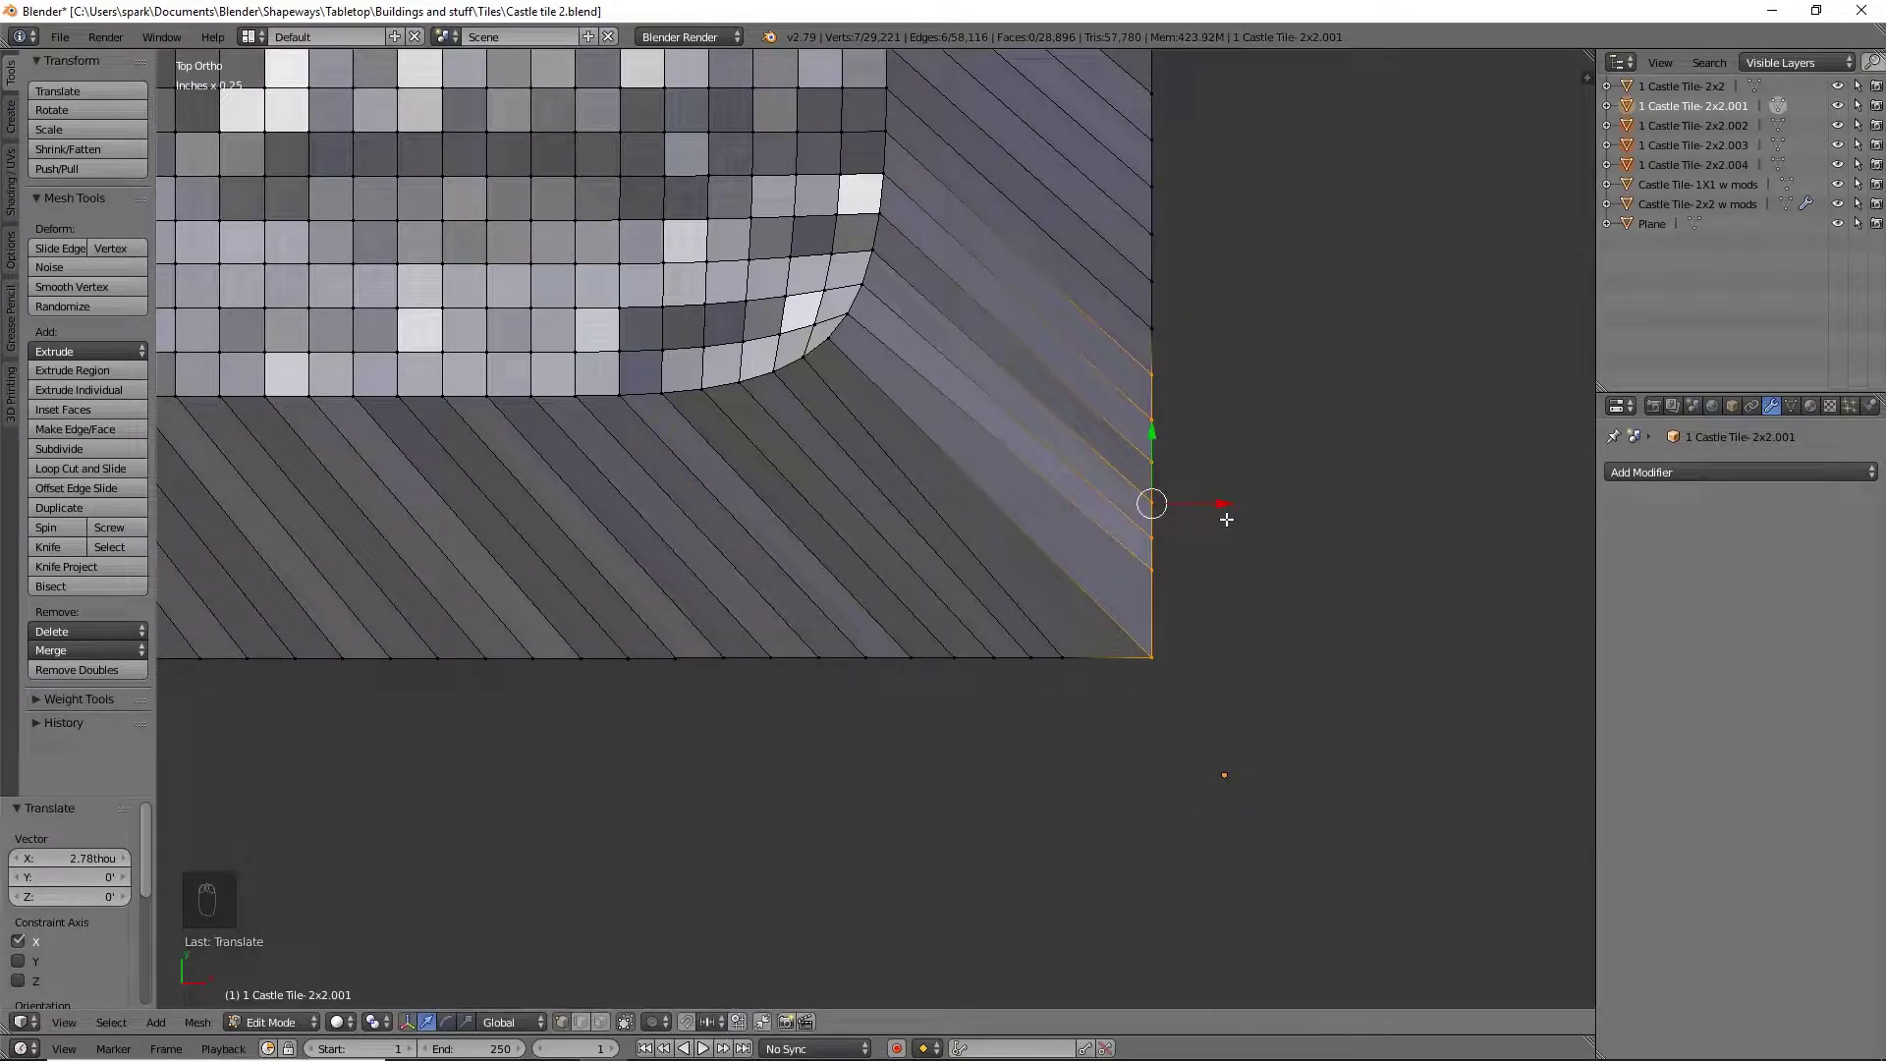
{"action": "key", "text": "a"}
{"action": "scroll", "coordinate": [1226, 518], "scroll_direction": "down", "scroll_amount": 4}
{"action": "scroll", "coordinate": [1127, 556], "scroll_direction": "up", "scroll_amount": 4}
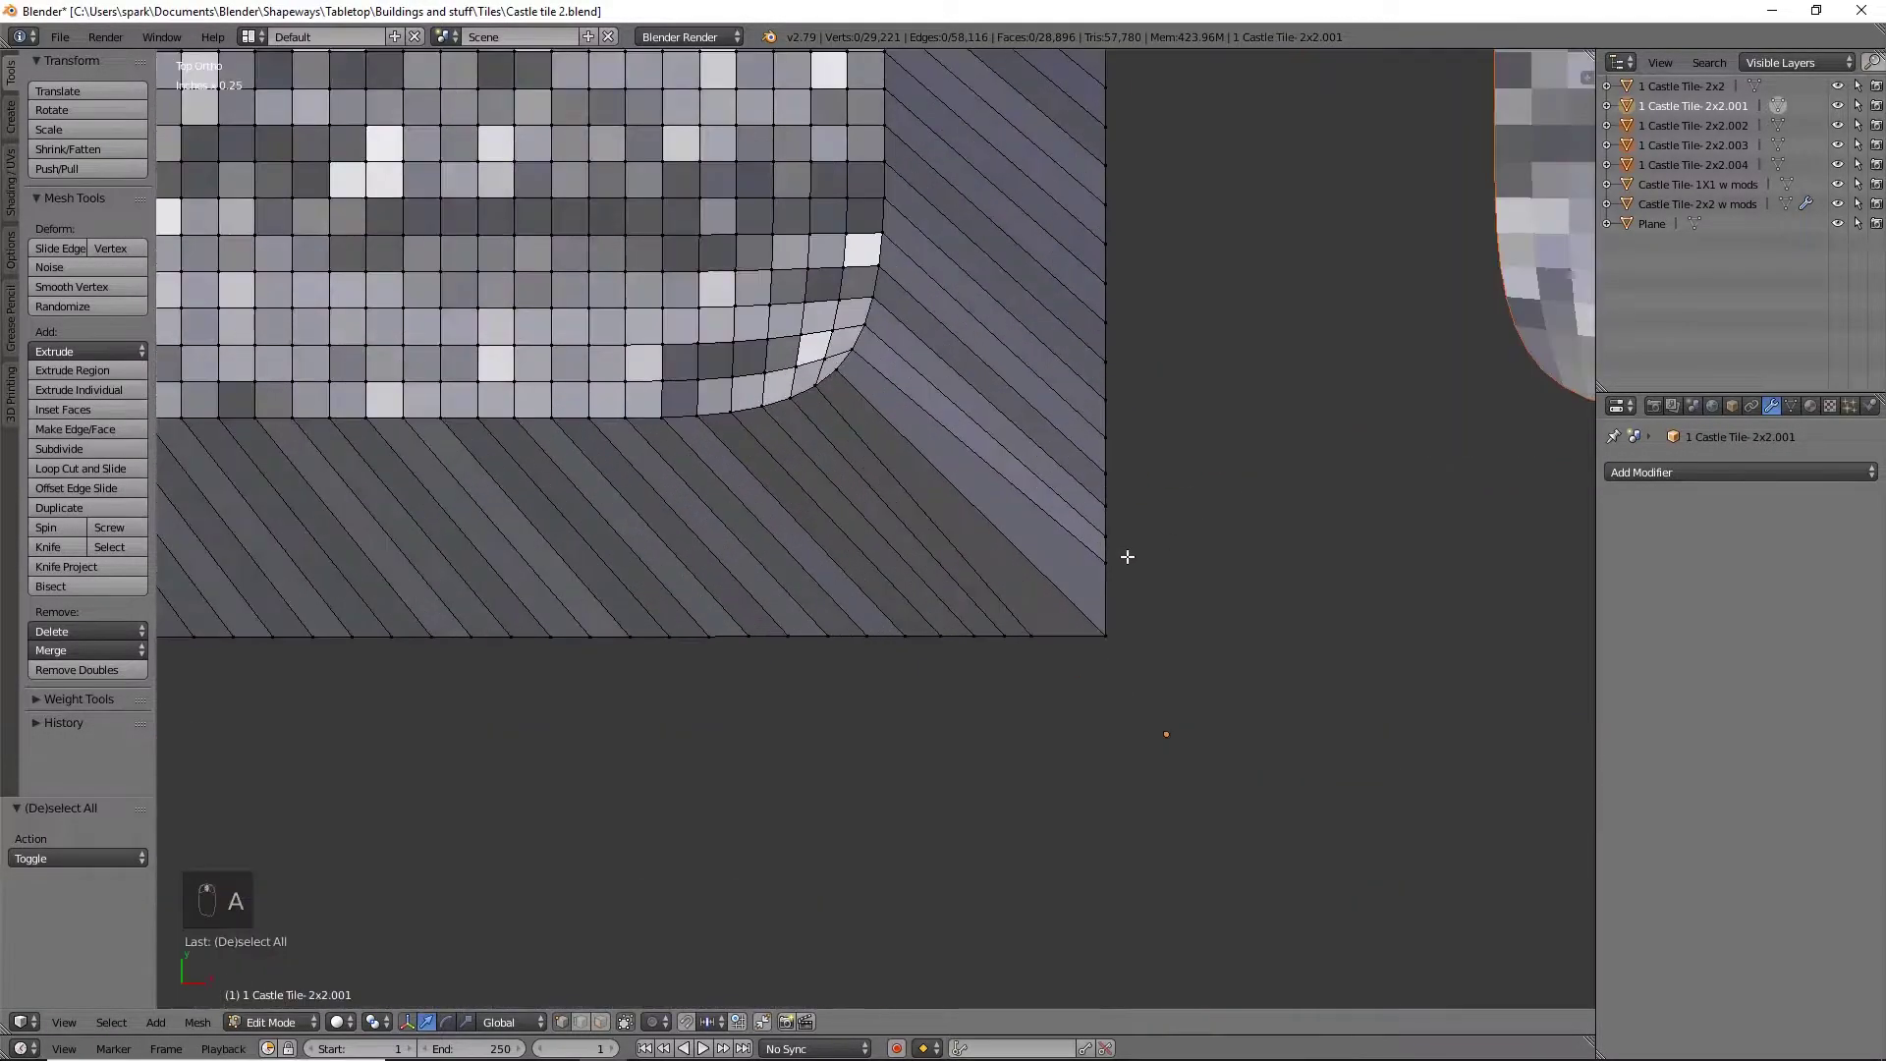
Merge the outer vertices of the skirt's lower-left corner at their center and move the merged vertex outward to square the corner
{"action": "scroll", "coordinate": [949, 619], "scroll_direction": "down", "scroll_amount": 5}
{"action": "scroll", "coordinate": [661, 568], "scroll_direction": "up", "scroll_amount": 6}
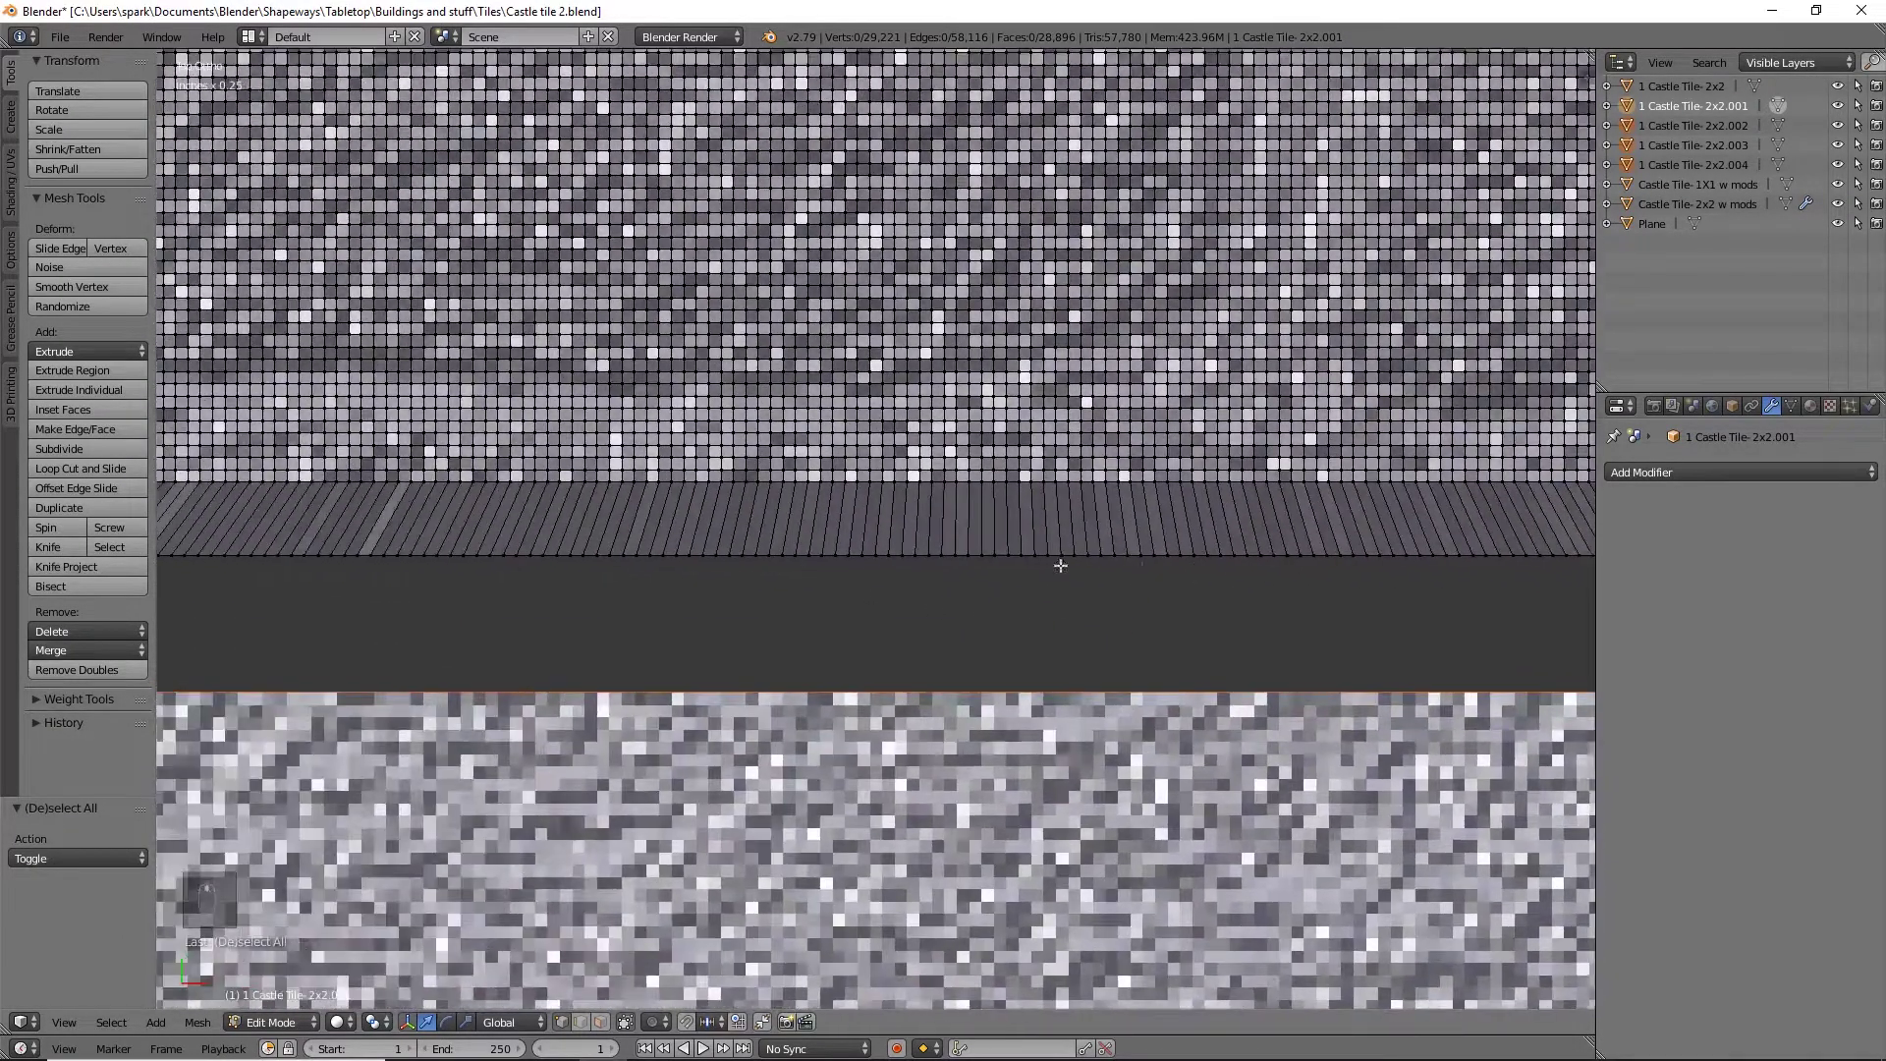
{"action": "middle_click_drag", "start_coordinate": [328, 576], "coordinate": [918, 573], "text": "shift"}
{"action": "middle_click_drag", "start_coordinate": [564, 601], "coordinate": [858, 589], "text": "shift"}
{"action": "scroll", "coordinate": [815, 600], "scroll_direction": "up", "scroll_amount": 5}
{"action": "middle_click_drag", "start_coordinate": [636, 606], "coordinate": [904, 592], "text": "shift"}
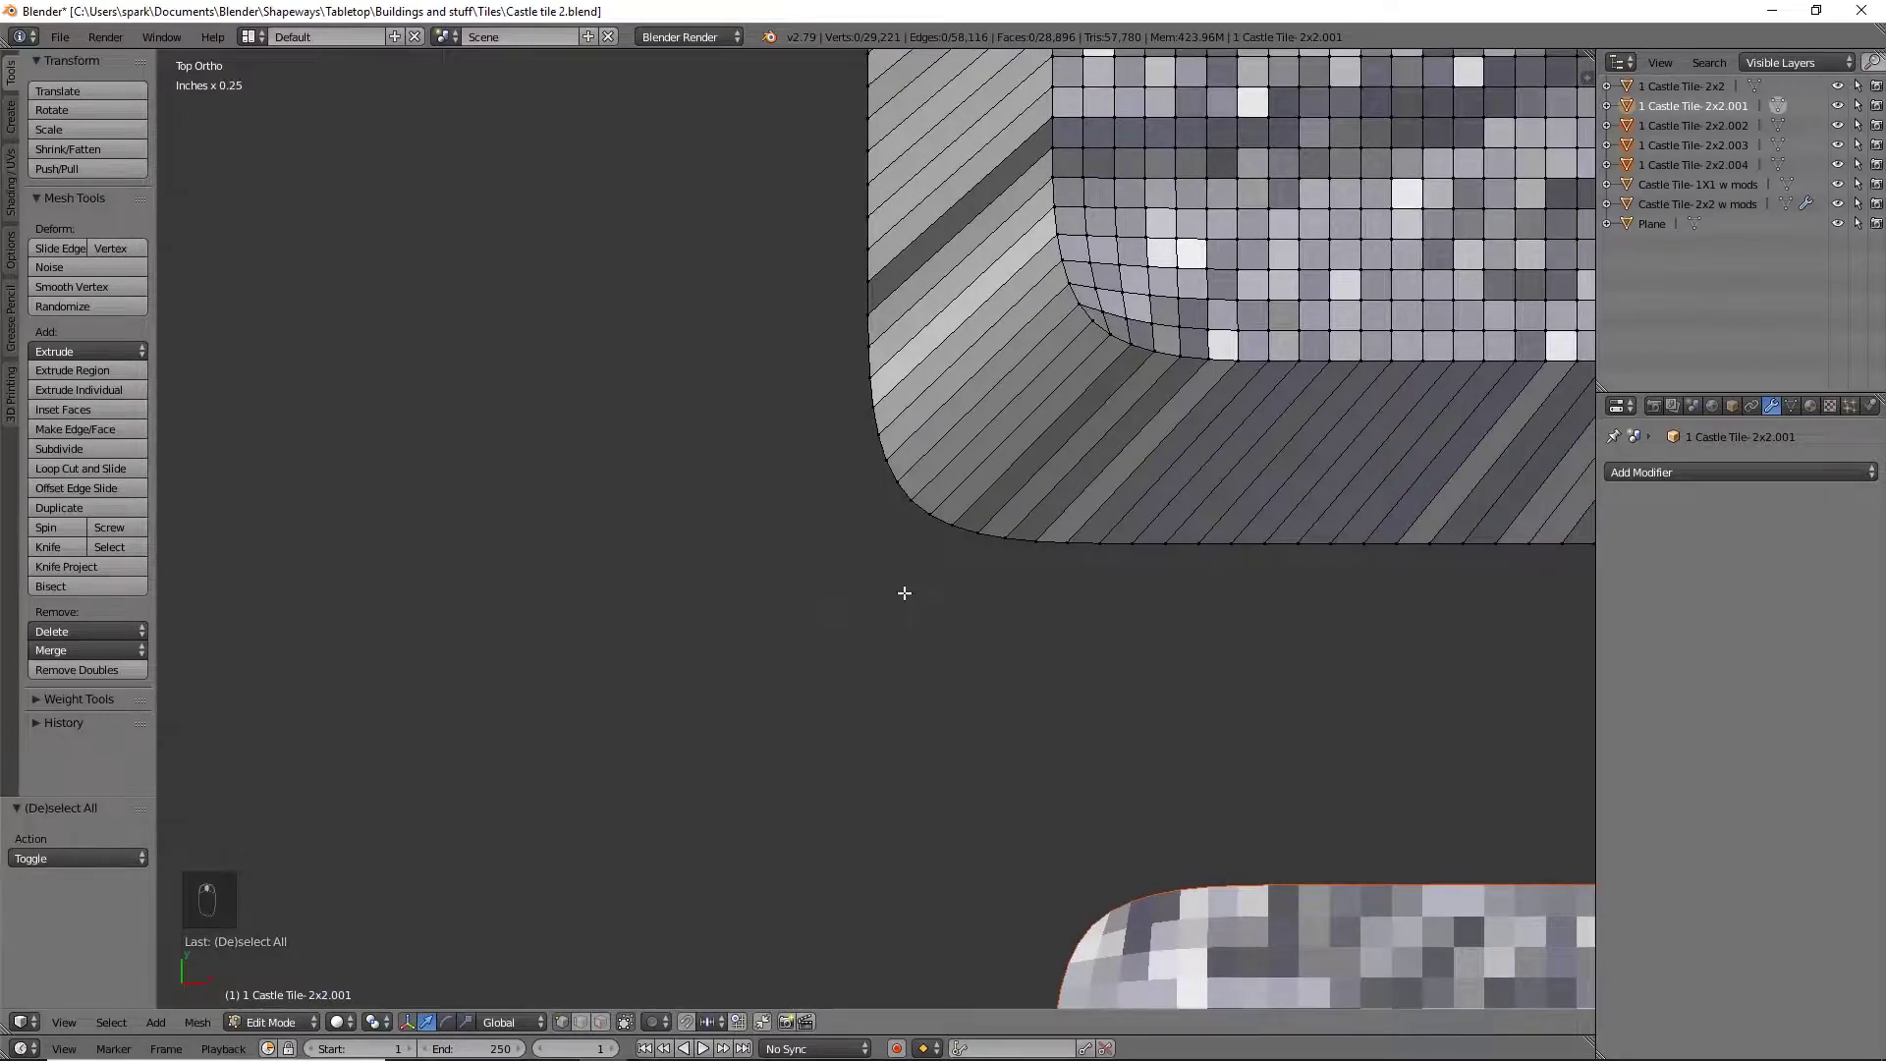
{"action": "scroll", "coordinate": [903, 592], "scroll_direction": "up", "scroll_amount": 2}
{"action": "scroll", "coordinate": [1031, 539], "scroll_direction": "up", "scroll_amount": 2}
{"action": "key", "text": "a"}
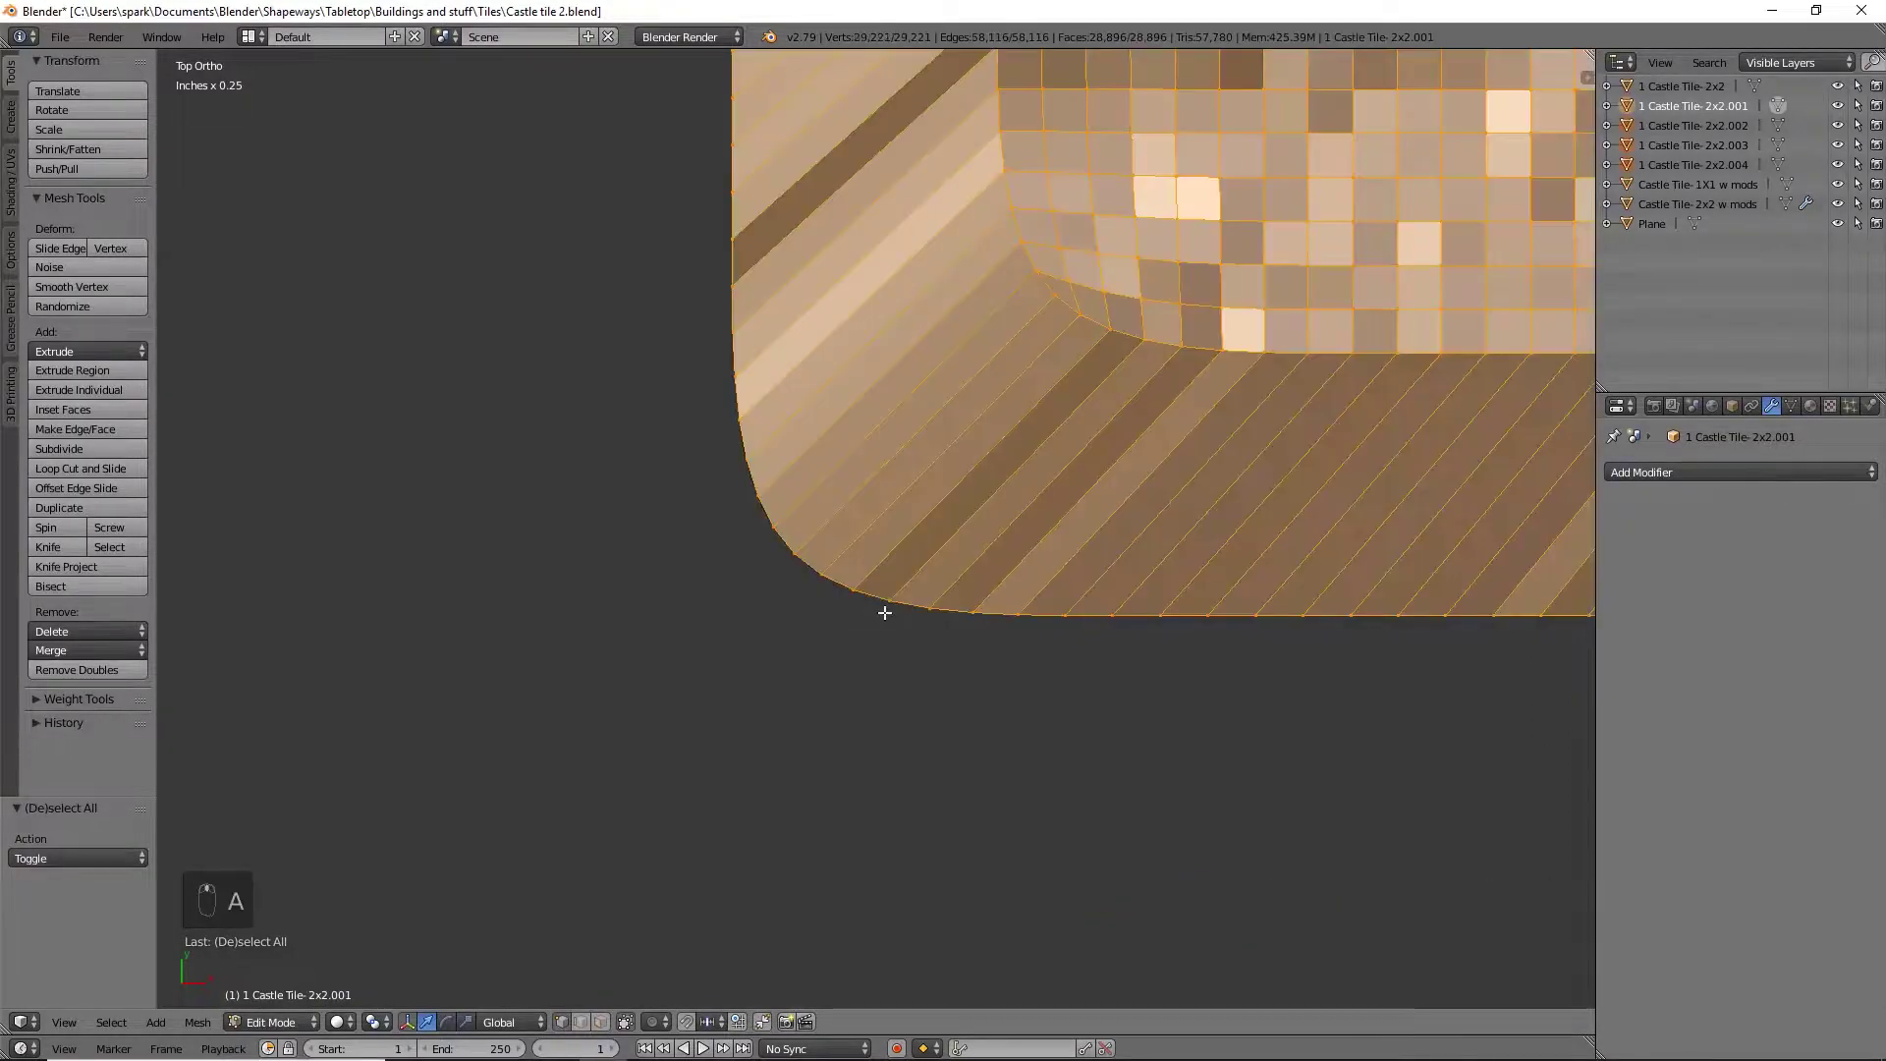
{"action": "key", "text": "a"}
{"action": "key", "text": "b"}
{"action": "left_click_drag", "start_coordinate": [679, 362], "coordinate": [986, 657]}
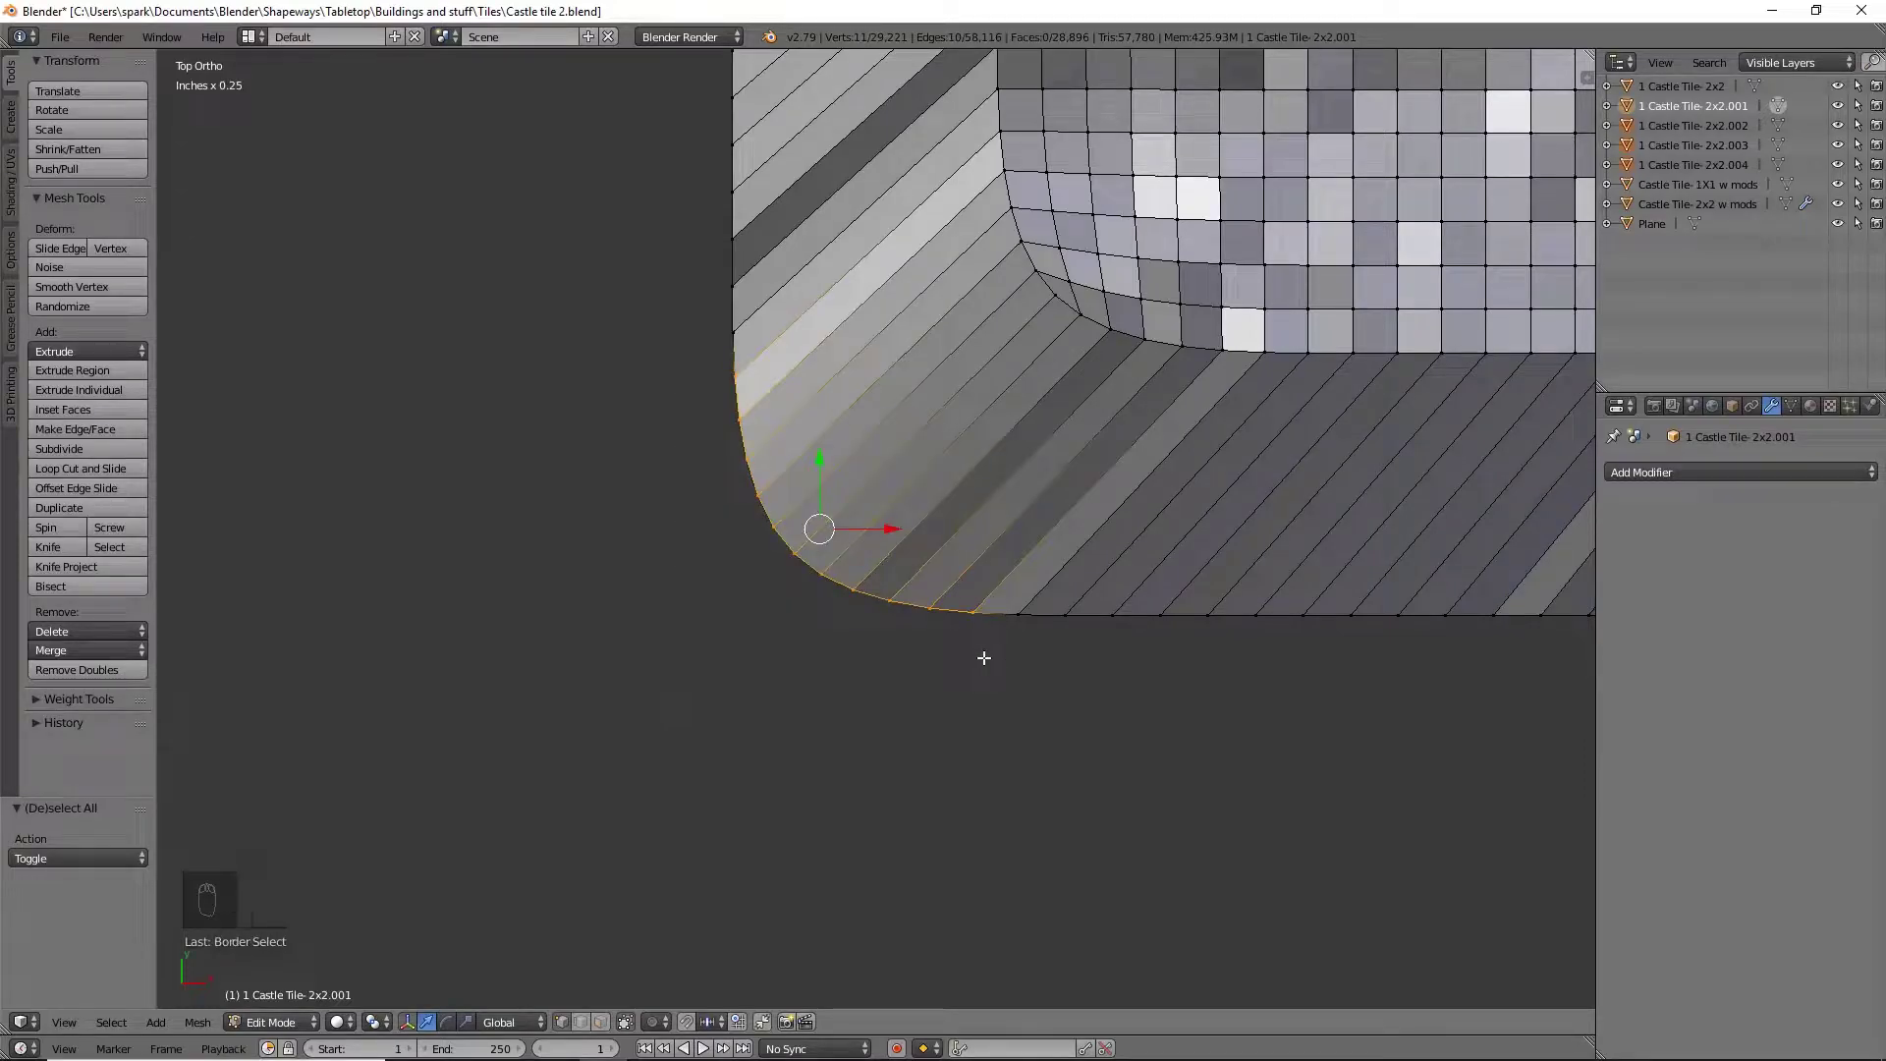
{"action": "key", "text": "alt+m"}
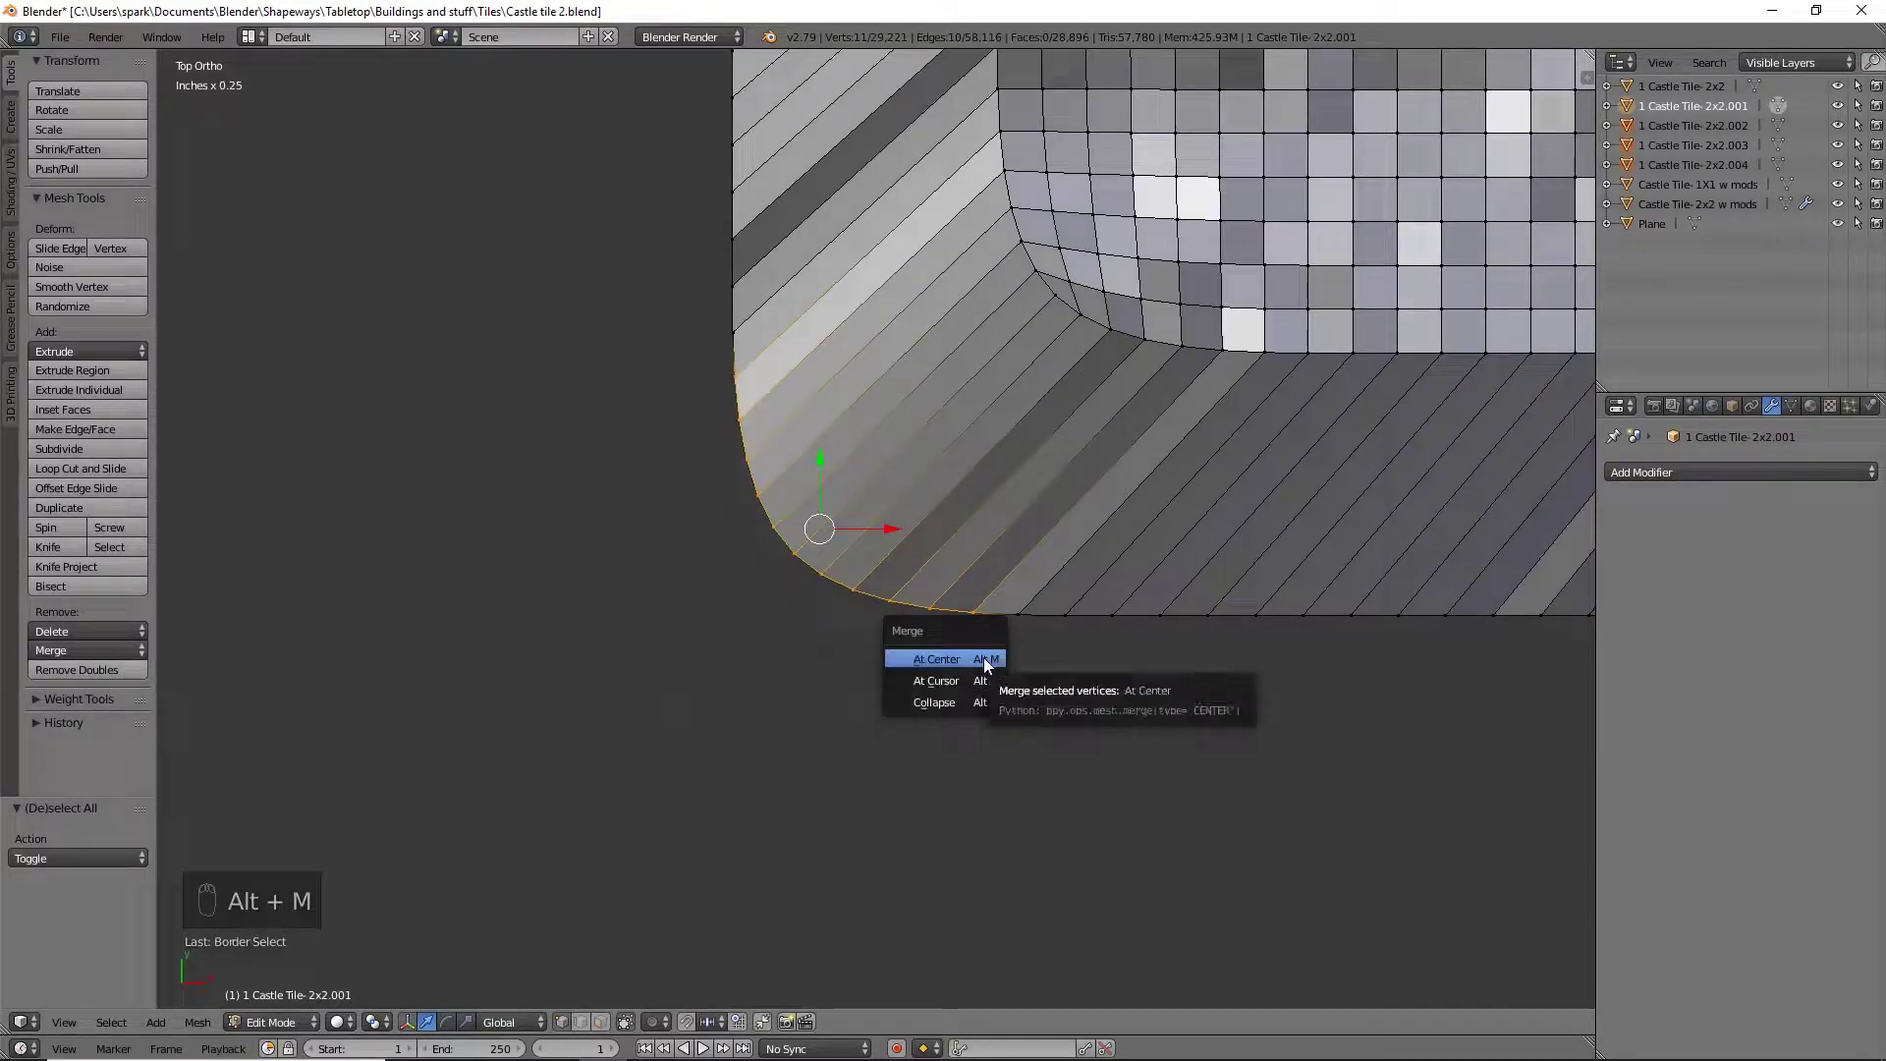
{"action": "left_click", "coordinate": [984, 657]}
{"action": "left_click_drag", "start_coordinate": [887, 533], "coordinate": [800, 534]}
{"action": "left_click_drag", "start_coordinate": [720, 463], "coordinate": [745, 537]}
Box-select the outer vertices of the skirt's upper-left corner and merge them at their center
{"action": "scroll", "coordinate": [930, 462], "scroll_direction": "down", "scroll_amount": 6}
{"action": "middle_click_drag", "start_coordinate": [1001, 320], "coordinate": [988, 982], "text": "shift"}
{"action": "middle_click_drag", "start_coordinate": [1099, 259], "coordinate": [1022, 983], "text": "shift"}
{"action": "middle_click_drag", "start_coordinate": [963, 84], "coordinate": [991, 516], "text": "shift"}
{"action": "scroll", "coordinate": [990, 515], "scroll_direction": "up", "scroll_amount": 5}
{"action": "key", "text": "a"}
{"action": "key", "text": "b"}
{"action": "left_click_drag", "start_coordinate": [554, 257], "coordinate": [888, 582]}
{"action": "key", "text": "alt+m"}
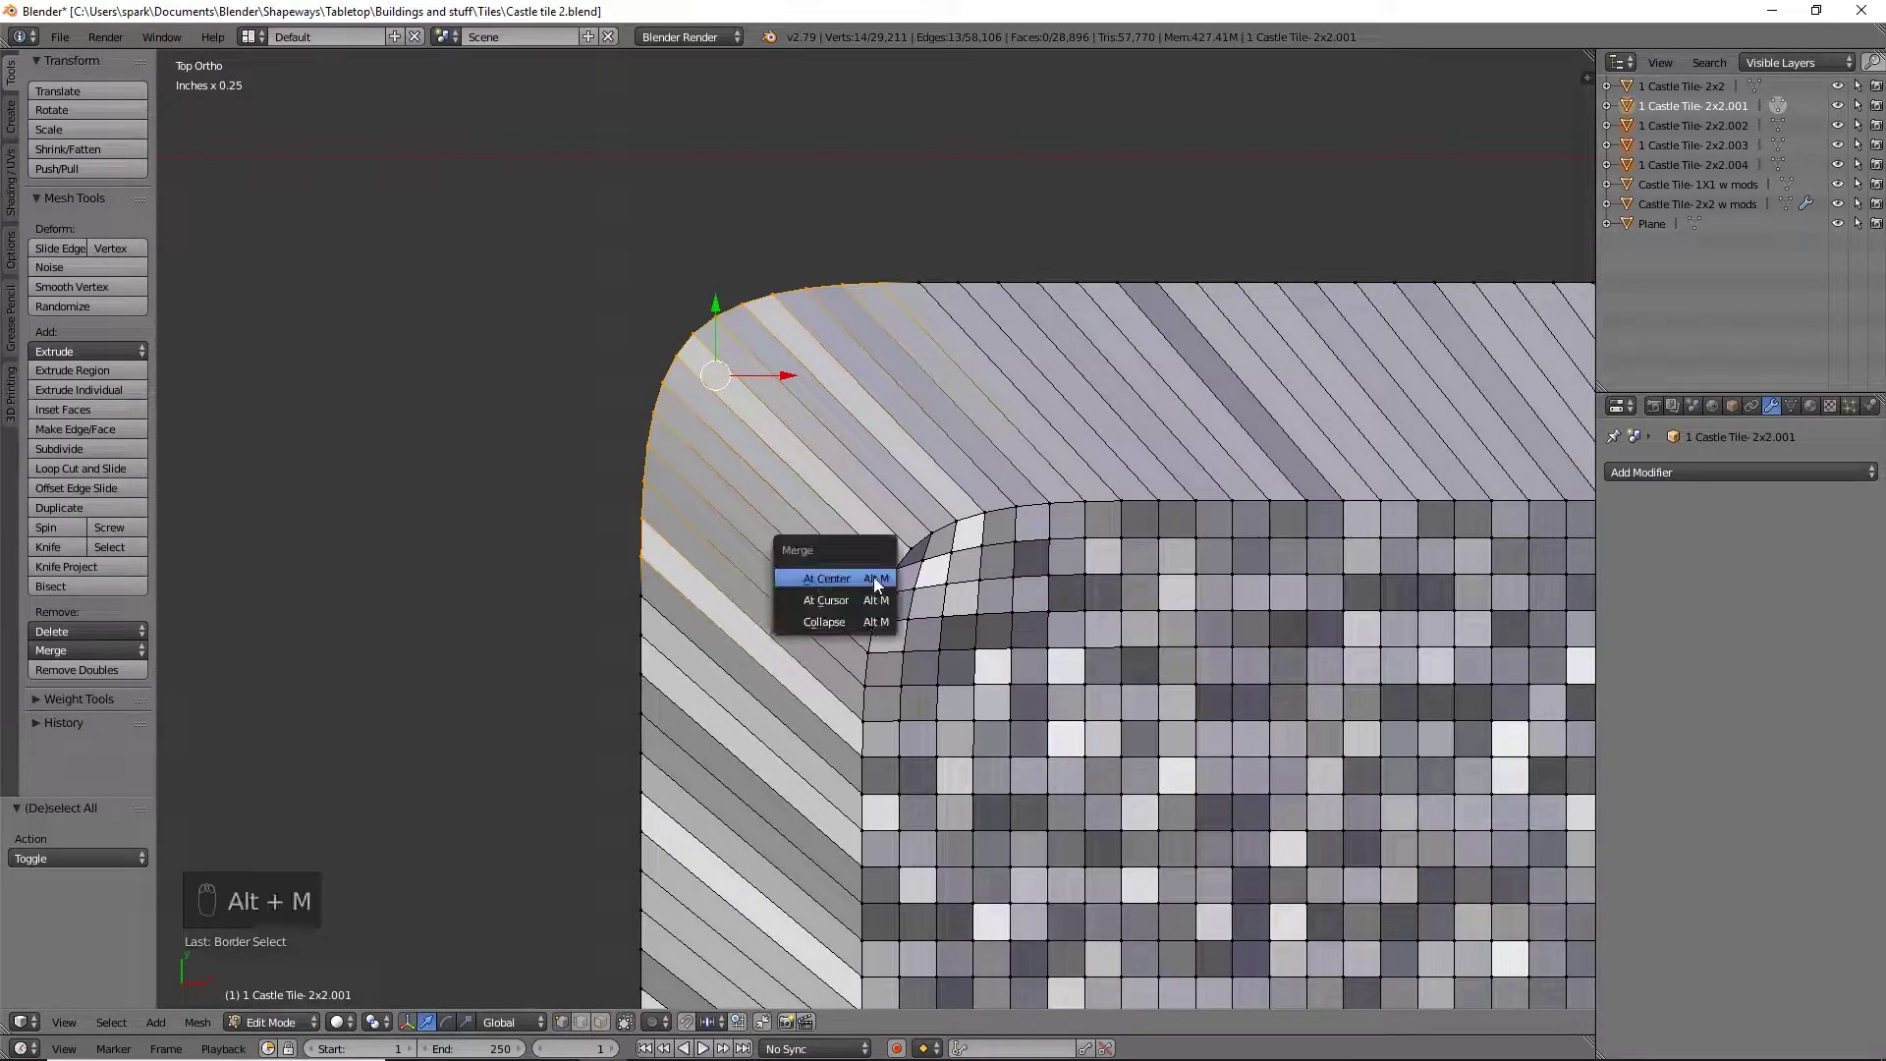
{"action": "left_click", "coordinate": [874, 578]}
Move the merged vertex outward along Y and X to square the skirt's upper-left corner, and deselect everything
{"action": "left_click_drag", "start_coordinate": [723, 308], "coordinate": [703, 223]}
{"action": "middle_click_drag", "start_coordinate": [848, 347], "coordinate": [855, 355], "text": "shift"}
{"action": "scroll", "coordinate": [855, 354], "scroll_direction": "up", "scroll_amount": 3}
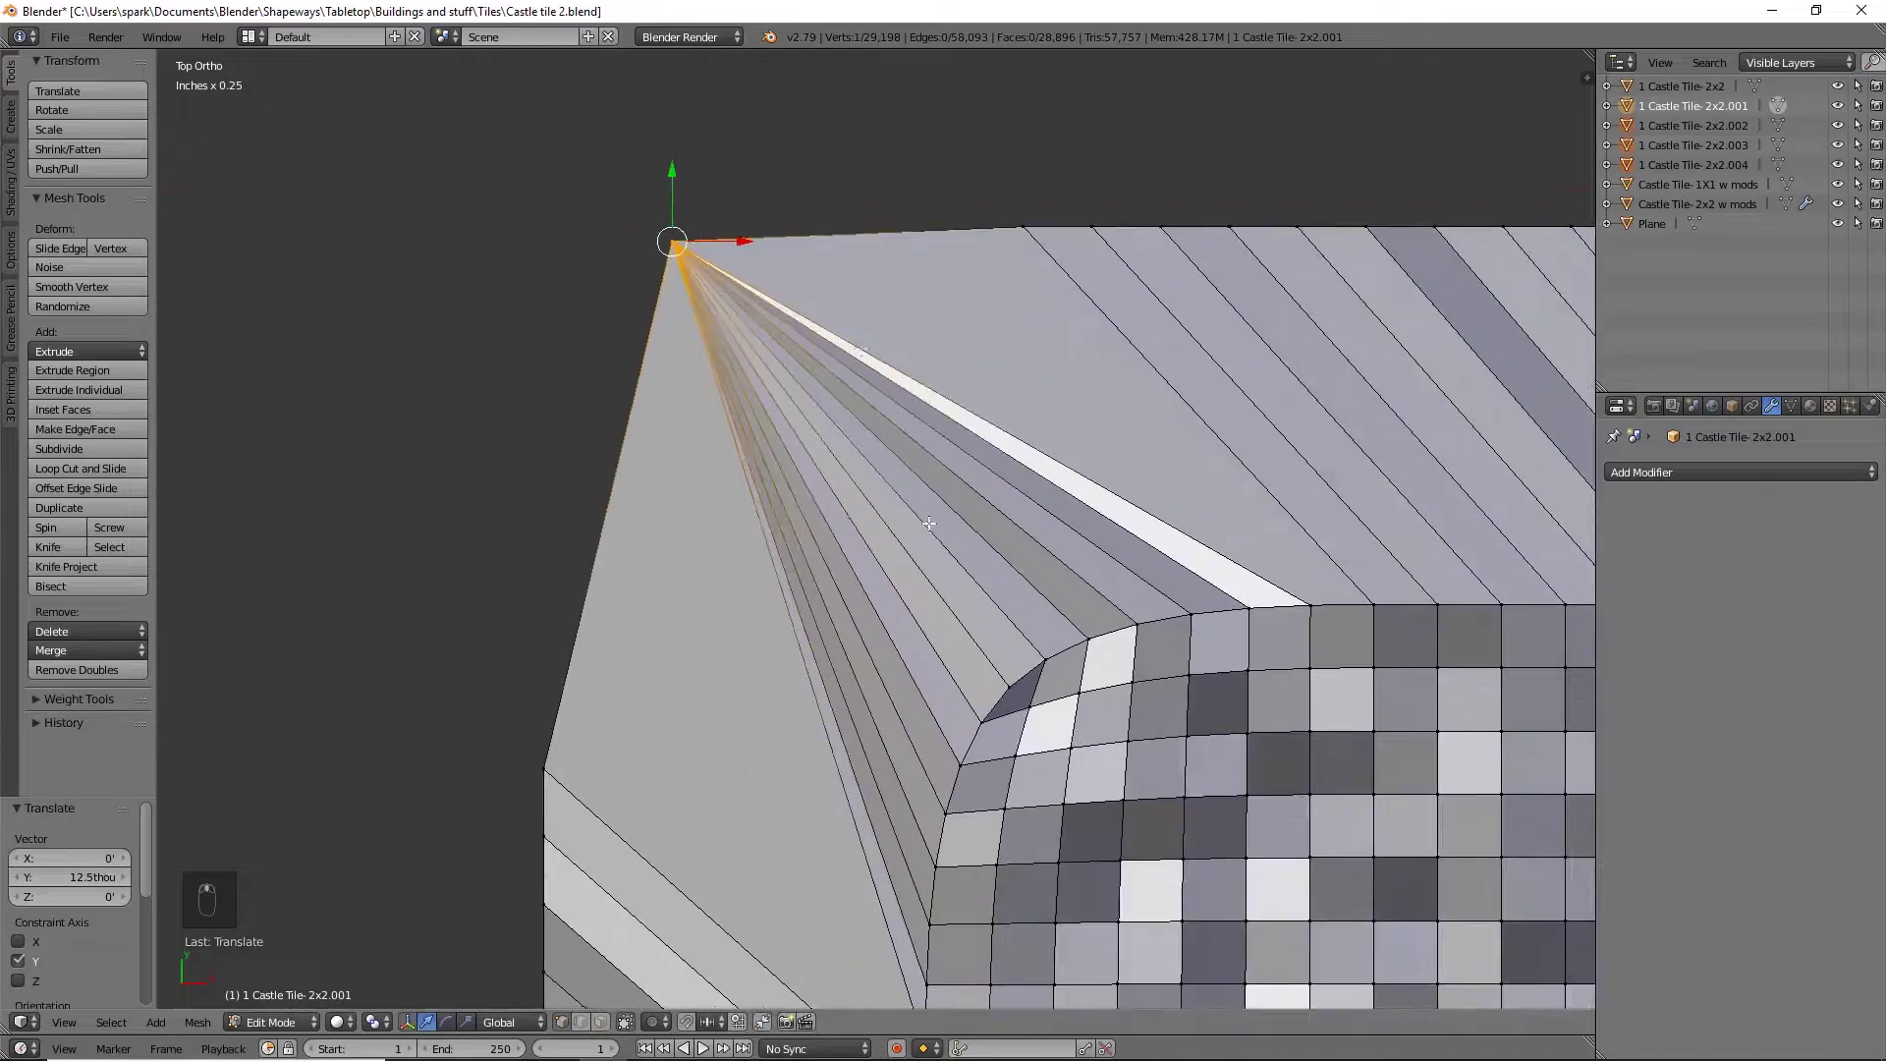
{"action": "left_click_drag", "start_coordinate": [771, 245], "coordinate": [608, 225]}
{"action": "left_click_drag", "start_coordinate": [543, 169], "coordinate": [516, 156]}
{"action": "scroll", "coordinate": [707, 447], "scroll_direction": "down", "scroll_amount": 8}
{"action": "scroll", "coordinate": [1020, 440], "scroll_direction": "down", "scroll_amount": 5}
{"action": "key", "text": "a"}
Select the skirt's whole outer edge loop and flatten it with a Z scale of 0
{"action": "middle_click_drag", "start_coordinate": [1268, 631], "coordinate": [1144, 479], "text": "shift"}
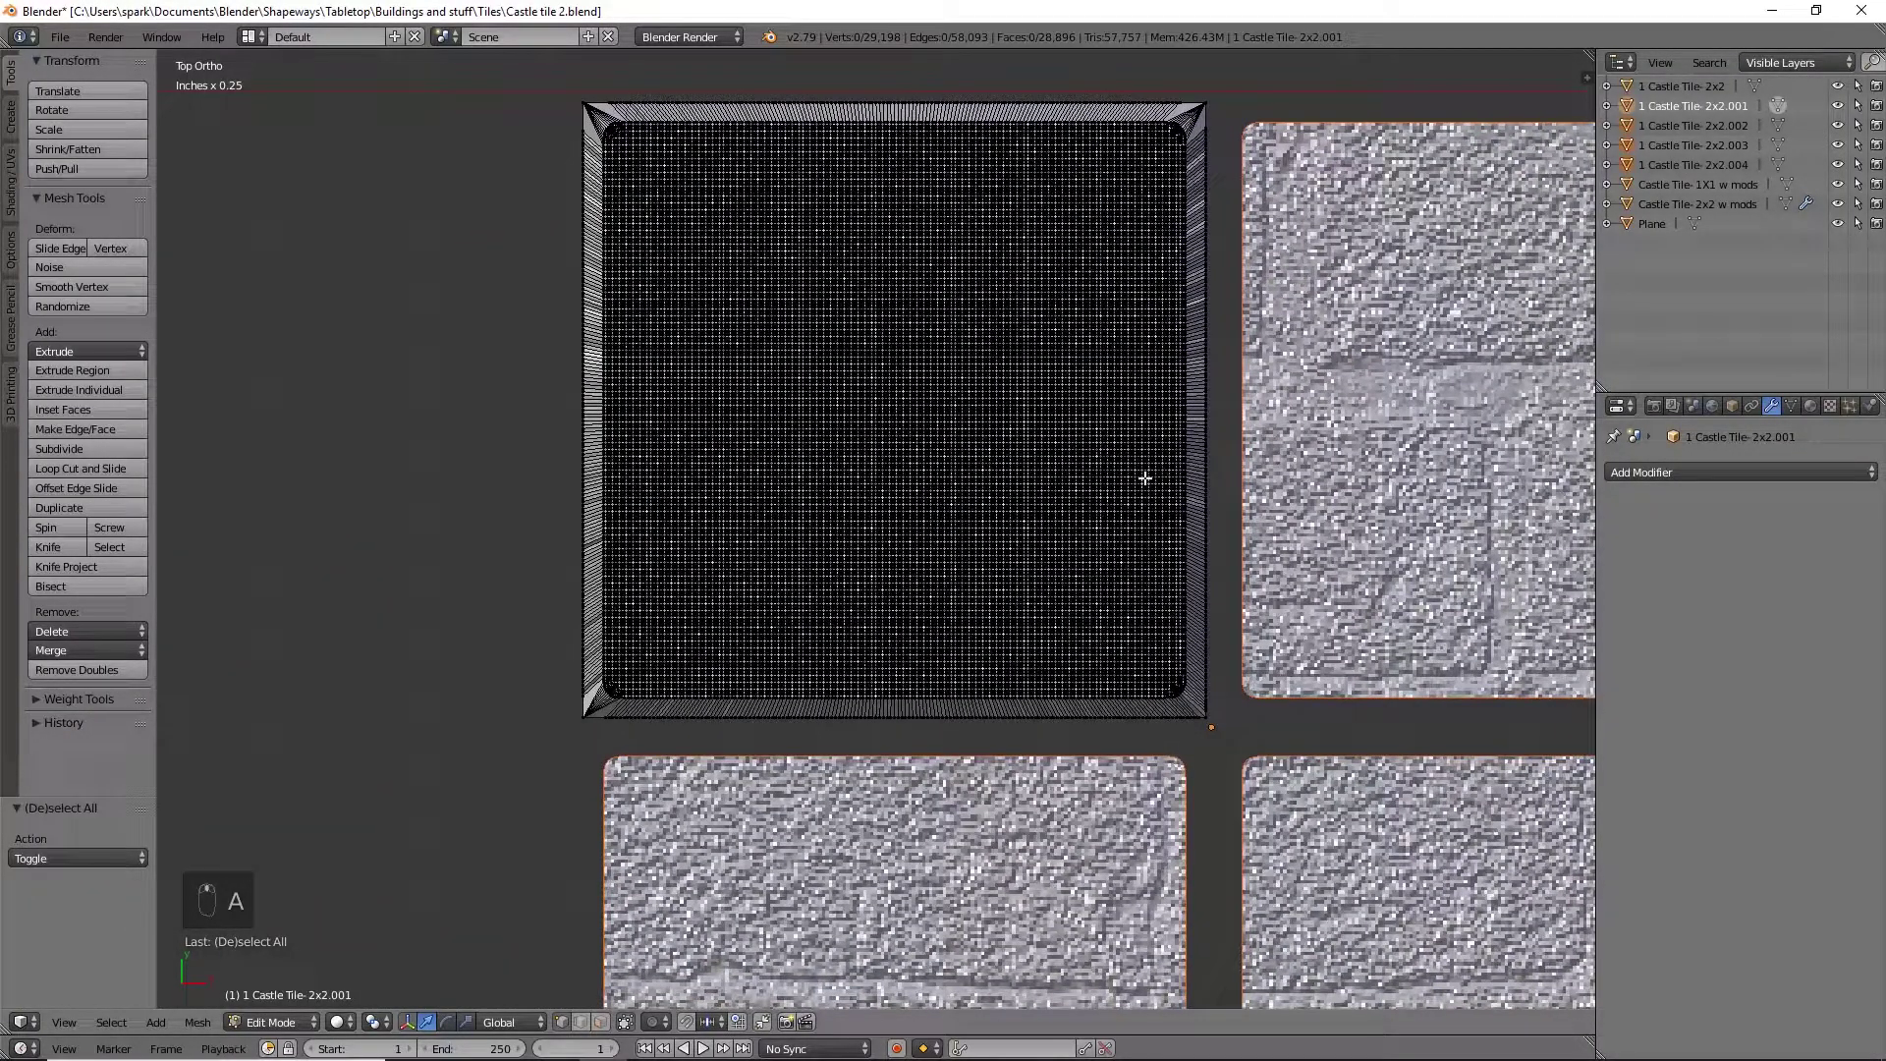
{"action": "scroll", "coordinate": [1208, 750], "scroll_direction": "up", "scroll_amount": 4}
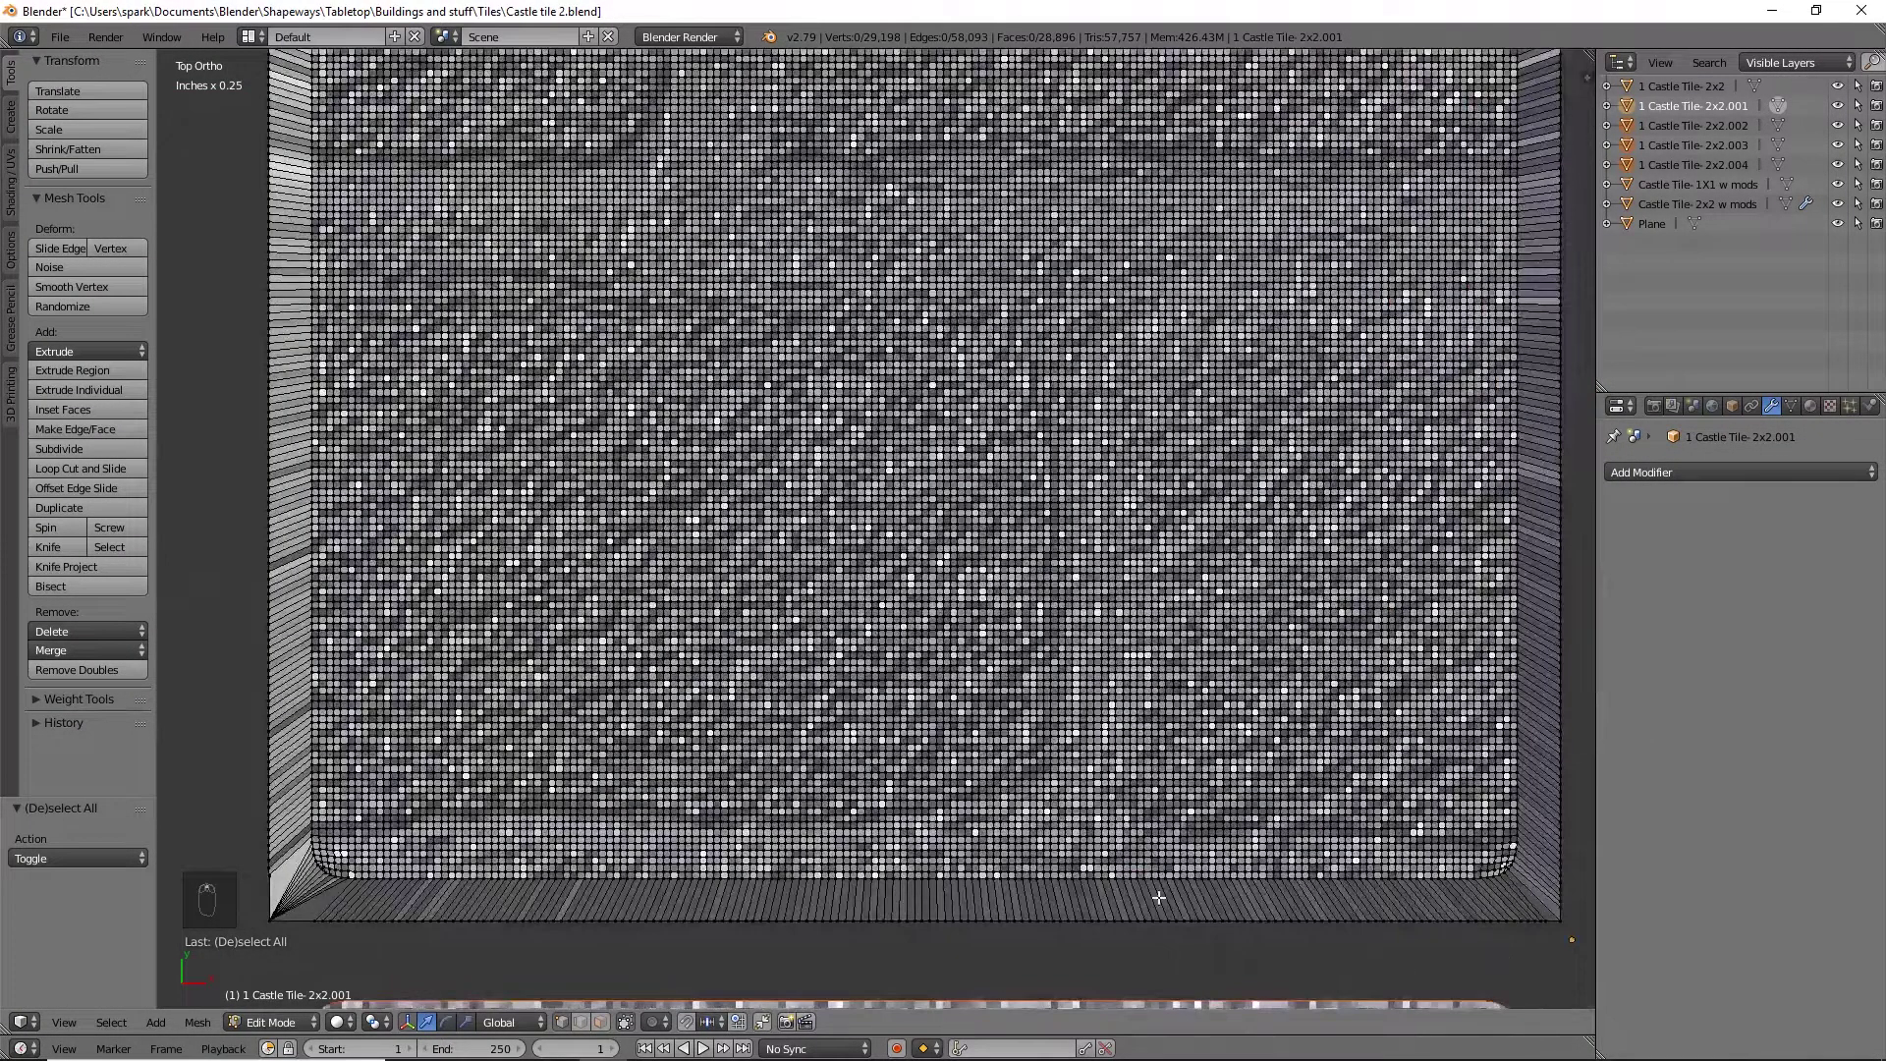
{"action": "middle_click_drag", "start_coordinate": [1159, 898], "coordinate": [1056, 555], "text": "shift"}
{"action": "left_click", "coordinate": [206, 598], "text": "alt"}
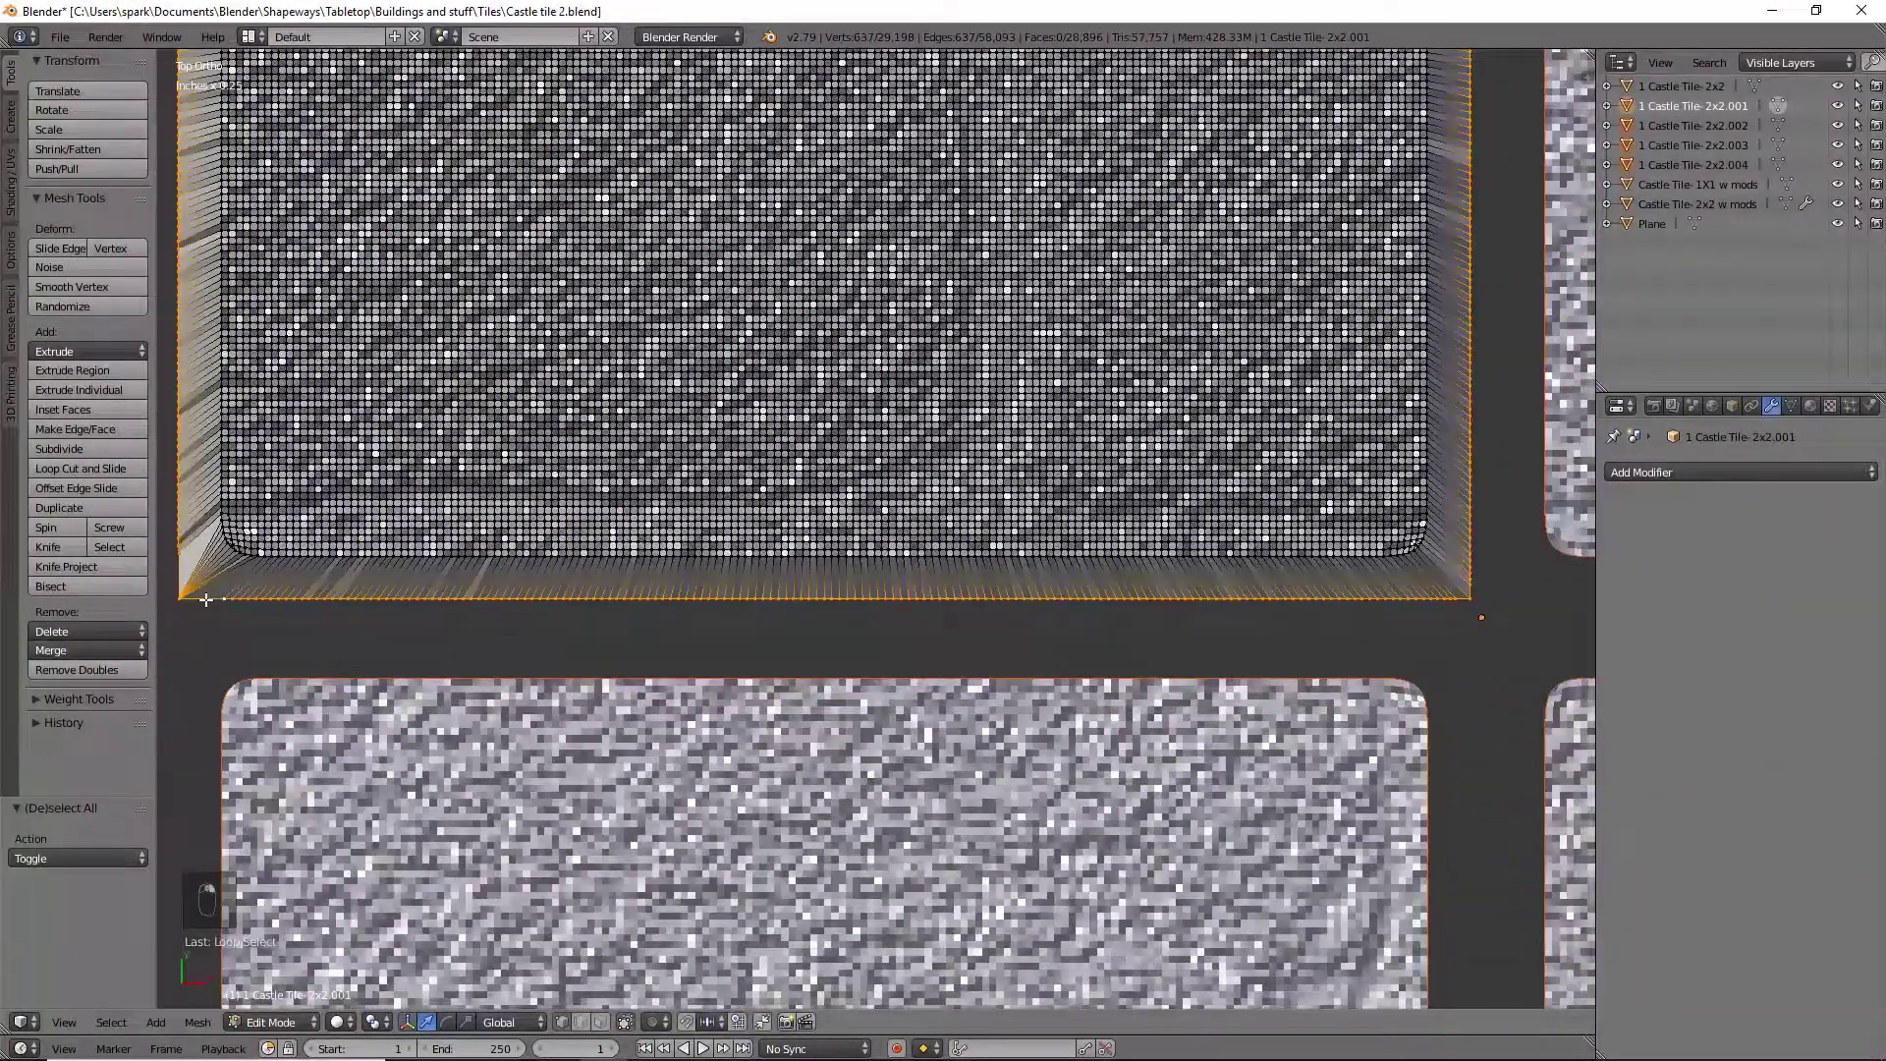
{"action": "key", "text": "KP_1"}
{"action": "middle_click_drag", "start_coordinate": [755, 260], "coordinate": [982, 527], "text": "shift"}
{"action": "scroll", "coordinate": [1012, 511], "scroll_direction": "up", "scroll_amount": 4}
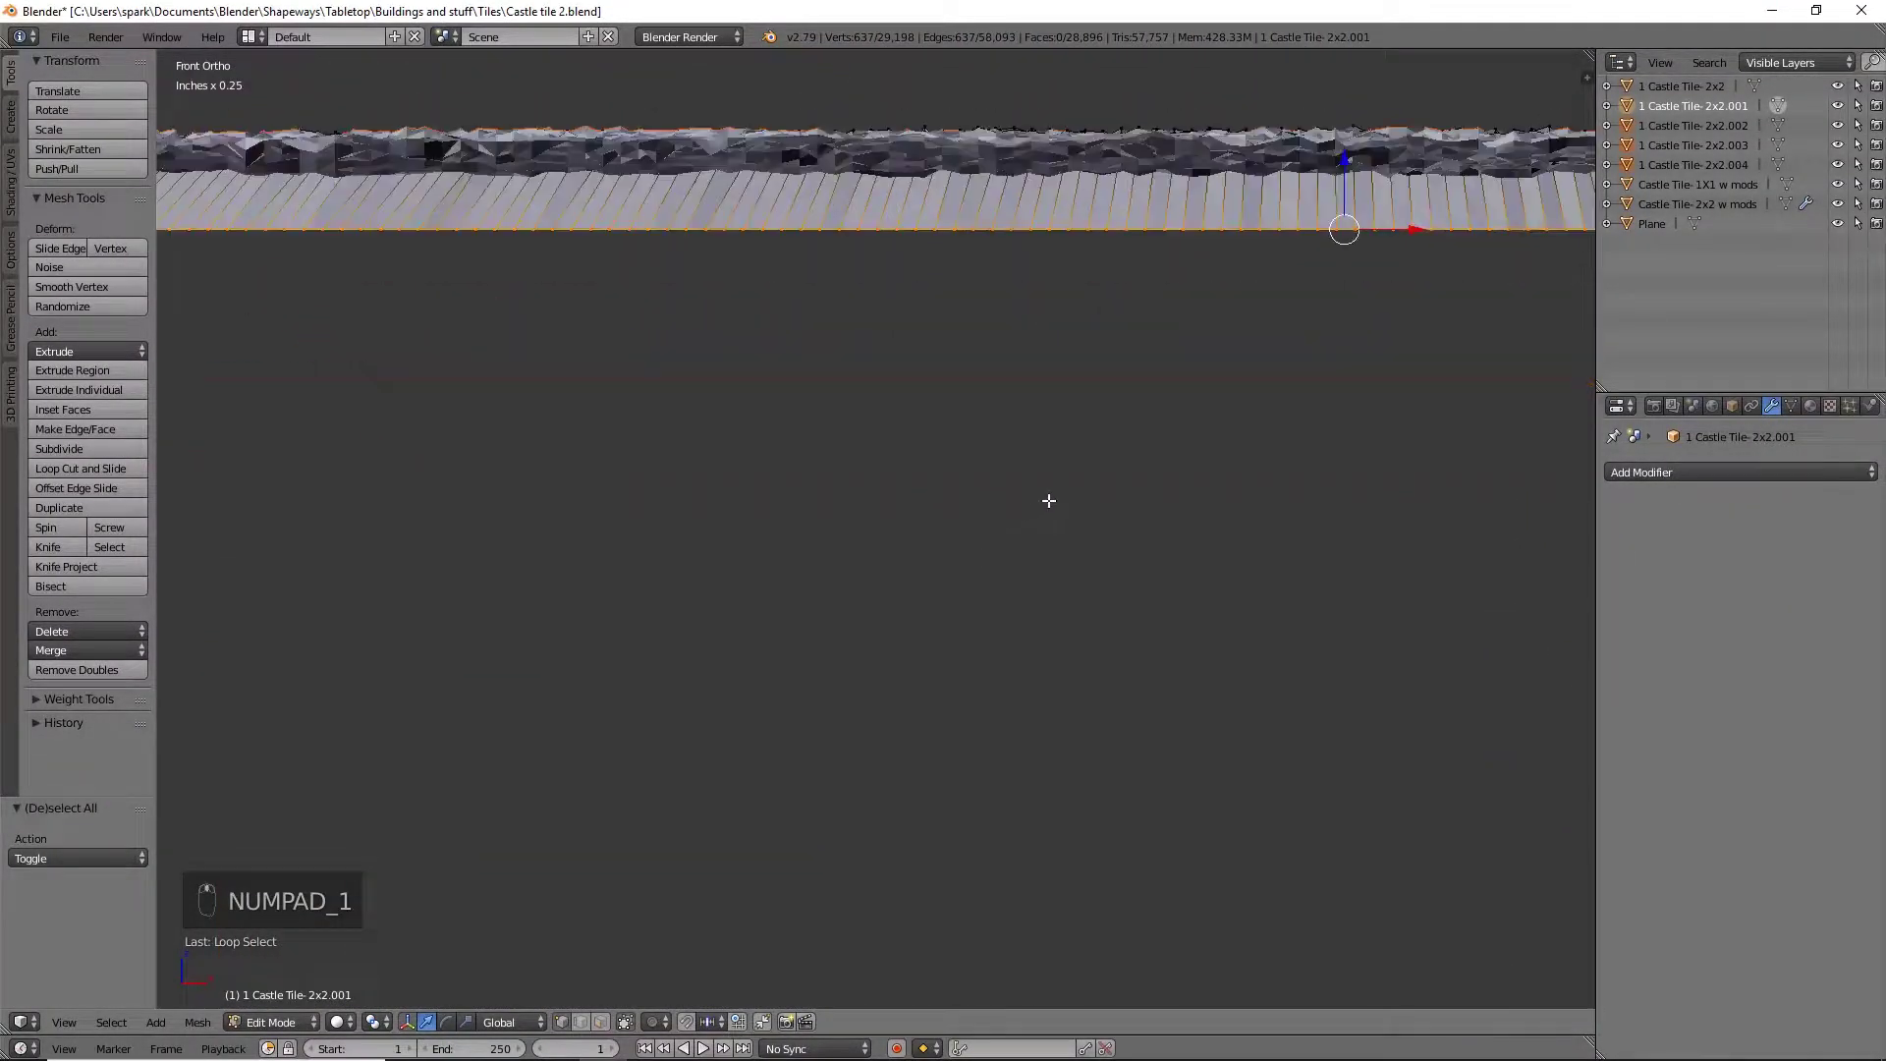
{"action": "middle_click_drag", "start_coordinate": [1124, 341], "coordinate": [1137, 490], "text": "shift"}
{"action": "scroll", "coordinate": [1137, 491], "scroll_direction": "up", "scroll_amount": 4}
{"action": "middle_click_drag", "start_coordinate": [1581, 419], "coordinate": [1217, 577], "text": "shift"}
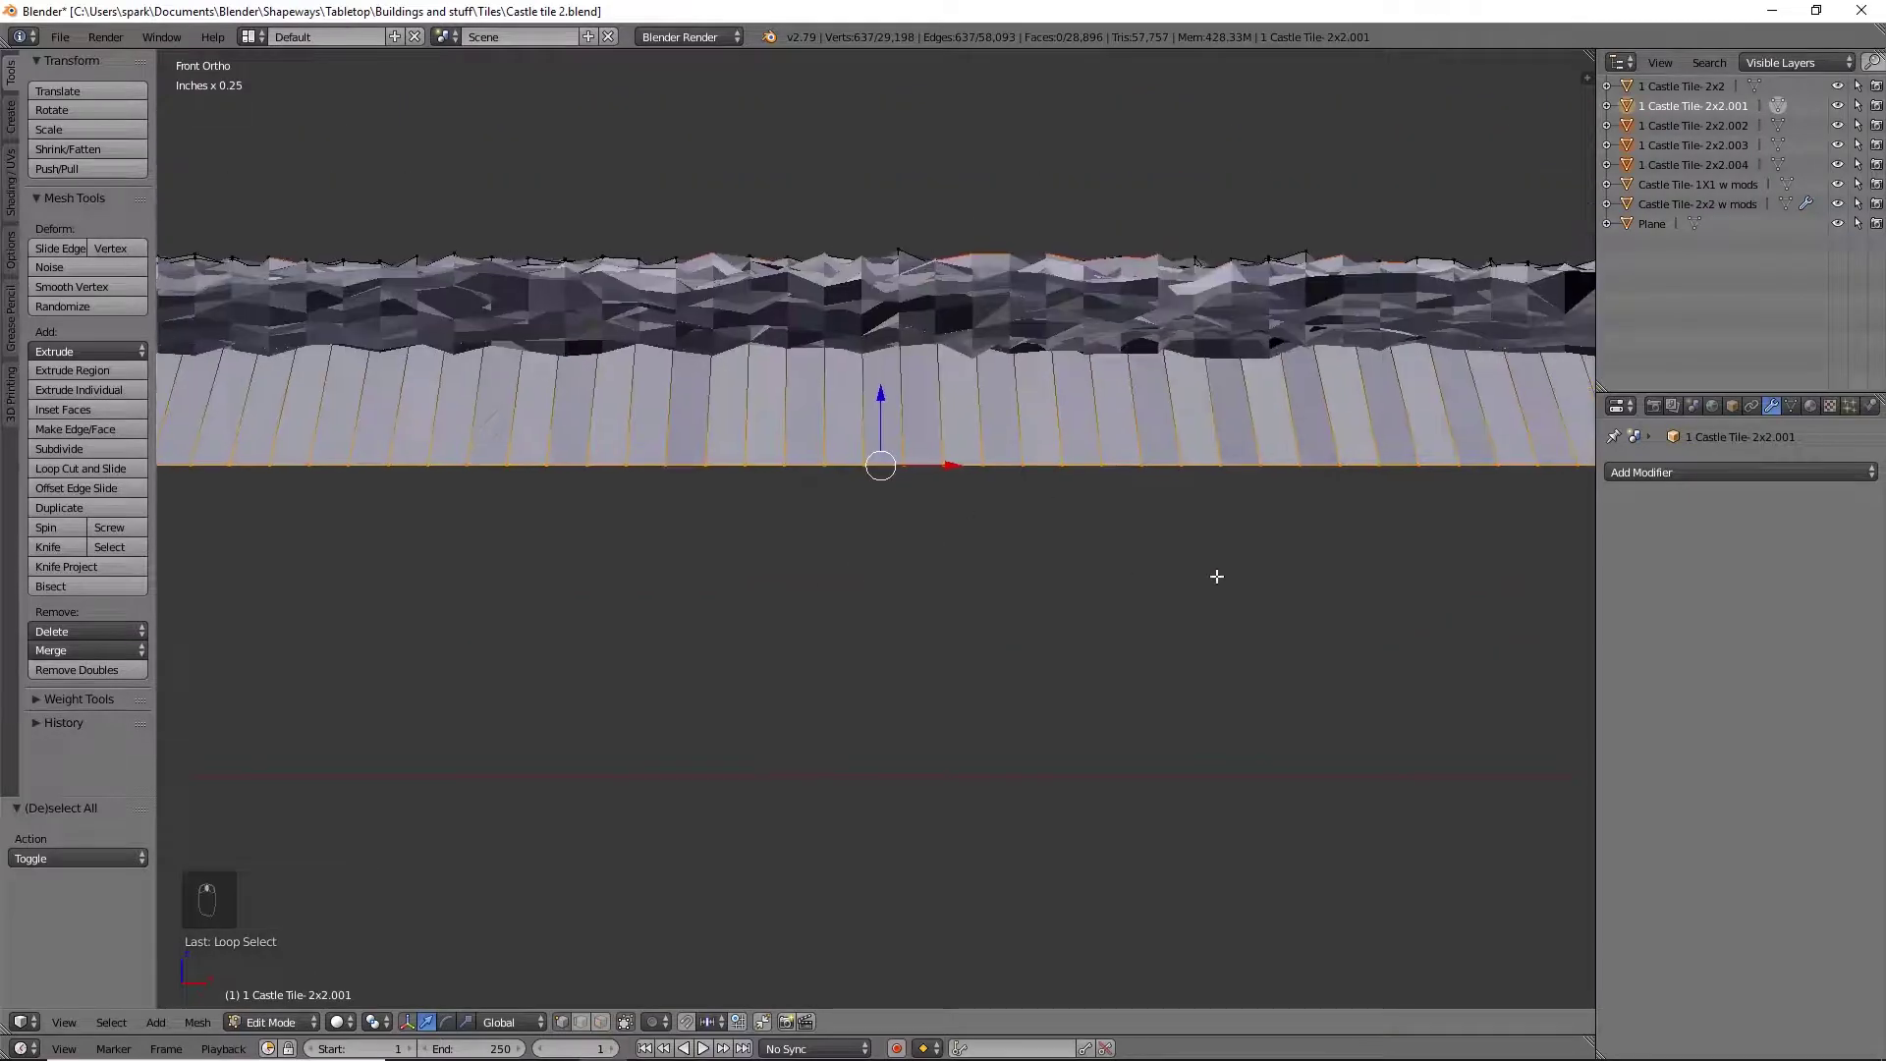
{"action": "key", "text": "s"}
{"action": "key", "text": "z"}
{"action": "key", "text": "0"}
{"action": "key", "text": "Return"}
Extrude the flattened outer edge loop downward to form the stone's vertical sides
{"action": "scroll", "coordinate": [1217, 577], "scroll_direction": "down", "scroll_amount": 11}
{"action": "middle_click_drag", "start_coordinate": [1277, 604], "coordinate": [1079, 565], "text": "shift"}
{"action": "scroll", "coordinate": [1079, 565], "scroll_direction": "up", "scroll_amount": 4}
{"action": "middle_click_drag", "start_coordinate": [1235, 403], "coordinate": [862, 384], "text": "shift"}
{"action": "scroll", "coordinate": [1066, 421], "scroll_direction": "up", "scroll_amount": 2}
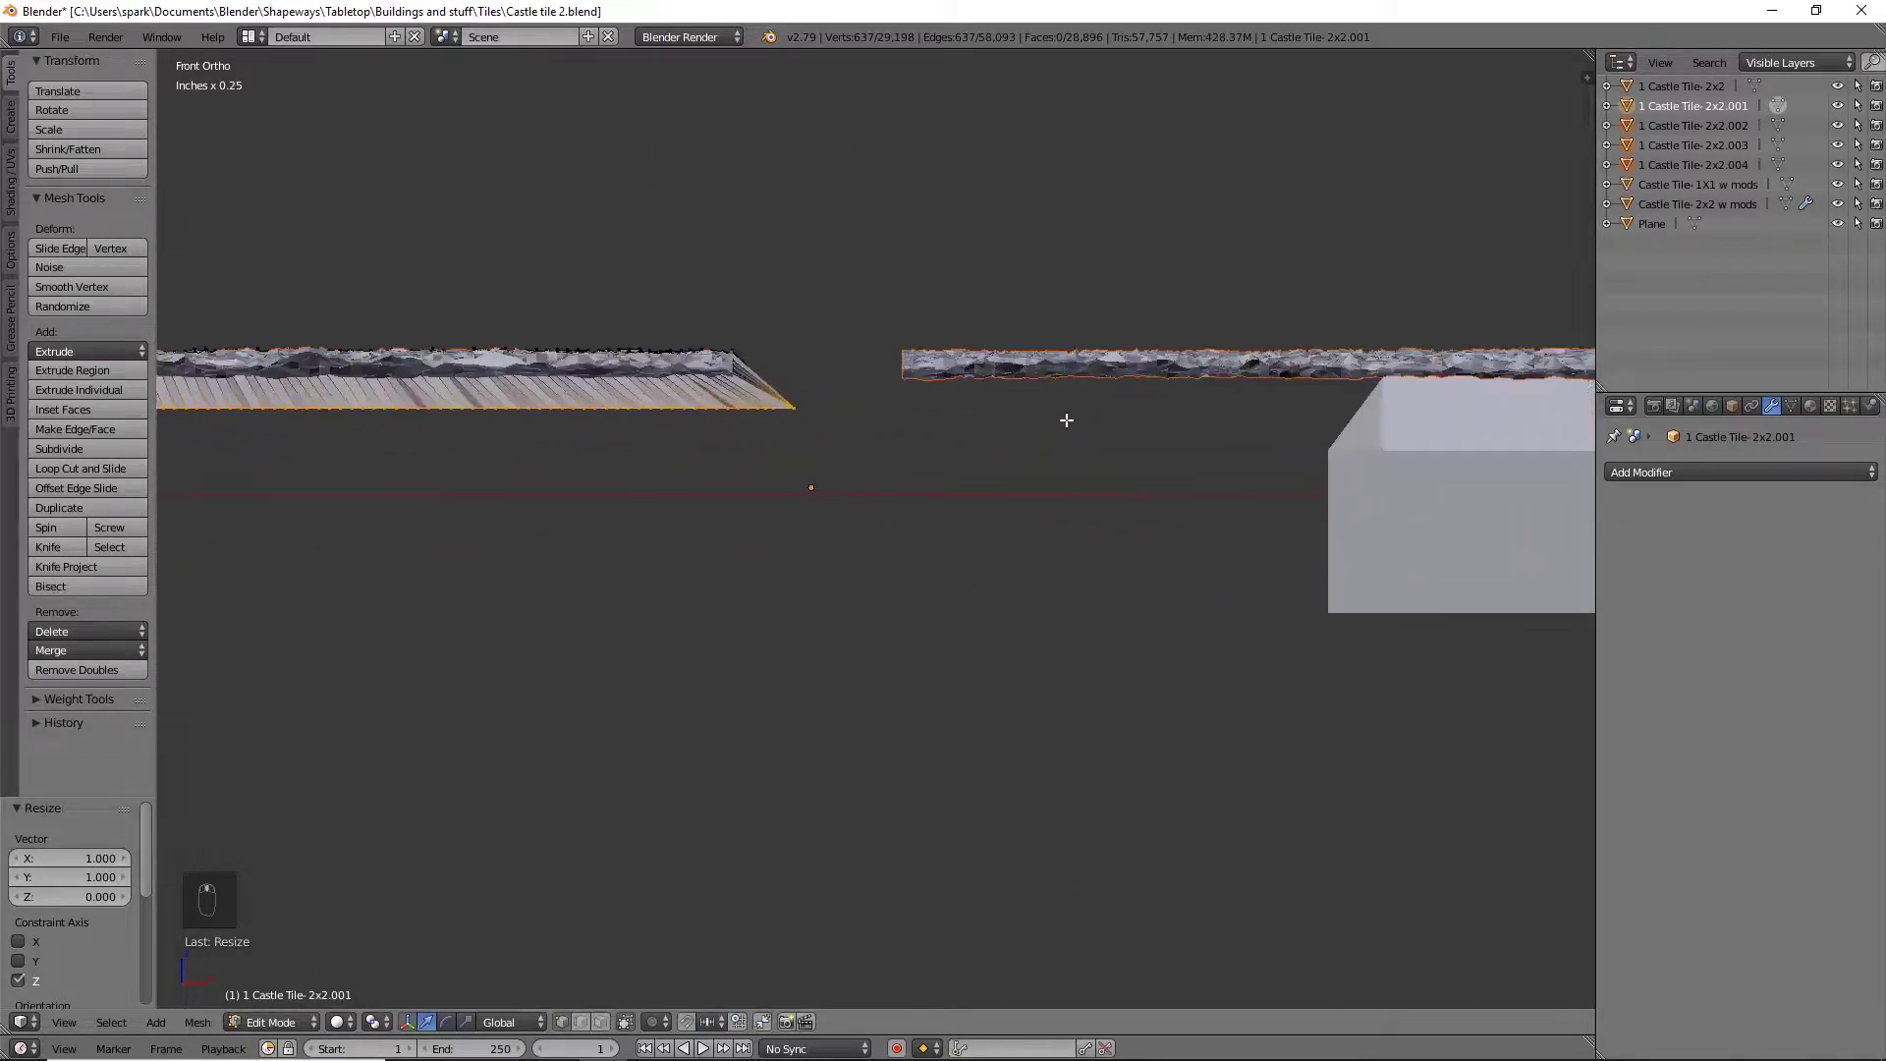
{"action": "middle_click_drag", "start_coordinate": [1344, 402], "coordinate": [1239, 381], "text": "shift"}
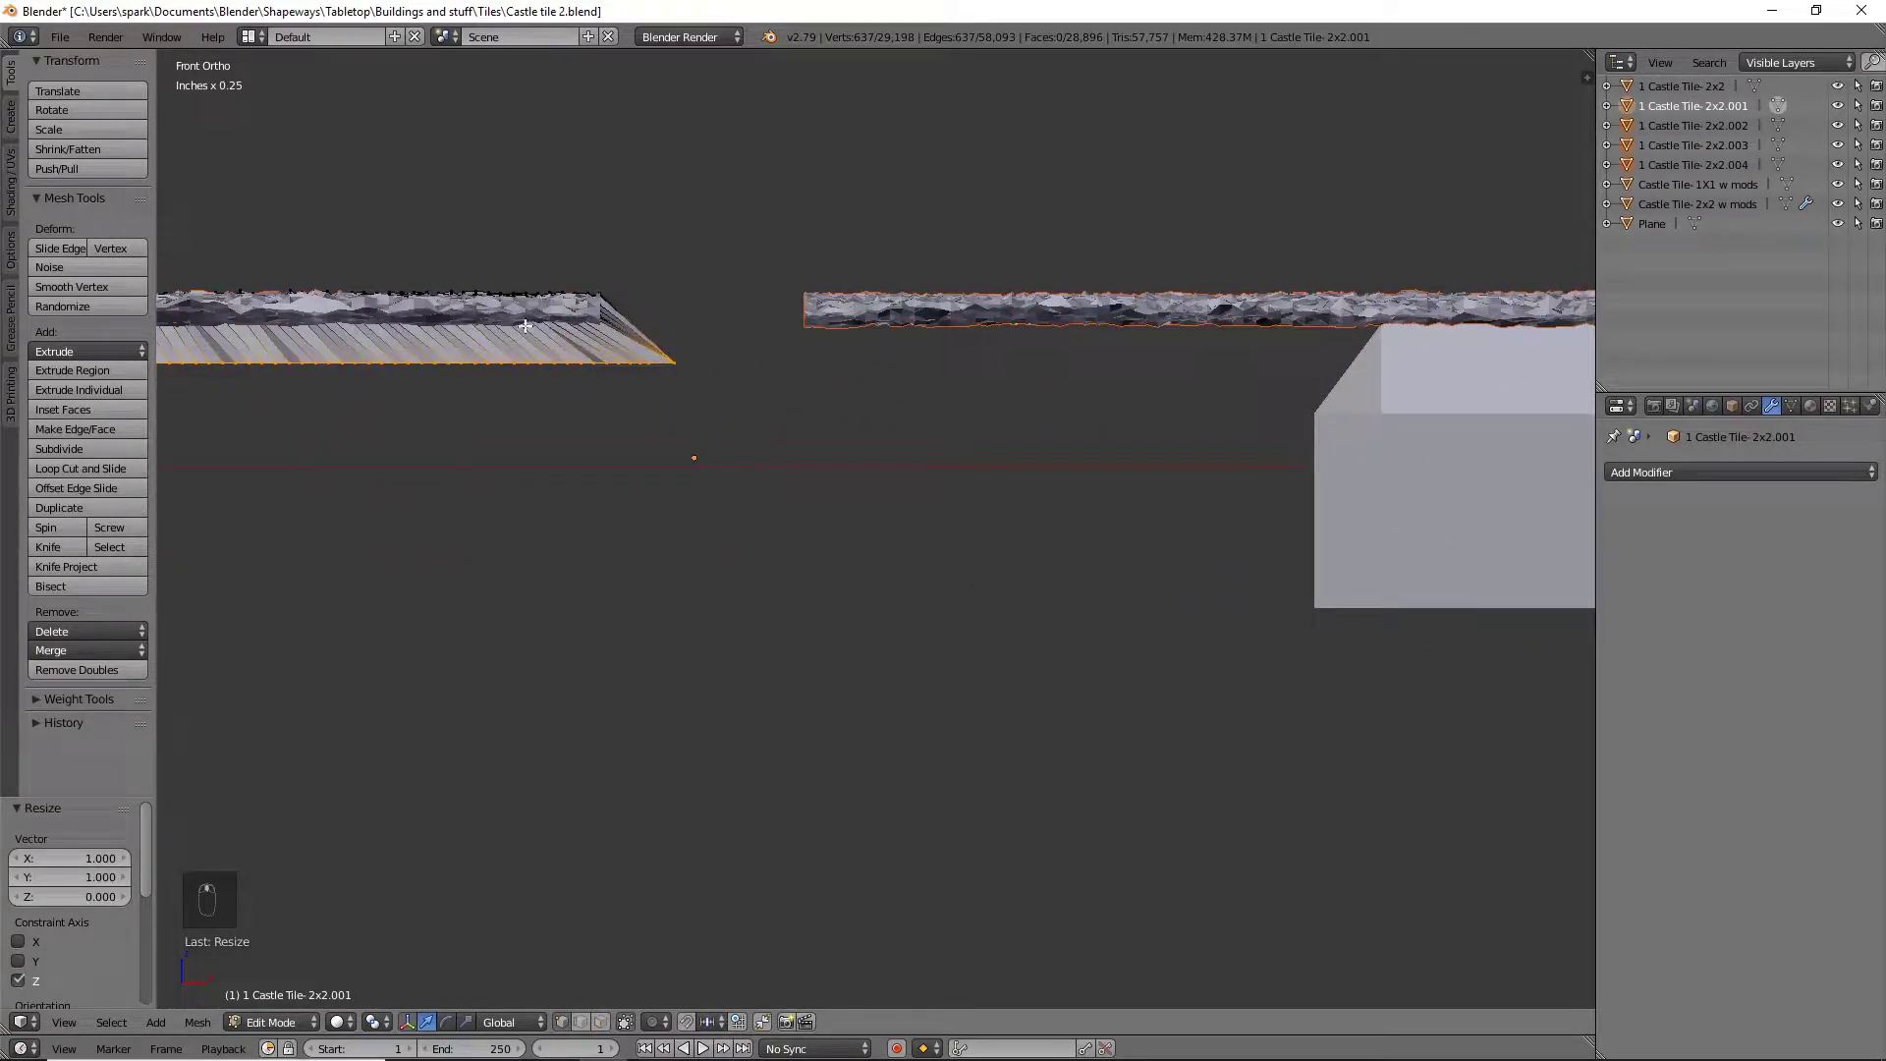
{"action": "scroll", "coordinate": [630, 311], "scroll_direction": "down", "scroll_amount": 4}
{"action": "left_click_drag", "start_coordinate": [257, 383], "coordinate": [296, 486]}
{"action": "key", "text": "e"}
Leave mesh editing and move 1 Castle Tile-2x2 about -614 thou along X, in line with the separated stones
{"action": "key", "text": "Tab"}
{"action": "right_click", "coordinate": [1277, 515]}
{"action": "scroll", "coordinate": [1142, 520], "scroll_direction": "down", "scroll_amount": 5}
{"action": "left_click_drag", "start_coordinate": [1302, 518], "coordinate": [826, 634]}
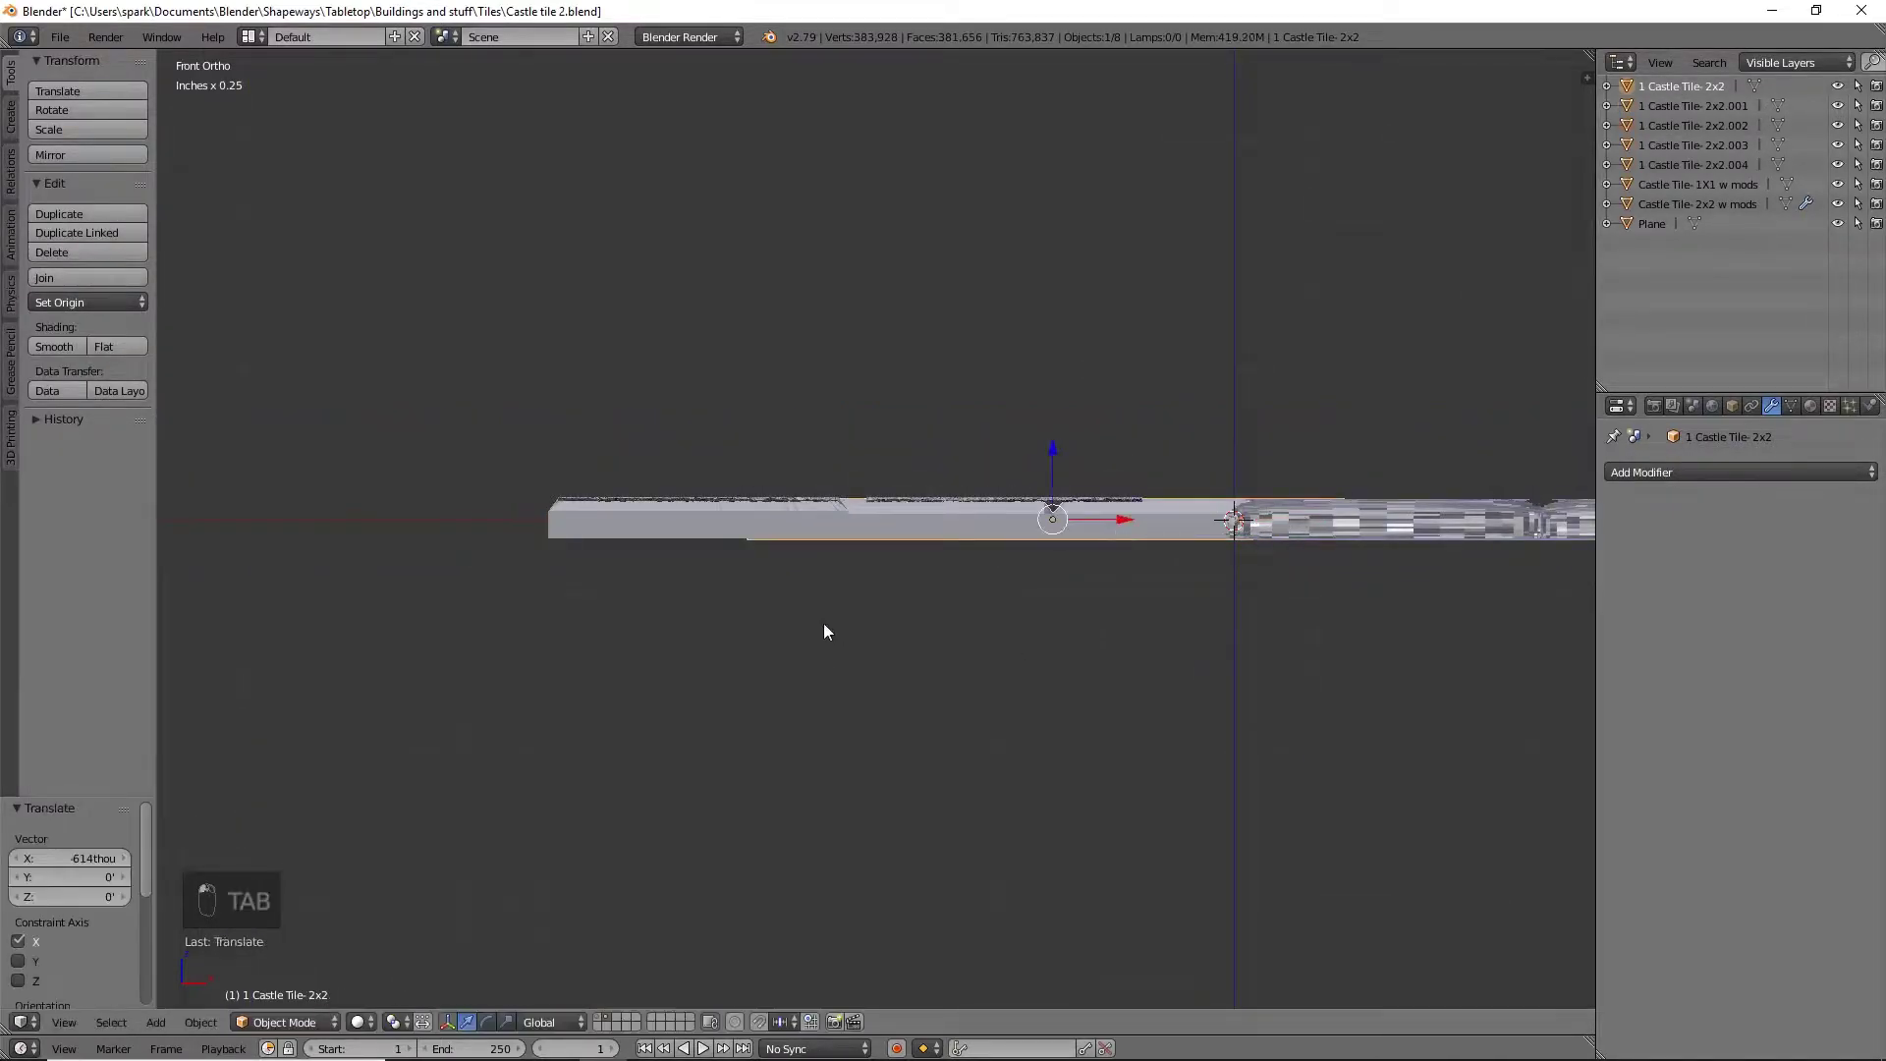
Edit the first stone's mesh again and lower its extruded bottom loop to the level of the reference tile's underside
{"action": "scroll", "coordinate": [556, 520], "scroll_direction": "up", "scroll_amount": 4}
{"action": "right_click", "coordinate": [553, 517]}
{"action": "key", "text": "Tab"}
{"action": "scroll", "coordinate": [652, 442], "scroll_direction": "up", "scroll_amount": 6}
{"action": "middle_click_drag", "start_coordinate": [958, 544], "coordinate": [979, 544], "text": "shift"}
{"action": "scroll", "coordinate": [648, 543], "scroll_direction": "down", "scroll_amount": 3}
{"action": "middle_click_drag", "start_coordinate": [648, 544], "coordinate": [982, 528], "text": "shift"}
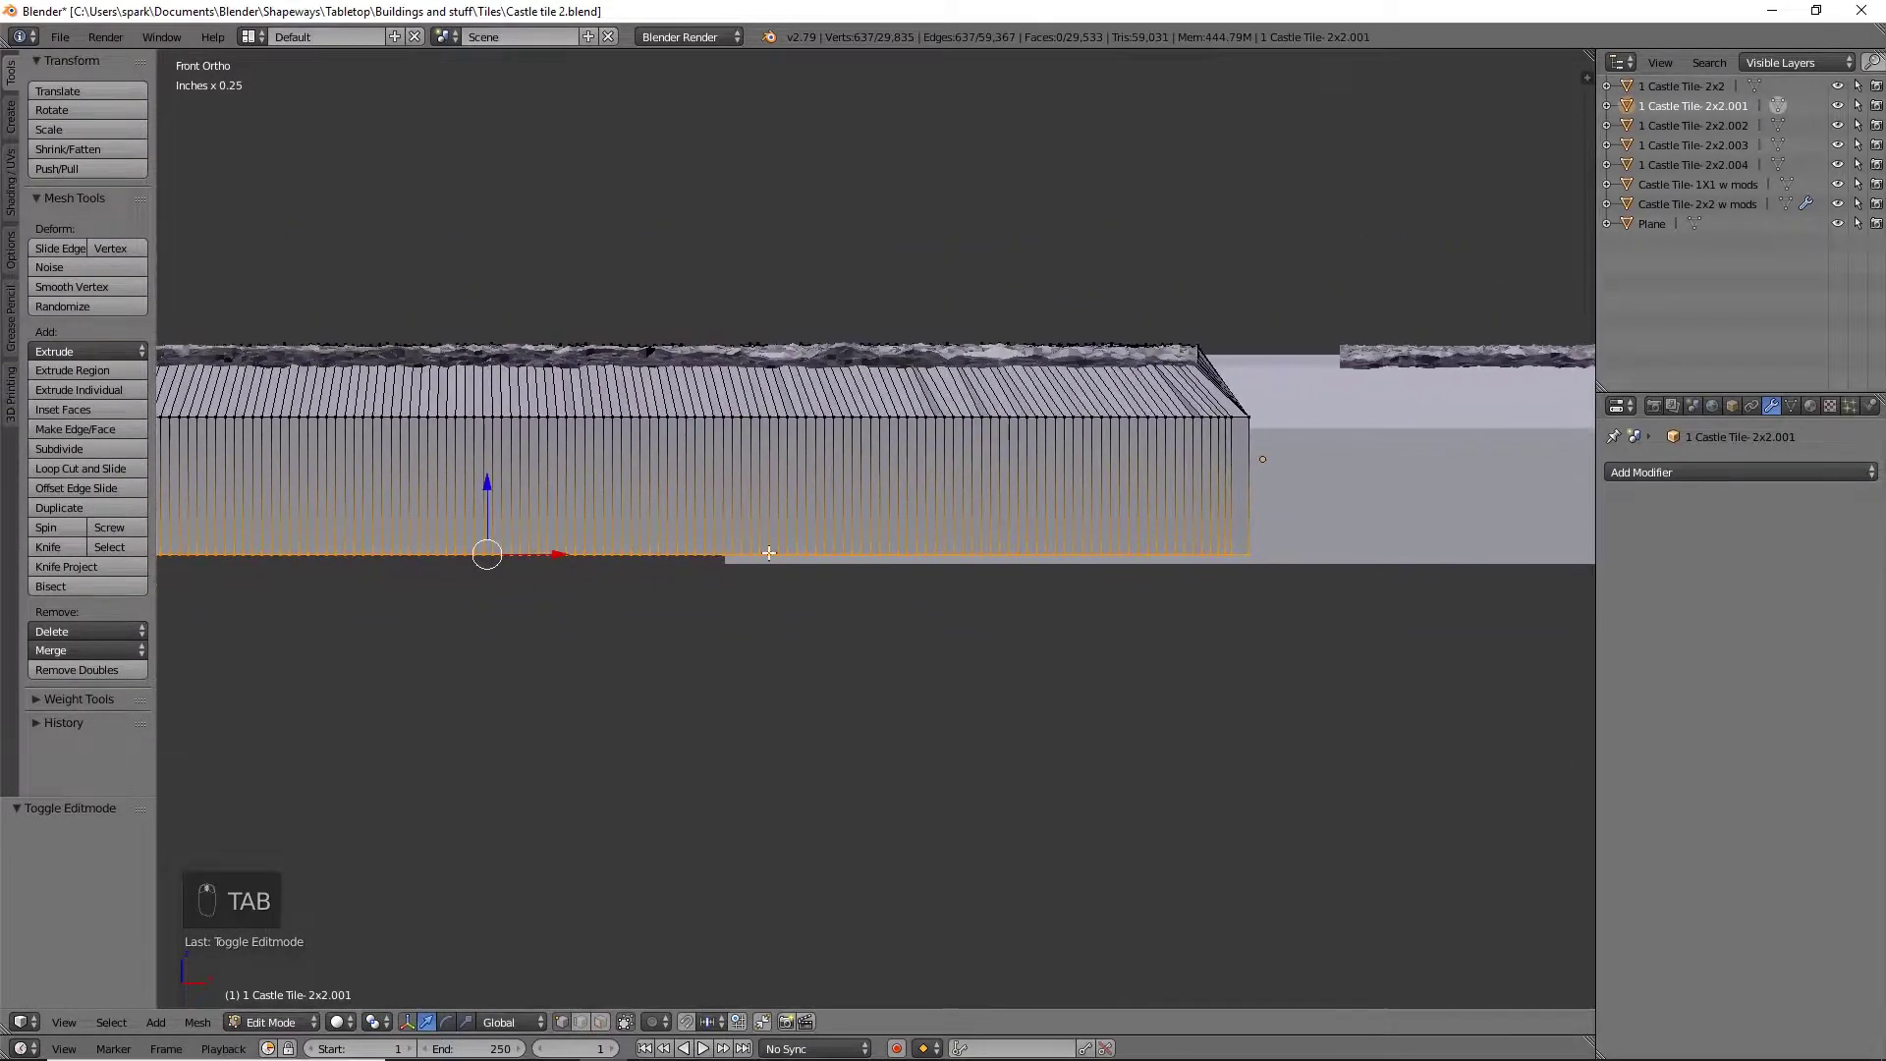
{"action": "left_click_drag", "start_coordinate": [491, 489], "coordinate": [497, 497]}
Move the skirt's lower edge loop down about 6.85 thou along Z, level with the reference tile's bevel edge, and leave mesh editing
{"action": "right_click", "coordinate": [1239, 416], "text": "alt"}
{"action": "left_click_drag", "start_coordinate": [889, 360], "coordinate": [889, 355]}
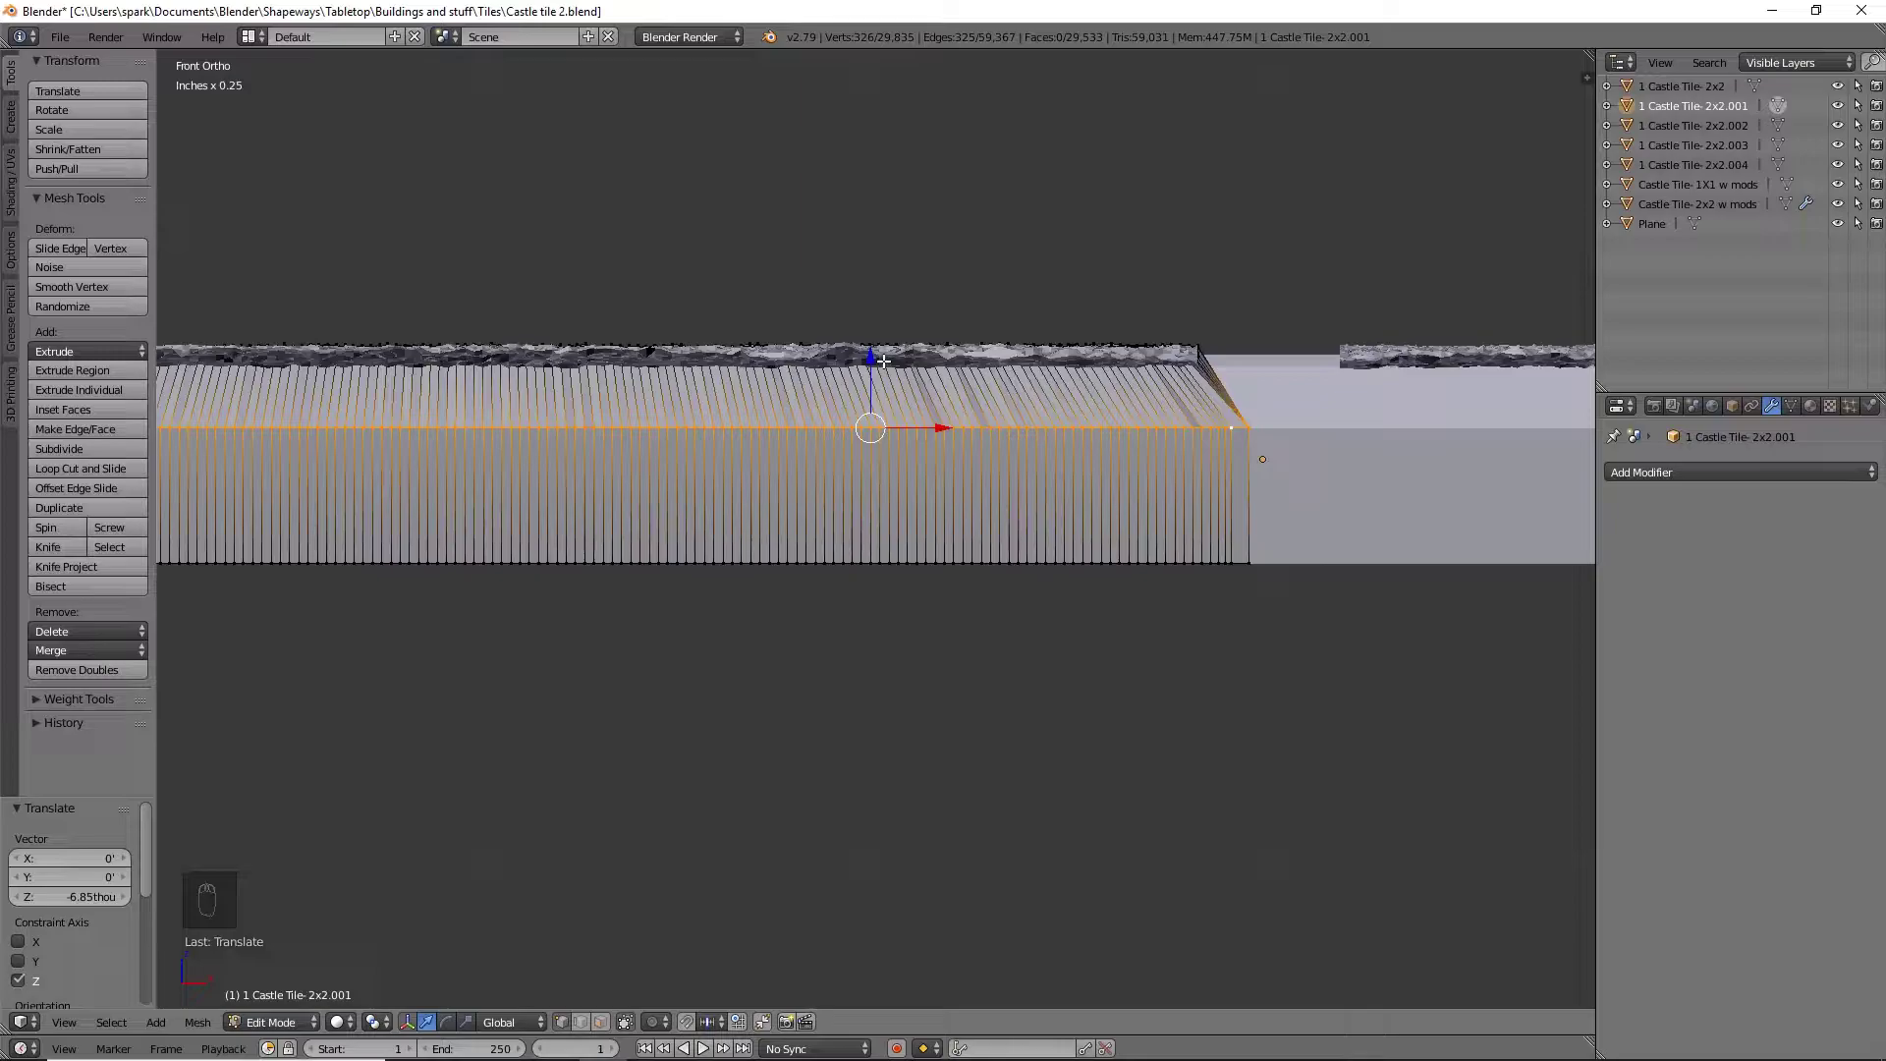
{"action": "key", "text": "Tab"}
Select the bottom edge loop of the first stone, fill it with a face, and leave mesh editing
{"action": "scroll", "coordinate": [884, 358], "scroll_direction": "down", "scroll_amount": 3}
{"action": "middle_click_drag", "start_coordinate": [952, 358], "coordinate": [1069, 448]}
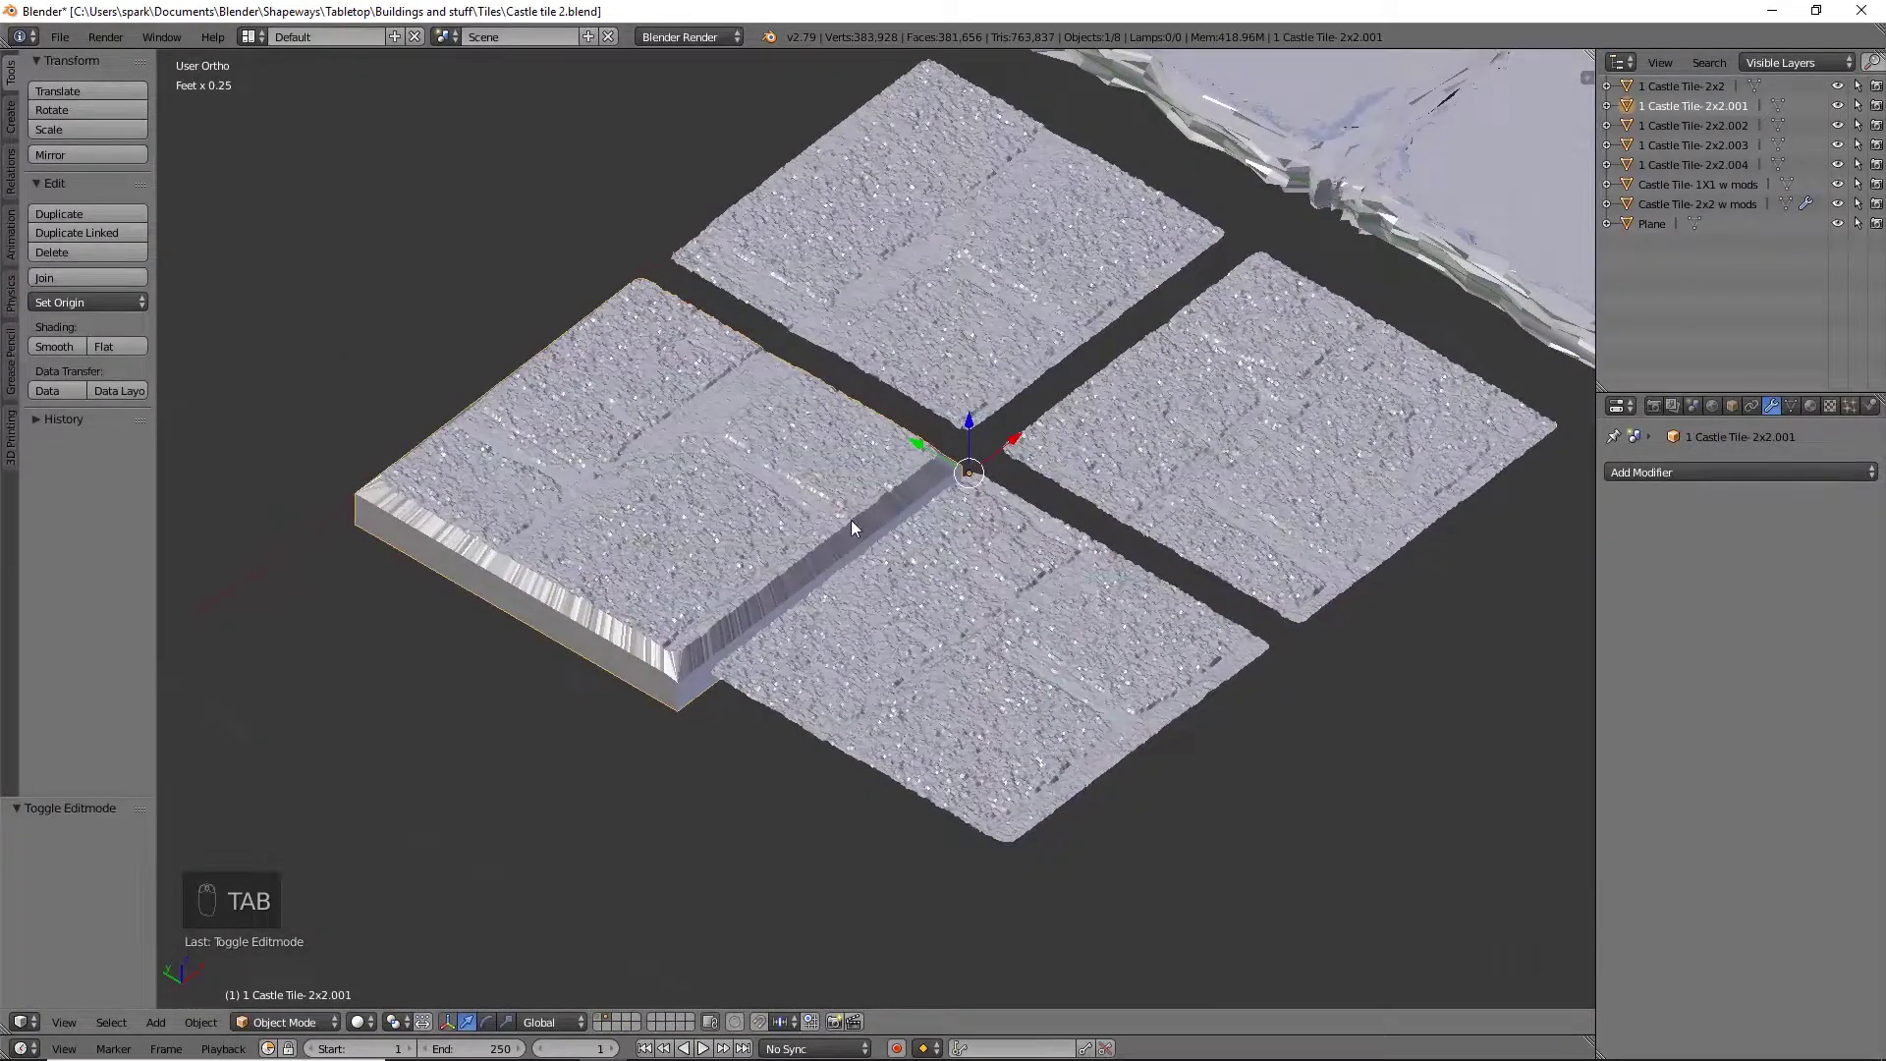
{"action": "key", "text": "Tab"}
{"action": "middle_click_drag", "start_coordinate": [853, 516], "coordinate": [773, 341]}
{"action": "scroll", "coordinate": [773, 341], "scroll_direction": "up", "scroll_amount": 6}
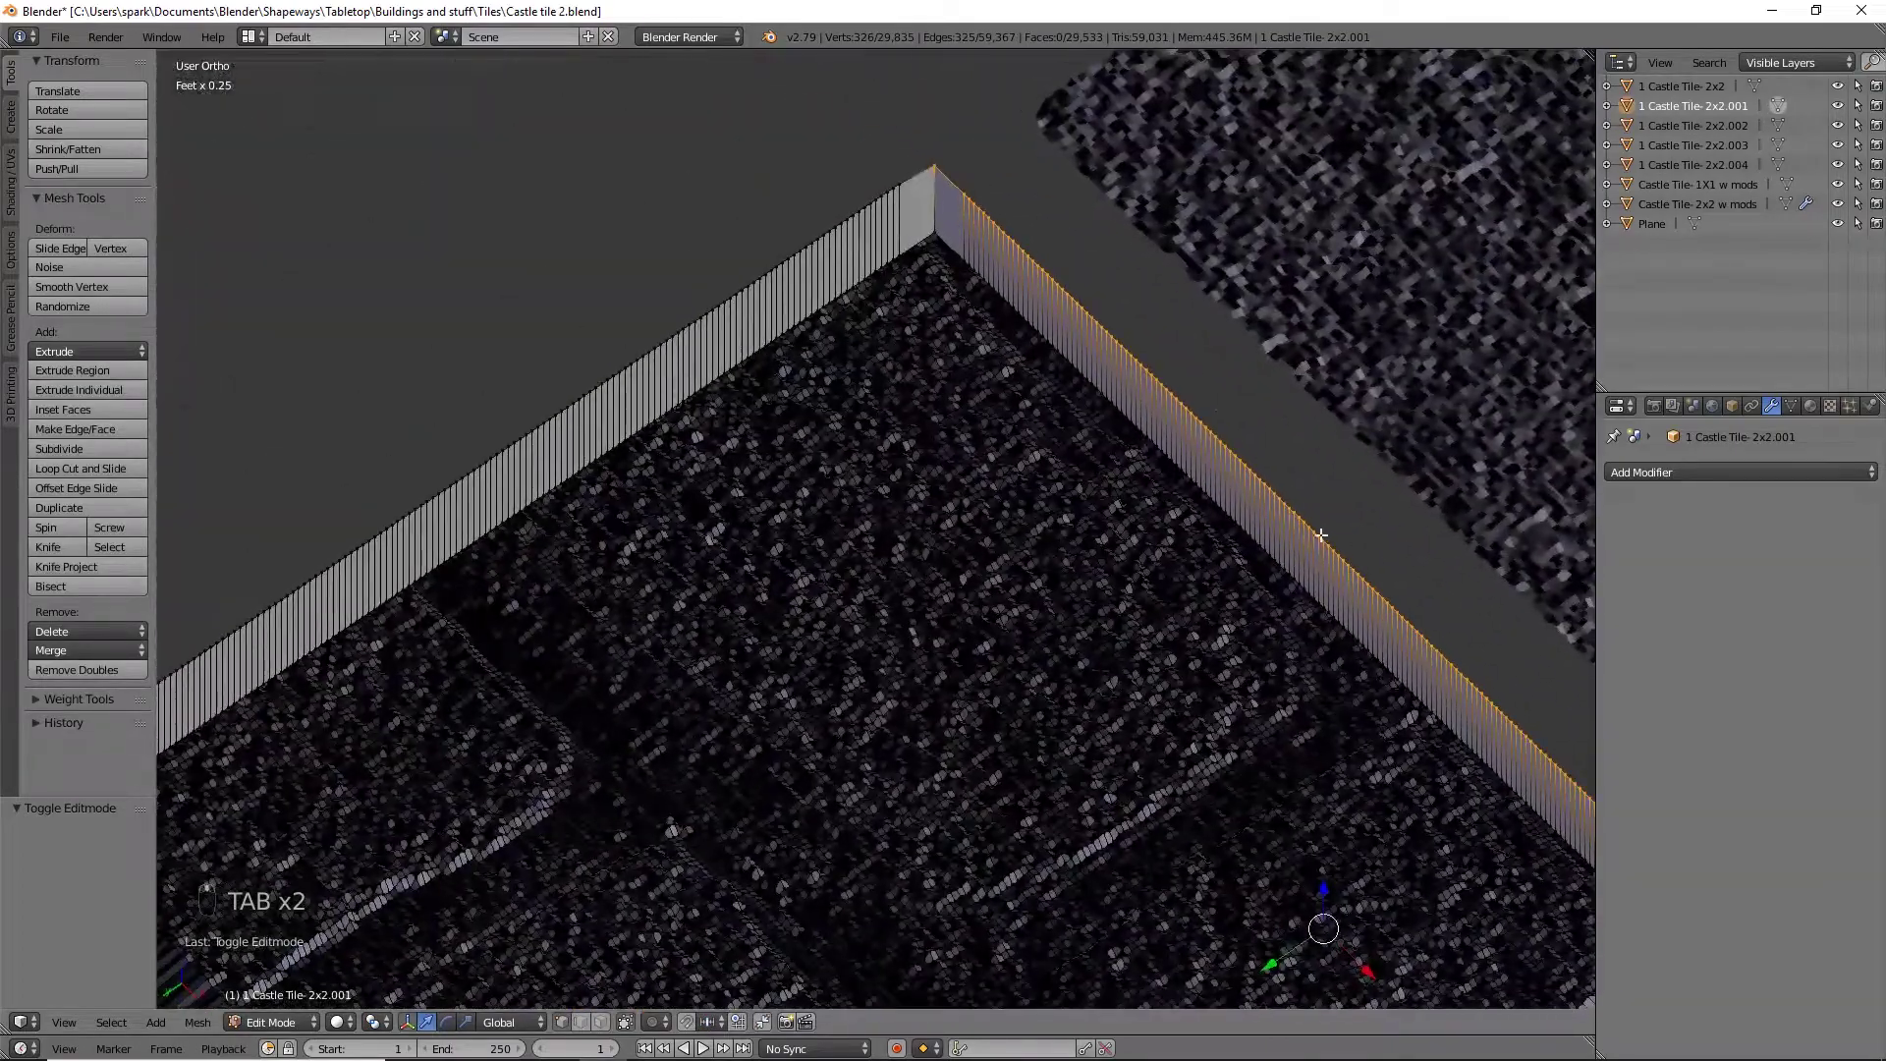
{"action": "left_click", "coordinate": [949, 243], "text": "alt+shift"}
{"action": "key", "text": "f"}
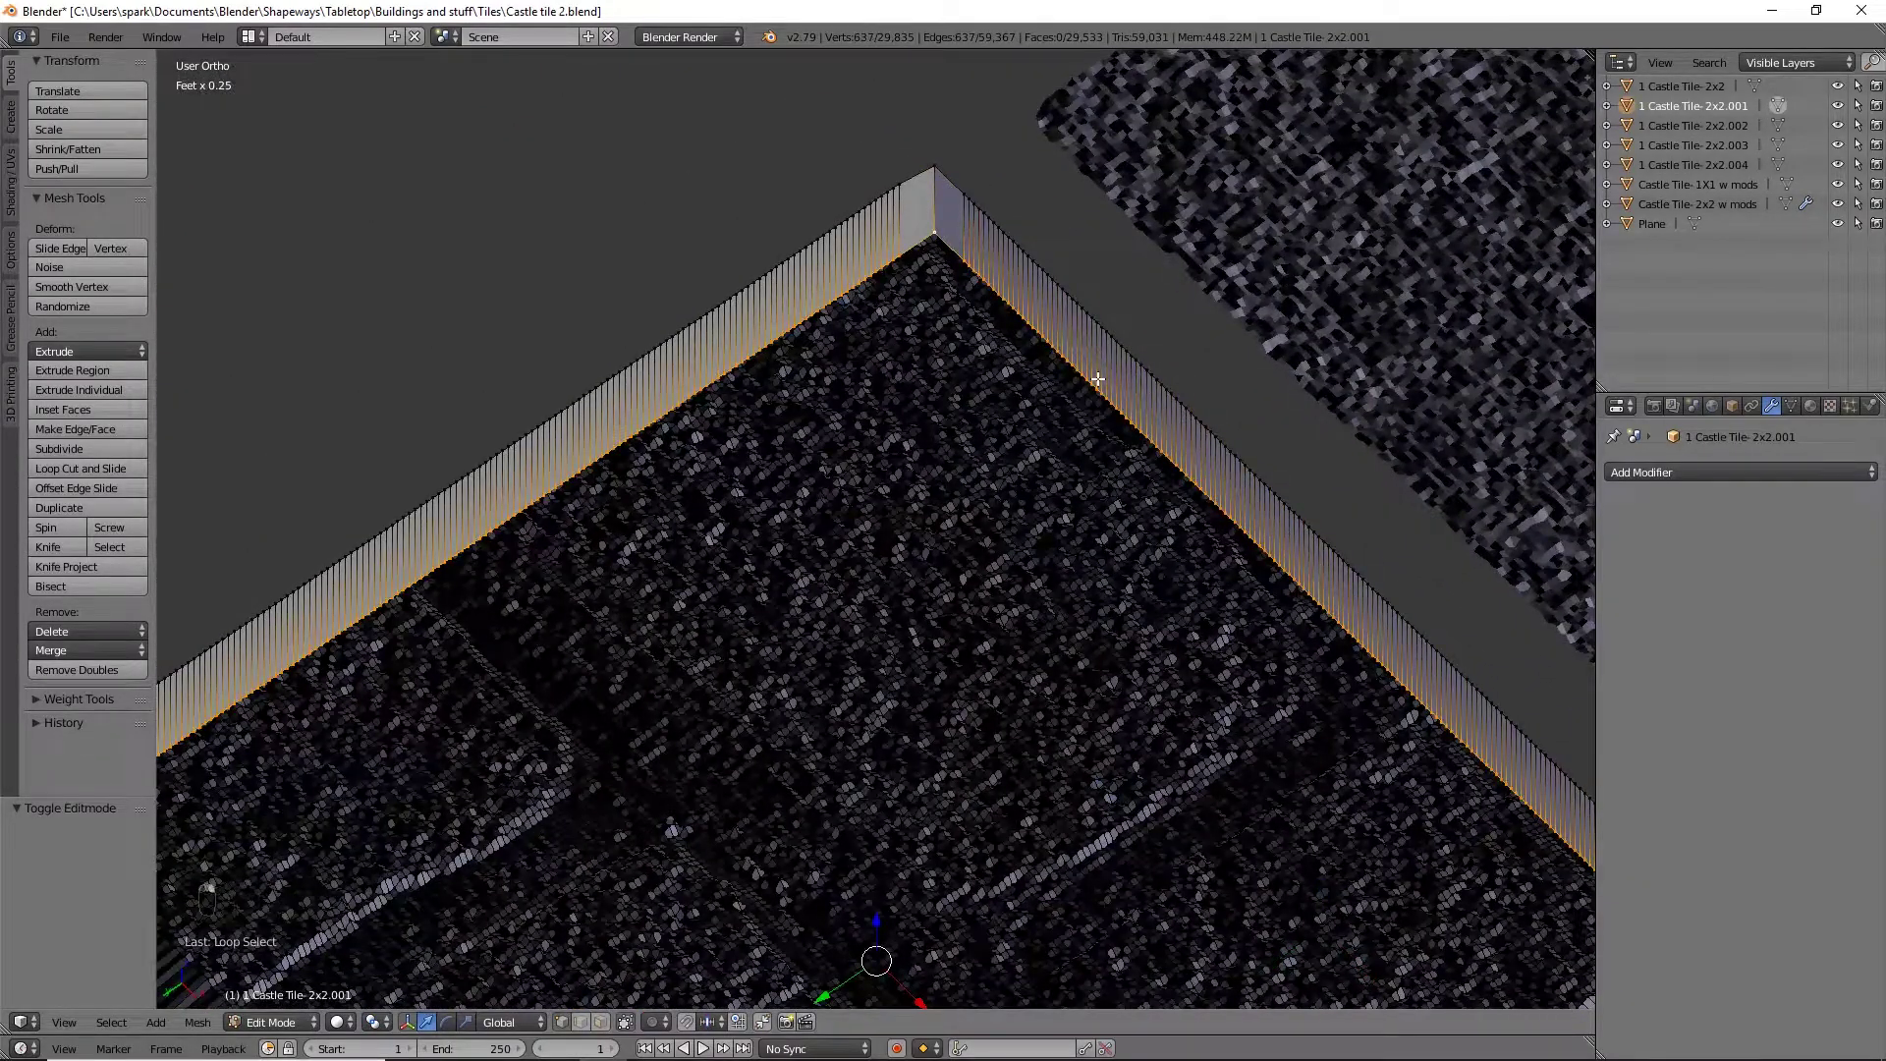
{"action": "scroll", "coordinate": [1096, 393], "scroll_direction": "down", "scroll_amount": 5}
{"action": "key", "text": "Tab"}
Switch to the top view and start editing the mesh of the upper-right stone, 1 Castle Tile-2x2.002
{"action": "middle_click_drag", "start_coordinate": [990, 649], "coordinate": [1111, 587]}
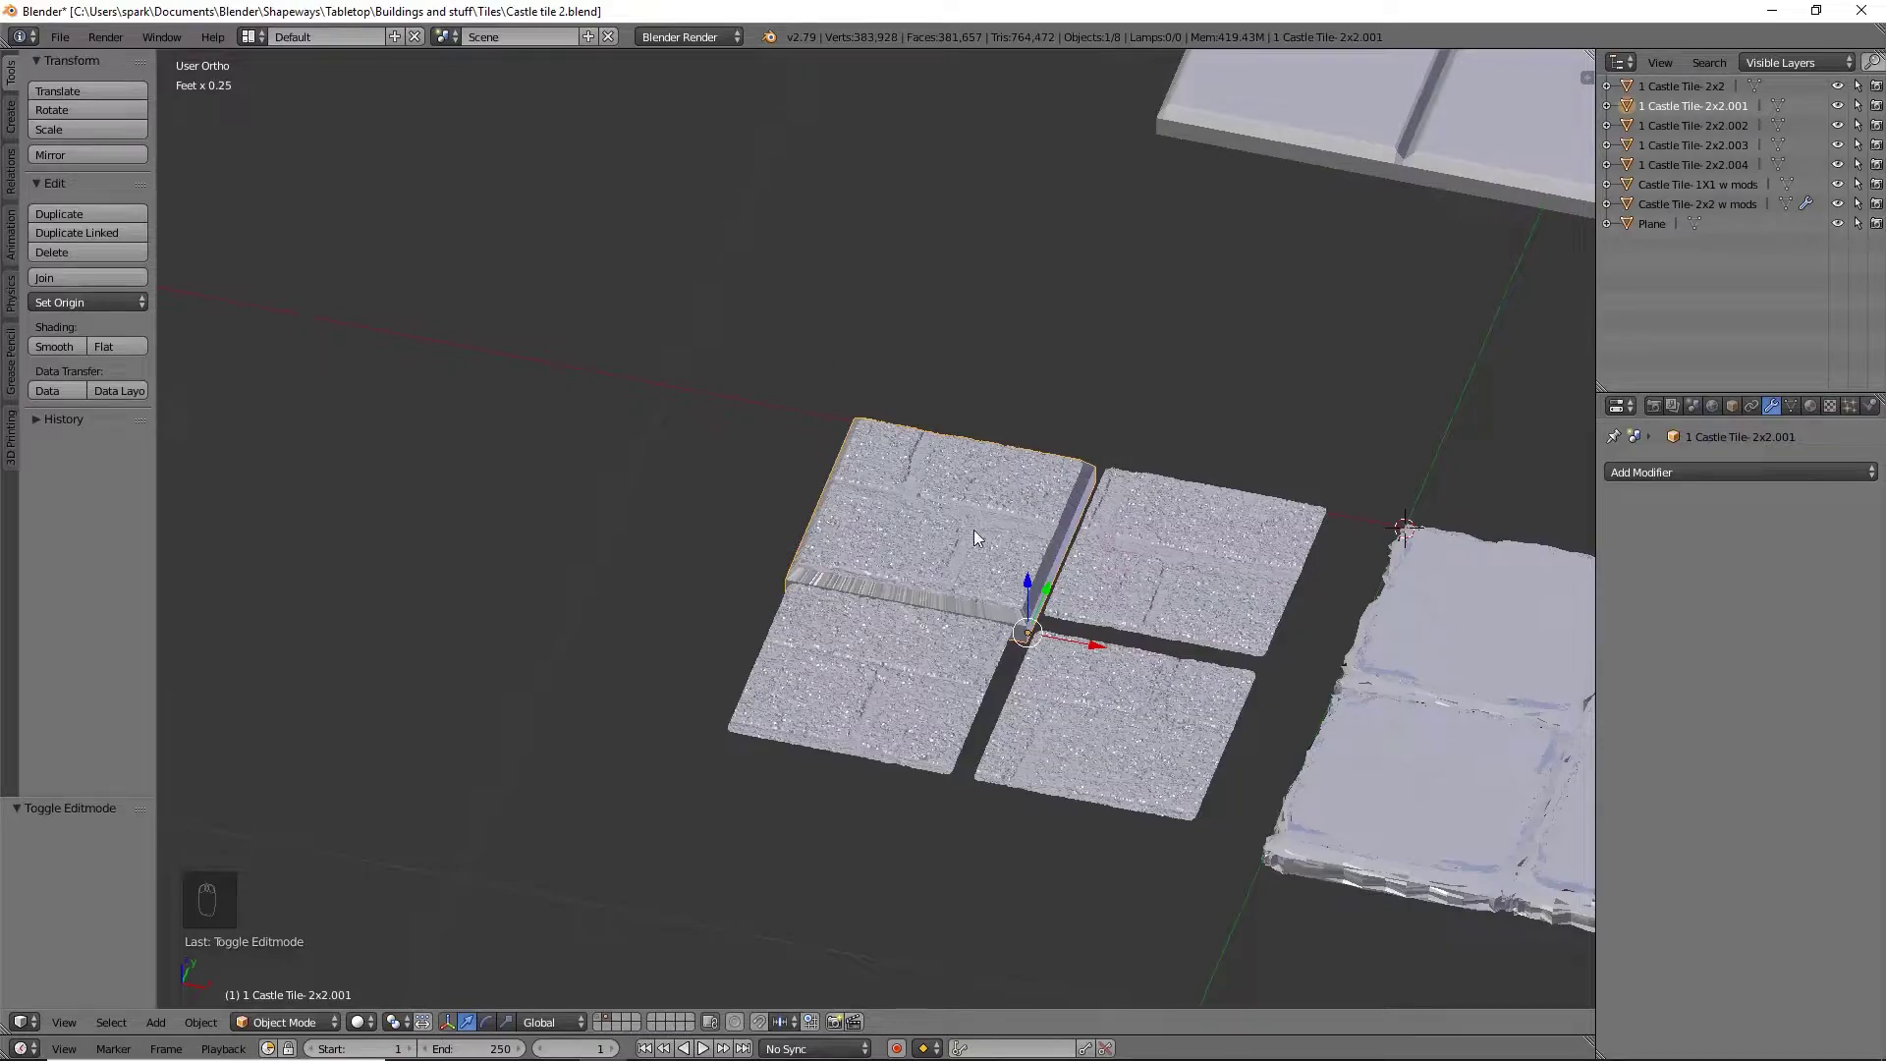
{"action": "scroll", "coordinate": [1255, 600], "scroll_direction": "up", "scroll_amount": 1}
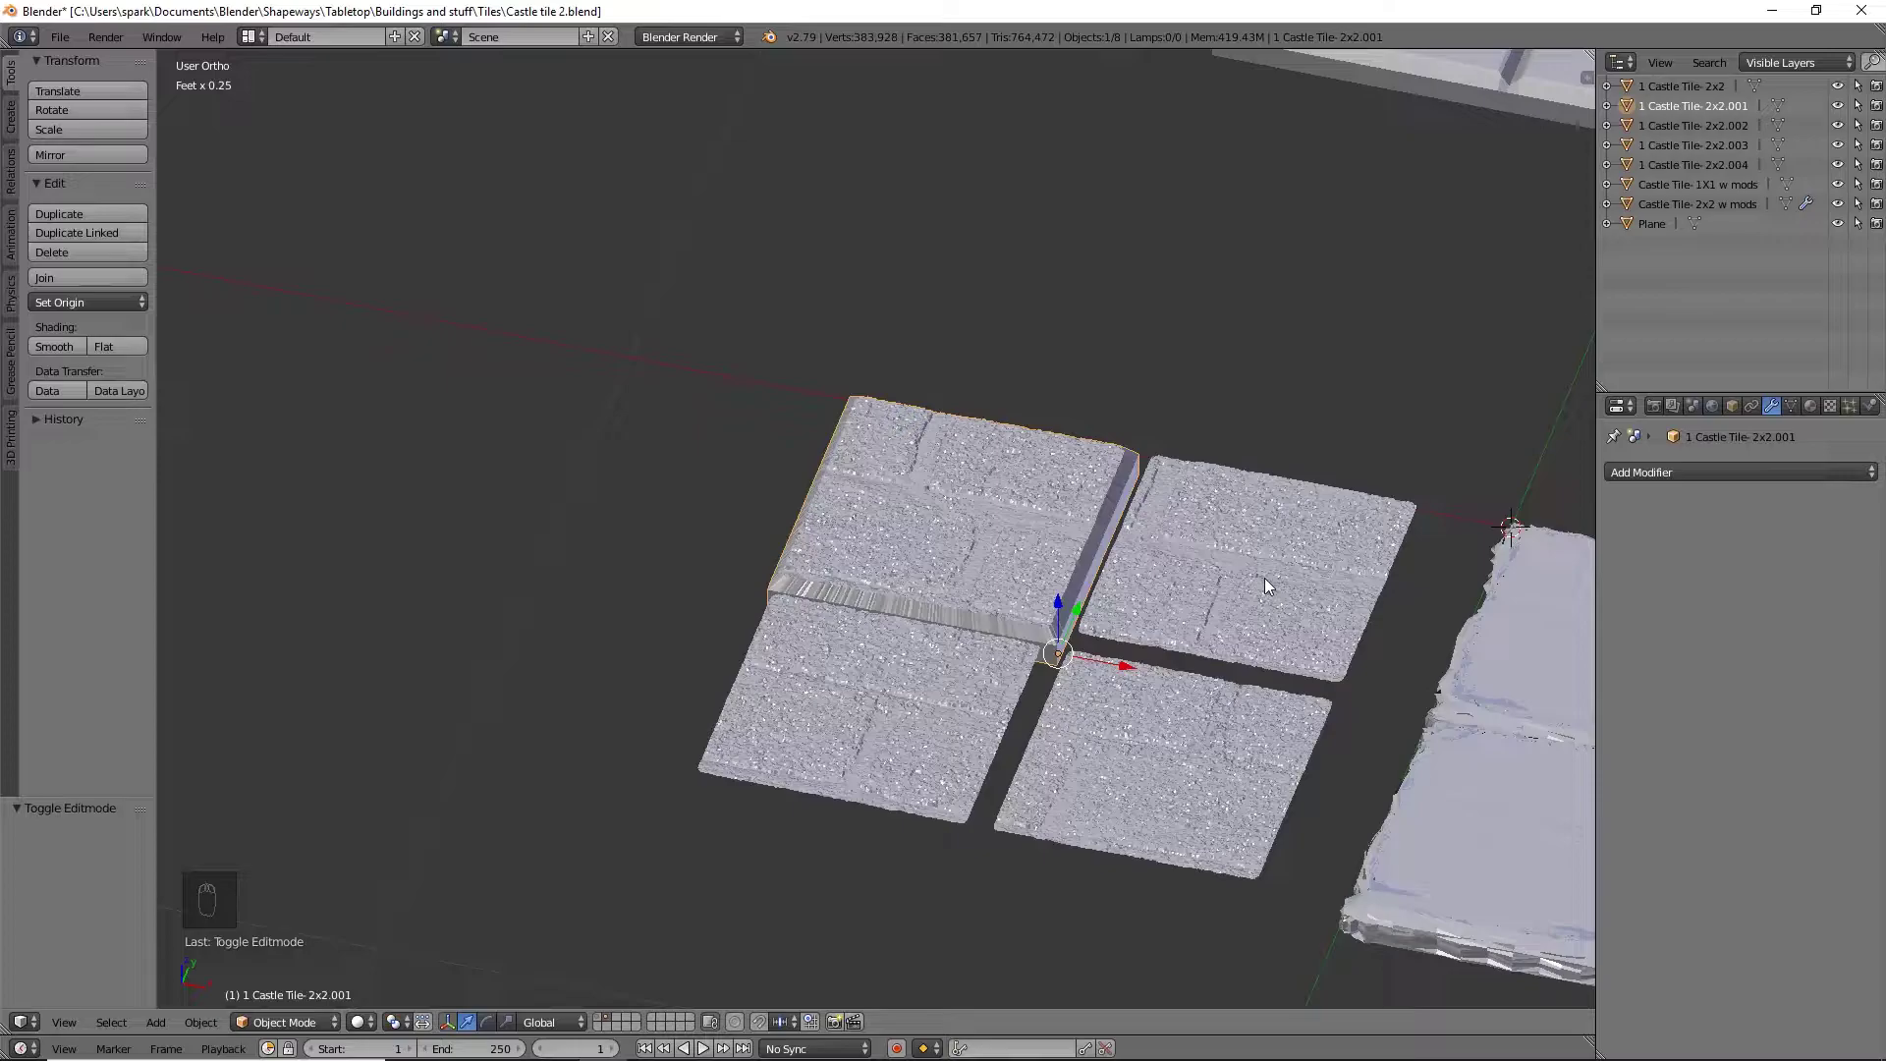
{"action": "key", "text": "KP_7"}
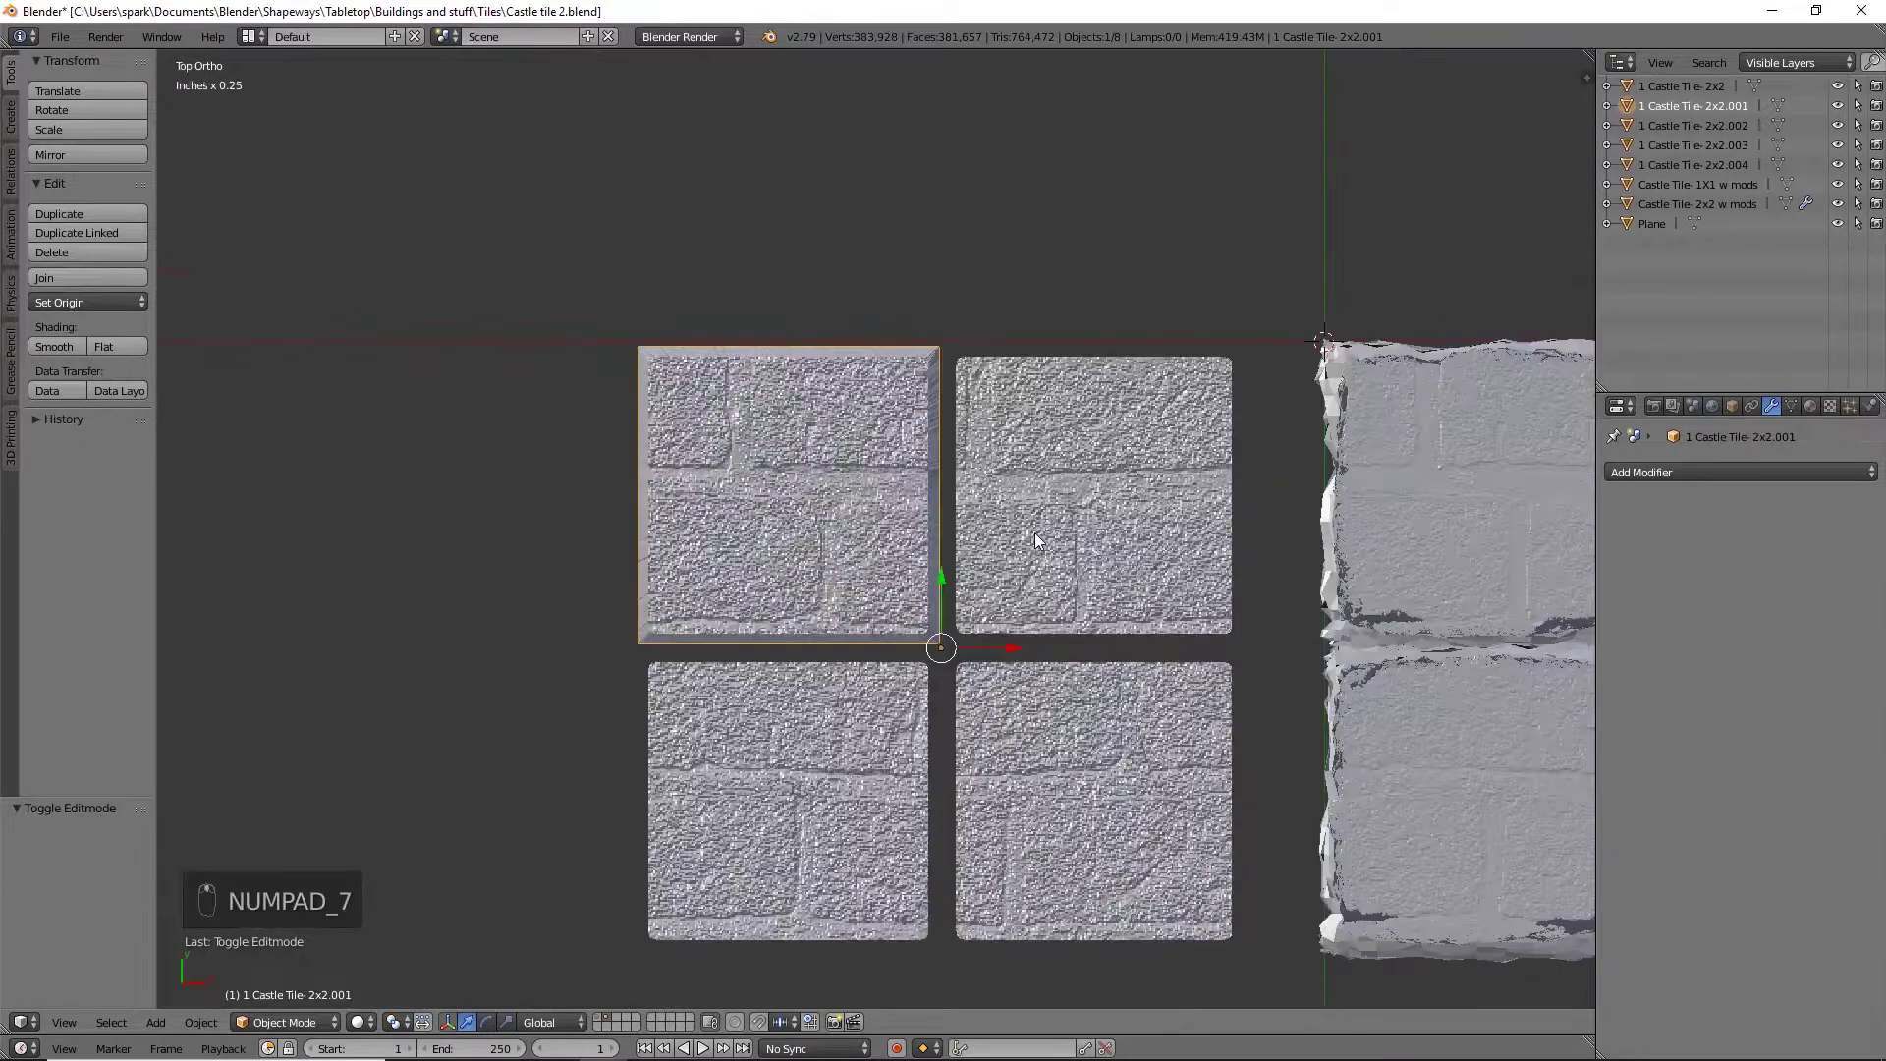
{"action": "right_click", "coordinate": [1034, 532]}
{"action": "key", "text": "grave"}
{"action": "key", "text": "grave"}
{"action": "key", "text": "Tab"}
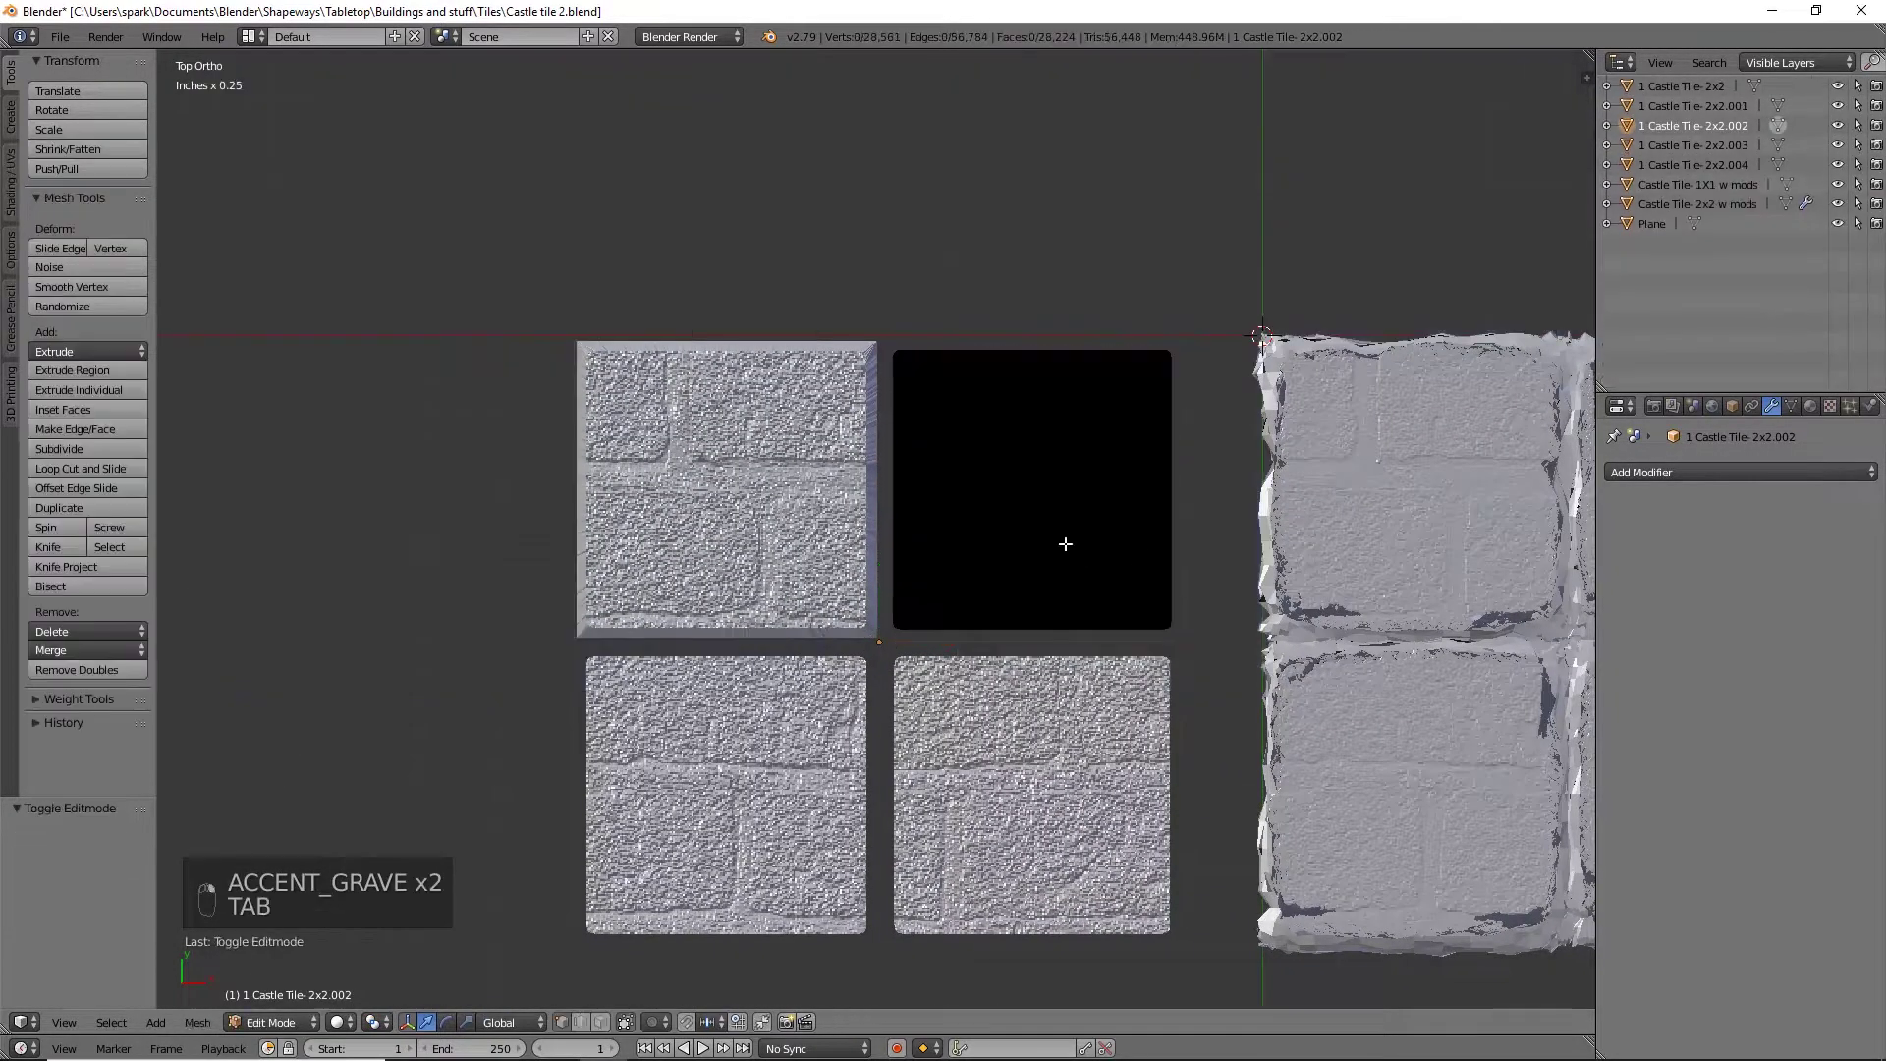
Select the upper-right stone's outer border loop and extrude it outward with a scale of about 1.1
{"action": "scroll", "coordinate": [929, 438], "scroll_direction": "up", "scroll_amount": 11}
{"action": "right_click", "coordinate": [652, 450], "text": "alt"}
{"action": "scroll", "coordinate": [668, 462], "scroll_direction": "down", "scroll_amount": 5}
{"action": "middle_click_drag", "start_coordinate": [1303, 850], "coordinate": [711, 534], "text": "shift"}
{"action": "right_click", "coordinate": [913, 550], "text": "alt+shift"}
{"action": "scroll", "coordinate": [989, 569], "scroll_direction": "down", "scroll_amount": 3}
{"action": "key", "text": "e"}
{"action": "key", "text": "s"}
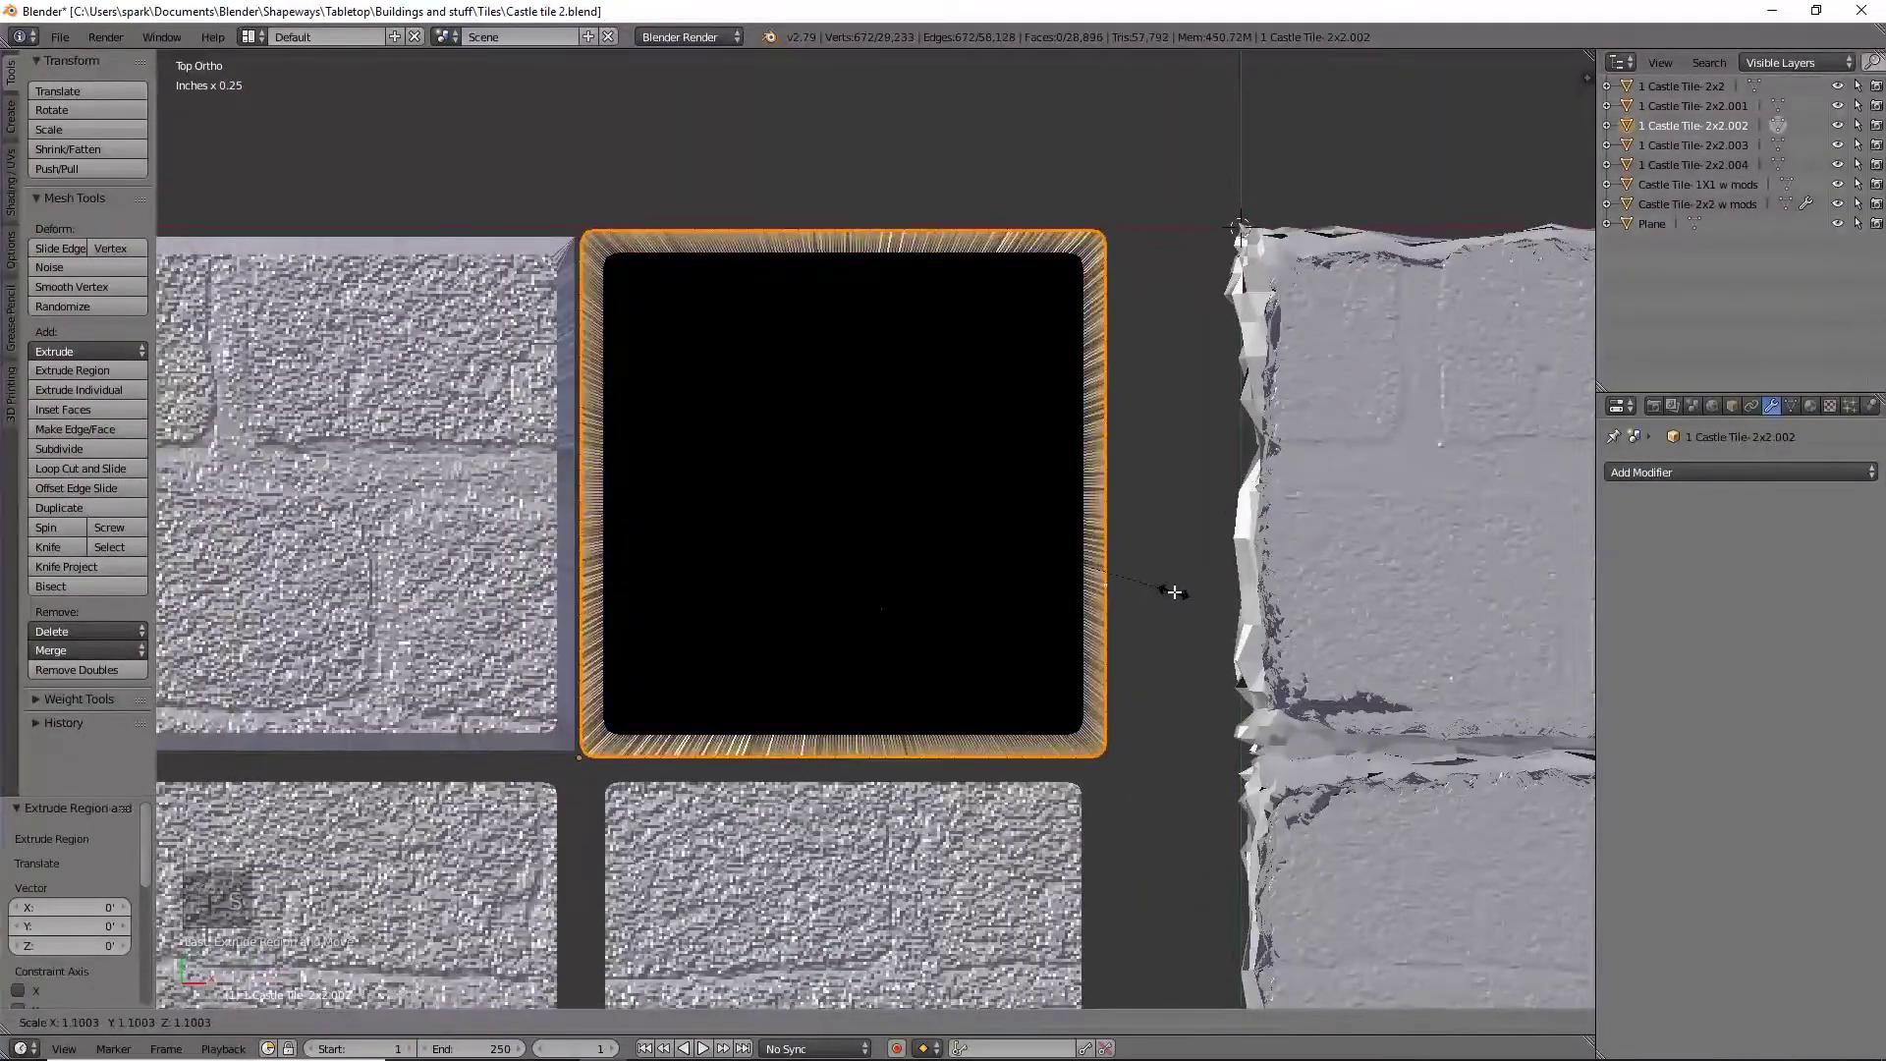
{"action": "left_click", "coordinate": [1173, 591]}
Flatten the extruded border along Z and lower it below the textured face, with a final move of about 3.74 thou
{"action": "key", "text": "KP_1"}
{"action": "scroll", "coordinate": [1153, 581], "scroll_direction": "up", "scroll_amount": 6}
{"action": "left_click_drag", "start_coordinate": [792, 418], "coordinate": [792, 491]}
{"action": "key", "text": "s"}
{"action": "key", "text": "s"}
{"action": "key", "text": "KP_7"}
{"action": "scroll", "coordinate": [914, 629], "scroll_direction": "down", "scroll_amount": 5}
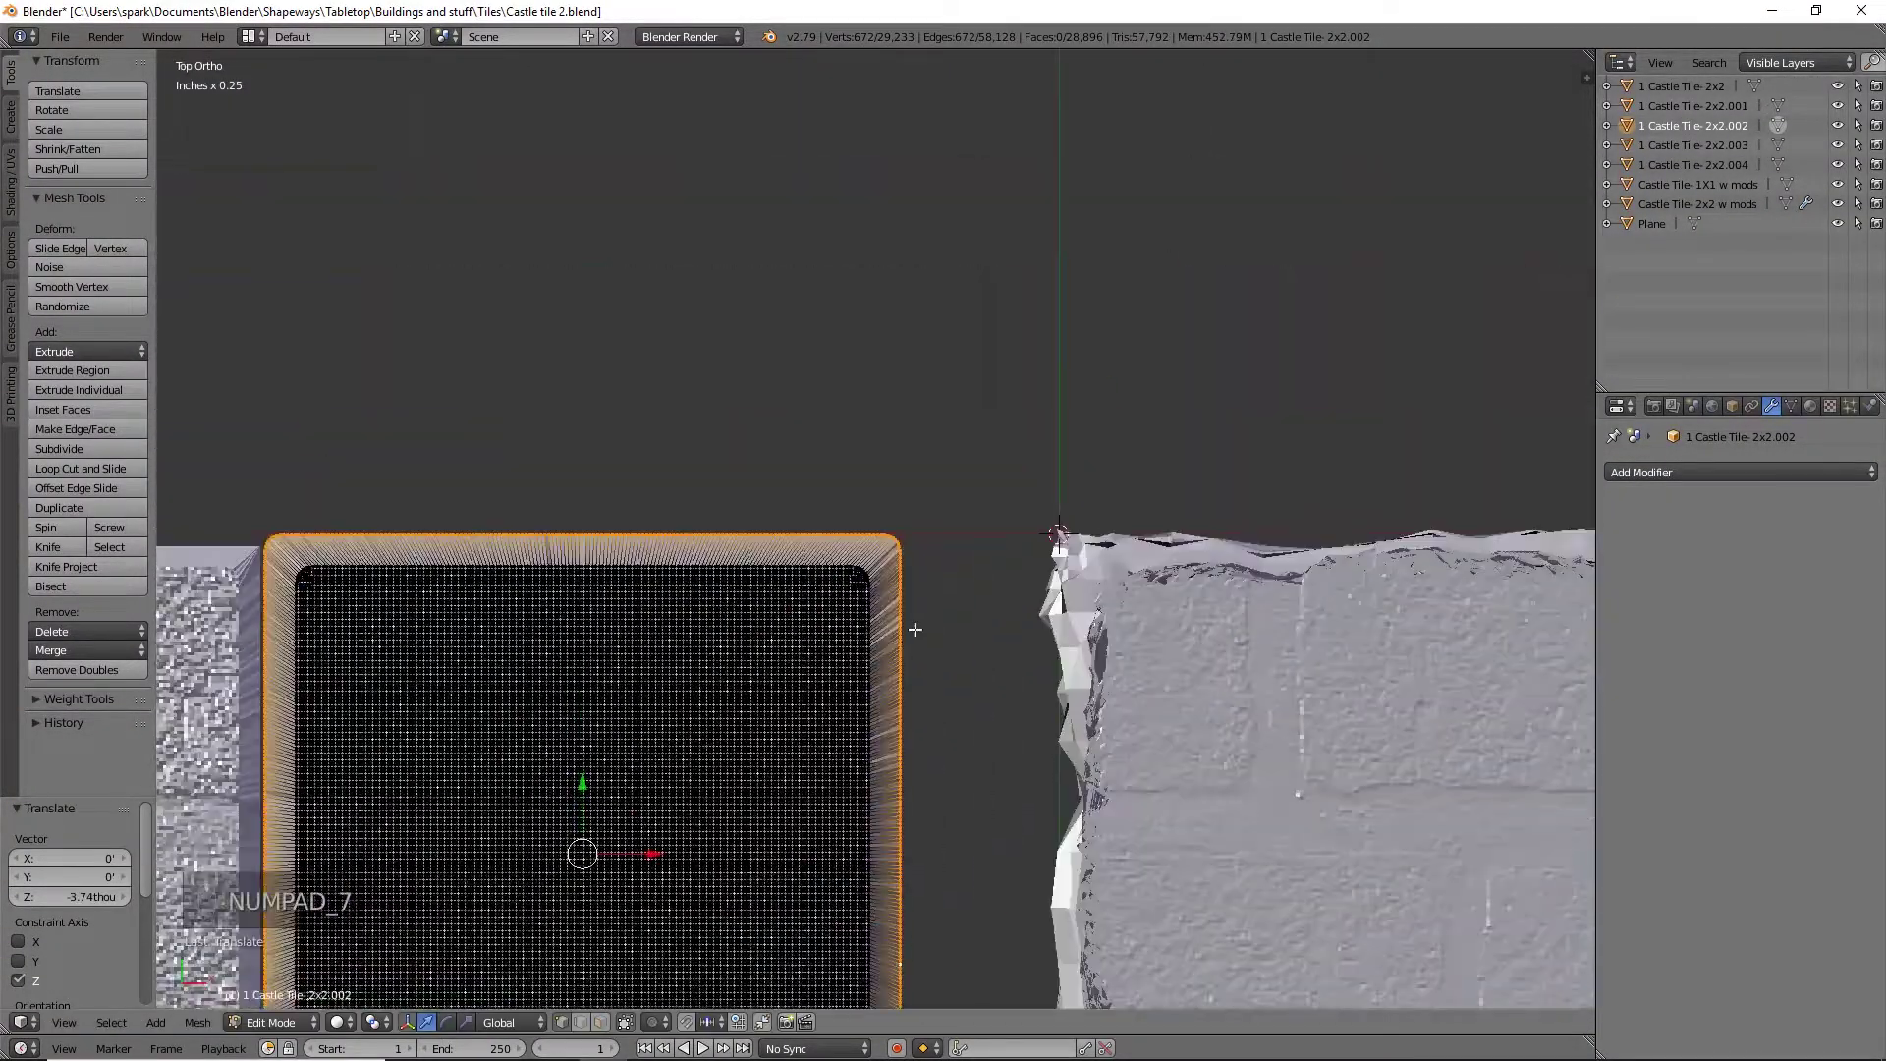
Merge the skirt's upper-right corner vertices at center and square the corner, moving the point up along Y and about 10.1 thou along X
{"action": "scroll", "coordinate": [914, 628], "scroll_direction": "up", "scroll_amount": 8}
{"action": "key", "text": "a"}
{"action": "key", "text": "b"}
{"action": "left_click_drag", "start_coordinate": [892, 527], "coordinate": [1028, 656]}
{"action": "key", "text": "alt+m"}
{"action": "left_click", "coordinate": [1028, 656]}
{"action": "left_click_drag", "start_coordinate": [956, 524], "coordinate": [959, 487]}
{"action": "left_click_drag", "start_coordinate": [1023, 554], "coordinate": [1050, 561]}
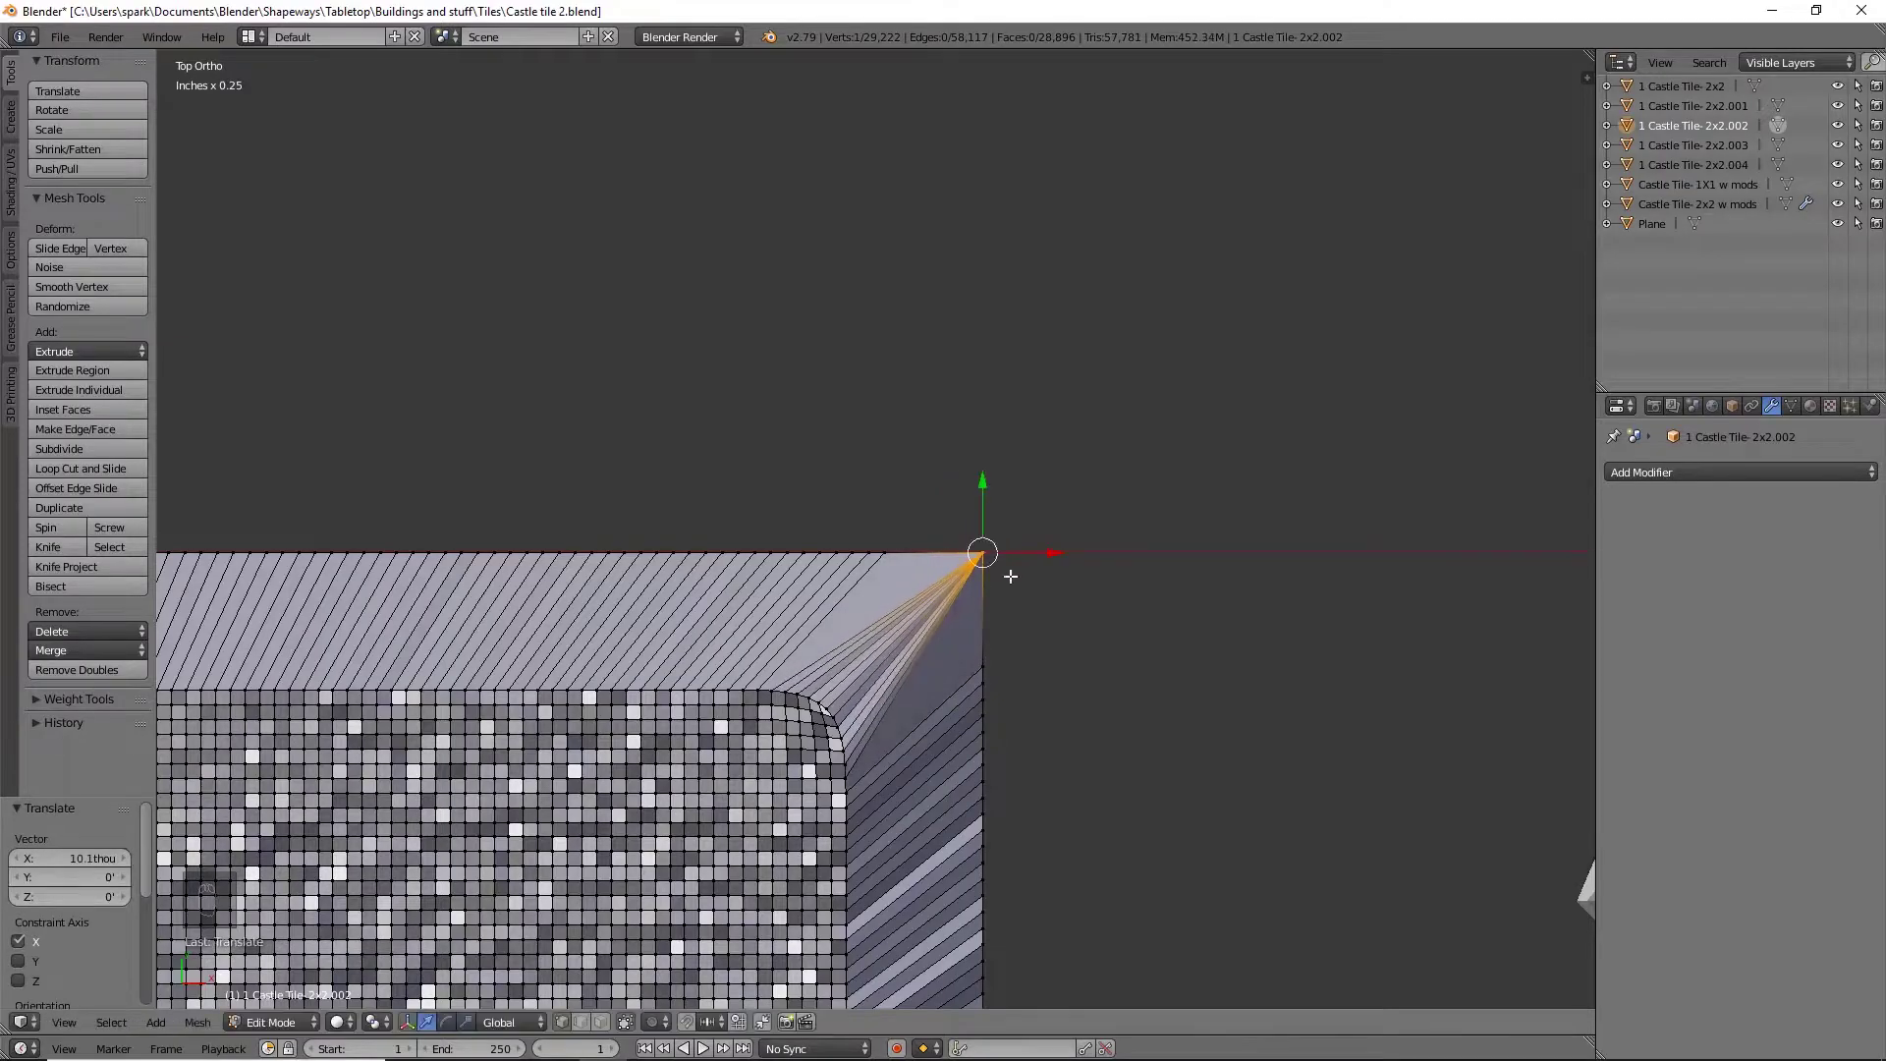
Merge the skirt's upper-left corner vertices at center and square the corner, moving the point up along Y and about -9.01 thou along X
{"action": "middle_click_drag", "start_coordinate": [1050, 561], "coordinate": [699, 497], "text": "shift"}
{"action": "key", "text": "a"}
{"action": "key", "text": "b"}
{"action": "left_click_drag", "start_coordinate": [700, 471], "coordinate": [918, 605]}
{"action": "key", "text": "alt+m"}
{"action": "left_click", "coordinate": [917, 605]}
{"action": "left_click_drag", "start_coordinate": [748, 438], "coordinate": [741, 410]}
{"action": "left_click_drag", "start_coordinate": [828, 488], "coordinate": [802, 488]}
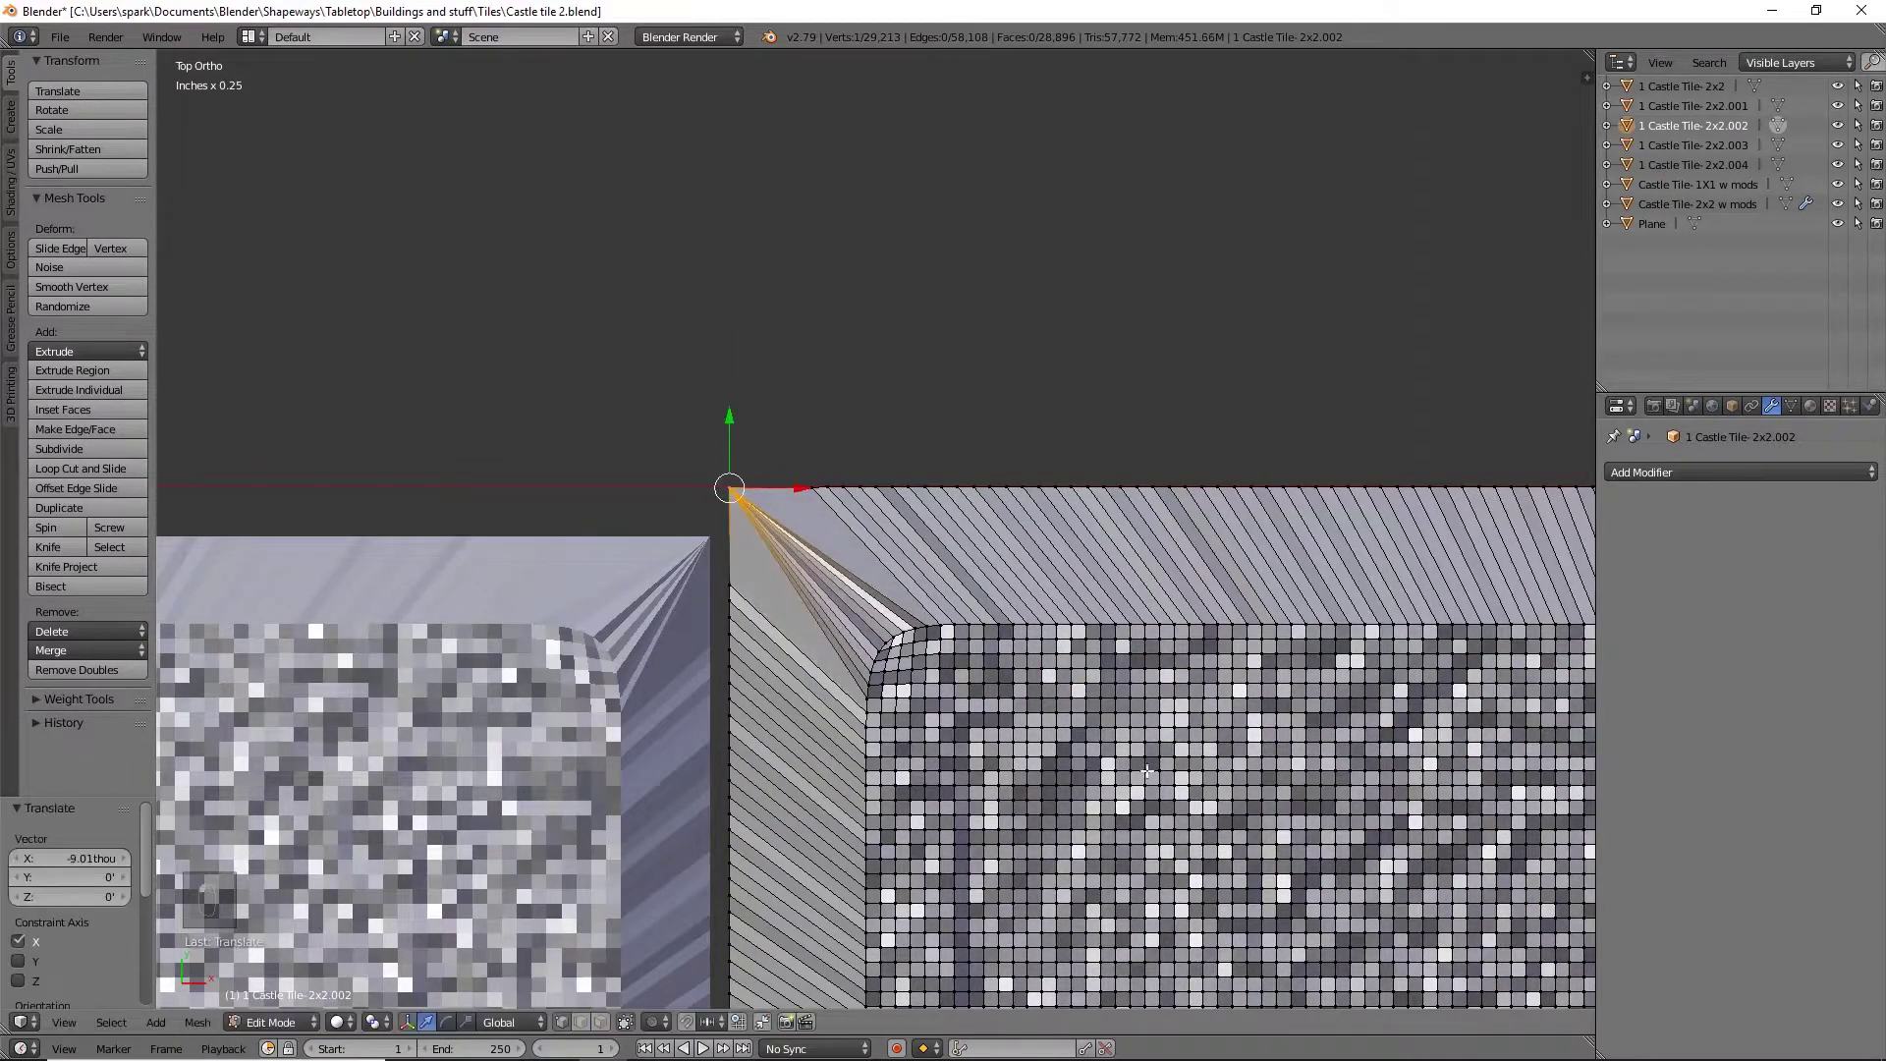
Merge the skirt's lower-left corner vertices at center and move the point down along Y and outward along X to square the corner
{"action": "middle_click_drag", "start_coordinate": [912, 582], "coordinate": [901, 627], "text": "shift"}
{"action": "key", "text": "a"}
{"action": "key", "text": "b"}
{"action": "left_click_drag", "start_coordinate": [660, 522], "coordinate": [843, 691]}
{"action": "key", "text": "alt+m"}
{"action": "left_click", "coordinate": [843, 691]}
{"action": "left_click_drag", "start_coordinate": [741, 507], "coordinate": [740, 549]}
{"action": "left_click_drag", "start_coordinate": [817, 623], "coordinate": [797, 623]}
Merge the skirt's lower-right corner vertices at center and move the point down along Y and outward along X to square the corner
{"action": "scroll", "coordinate": [763, 623], "scroll_direction": "down", "scroll_amount": 3}
{"action": "scroll", "coordinate": [746, 576], "scroll_direction": "up", "scroll_amount": 6}
{"action": "key", "text": "a"}
{"action": "key", "text": "b"}
{"action": "left_click_drag", "start_coordinate": [725, 432], "coordinate": [1123, 699]}
{"action": "key", "text": "alt+m"}
{"action": "left_click", "coordinate": [1124, 698]}
{"action": "left_click_drag", "start_coordinate": [893, 505], "coordinate": [917, 556]}
{"action": "left_click_drag", "start_coordinate": [977, 628], "coordinate": [1048, 631]}
Select the second stone's outer skirt loop, extrude it straight down along Z to form the sides, and leave mesh editing
{"action": "key", "text": "a"}
{"action": "key", "text": "KP_1"}
{"action": "right_click", "coordinate": [930, 550], "text": "alt"}
{"action": "key", "text": "e"}
{"action": "key", "text": "z"}
{"action": "left_click", "coordinate": [838, 560]}
{"action": "key", "text": "grave"}
{"action": "key", "text": "1"}
{"action": "key", "text": "Tab"}
Open the third brick-textured stone for mesh editing and select its outer boundary edge loop
{"action": "middle_click_drag", "start_coordinate": [930, 422], "coordinate": [982, 609]}
{"action": "right_click", "coordinate": [1018, 511]}
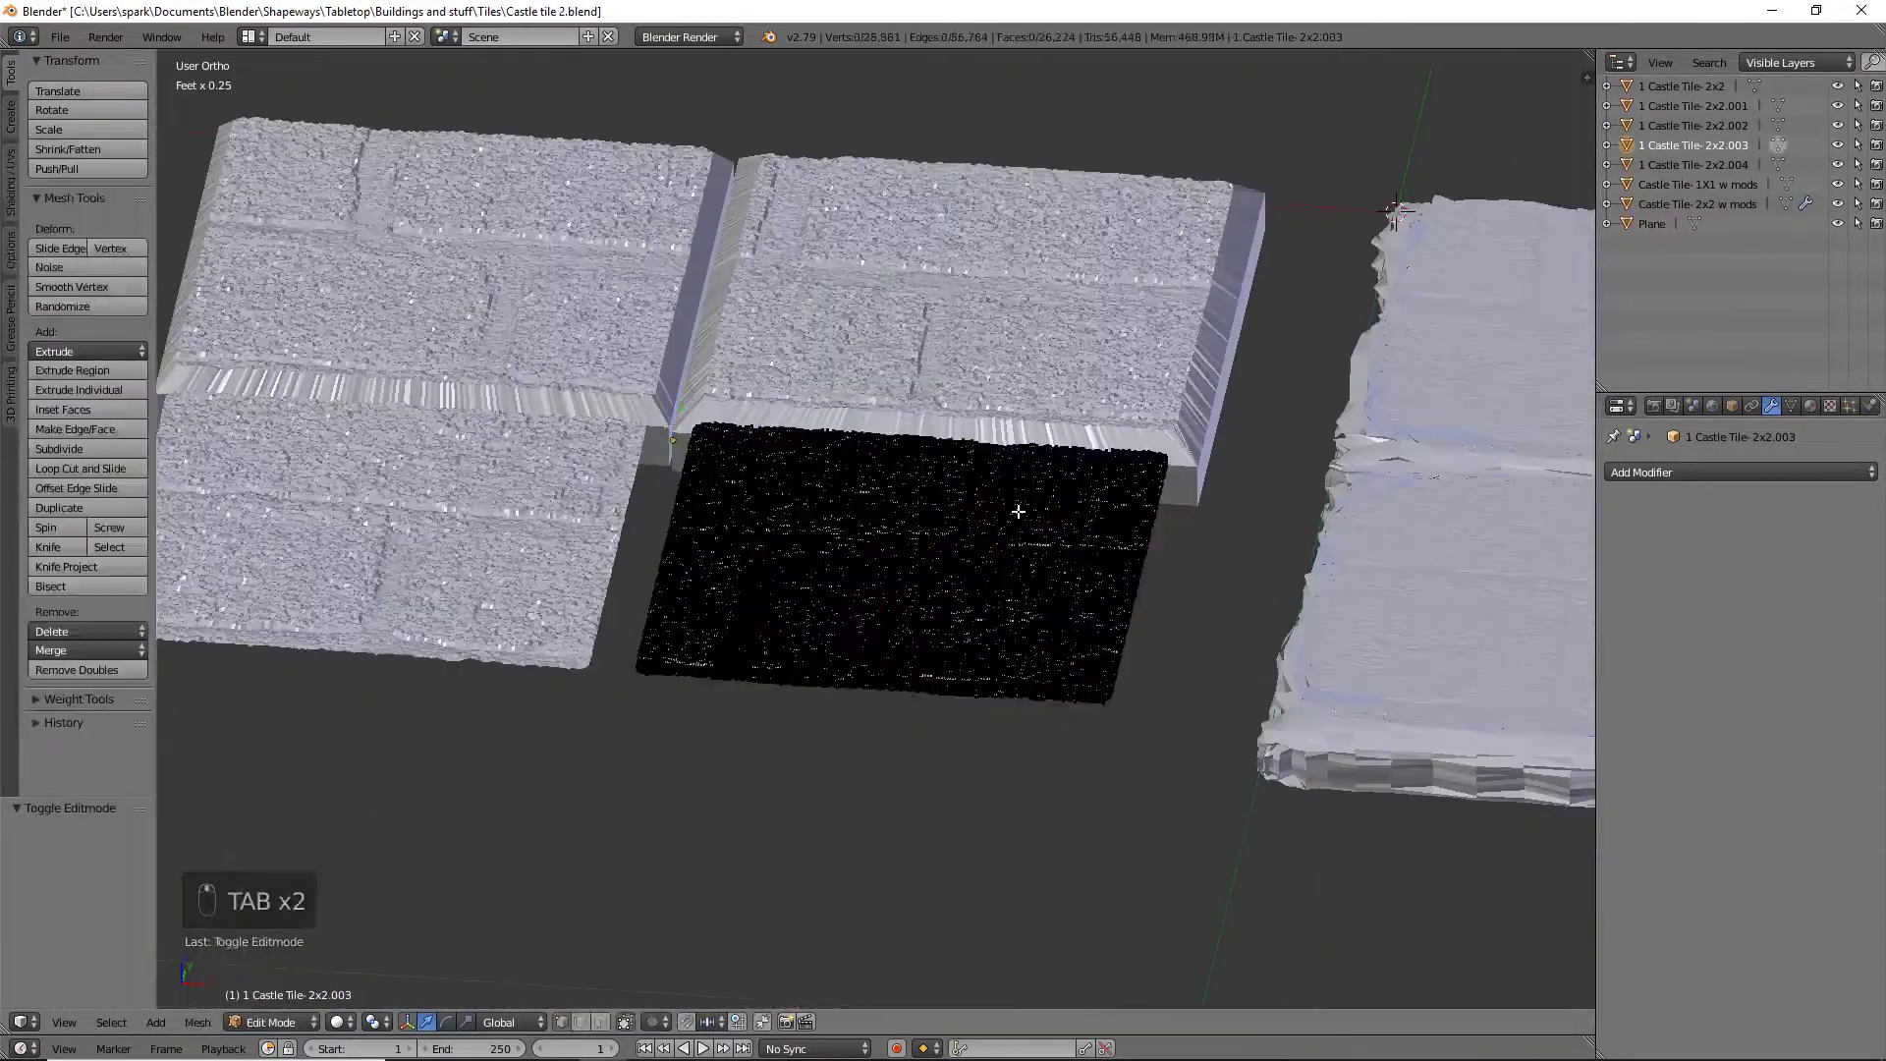
{"action": "key", "text": "Tab"}
{"action": "key", "text": "KP_7"}
{"action": "scroll", "coordinate": [765, 590], "scroll_direction": "up", "scroll_amount": 7}
{"action": "right_click", "coordinate": [845, 250], "text": "alt"}
{"action": "middle_click_drag", "start_coordinate": [1238, 884], "coordinate": [688, 324], "text": "shift"}
{"action": "right_click", "coordinate": [1275, 589], "text": "alt+shift"}
{"action": "right_click", "coordinate": [1081, 728], "text": "alt+shift"}
Extrude the third stone's boundary loop and scale it outward in the top view to form a skirt
{"action": "scroll", "coordinate": [954, 675], "scroll_direction": "down", "scroll_amount": 5}
{"action": "key", "text": "e"}
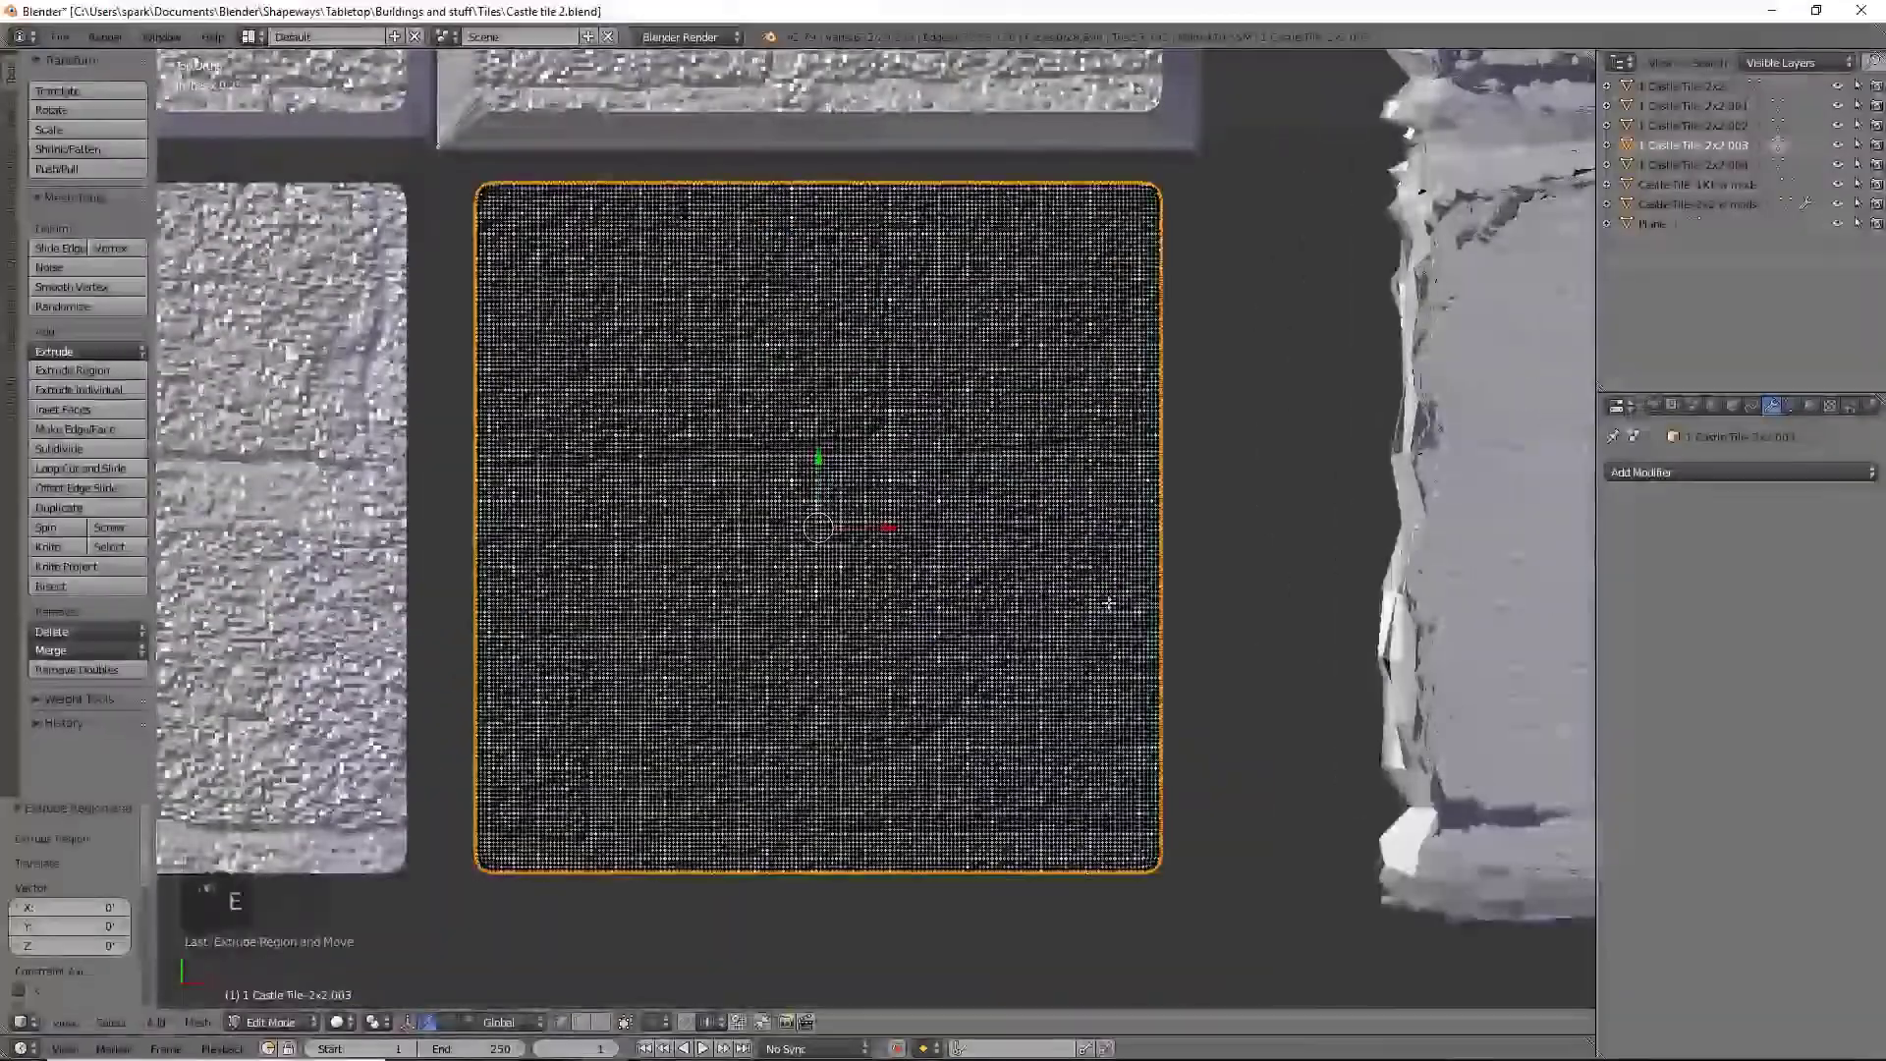
{"action": "key", "text": "s"}
{"action": "left_click", "coordinate": [1136, 623]}
Lower the third stone's skirt edge below the textured surface and flatten it with a Z scale of 0
{"action": "key", "text": "KP_1"}
{"action": "left_click_drag", "start_coordinate": [831, 194], "coordinate": [1130, 536]}
{"action": "key", "text": "KP_Decimal"}
{"action": "key", "text": "s"}
{"action": "key", "text": "z"}
{"action": "key", "text": "0"}
{"action": "key", "text": "Return"}
Merge the third stone's upper-right skirt corner vertices at center and move the point up along Y and outward along X to square the corner
{"action": "scroll", "coordinate": [873, 454], "scroll_direction": "down", "scroll_amount": 10}
{"action": "key", "text": "KP_7"}
{"action": "scroll", "coordinate": [982, 393], "scroll_direction": "up", "scroll_amount": 10}
{"action": "key", "text": "a"}
{"action": "key", "text": "b"}
{"action": "key", "text": "z"}
{"action": "key", "text": "b"}
{"action": "left_click_drag", "start_coordinate": [842, 236], "coordinate": [1138, 611]}
{"action": "key", "text": "alt+m"}
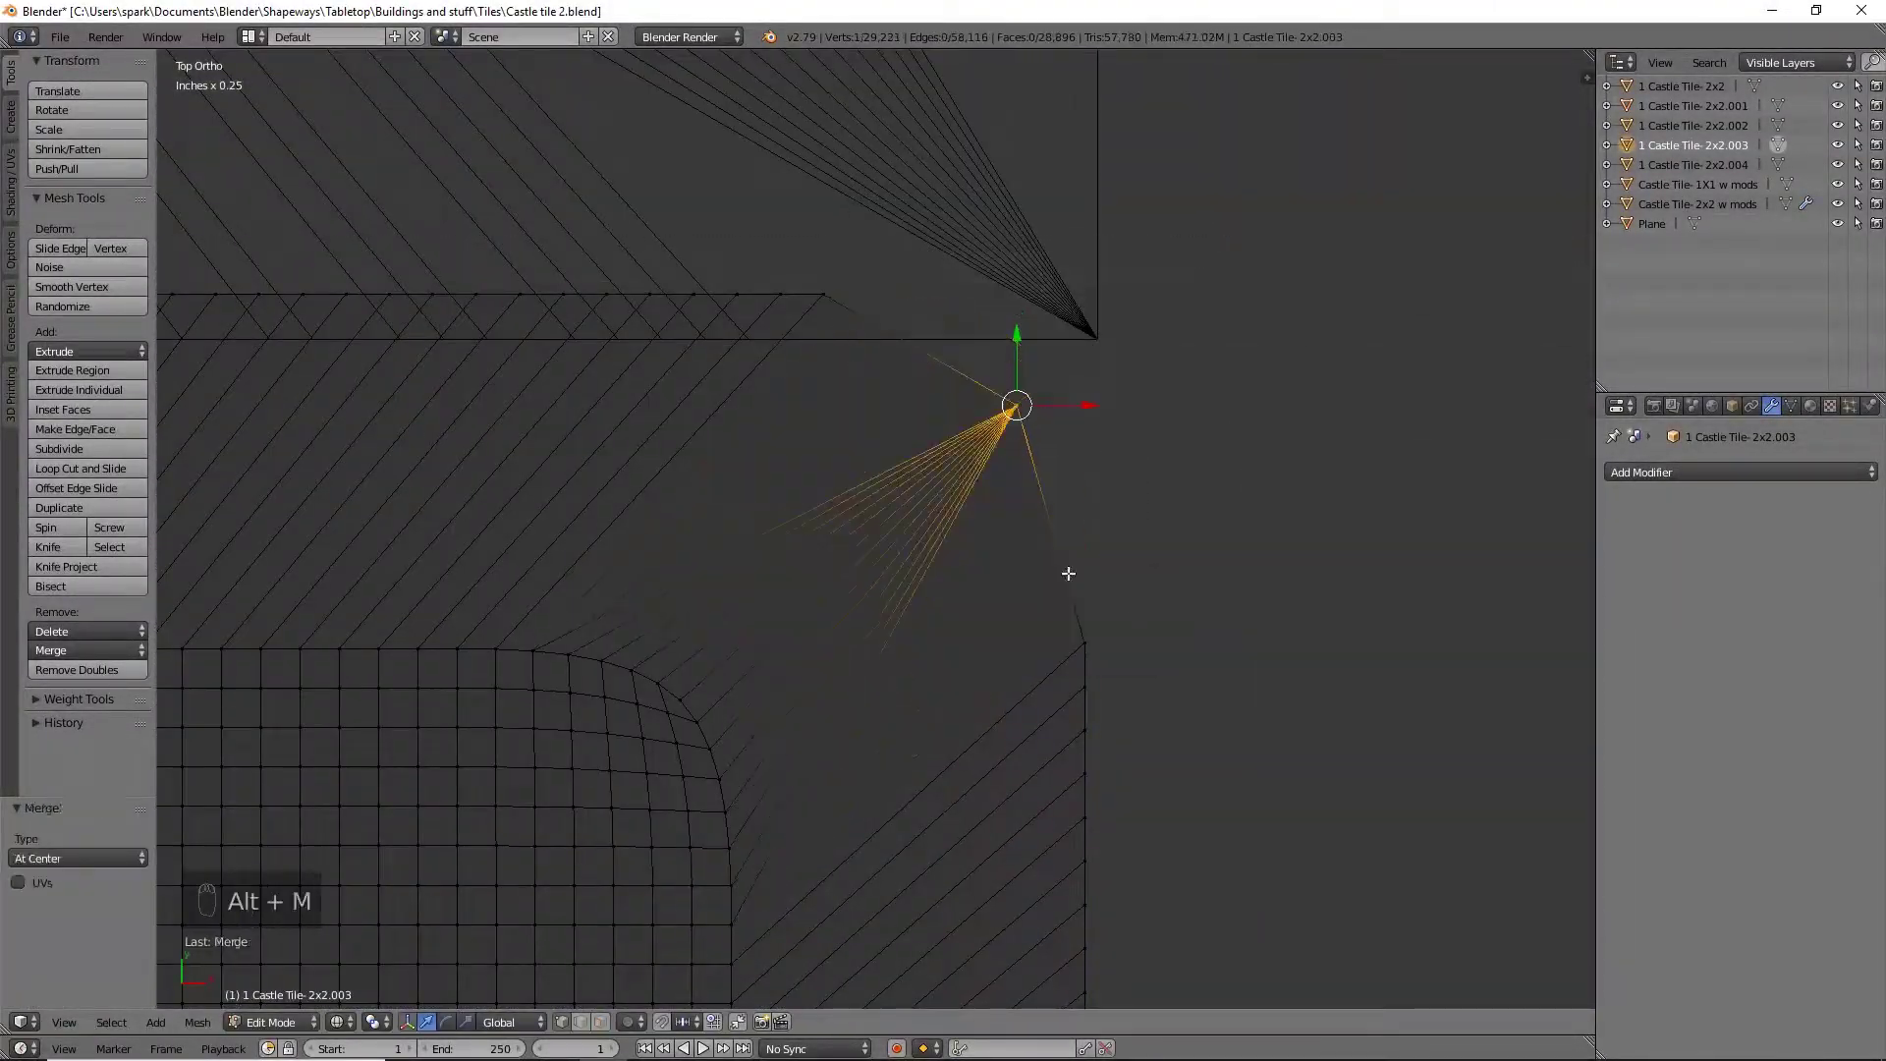
{"action": "left_click_drag", "start_coordinate": [1016, 334], "coordinate": [1017, 223]}
{"action": "left_click_drag", "start_coordinate": [1088, 294], "coordinate": [1133, 304]}
Merge the third stone's lower-right skirt corner at center and move the point about 16 thou outward along X and down along Y
{"action": "scroll", "coordinate": [1132, 324], "scroll_direction": "down", "scroll_amount": 10}
{"action": "scroll", "coordinate": [1099, 577], "scroll_direction": "up", "scroll_amount": 9}
{"action": "key", "text": "a"}
{"action": "key", "text": "b"}
{"action": "left_click_drag", "start_coordinate": [651, 458], "coordinate": [1090, 764]}
{"action": "key", "text": "alt+m"}
{"action": "left_click_drag", "start_coordinate": [933, 636], "coordinate": [1025, 666]}
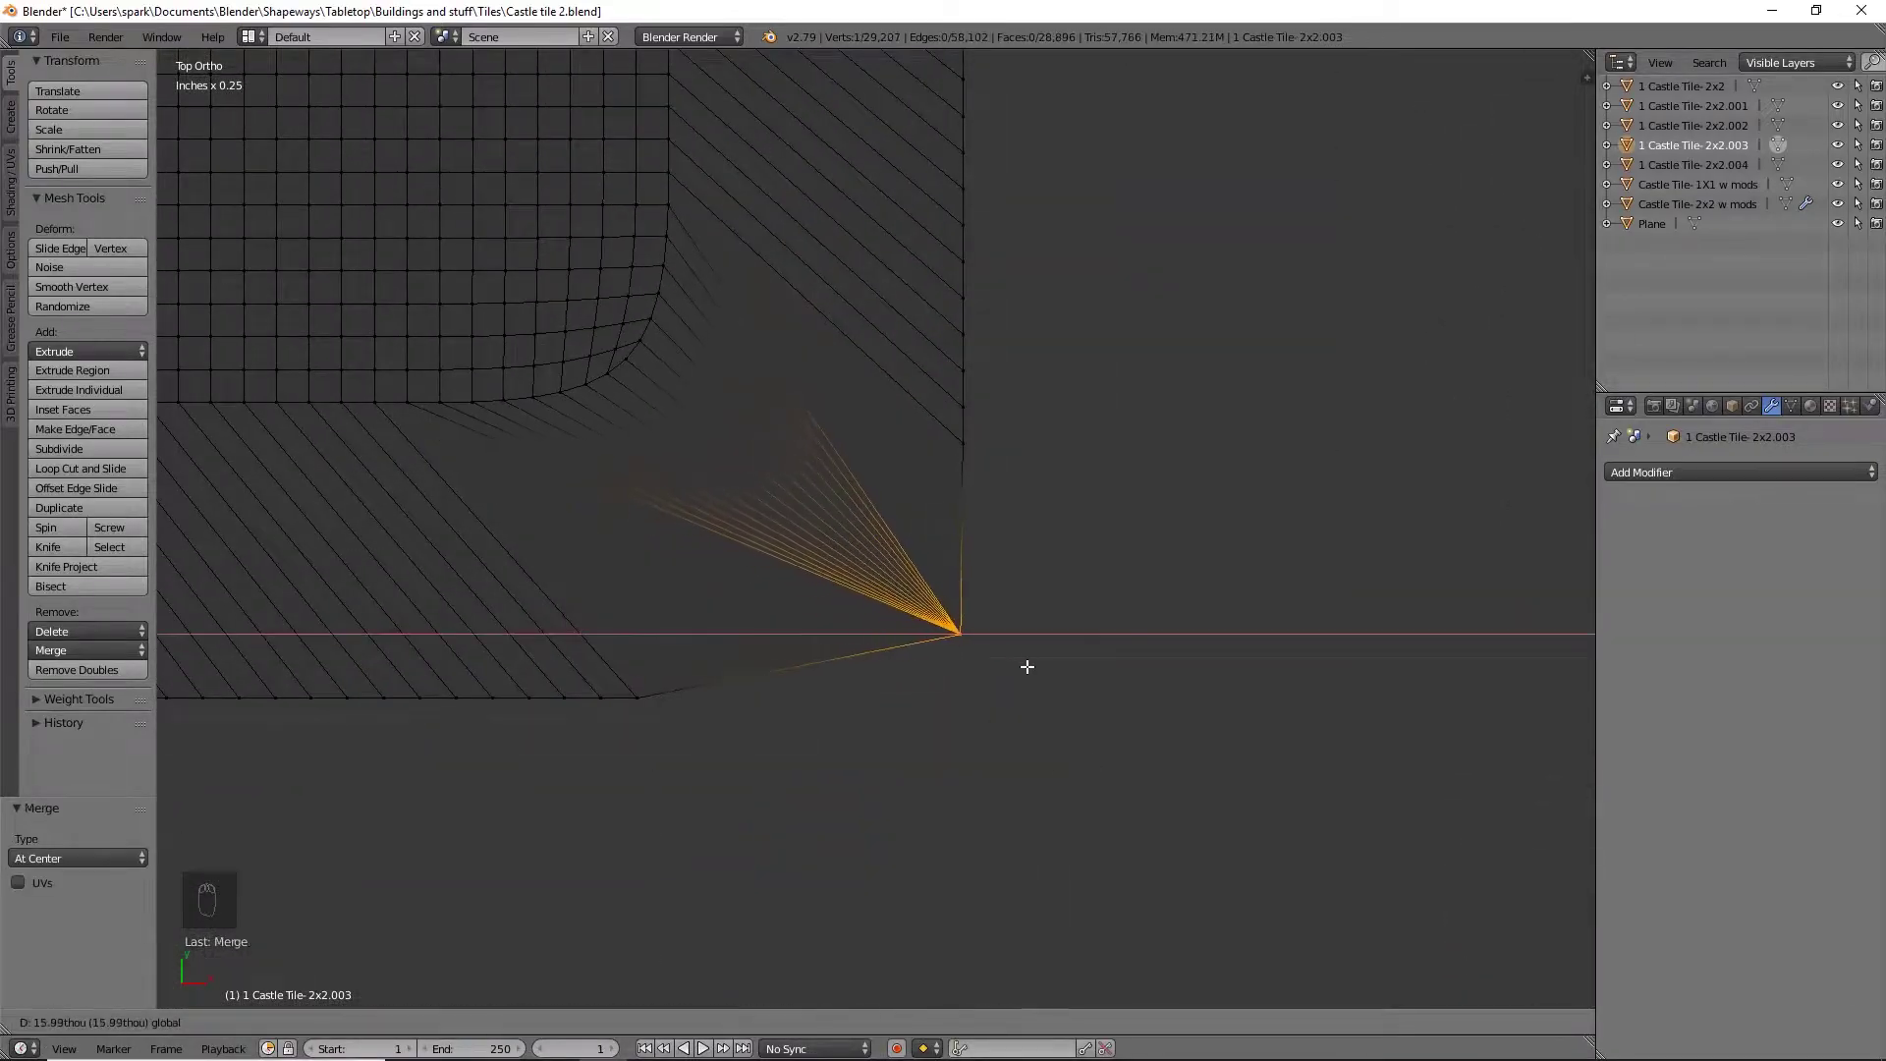
{"action": "left_click_drag", "start_coordinate": [963, 571], "coordinate": [972, 615]}
Merge the third stone's lower-left skirt corner vertices at center and move the point outward to square the corner
{"action": "scroll", "coordinate": [1179, 652], "scroll_direction": "down", "scroll_amount": 10}
{"action": "scroll", "coordinate": [1074, 652], "scroll_direction": "up", "scroll_amount": 9}
{"action": "key", "text": "a"}
{"action": "key", "text": "b"}
{"action": "left_click_drag", "start_coordinate": [699, 491], "coordinate": [985, 761]}
{"action": "key", "text": "alt+m"}
{"action": "left_click", "coordinate": [989, 779]}
{"action": "left_click_drag", "start_coordinate": [857, 647], "coordinate": [728, 659]}
Merge the third stone's upper-left skirt corner vertices at center and move the point outward along X and up along Y
{"action": "scroll", "coordinate": [821, 423], "scroll_direction": "down", "scroll_amount": 8}
{"action": "scroll", "coordinate": [855, 496], "scroll_direction": "up", "scroll_amount": 8}
{"action": "key", "text": "a"}
{"action": "key", "text": "b"}
{"action": "left_click_drag", "start_coordinate": [609, 391], "coordinate": [850, 619]}
{"action": "key", "text": "alt+m"}
{"action": "left_click", "coordinate": [853, 621]}
{"action": "left_click_drag", "start_coordinate": [765, 462], "coordinate": [702, 459]}
{"action": "left_click_drag", "start_coordinate": [632, 398], "coordinate": [633, 340]}
Select the third stone's whole outer skirt loop and flatten it with a Z scale of 0
{"action": "right_click", "coordinate": [631, 527], "text": "alt"}
{"action": "key", "text": "KP_1"}
{"action": "middle_click_drag", "start_coordinate": [1356, 542], "coordinate": [825, 539], "text": "shift"}
{"action": "key", "text": "s"}
{"action": "key", "text": "z"}
{"action": "key", "text": "0"}
{"action": "left_click", "coordinate": [825, 539]}
Extrude the skirt loop about 85.65 thou down along Z, fill the bottom with a face, and leave mesh editing
{"action": "scroll", "coordinate": [872, 530], "scroll_direction": "down", "scroll_amount": 5}
{"action": "key", "text": "e"}
{"action": "key", "text": "z"}
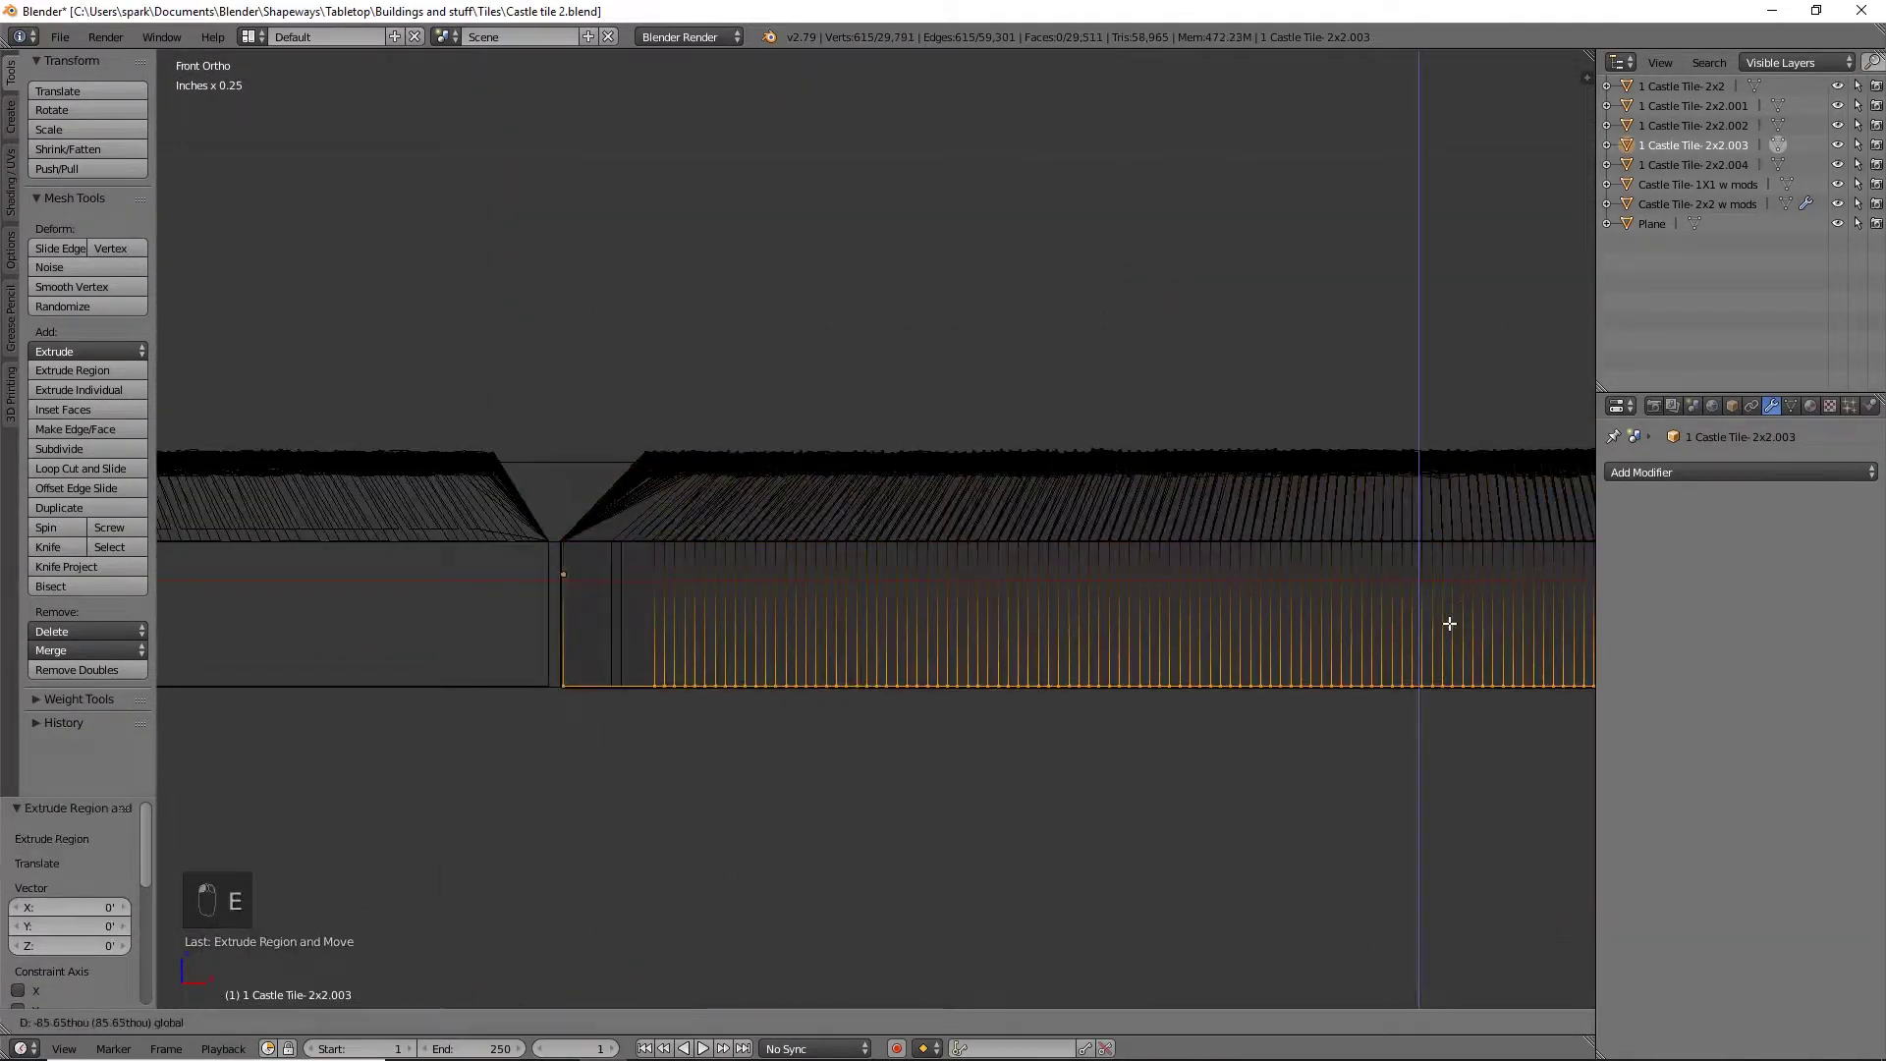
{"action": "left_click", "coordinate": [1447, 622]}
{"action": "key", "text": "f"}
{"action": "key", "text": "Tab"}
Open the fourth brick-textured stone for mesh editing and select its outer boundary edge loop
{"action": "middle_click_drag", "start_coordinate": [584, 613], "coordinate": [1175, 657], "text": "shift"}
{"action": "right_click", "coordinate": [1174, 658]}
{"action": "key", "text": "Tab"}
{"action": "key", "text": "KP_7"}
{"action": "right_click", "coordinate": [1338, 687], "text": "alt"}
{"action": "scroll", "coordinate": [877, 530], "scroll_direction": "down", "scroll_amount": 3}
{"action": "middle_click_drag", "start_coordinate": [692, 532], "coordinate": [1070, 833], "text": "shift"}
{"action": "scroll", "coordinate": [1021, 707], "scroll_direction": "down", "scroll_amount": 4}
Extrude the fourth stone's skirt, flatten its edge with a Z scale of 0, and lower it 8.71 thou along Z
{"action": "key", "text": "KP_1"}
{"action": "scroll", "coordinate": [1202, 550], "scroll_direction": "up", "scroll_amount": 4}
{"action": "key", "text": "e"}
{"action": "key", "text": "Return"}
{"action": "key", "text": "s"}
{"action": "key", "text": "z"}
{"action": "key", "text": "0"}
{"action": "key", "text": "Return"}
{"action": "scroll", "coordinate": [854, 534], "scroll_direction": "up", "scroll_amount": 6}
{"action": "left_click_drag", "start_coordinate": [816, 526], "coordinate": [816, 540]}
{"action": "middle_click_drag", "start_coordinate": [1474, 684], "coordinate": [1121, 673], "text": "shift"}
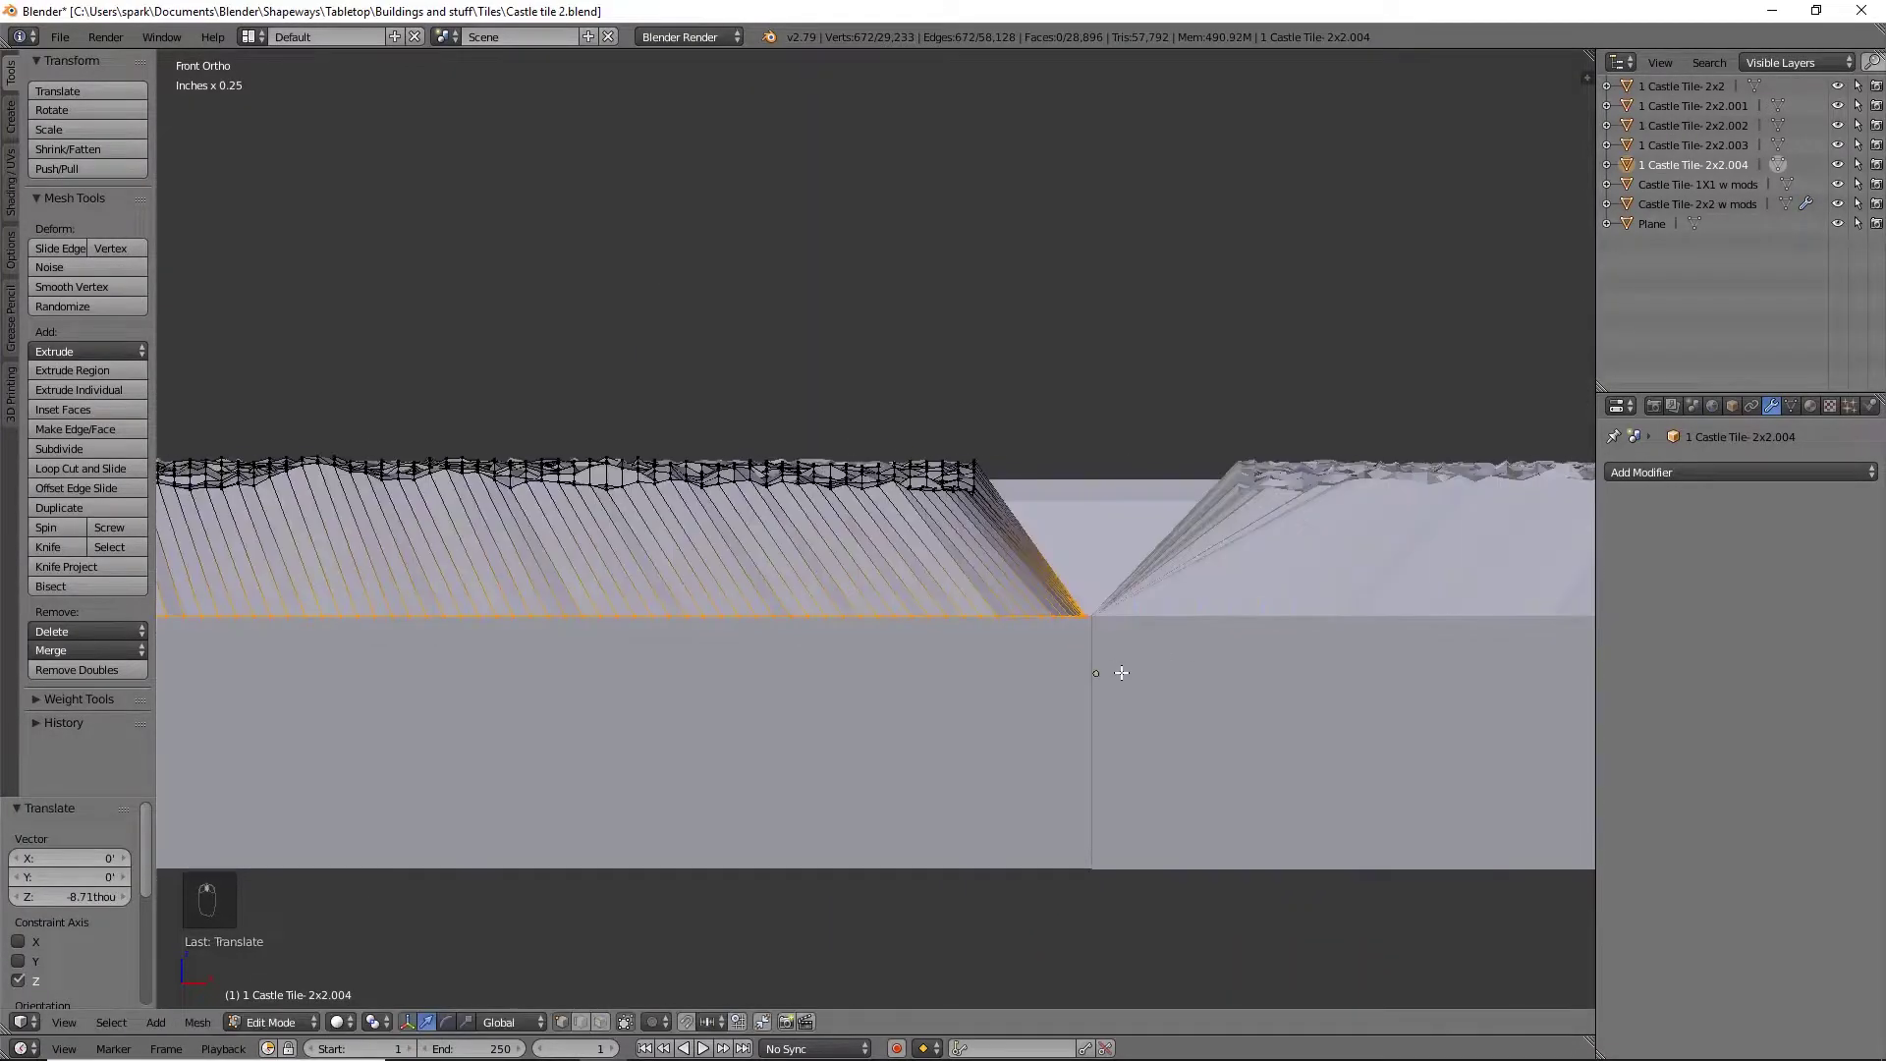
Merge the fourth stone's lower-right skirt corner at center and move the point down along Y and 12.4 thou along X
{"action": "key", "text": "KP_7"}
{"action": "key", "text": "z"}
{"action": "key", "text": "a"}
{"action": "key", "text": "b"}
{"action": "left_click_drag", "start_coordinate": [664, 607], "coordinate": [994, 934]}
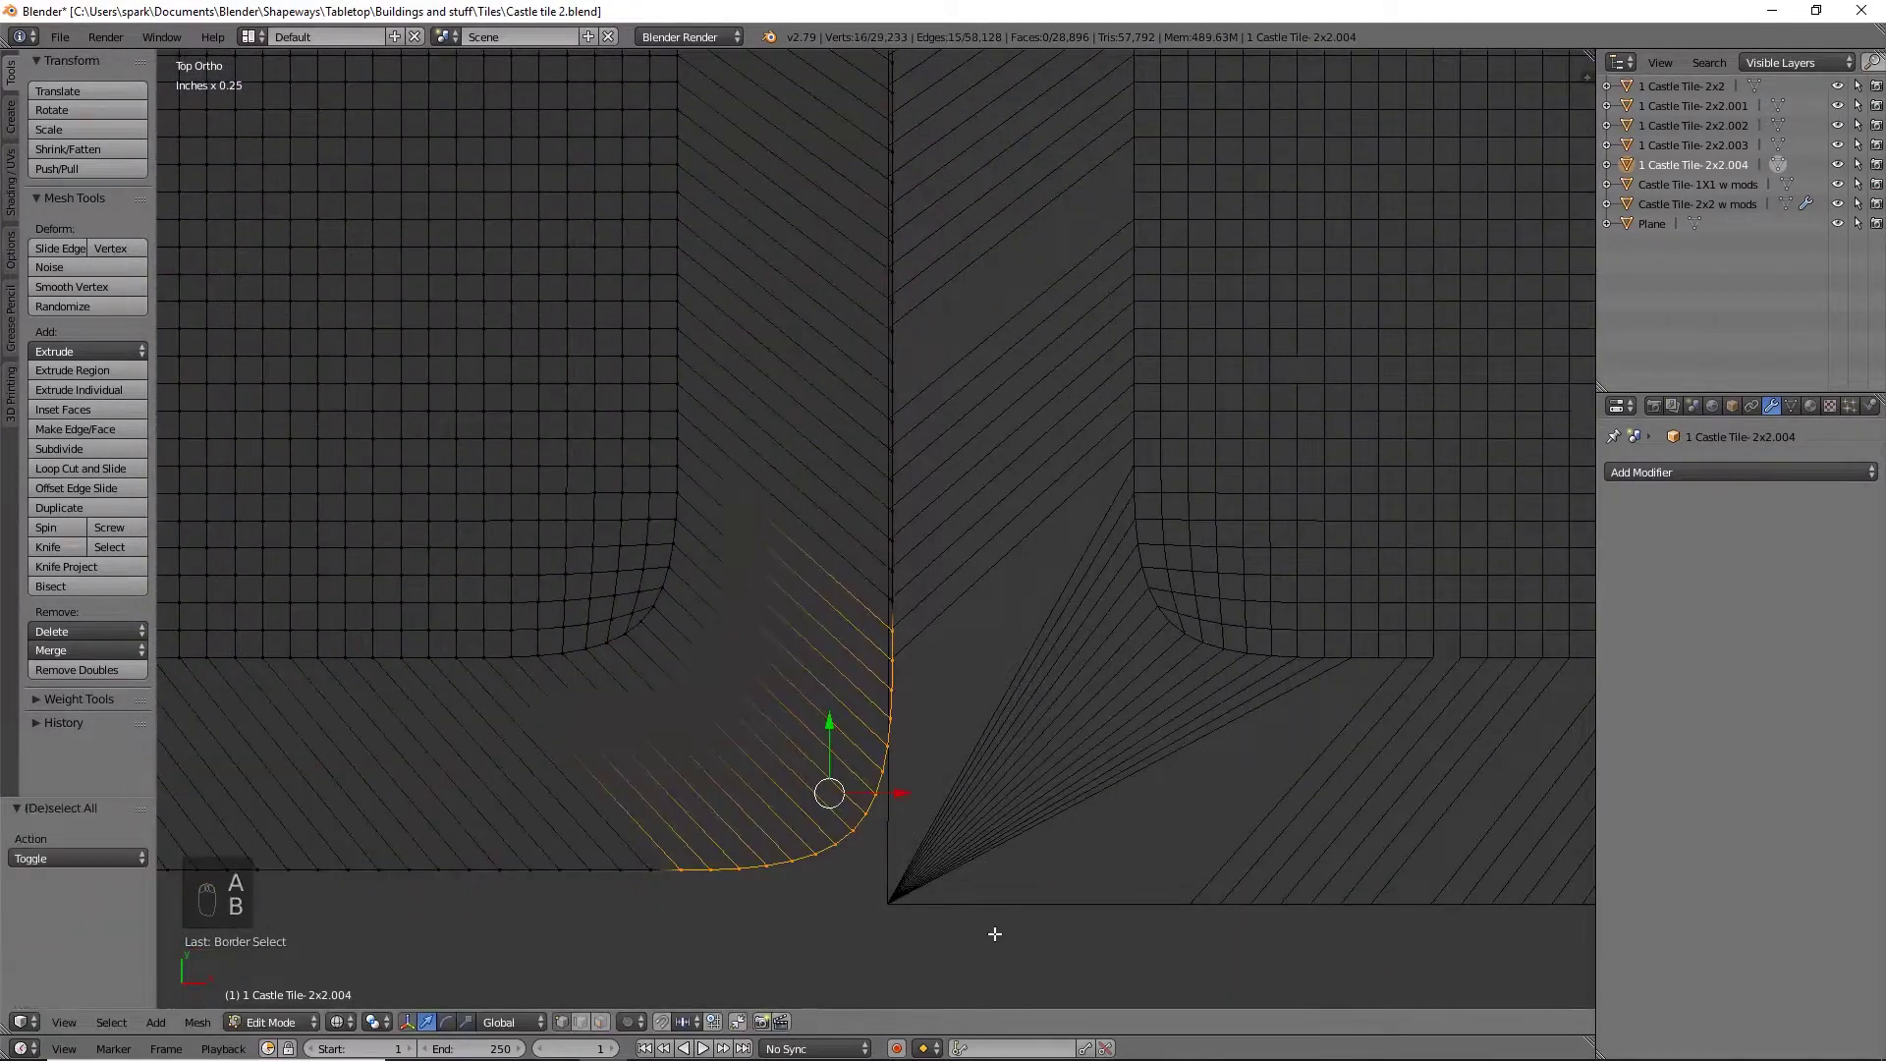
{"action": "key", "text": "alt+m"}
{"action": "left_click", "coordinate": [995, 933]}
{"action": "left_click_drag", "start_coordinate": [829, 724], "coordinate": [875, 799]}
{"action": "left_click_drag", "start_coordinate": [910, 871], "coordinate": [972, 893]}
Merge the fourth stone's upper-right skirt corner vertices at center, move the point up along Y and outward along X, and deselect it
{"action": "scroll", "coordinate": [972, 893], "scroll_direction": "down", "scroll_amount": 5}
{"action": "middle_click_drag", "start_coordinate": [975, 883], "coordinate": [1000, 818], "text": "shift"}
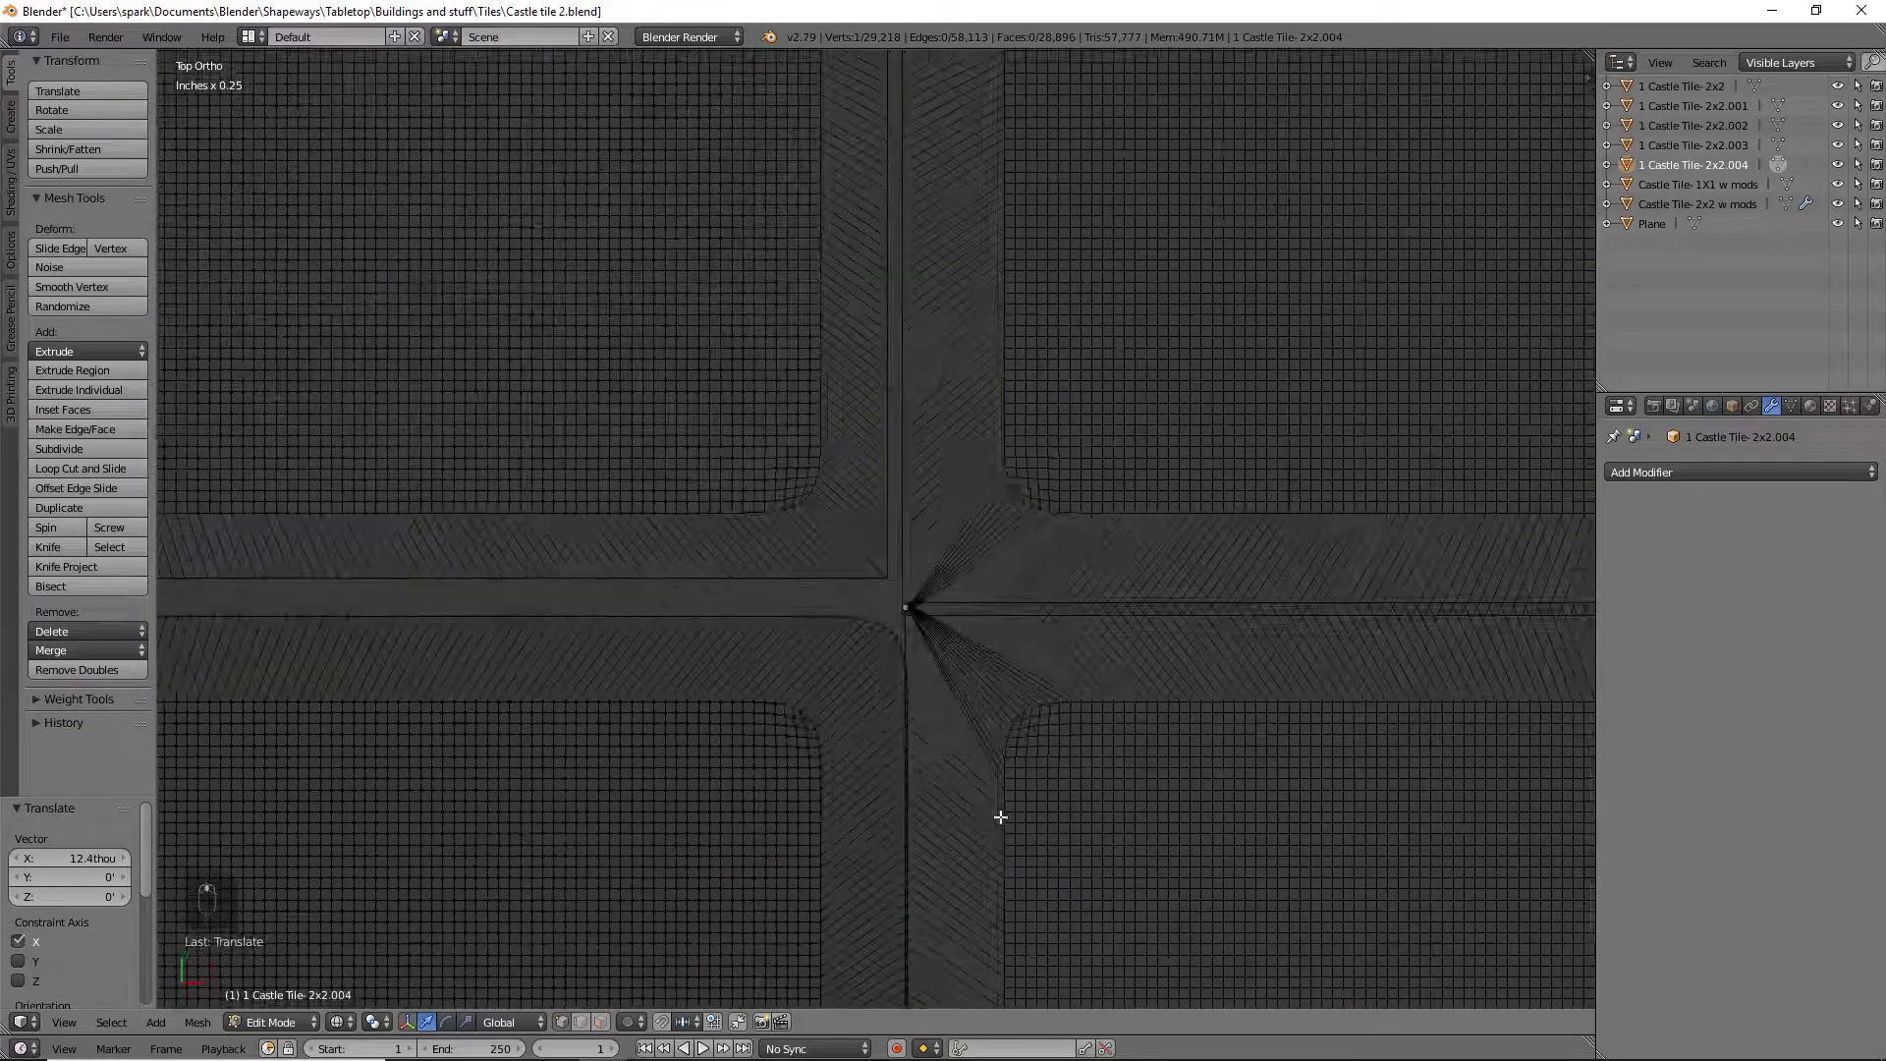
{"action": "scroll", "coordinate": [1001, 817], "scroll_direction": "up", "scroll_amount": 5}
{"action": "key", "text": "a"}
{"action": "key", "text": "b"}
{"action": "left_click_drag", "start_coordinate": [767, 344], "coordinate": [1070, 602]}
{"action": "key", "text": "alt+m"}
{"action": "left_click", "coordinate": [1070, 602]}
{"action": "left_click_drag", "start_coordinate": [903, 372], "coordinate": [903, 286]}
{"action": "left_click_drag", "start_coordinate": [972, 358], "coordinate": [1014, 357]}
{"action": "key", "text": "a"}
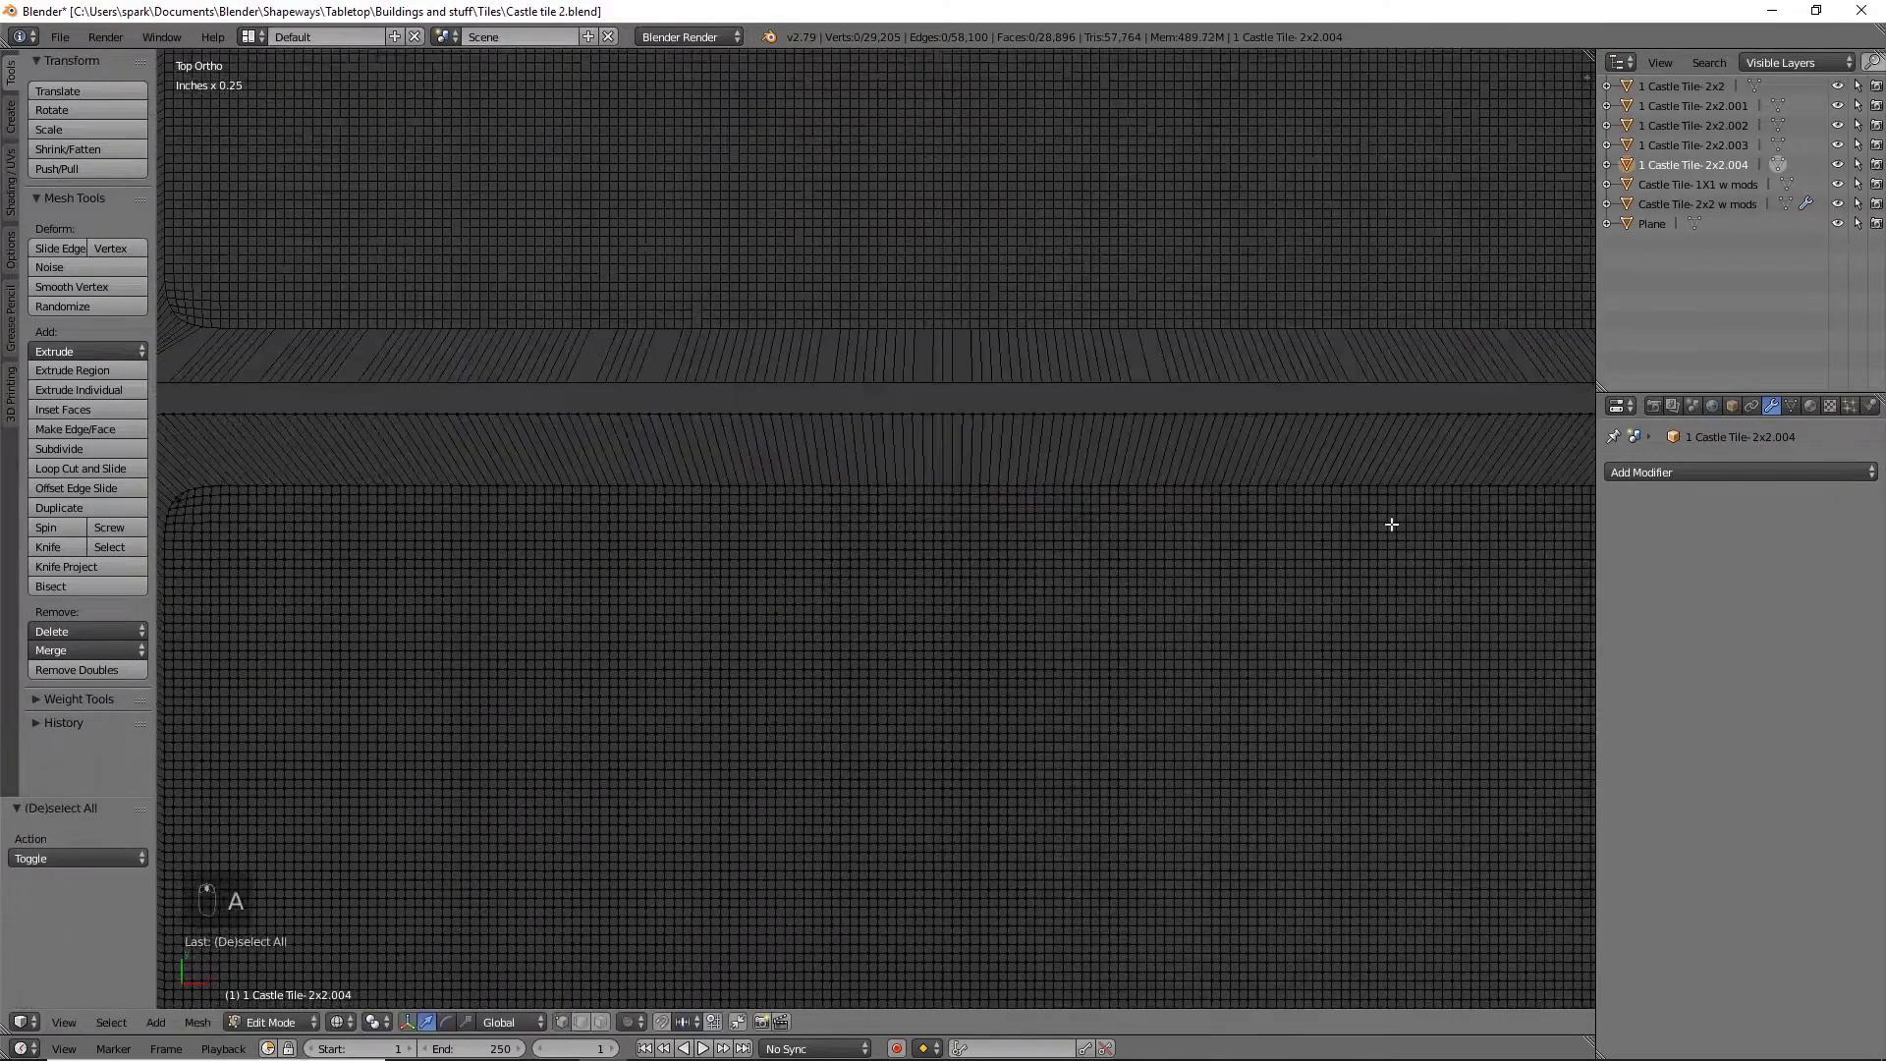
Merge the fourth stone's upper-left skirt corner at center and move the point -12.4 thou along X and about 15.12 thou up along Y
{"action": "scroll", "coordinate": [705, 570], "scroll_direction": "up", "scroll_amount": 6}
{"action": "key", "text": "a"}
{"action": "key", "text": "a"}
{"action": "key", "text": "b"}
{"action": "left_click_drag", "start_coordinate": [416, 223], "coordinate": [863, 505]}
{"action": "key", "text": "alt+m"}
{"action": "left_click", "coordinate": [746, 403]}
{"action": "left_click_drag", "start_coordinate": [682, 399], "coordinate": [617, 400]}
{"action": "left_click_drag", "start_coordinate": [558, 324], "coordinate": [575, 252]}
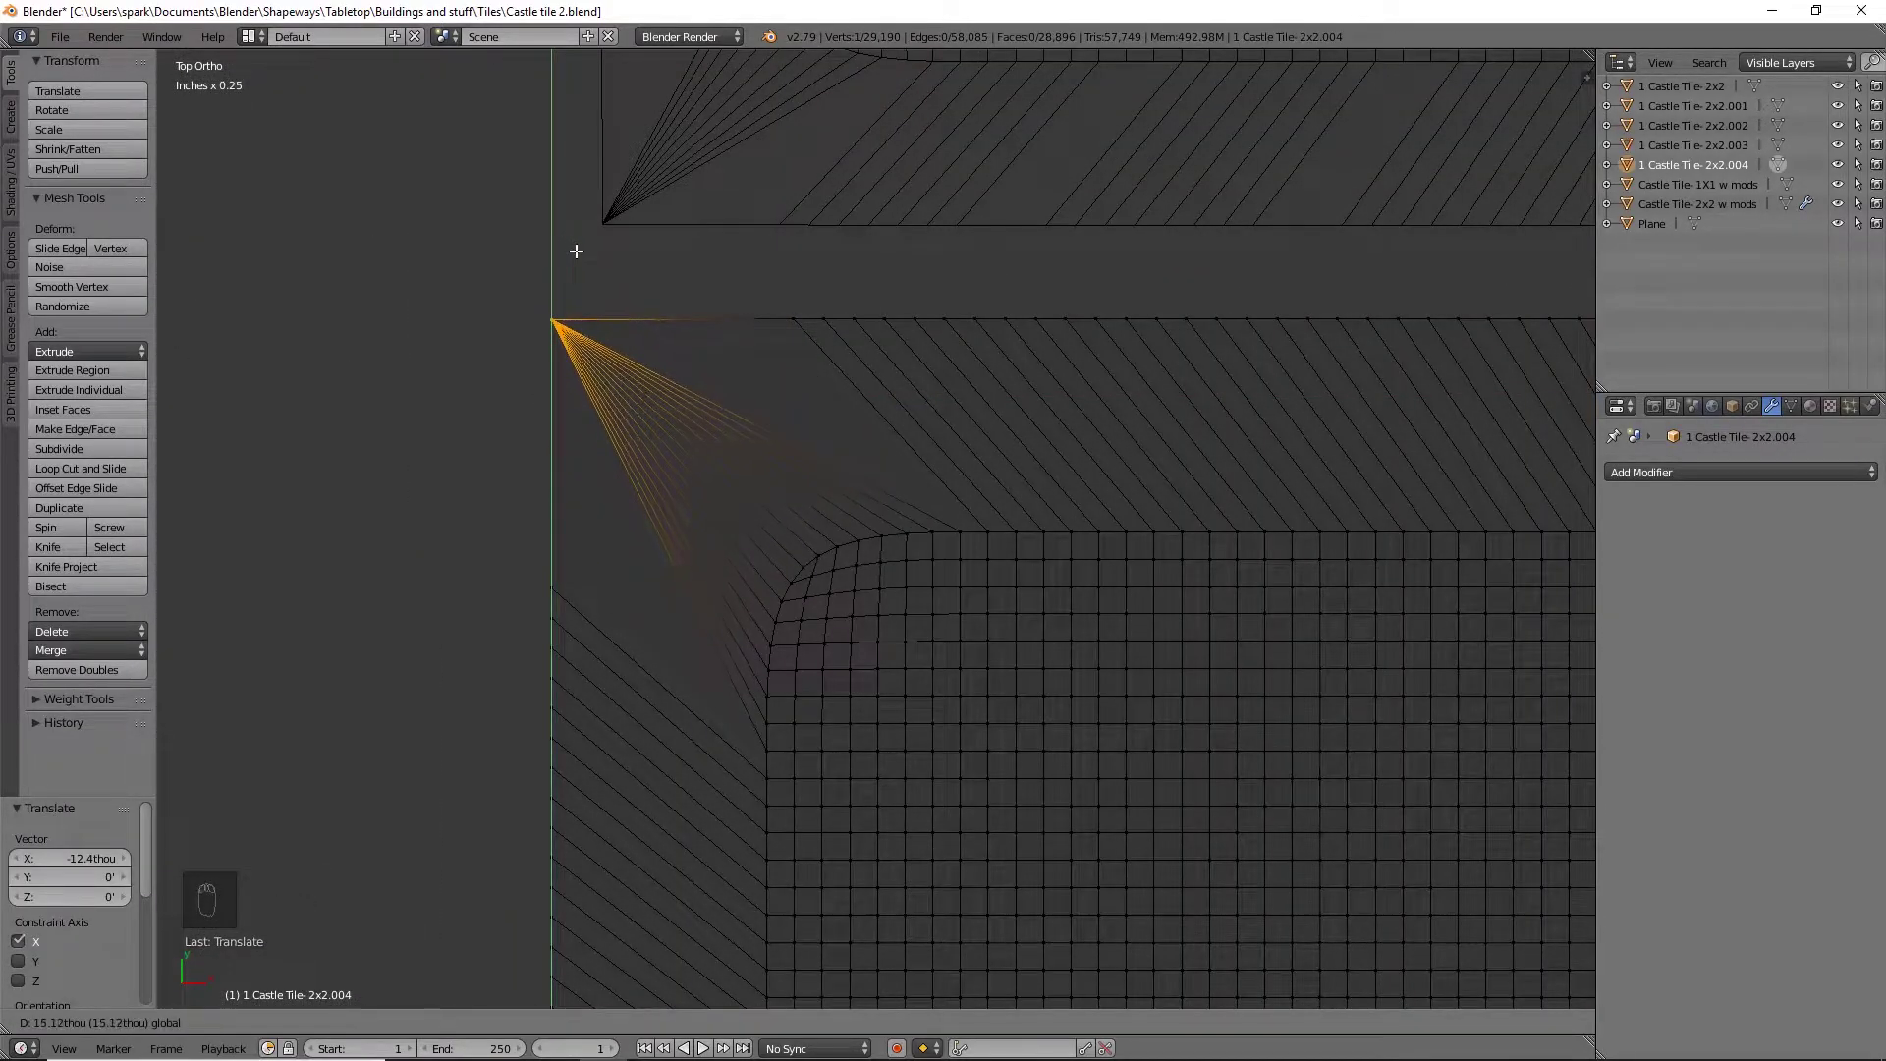
Merge the fourth stone's lower-left skirt corner at center and move the point down along Y and -11.4 thou along X
{"action": "key", "text": "a"}
{"action": "key", "text": "b"}
{"action": "left_click_drag", "start_coordinate": [632, 341], "coordinate": [842, 565]}
{"action": "key", "text": "alt+m"}
{"action": "left_click", "coordinate": [843, 564]}
{"action": "left_click_drag", "start_coordinate": [724, 400], "coordinate": [724, 465]}
{"action": "left_click_drag", "start_coordinate": [793, 526], "coordinate": [749, 526]}
Extrude the fourth stone's bottom skirt edge loop and move the new edge down along Z to form the stone's vertical sides
{"action": "right_click", "coordinate": [821, 530], "text": "alt"}
{"action": "key", "text": "KP_1"}
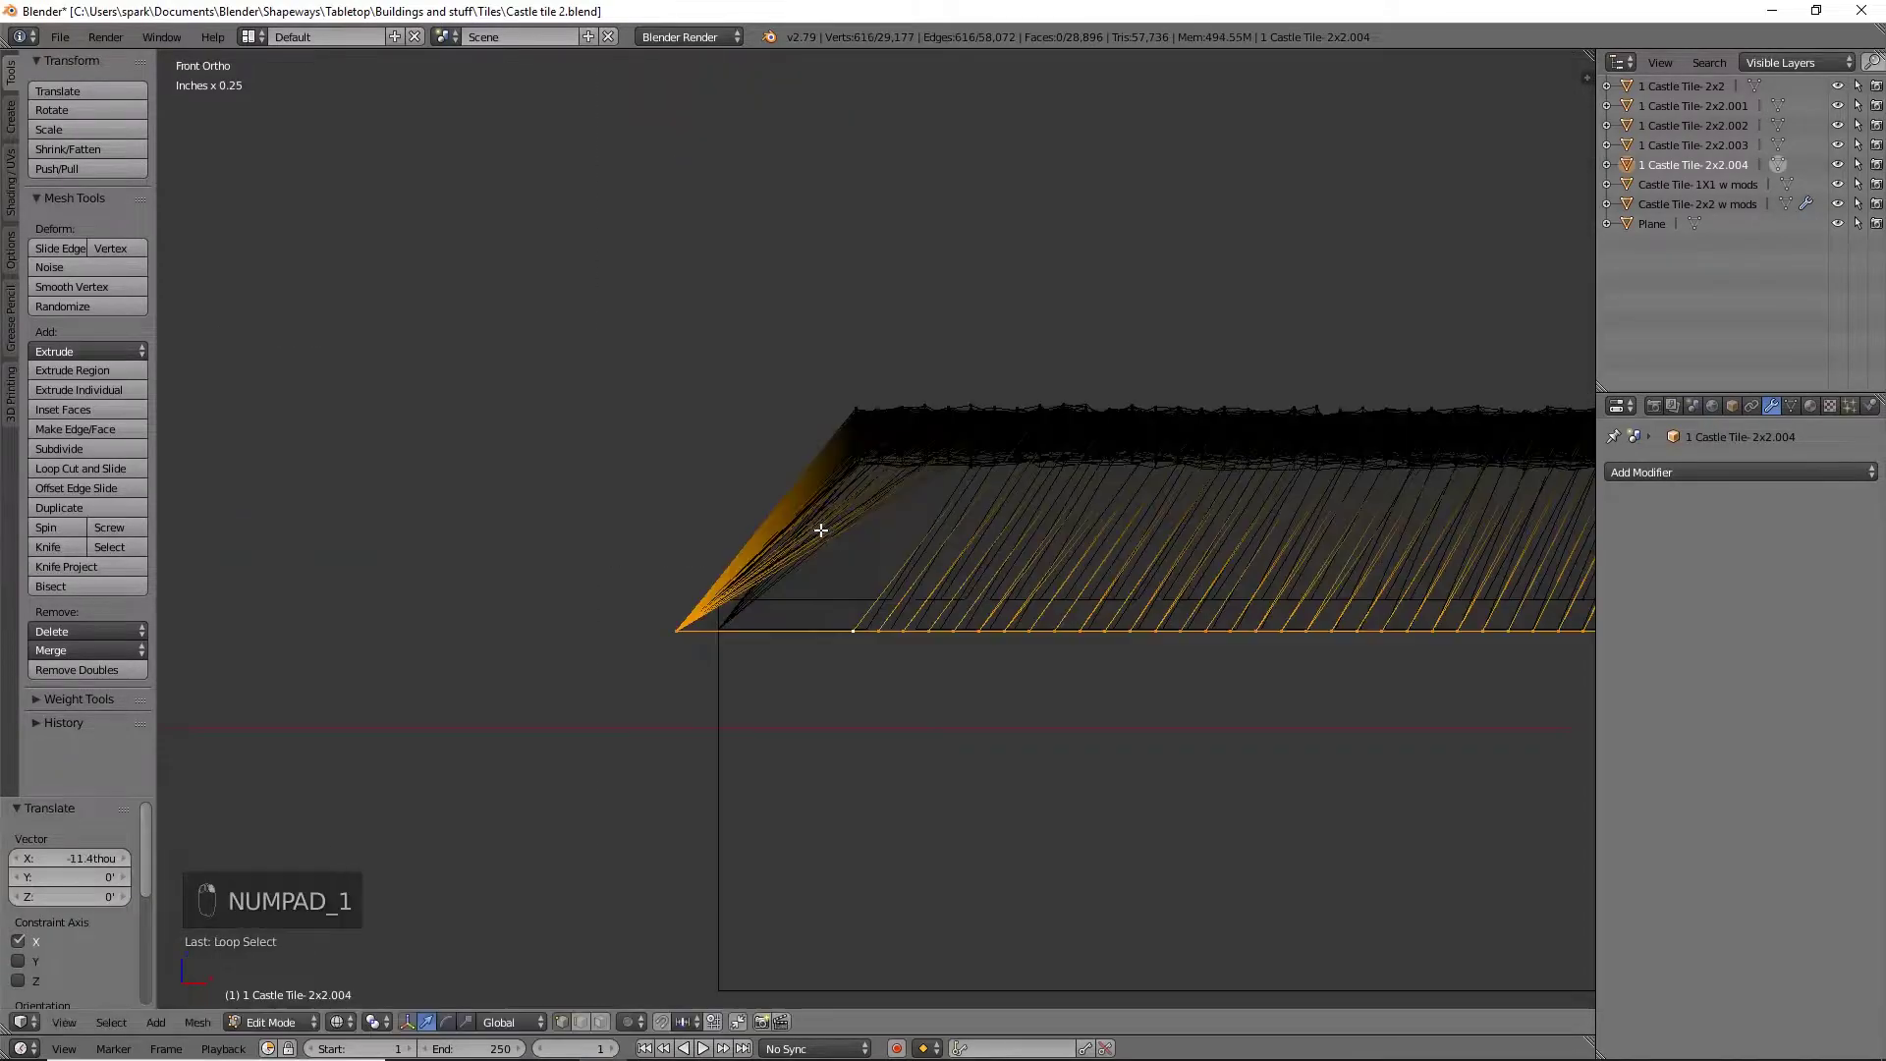
{"action": "scroll", "coordinate": [821, 530], "scroll_direction": "down", "scroll_amount": 5}
{"action": "middle_click_drag", "start_coordinate": [821, 529], "coordinate": [162, 513], "text": "shift"}
{"action": "key", "text": "e"}
{"action": "right_click", "coordinate": [812, 699]}
{"action": "left_click_drag", "start_coordinate": [522, 486], "coordinate": [539, 626]}
{"action": "key", "text": "Tab"}
{"action": "key", "text": "z"}
Scale the bottom side loops of the upper-left stone outward by about 1.0286
{"action": "scroll", "coordinate": [687, 550], "scroll_direction": "down", "scroll_amount": 7}
{"action": "mouse_move", "coordinate": [992, 462]}
{"action": "middle_mouse_down"}
{"action": "mouse_move", "coordinate": [1045, 623]}
{"action": "mouse_move", "coordinate": [811, 477]}
{"action": "middle_mouse_up"}
{"action": "scroll", "coordinate": [1045, 623], "scroll_direction": "up", "scroll_amount": 1}
{"action": "right_click", "coordinate": [810, 477]}
{"action": "key", "text": "Tab"}
{"action": "scroll", "coordinate": [811, 478], "scroll_direction": "up", "scroll_amount": 3}
{"action": "right_click", "coordinate": [719, 590], "text": "alt"}
{"action": "key", "text": "KP_Decimal"}
{"action": "key", "text": "KP_7"}
{"action": "key", "text": "s"}
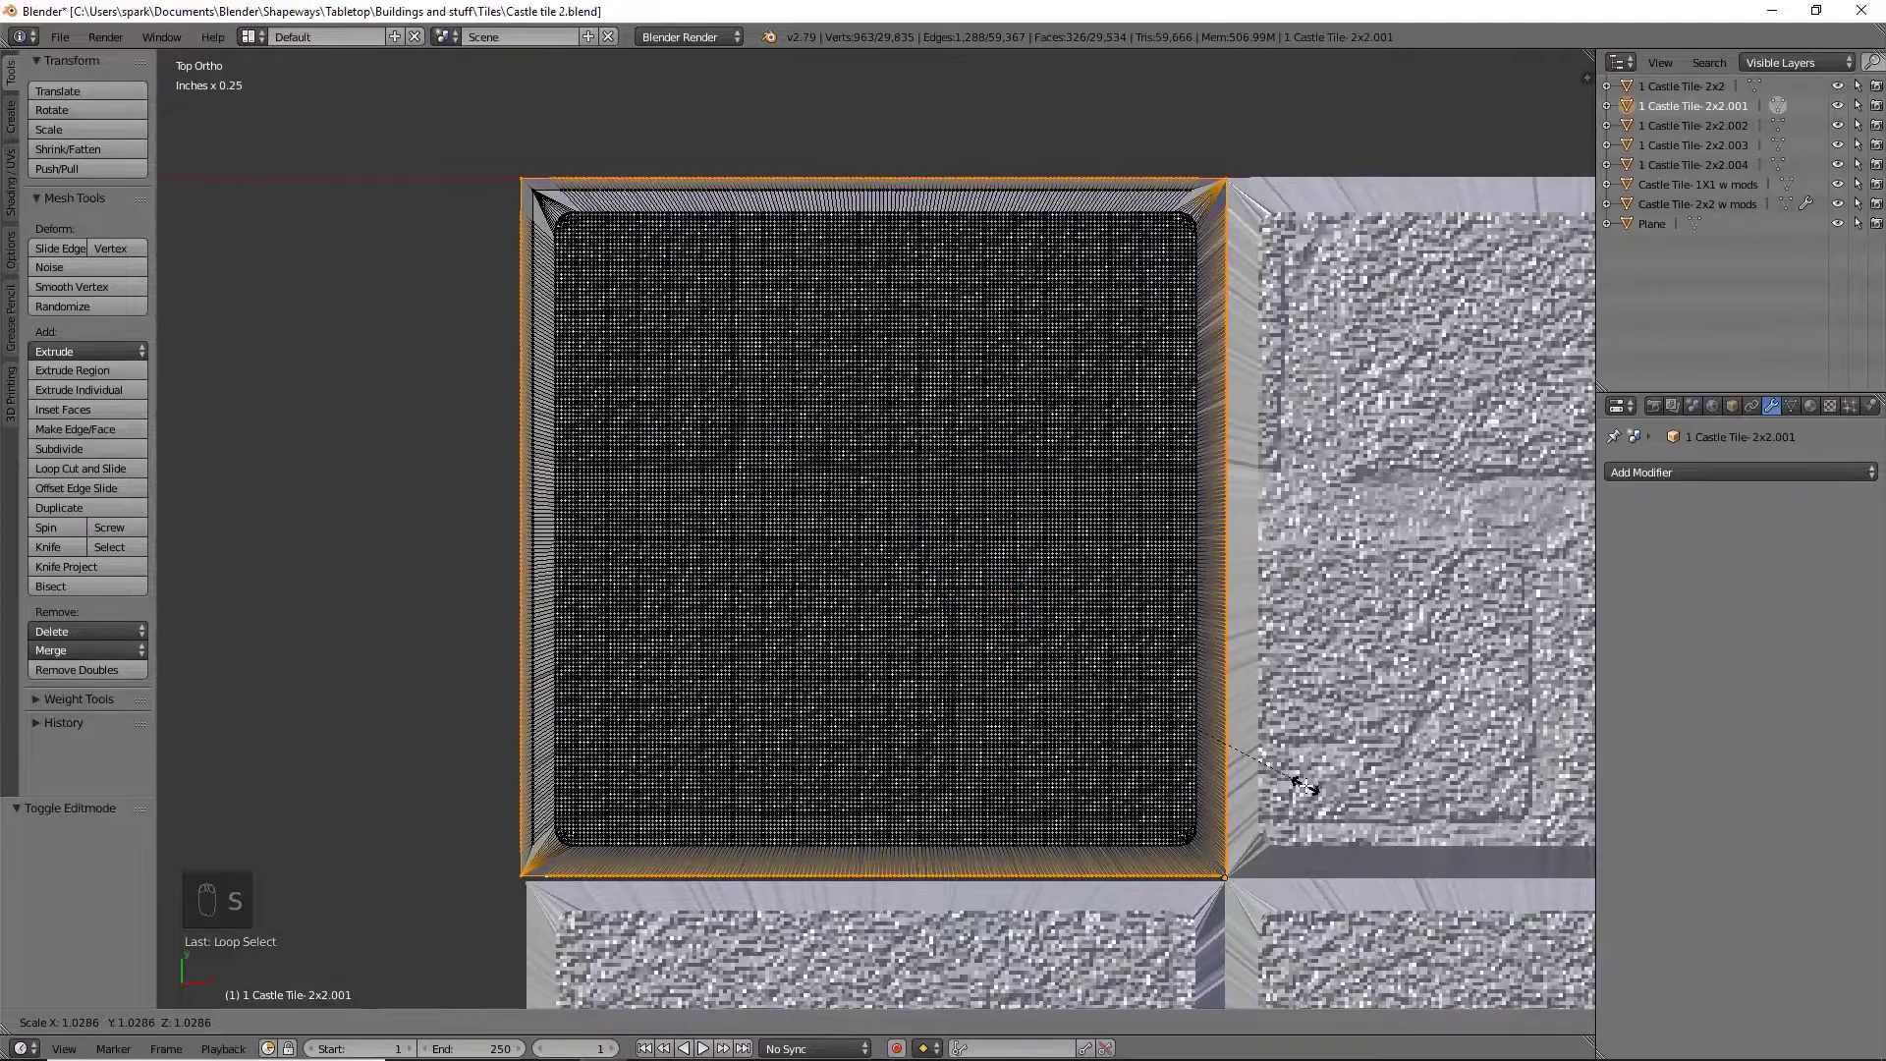
{"action": "left_click", "coordinate": [1301, 784]}
{"action": "middle_click_drag", "start_coordinate": [1280, 876], "coordinate": [1145, 675], "text": "shift"}
{"action": "key", "text": "Tab"}
Undo the last three changes
{"action": "right_click", "coordinate": [1012, 796]}
{"action": "key", "text": "Tab"}
{"action": "middle_click_drag", "start_coordinate": [1082, 744], "coordinate": [1071, 580]}
{"action": "key", "text": "ctrl+z"}
{"action": "key", "text": "ctrl+z"}
{"action": "key", "text": "ctrl+z"}
Scale the lower-left stone's bottom side loops along X and along Y so its edges meet the neighbouring stones
{"action": "right_click", "coordinate": [638, 754], "text": "alt"}
{"action": "right_click", "coordinate": [638, 754], "text": "ctrl+alt"}
{"action": "middle_click_drag", "start_coordinate": [637, 755], "coordinate": [727, 756]}
{"action": "scroll", "coordinate": [727, 756], "scroll_direction": "up", "scroll_amount": 5}
{"action": "key", "text": "KP_7"}
{"action": "scroll", "coordinate": [1076, 815], "scroll_direction": "down", "scroll_amount": 1}
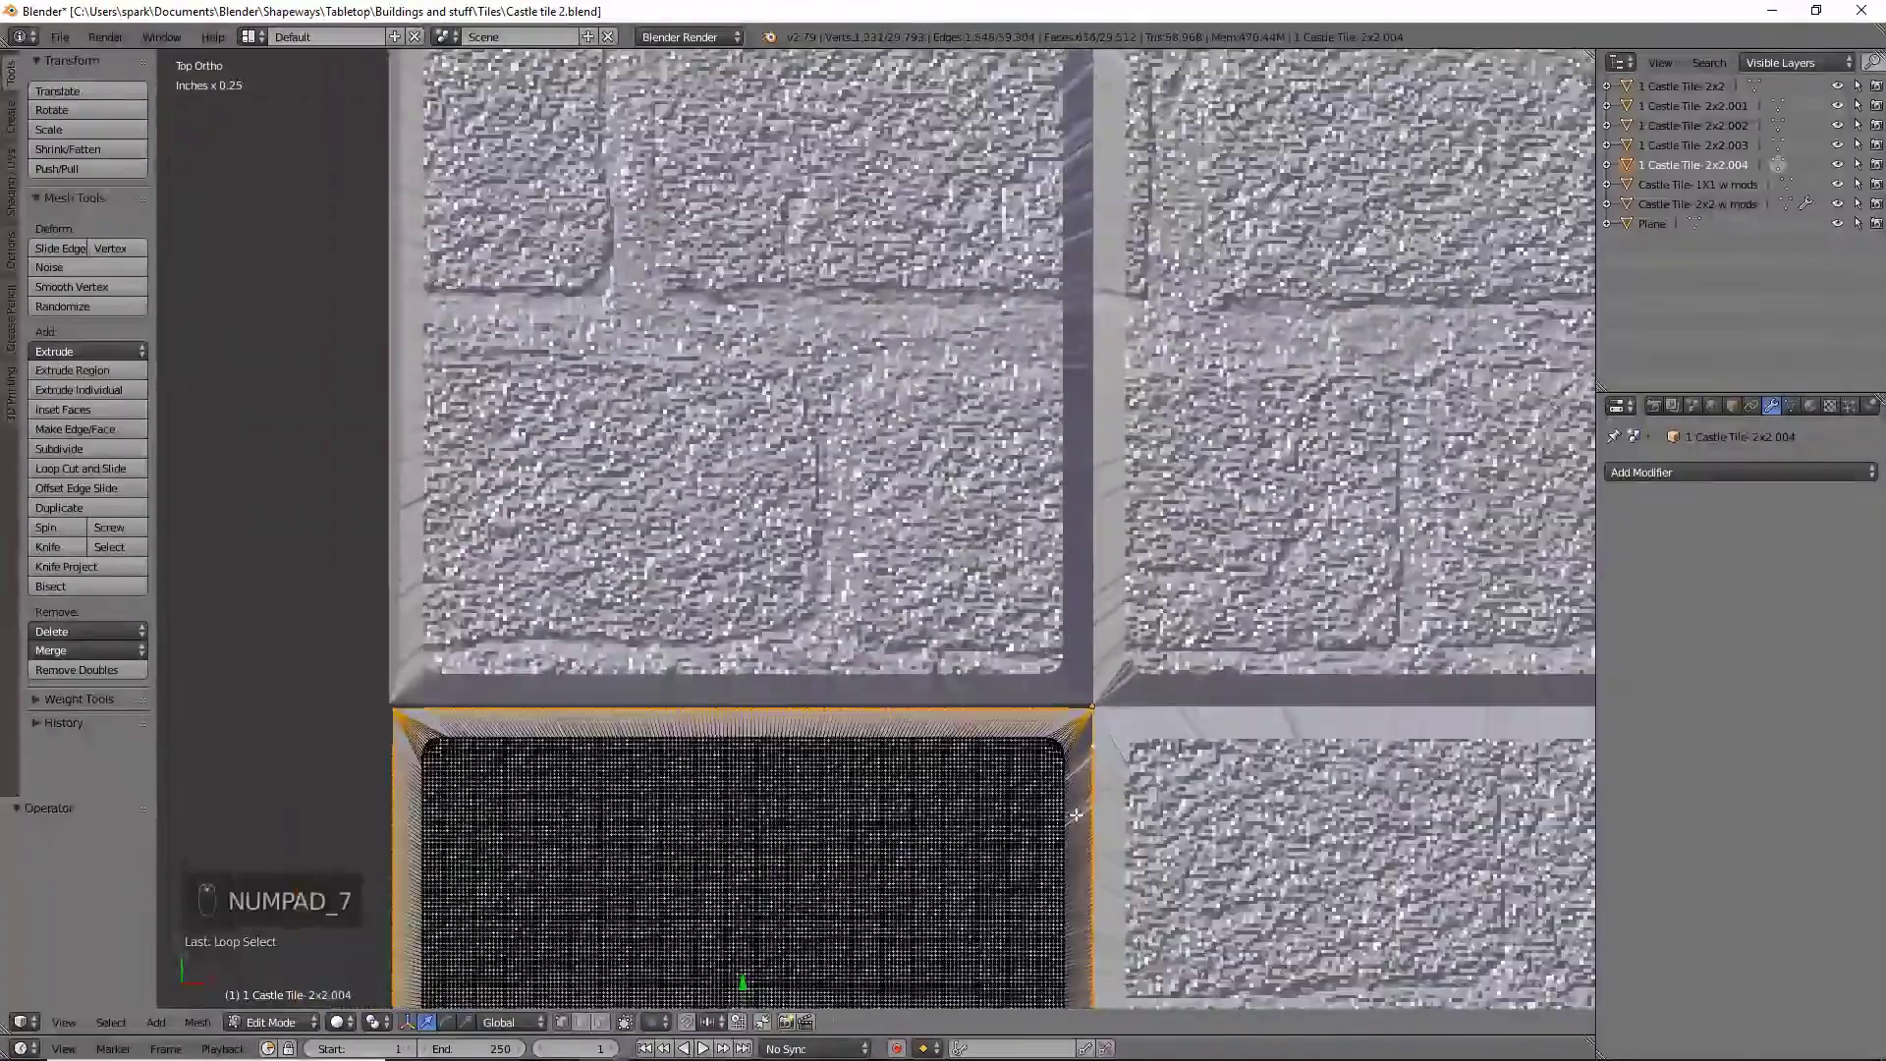
{"action": "key", "text": "s"}
{"action": "key", "text": "x"}
{"action": "left_click", "coordinate": [1080, 816]}
{"action": "middle_click_drag", "start_coordinate": [1080, 816], "coordinate": [1047, 230], "text": "shift"}
{"action": "key", "text": "s"}
{"action": "key", "text": "y"}
{"action": "left_click", "coordinate": [1111, 426]}
{"action": "key", "text": "Tab"}
Examine the seams and centre junction of the four stones in wireframe and solid shading for gaps and overlaps
{"action": "scroll", "coordinate": [1075, 656], "scroll_direction": "down", "scroll_amount": 6}
{"action": "middle_click_drag", "start_coordinate": [1074, 656], "coordinate": [1043, 728], "text": "shift"}
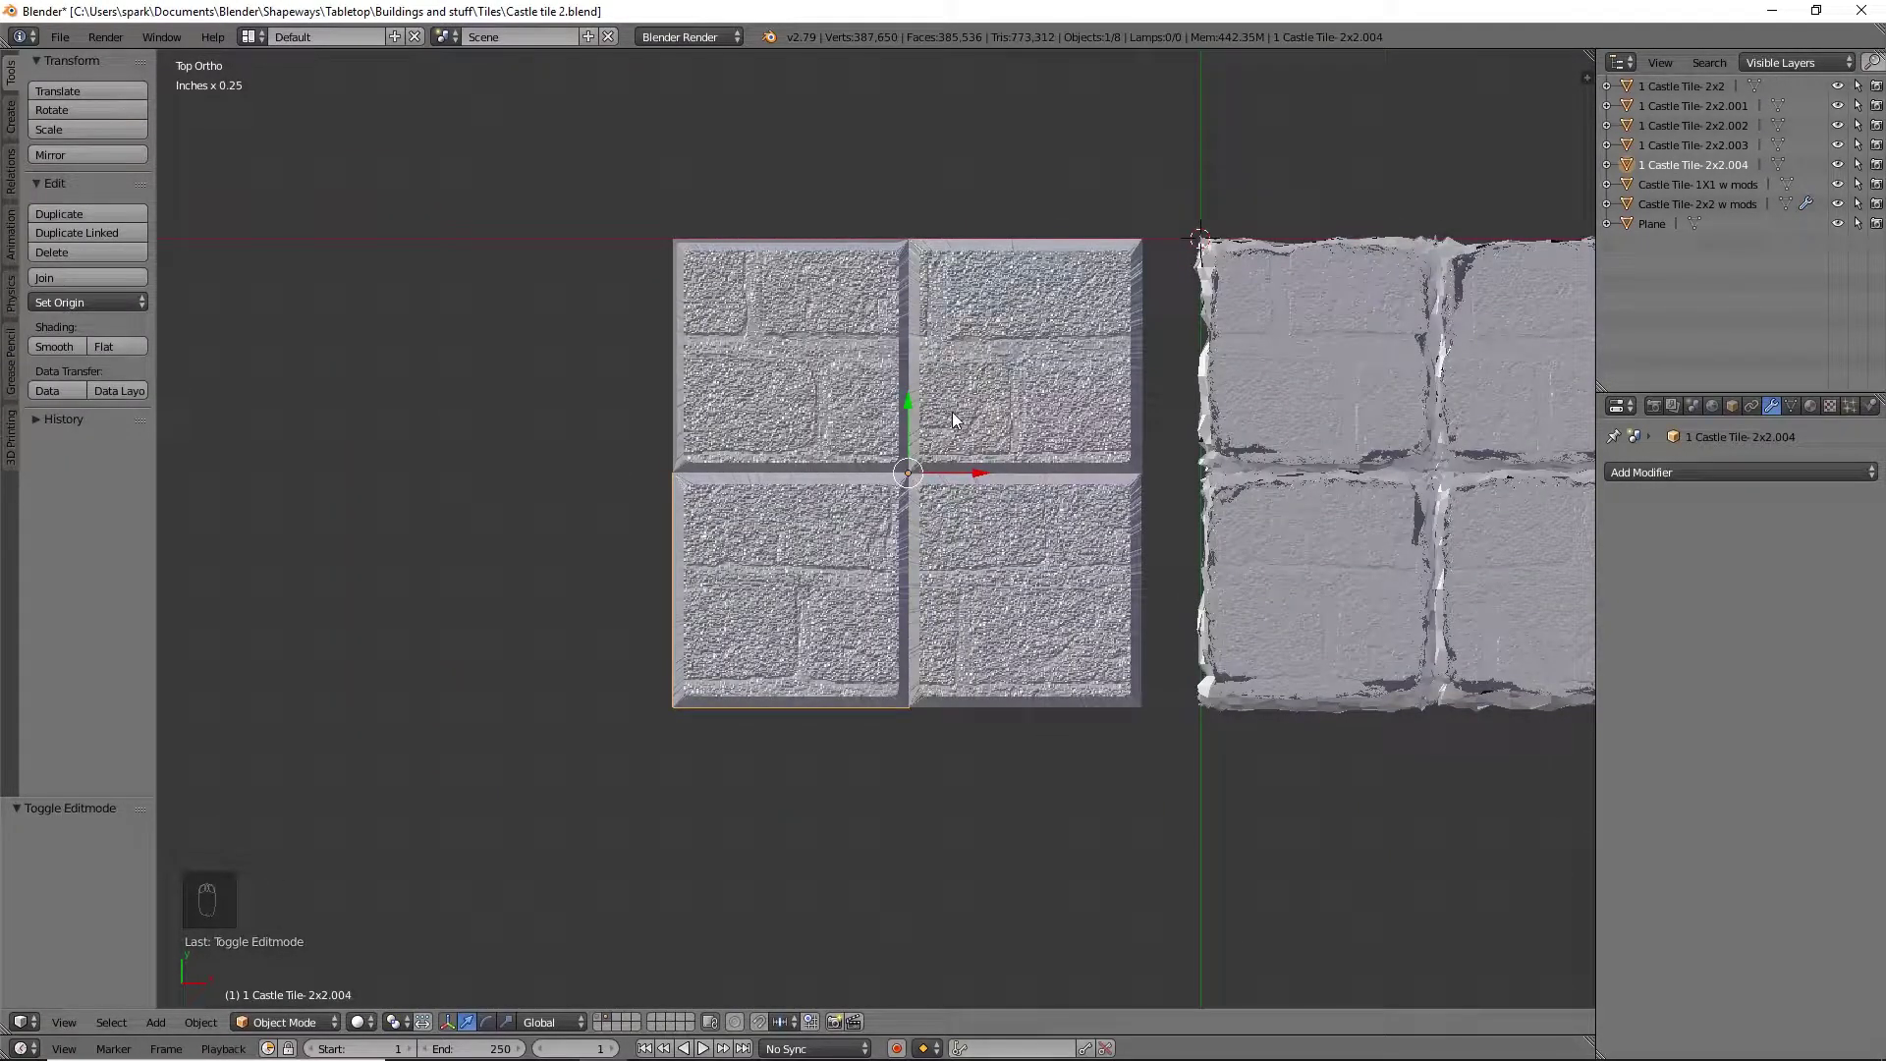
{"action": "right_click", "coordinate": [1002, 368]}
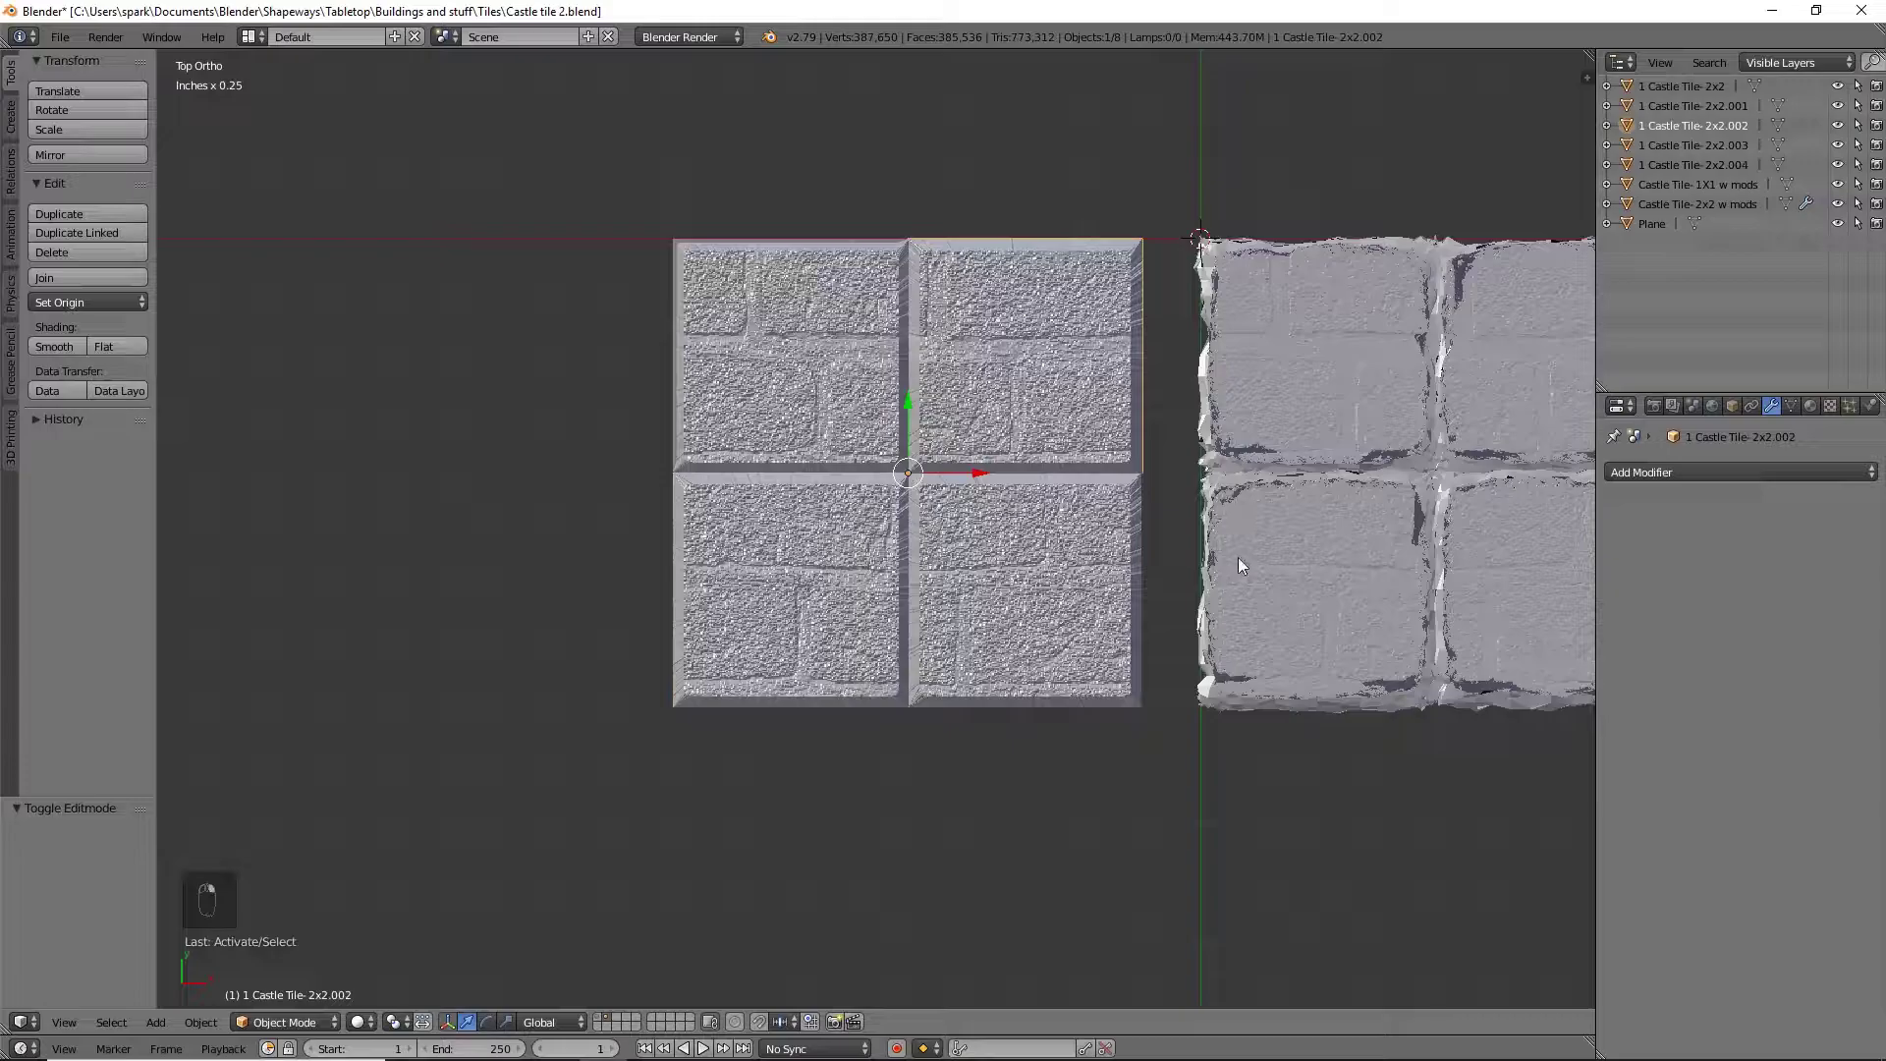
{"action": "key", "text": "z"}
{"action": "scroll", "coordinate": [1235, 492], "scroll_direction": "up", "scroll_amount": 10}
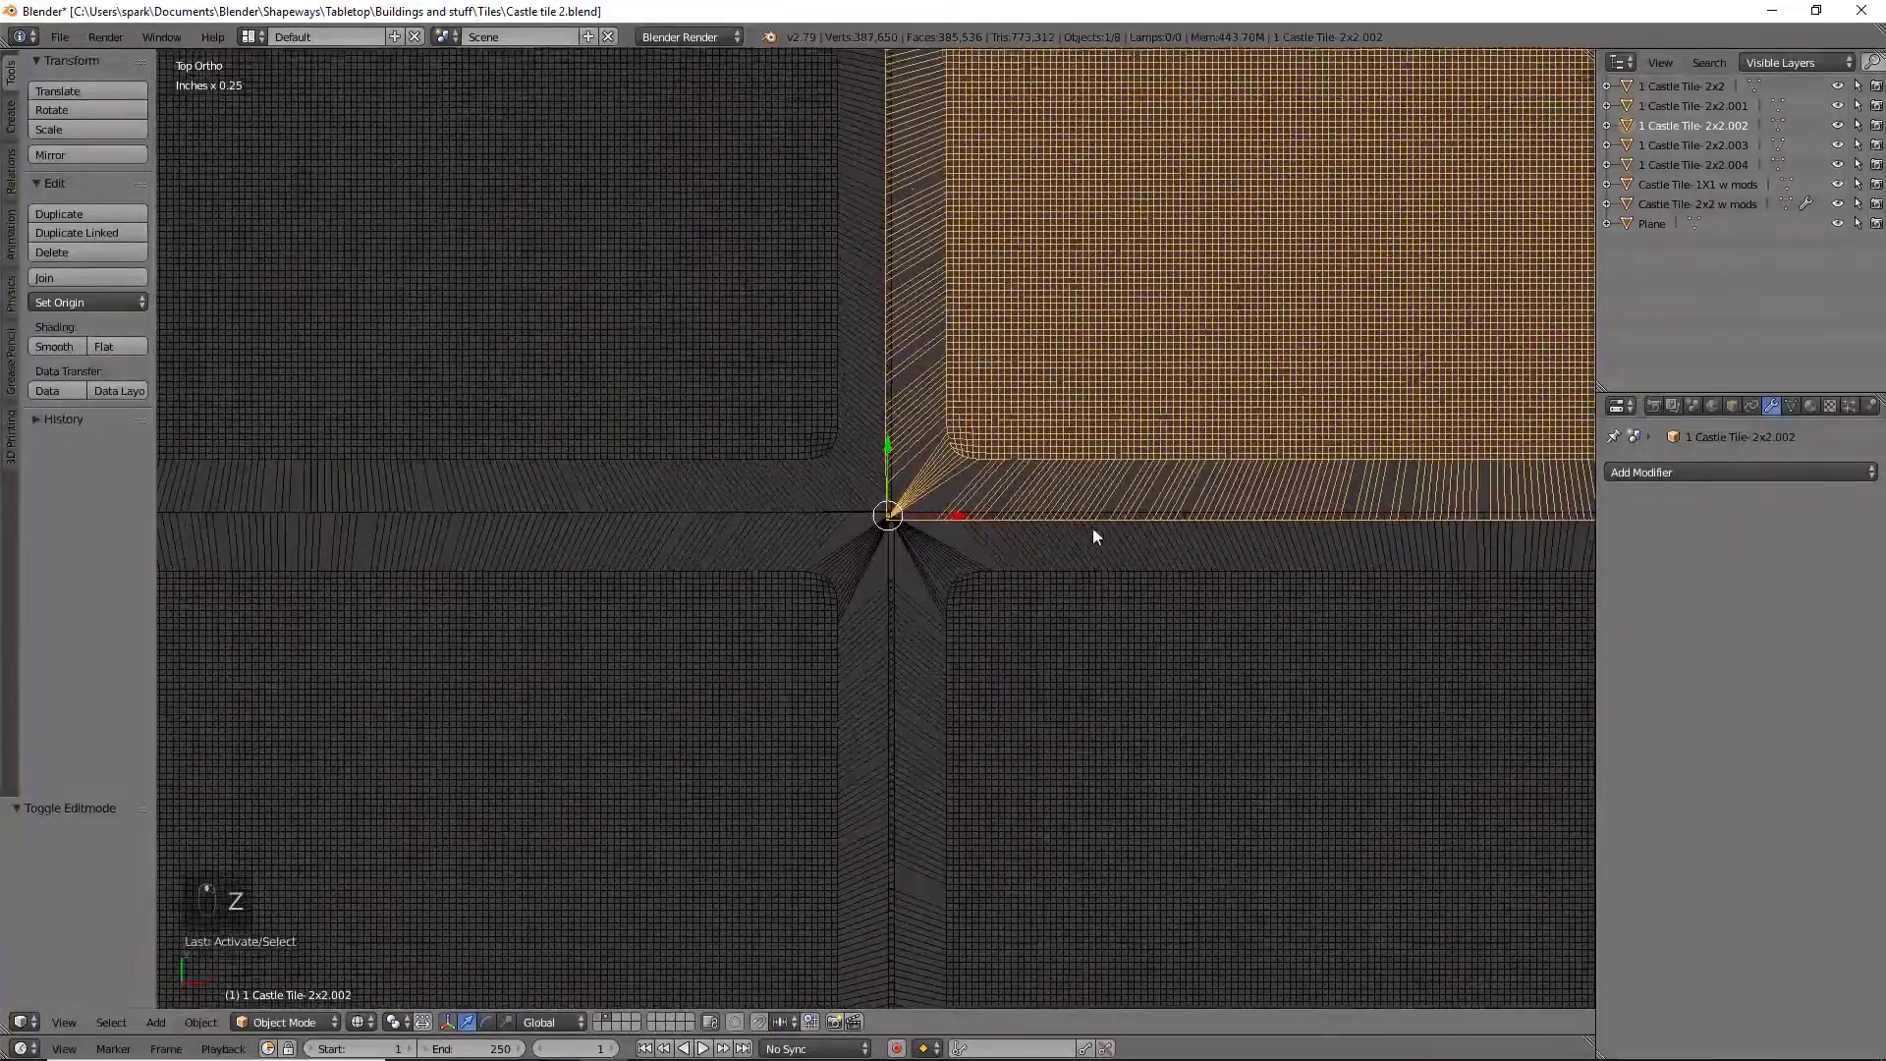
{"action": "scroll", "coordinate": [1041, 613], "scroll_direction": "up", "scroll_amount": 4}
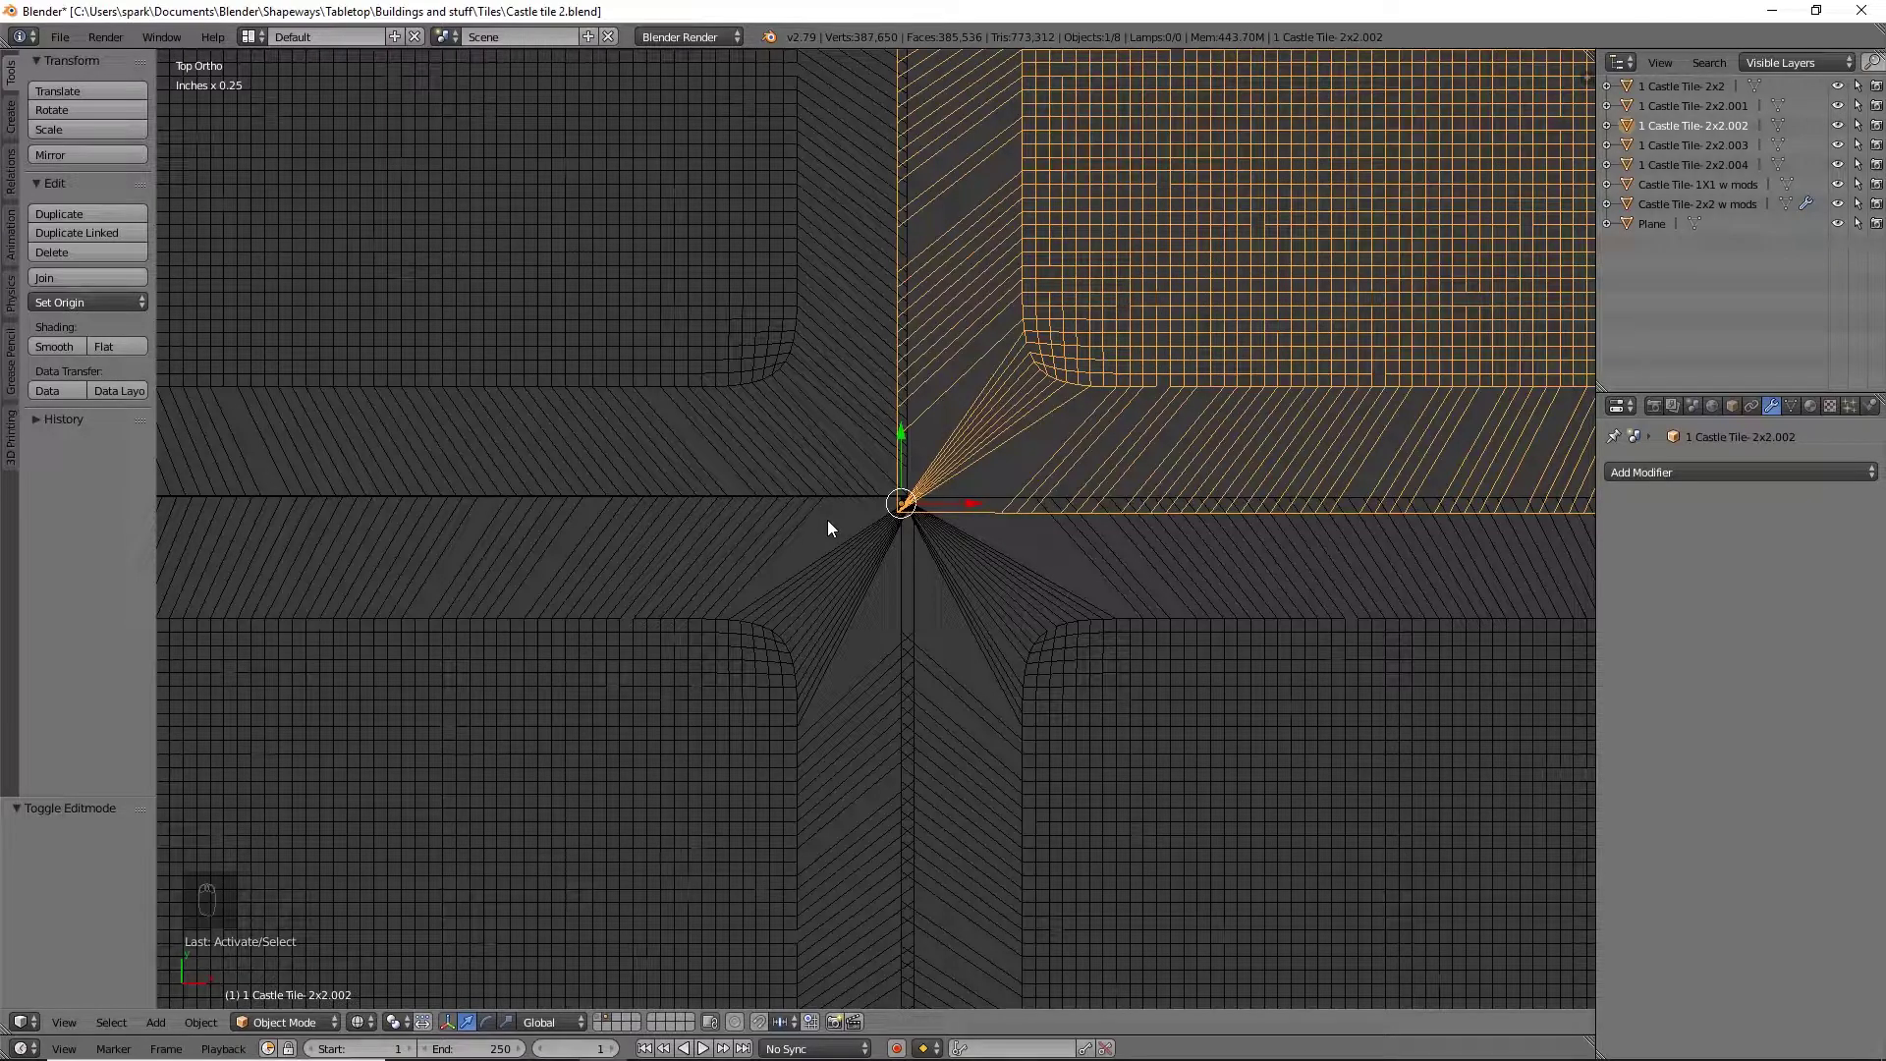
{"action": "scroll", "coordinate": [827, 528], "scroll_direction": "down", "scroll_amount": 12}
{"action": "key", "text": "Tab"}
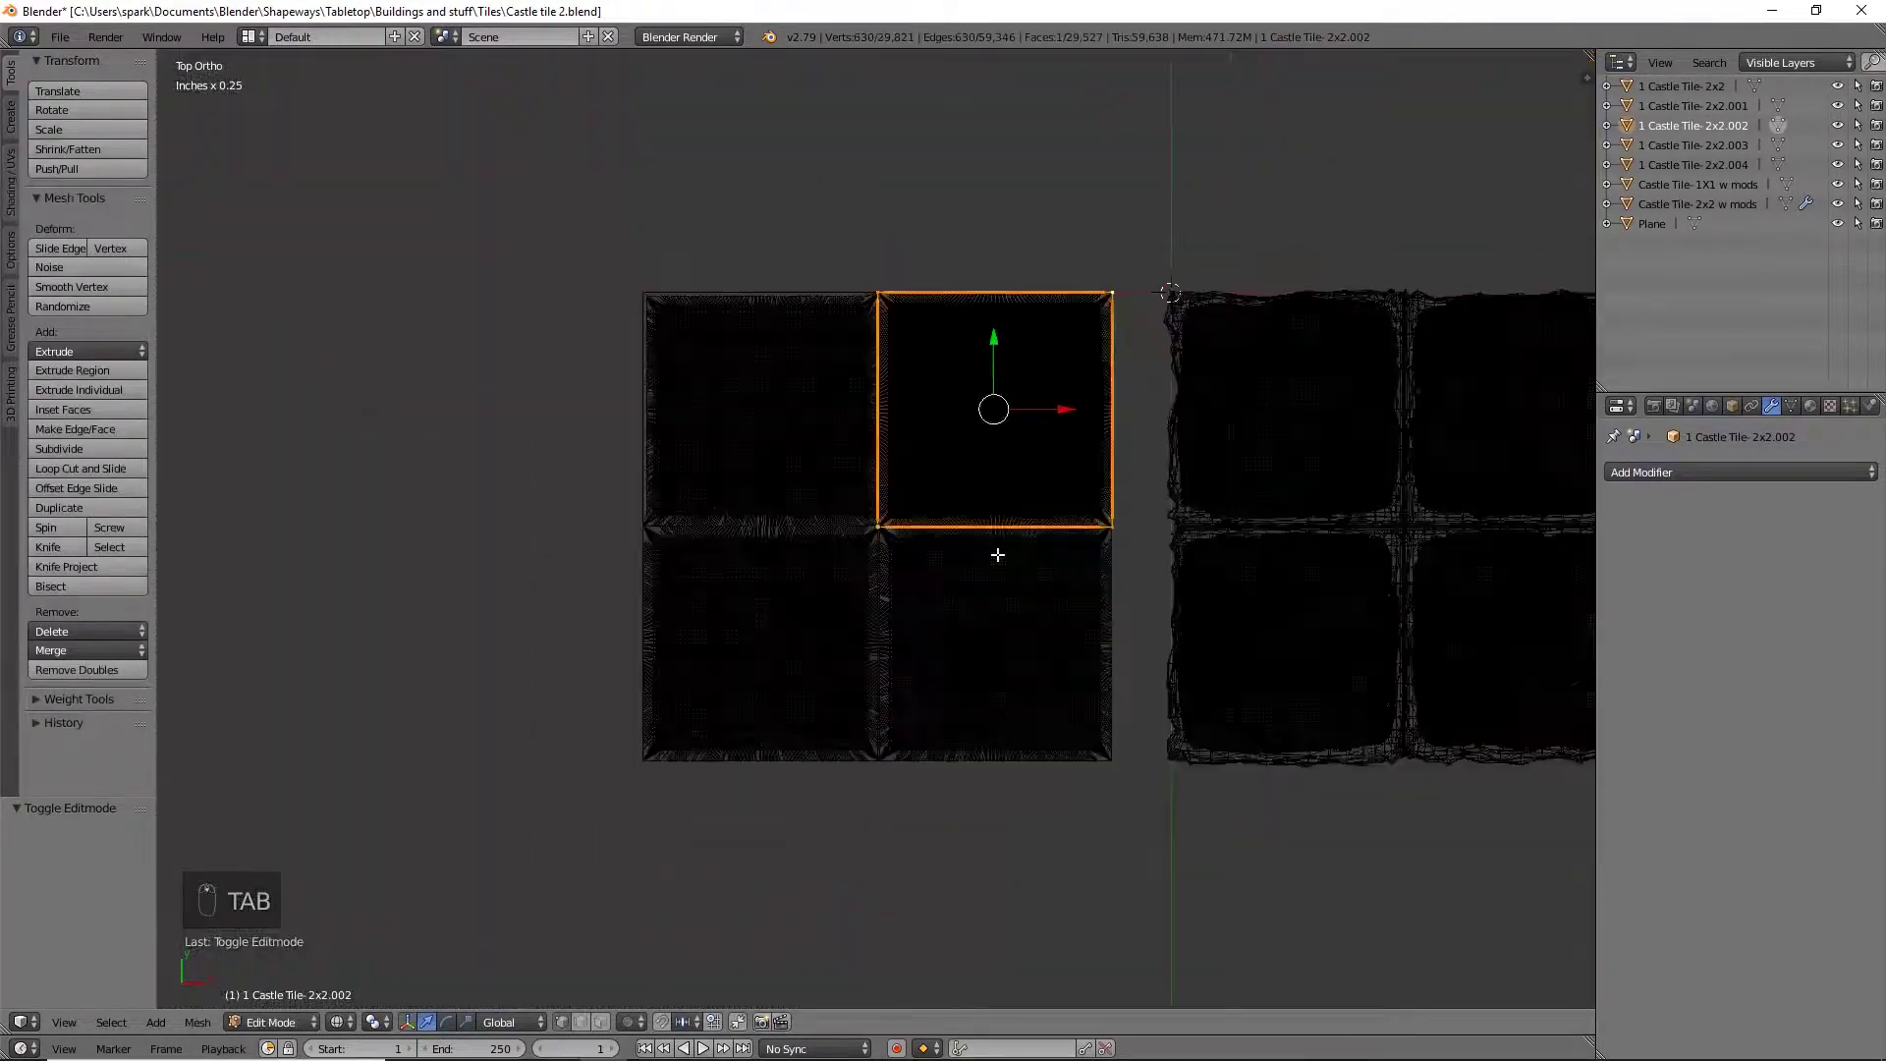
{"action": "key", "text": "z"}
{"action": "scroll", "coordinate": [1006, 555], "scroll_direction": "up", "scroll_amount": 8}
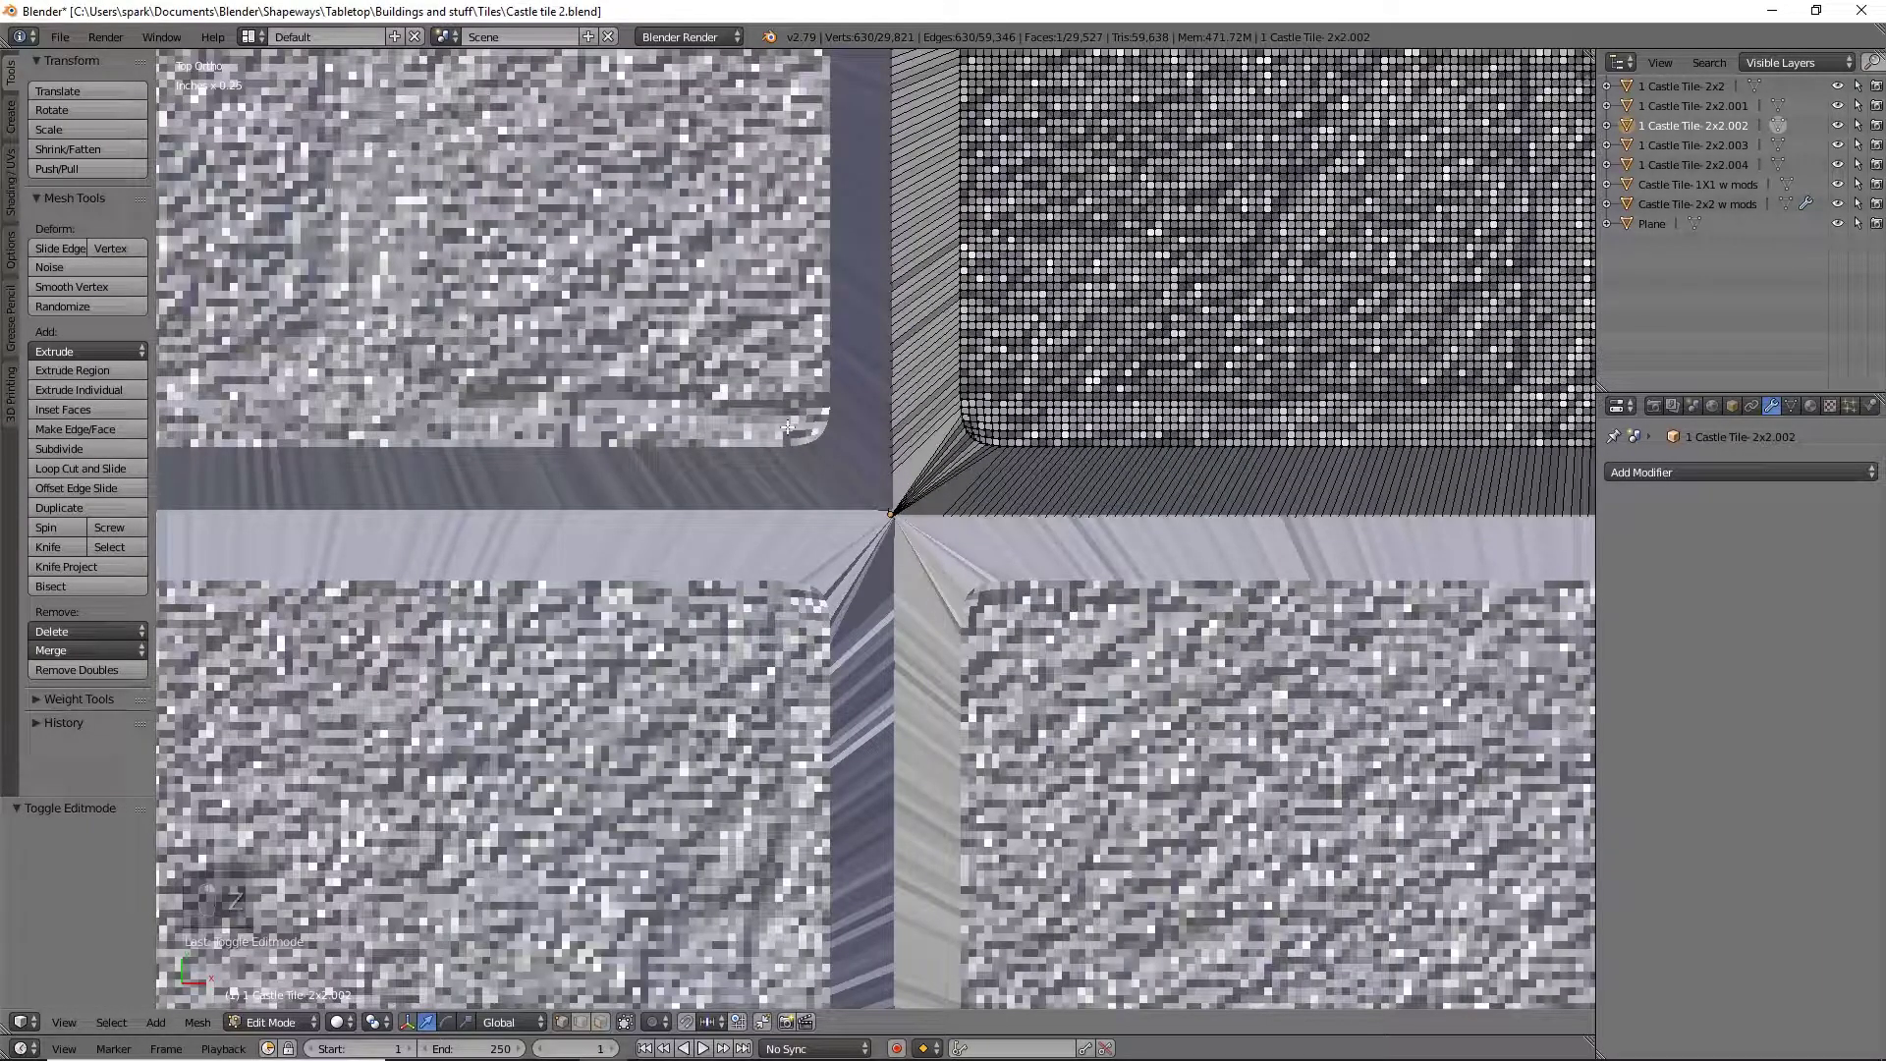
{"action": "key", "text": "Tab"}
Move the upper-left stone -2.71 thou along Y toward the lower-left stone
{"action": "right_click", "coordinate": [827, 430]}
{"action": "left_click_drag", "start_coordinate": [887, 438], "coordinate": [899, 442]}
{"action": "scroll", "coordinate": [900, 442], "scroll_direction": "down", "scroll_amount": 3}
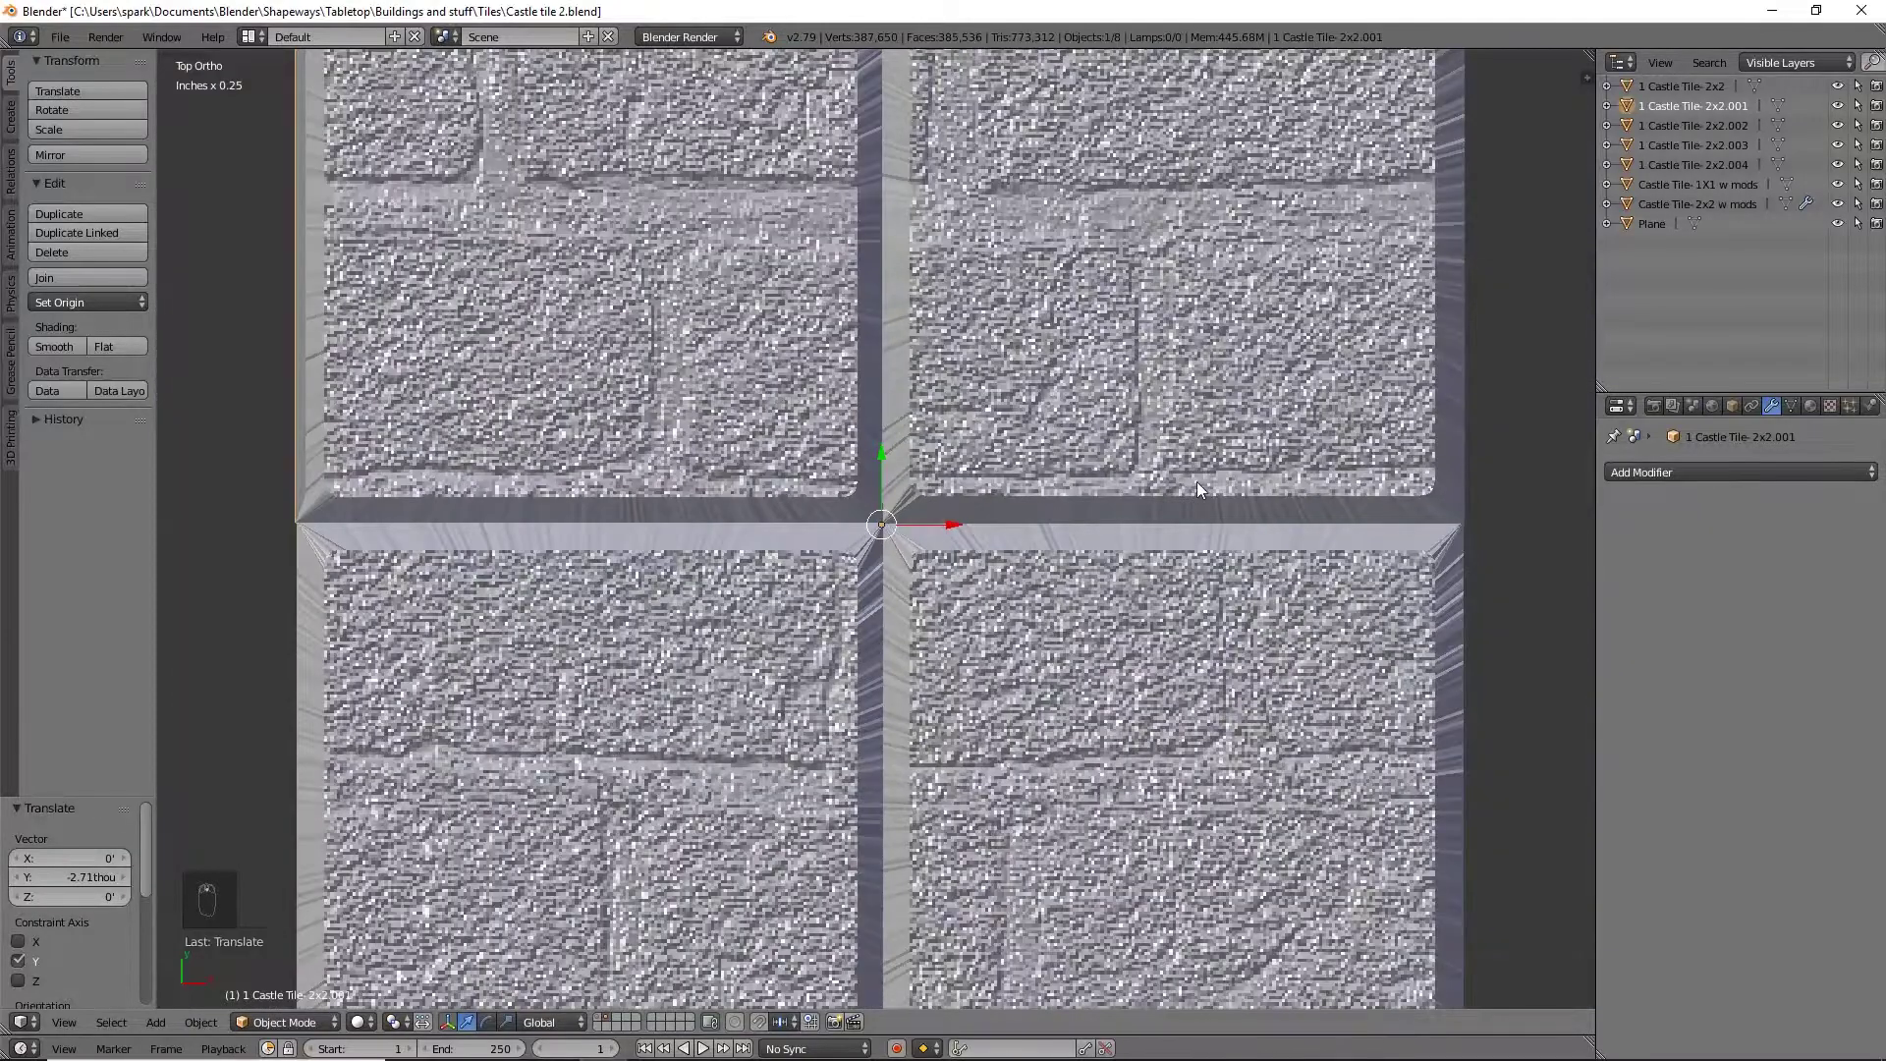
{"action": "scroll", "coordinate": [1197, 489], "scroll_direction": "down", "scroll_amount": 4}
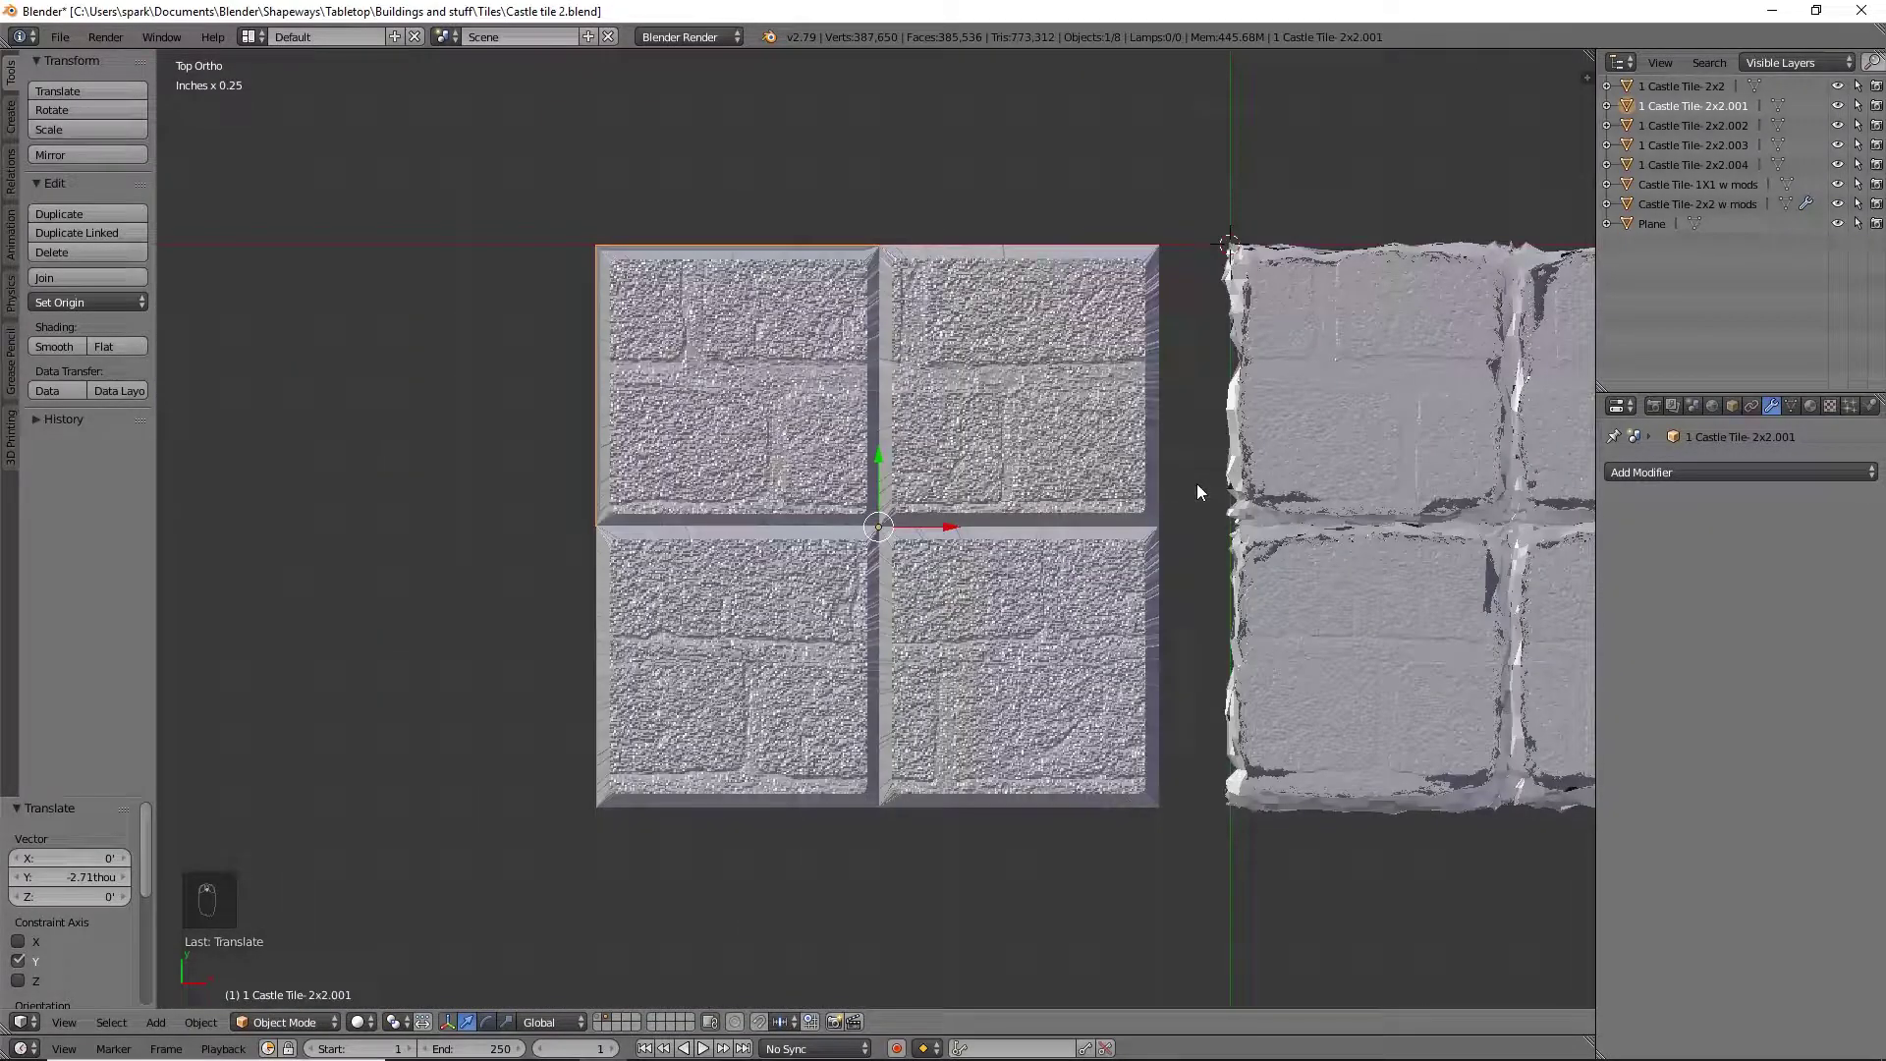
{"action": "scroll", "coordinate": [1197, 484], "scroll_direction": "up", "scroll_amount": 6}
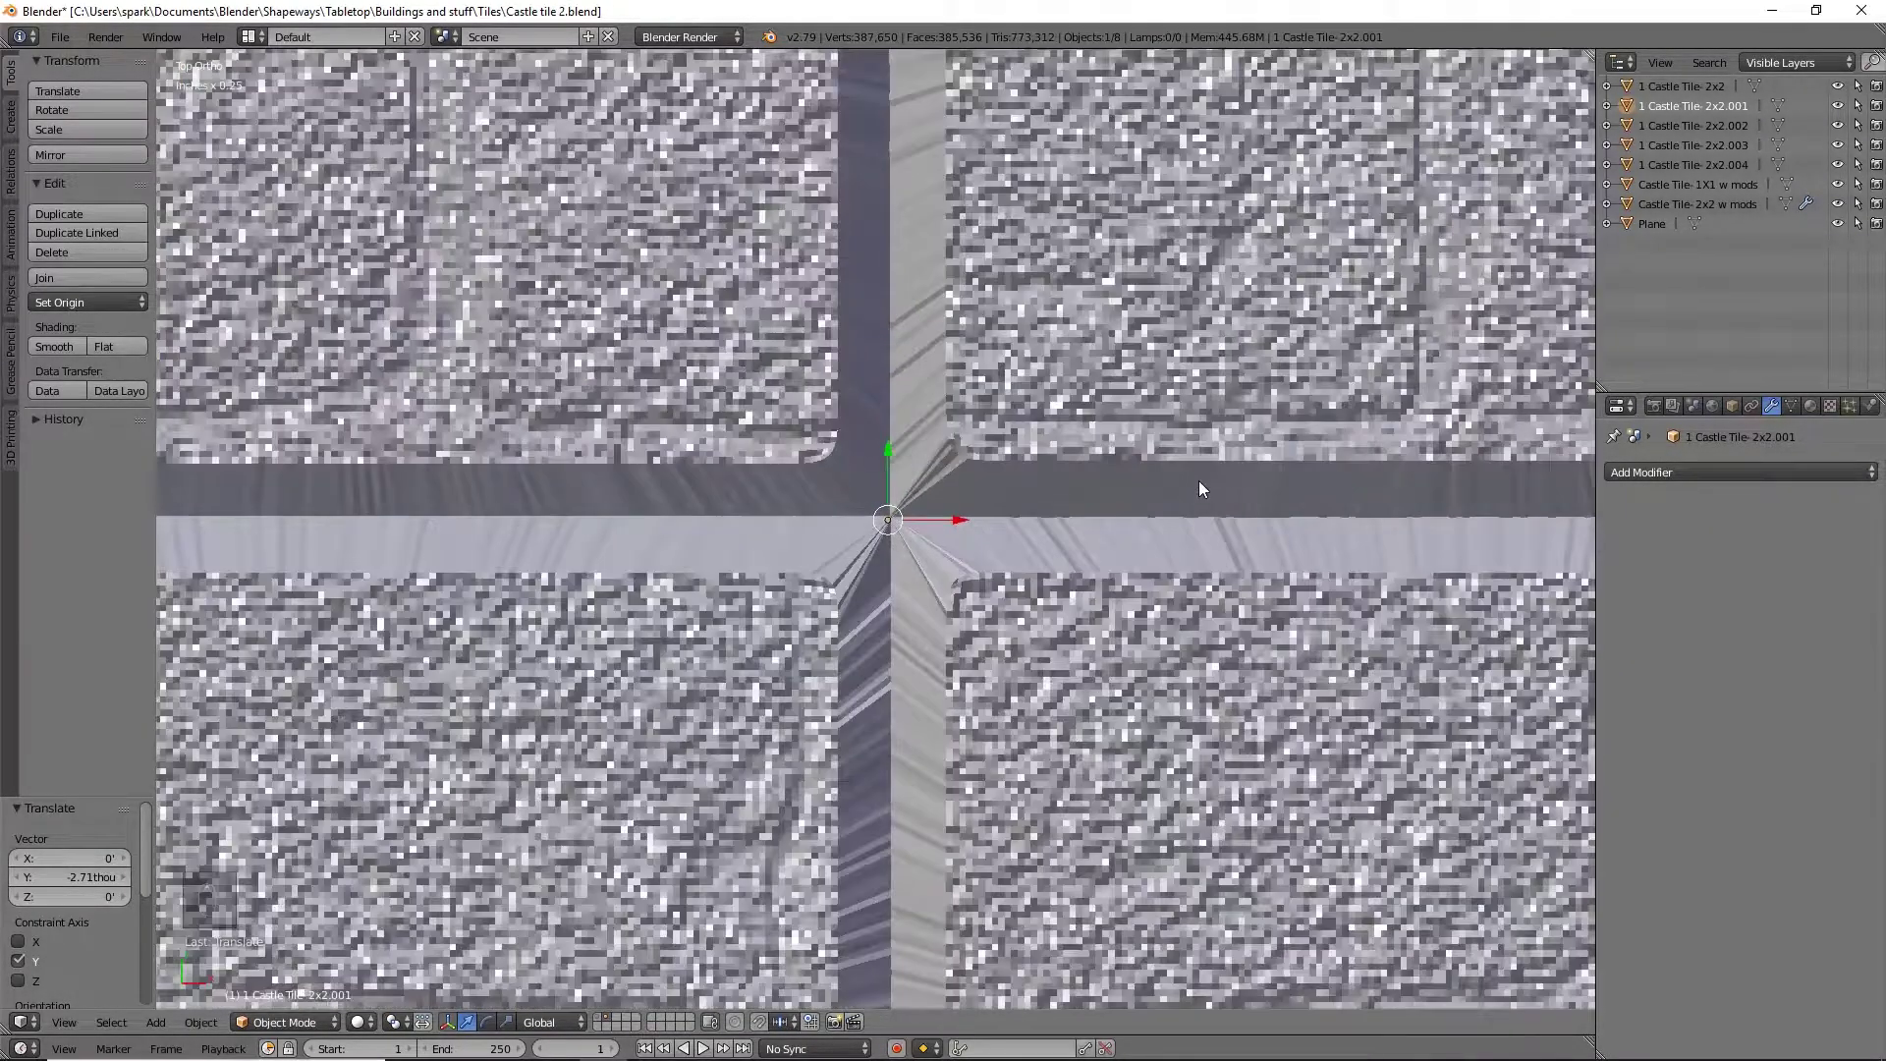
{"action": "scroll", "coordinate": [1194, 491], "scroll_direction": "down", "scroll_amount": 8}
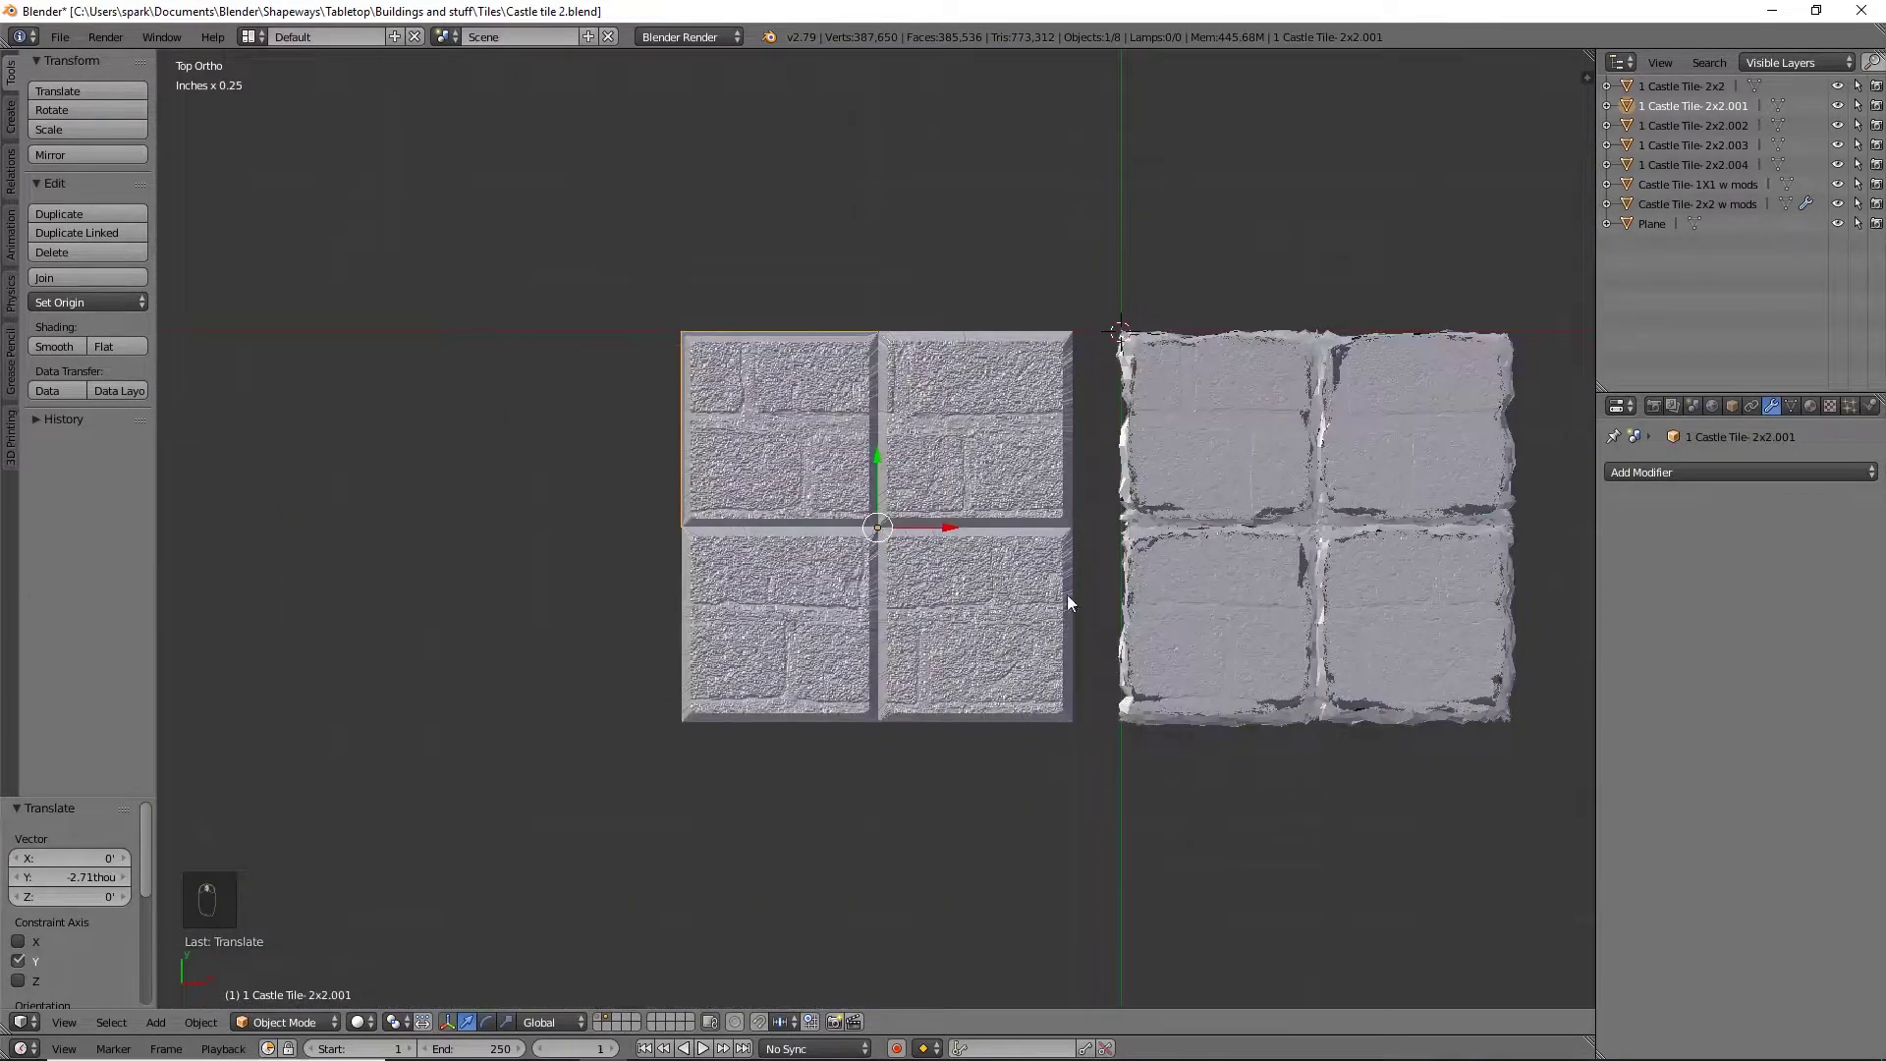
Move the upper-left stone another -3.6 thou along Y to overlap the lower stone's edge, and deselect it
{"action": "scroll", "coordinate": [1048, 559], "scroll_direction": "up", "scroll_amount": 6}
{"action": "key", "text": "z"}
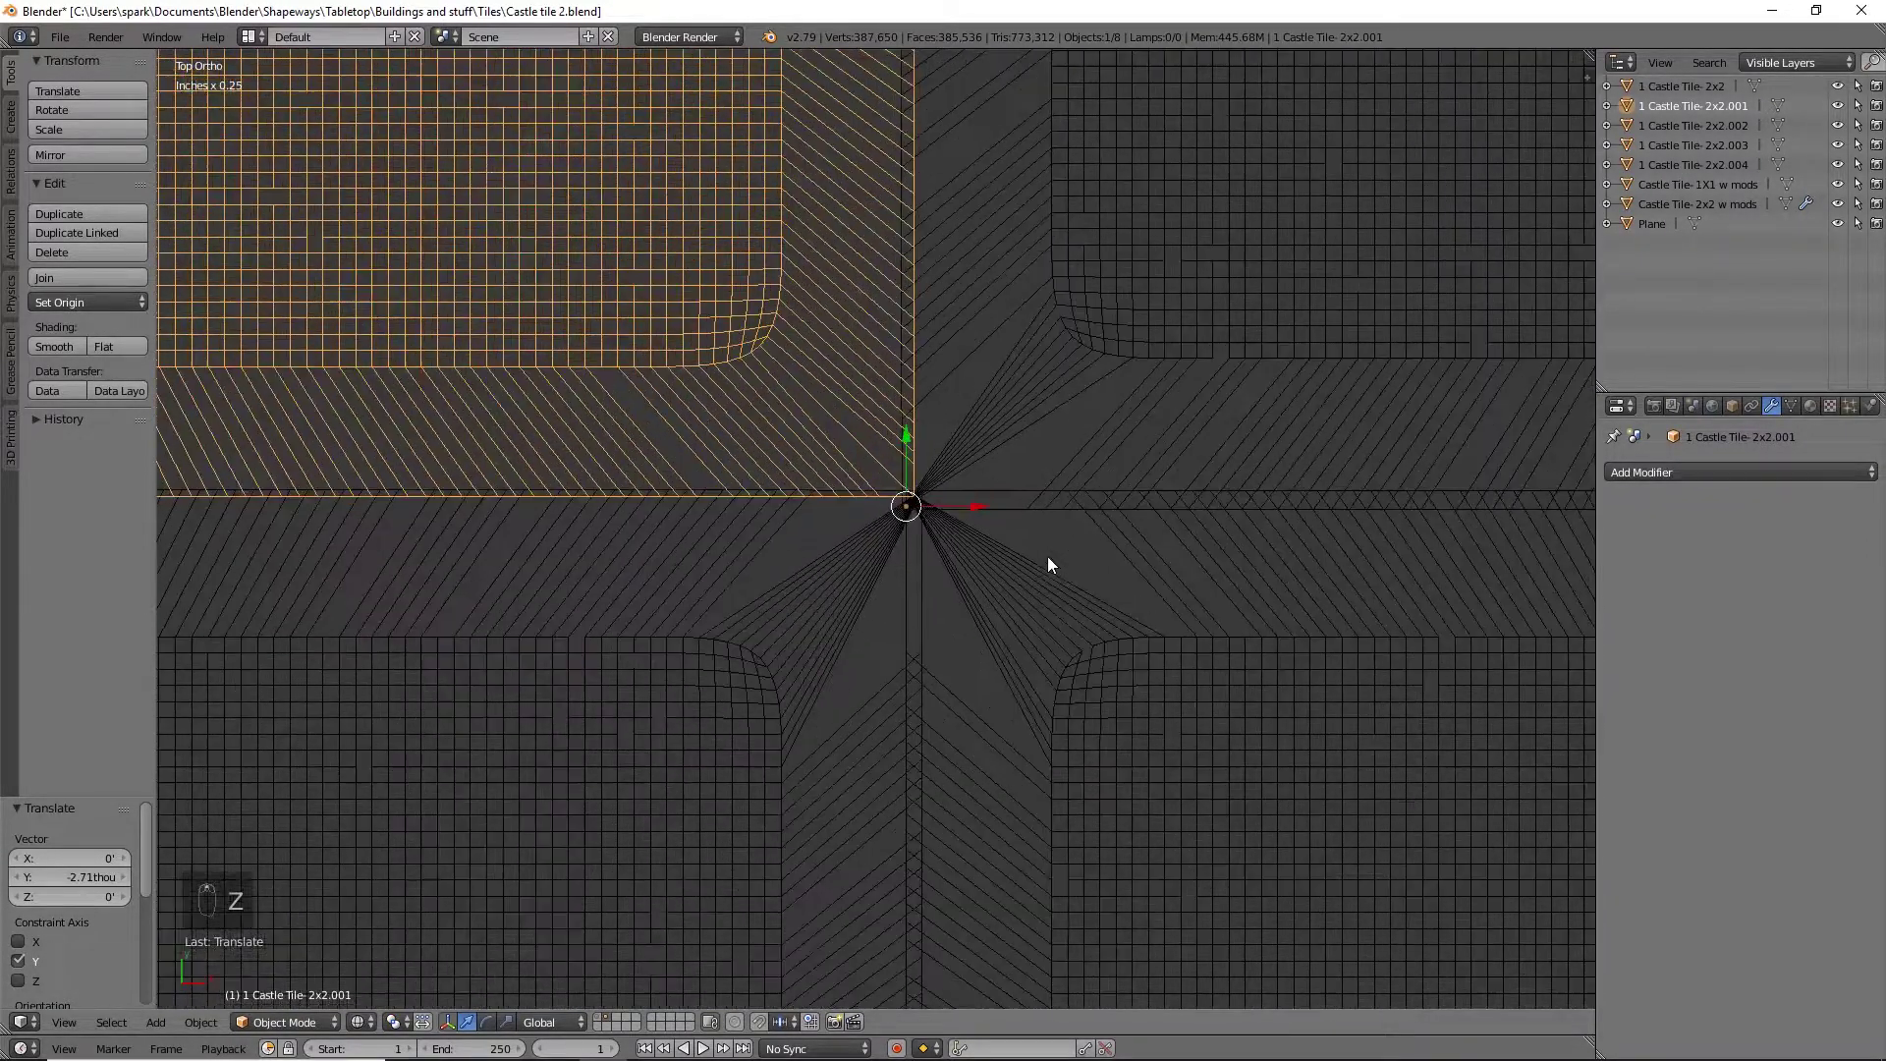
{"action": "left_click_drag", "start_coordinate": [909, 439], "coordinate": [921, 450]}
{"action": "scroll", "coordinate": [922, 451], "scroll_direction": "down", "scroll_amount": 10}
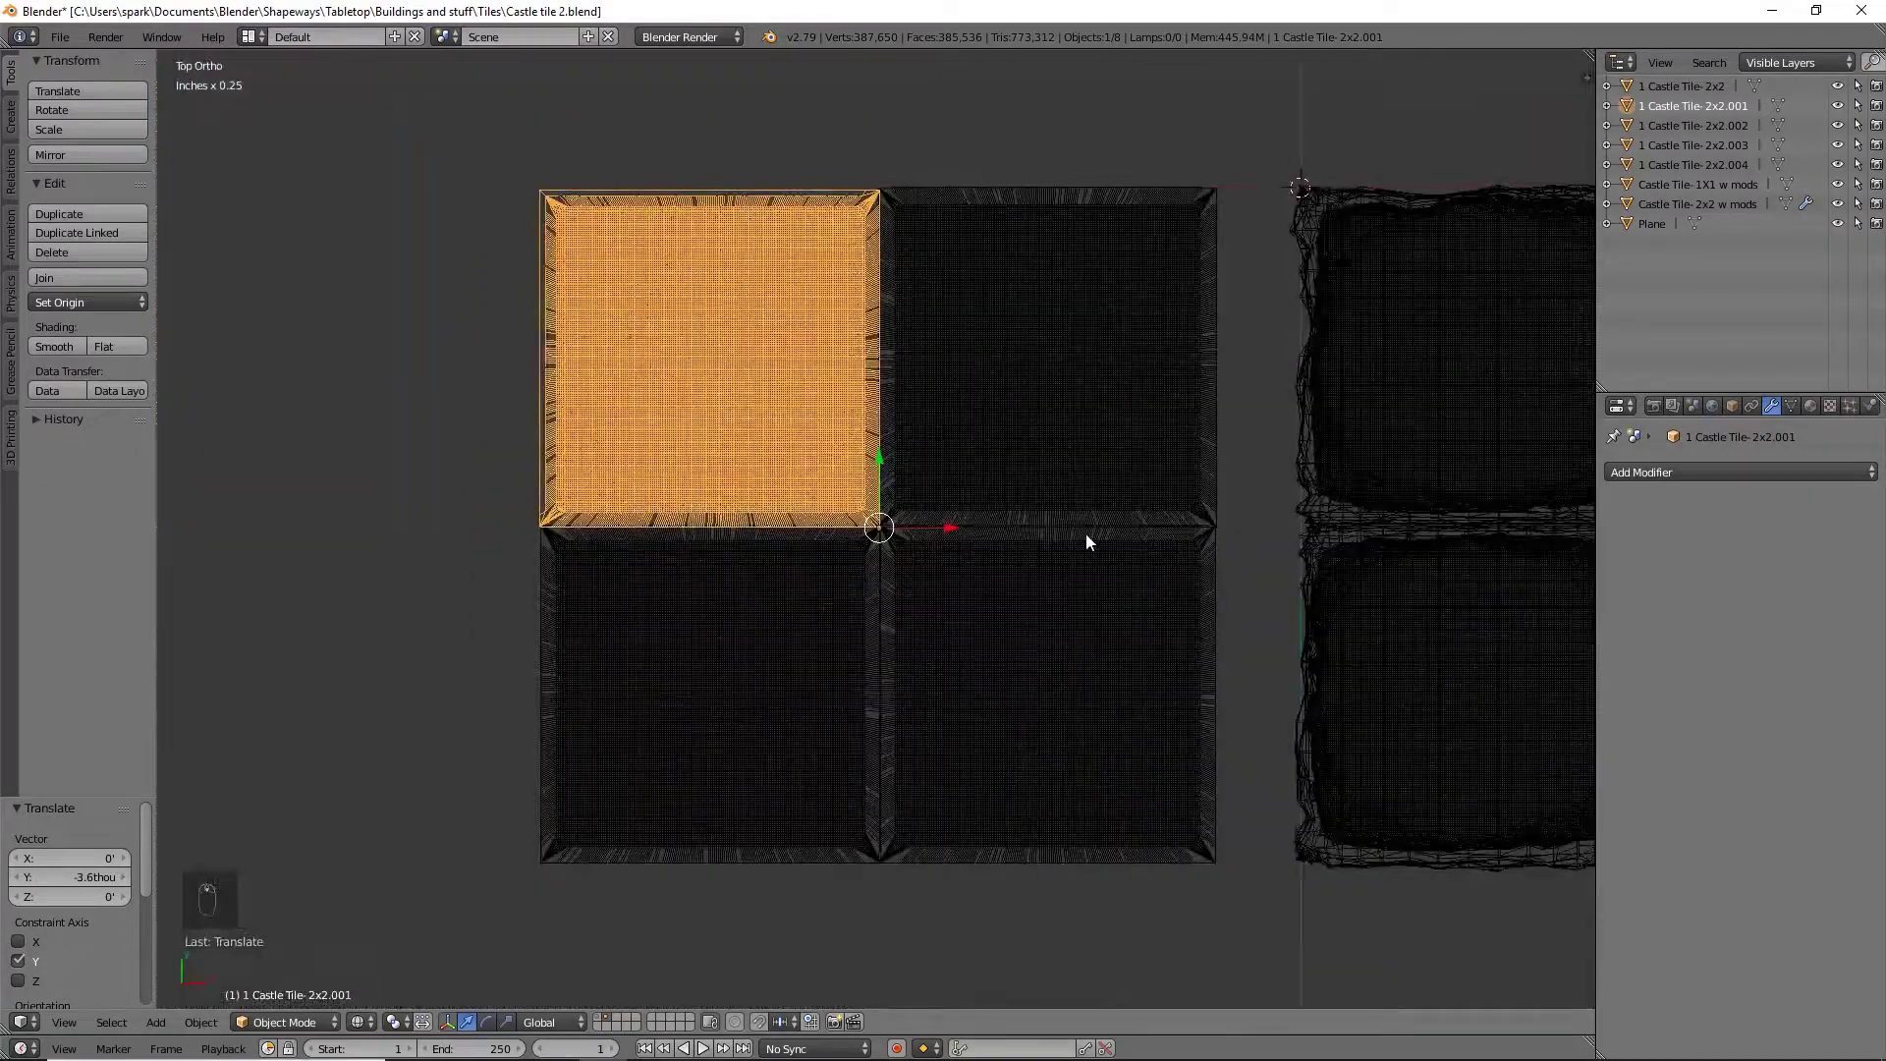
{"action": "key", "text": "a"}
{"action": "key", "text": "Tab"}
{"action": "key", "text": "Tab"}
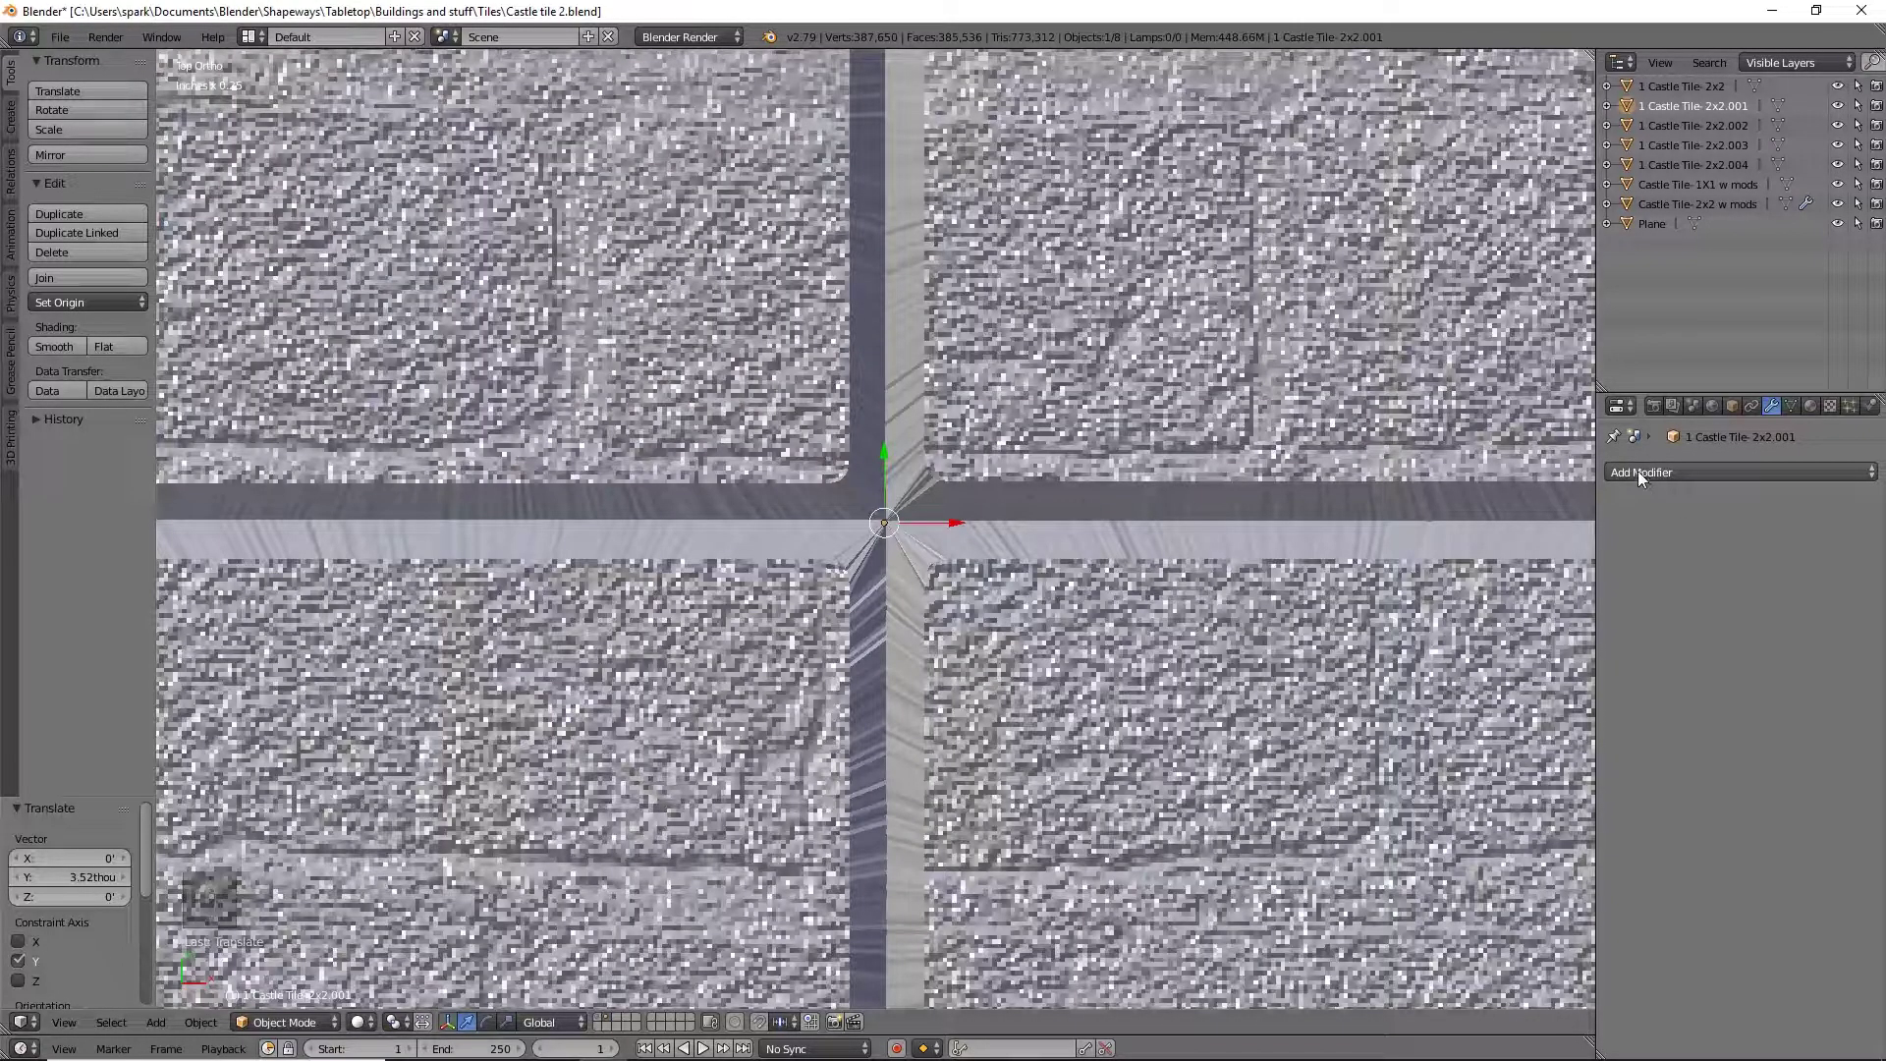
Add a Boolean modifier set to Union to the upper-left stone and copy it twice
{"action": "left_click", "coordinate": [1636, 472]}
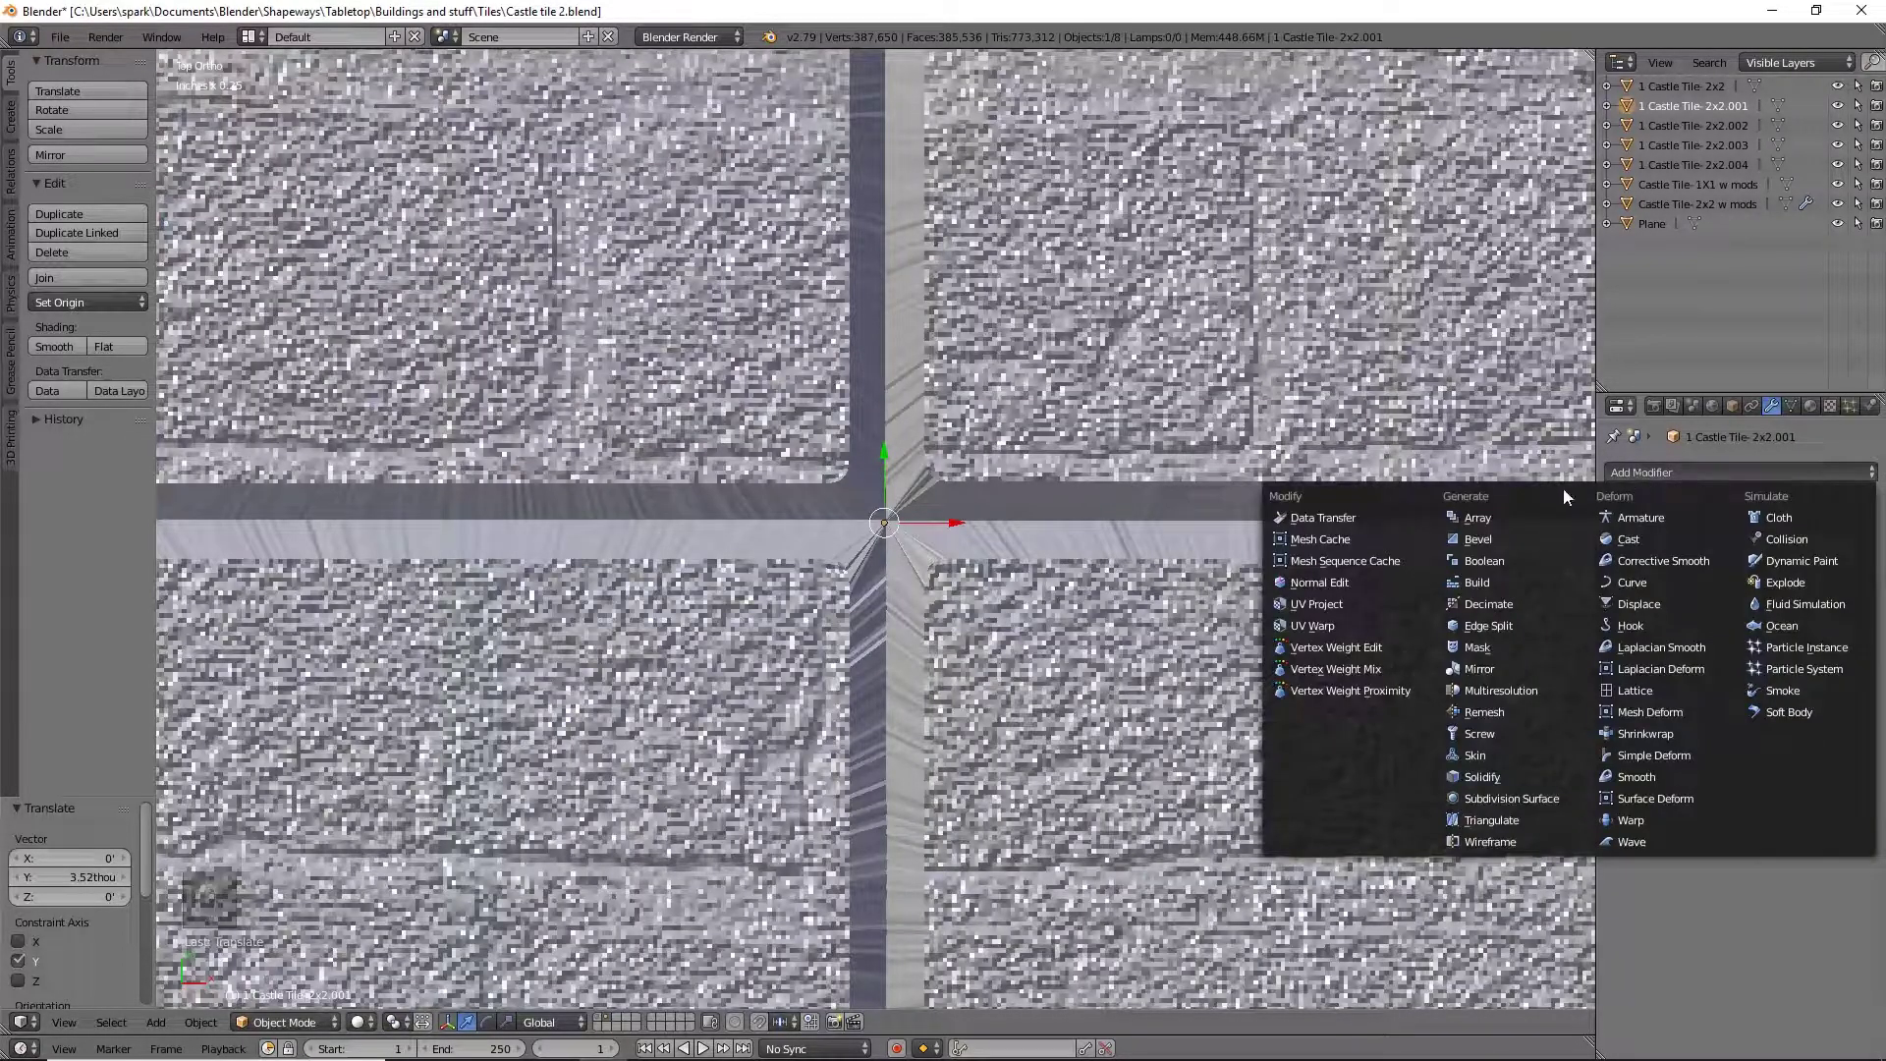
{"action": "left_click", "coordinate": [1470, 572]}
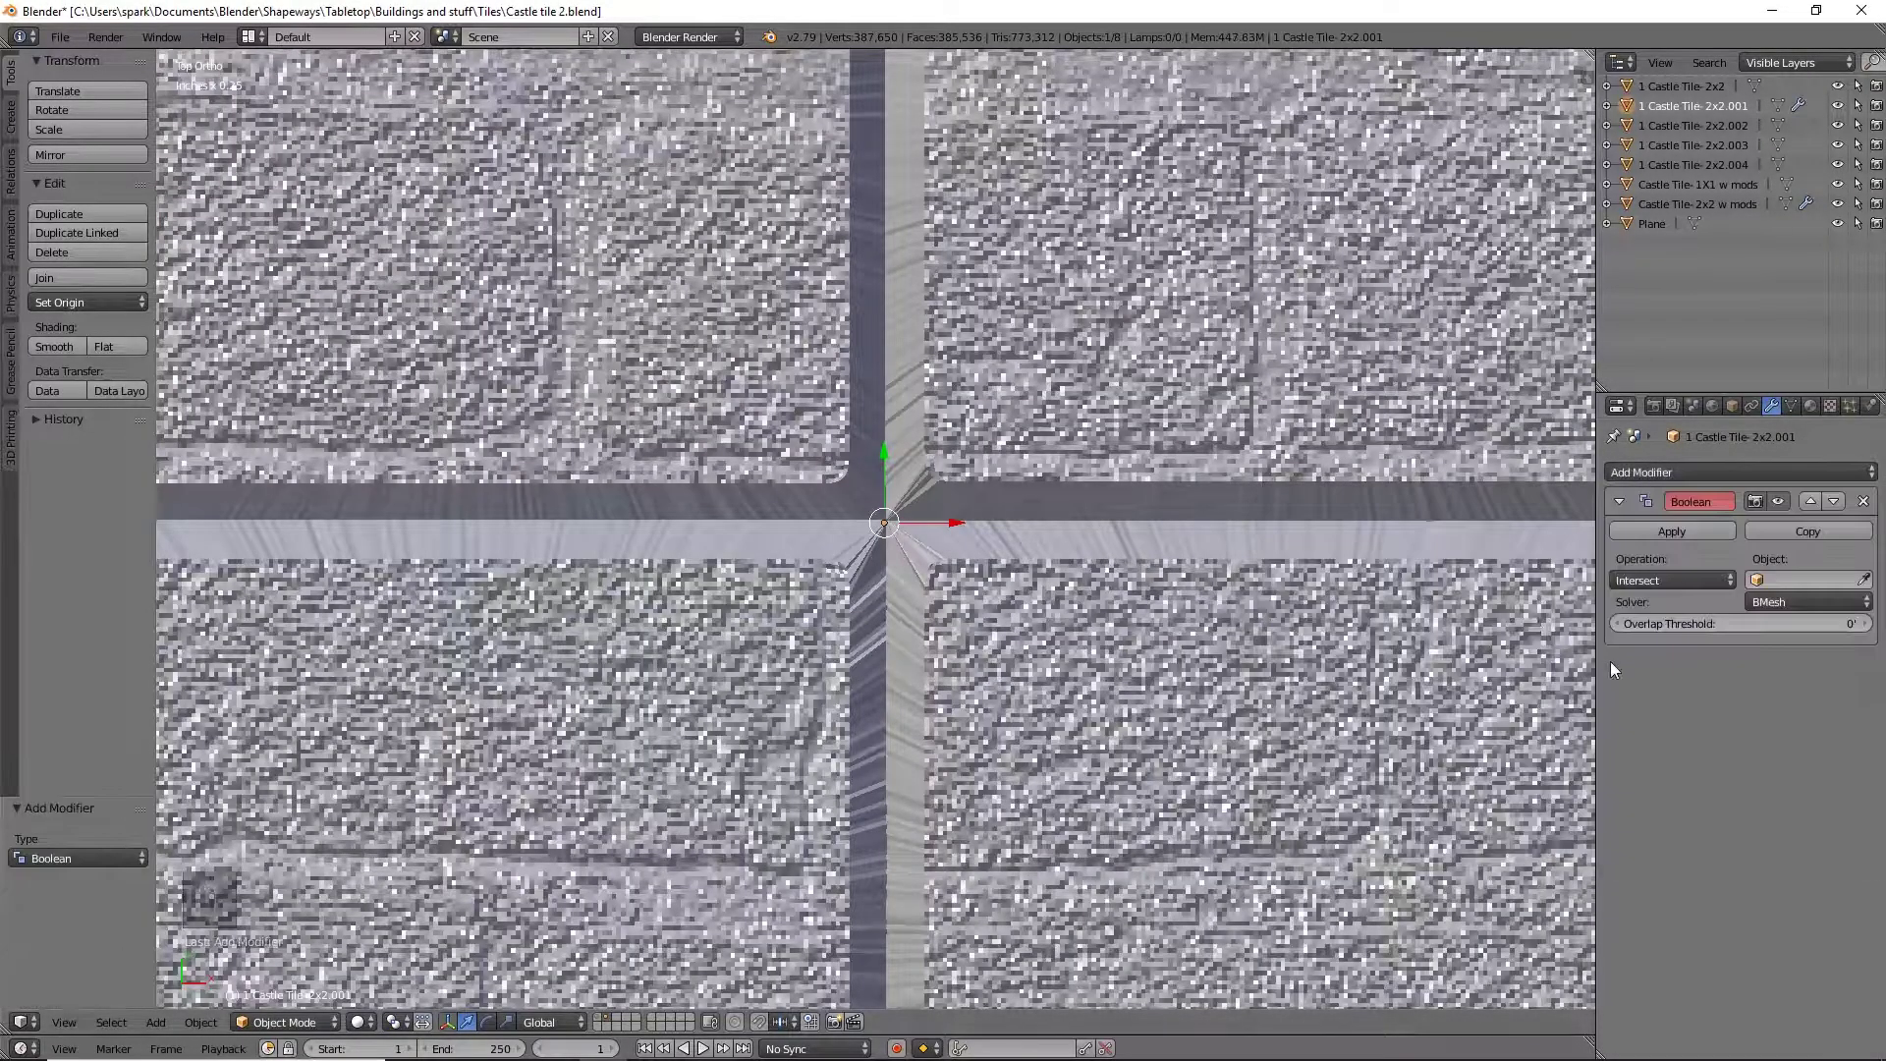
{"action": "left_click", "coordinate": [1672, 579]}
{"action": "left_click", "coordinate": [1632, 536]}
{"action": "left_click", "coordinate": [1789, 527]}
{"action": "left_click", "coordinate": [1789, 527]}
Assign the upper-right, lower-right and lower-left stones as the objects of the three Boolean modifiers in that order
{"action": "left_click", "coordinate": [1863, 580]}
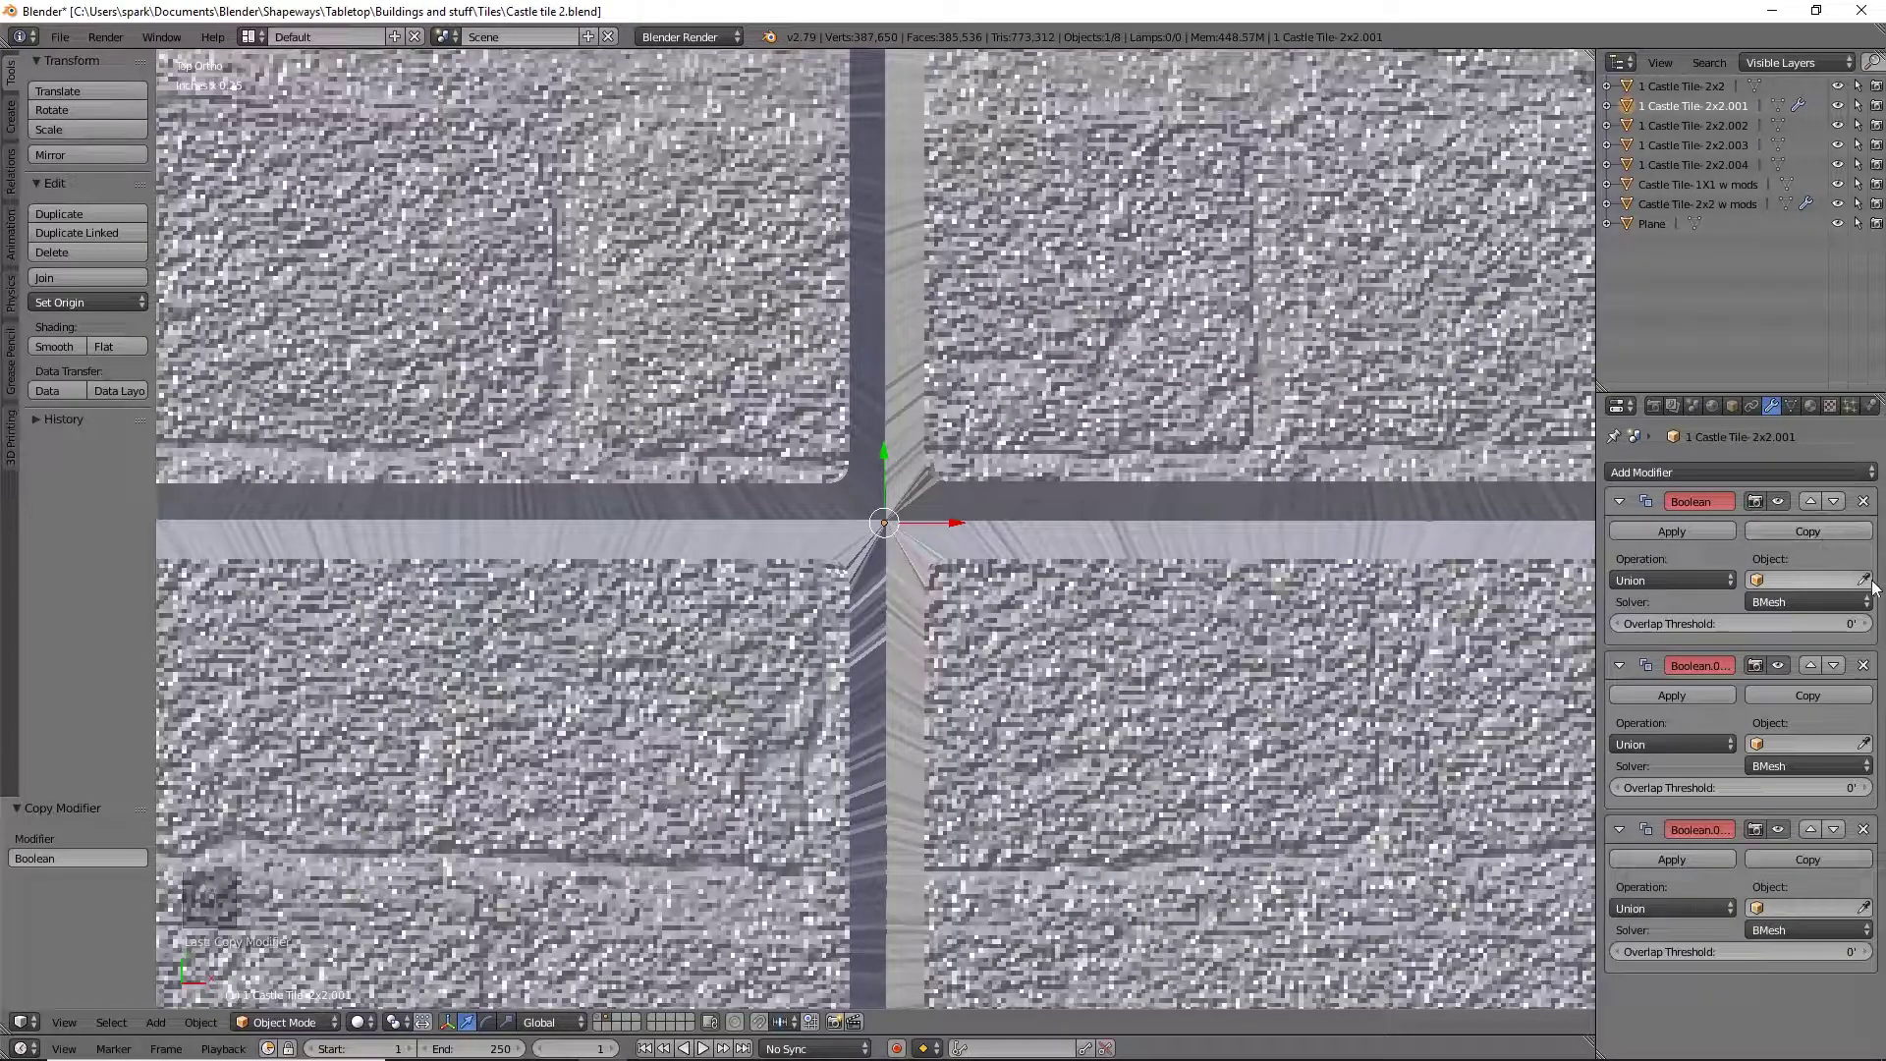
{"action": "left_click", "coordinate": [1373, 379]}
{"action": "left_click", "coordinate": [1864, 744]}
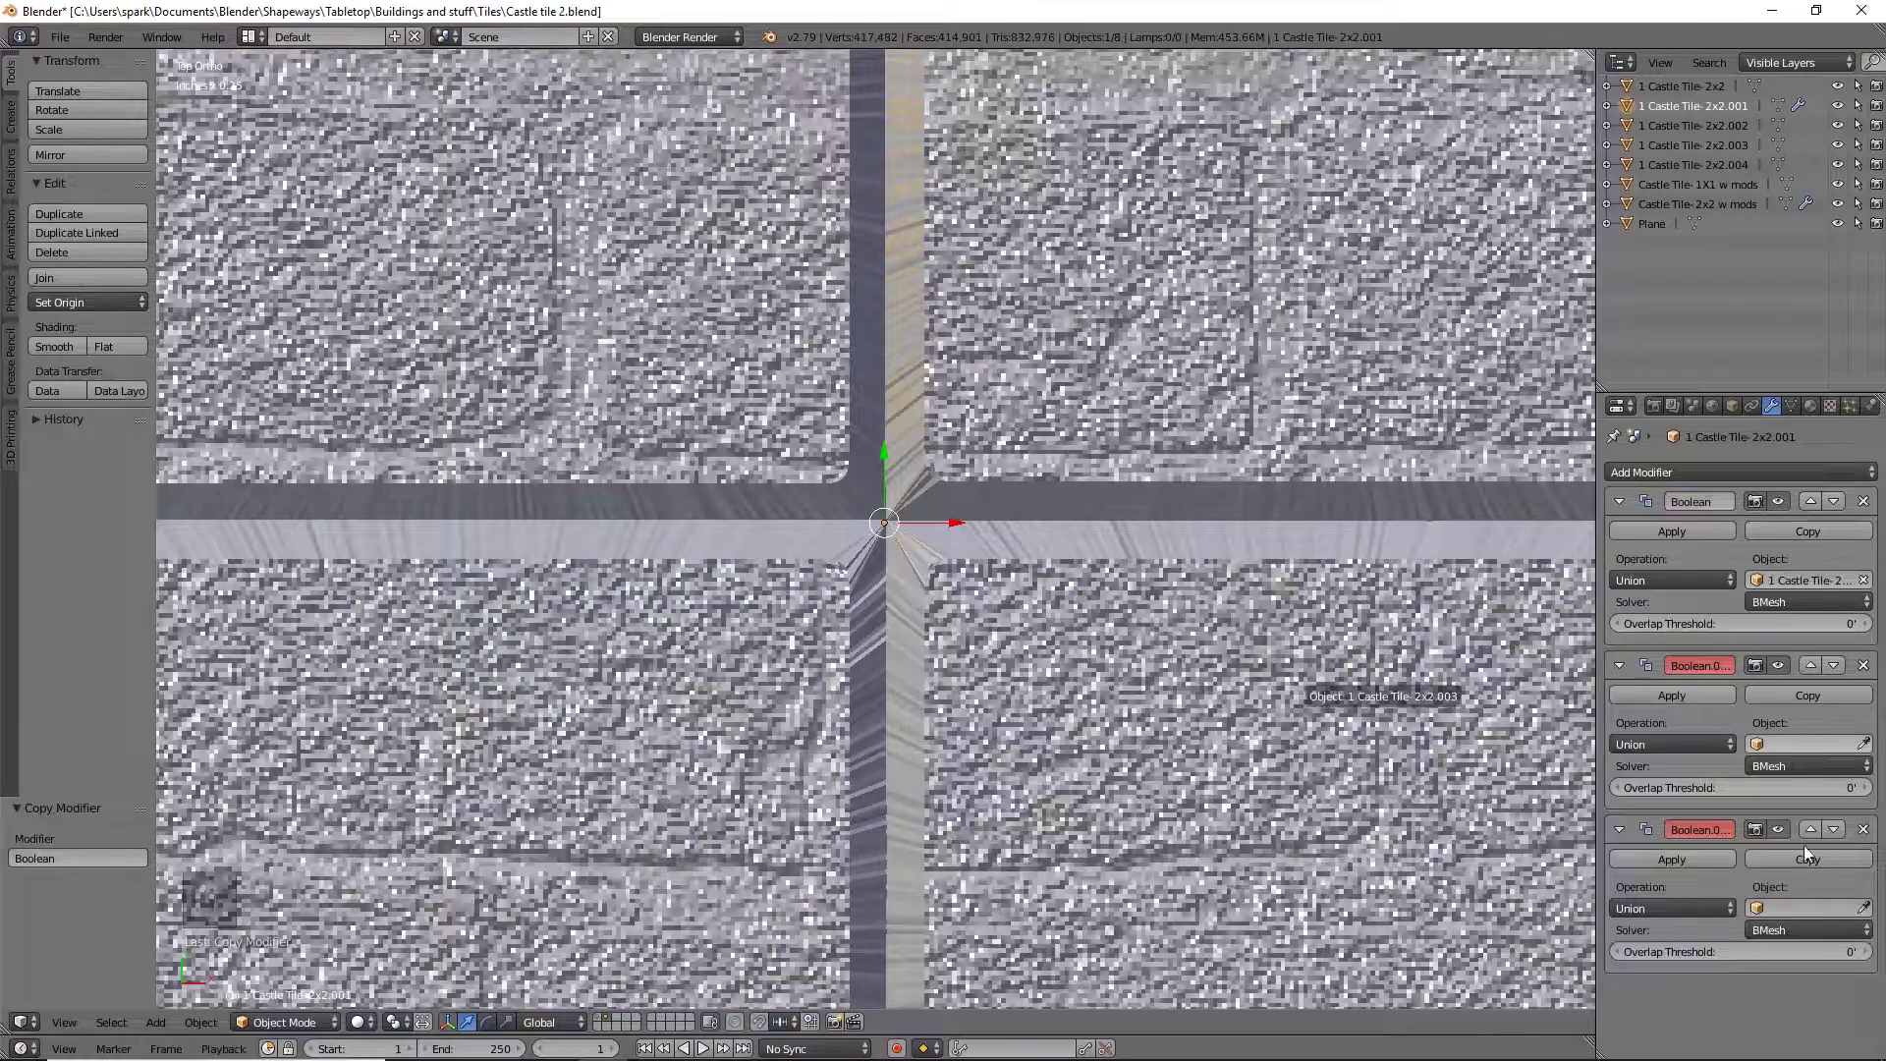
{"action": "left_click", "coordinate": [1312, 705]}
{"action": "left_click", "coordinate": [1863, 908]}
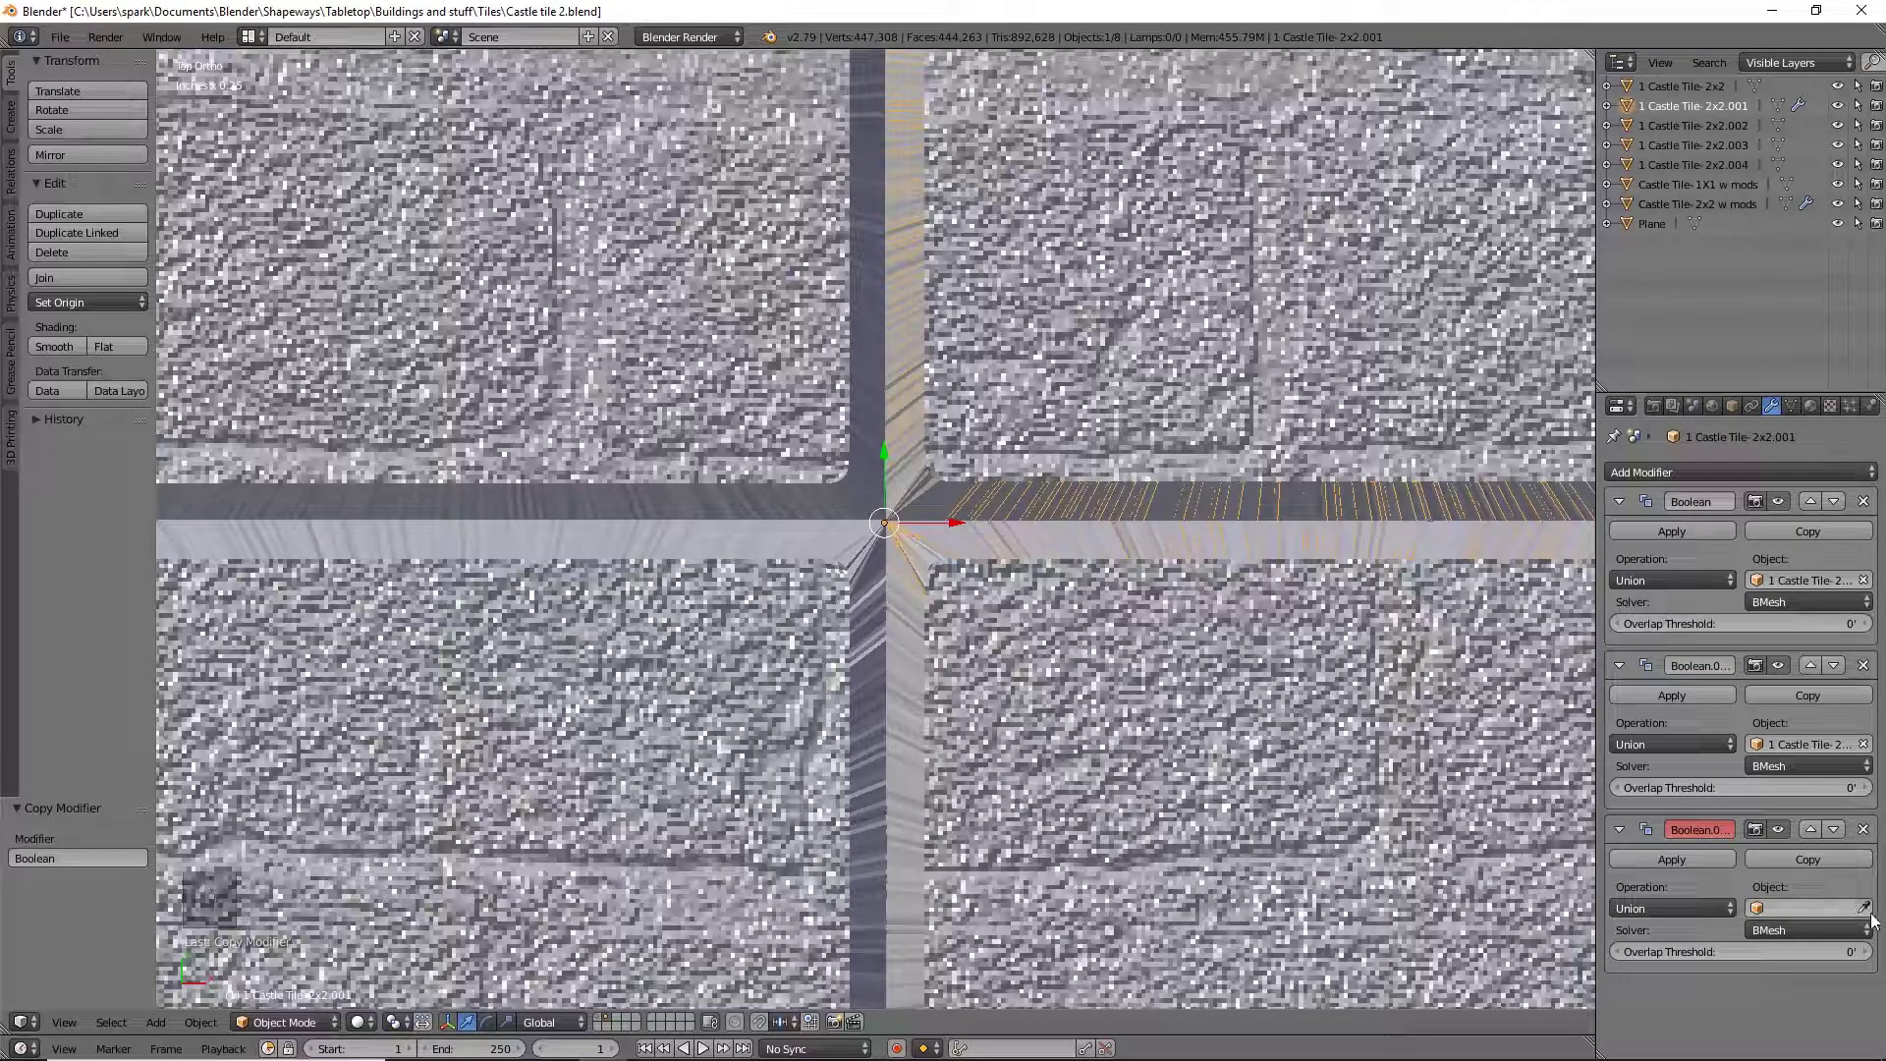
{"action": "left_click", "coordinate": [1281, 764]}
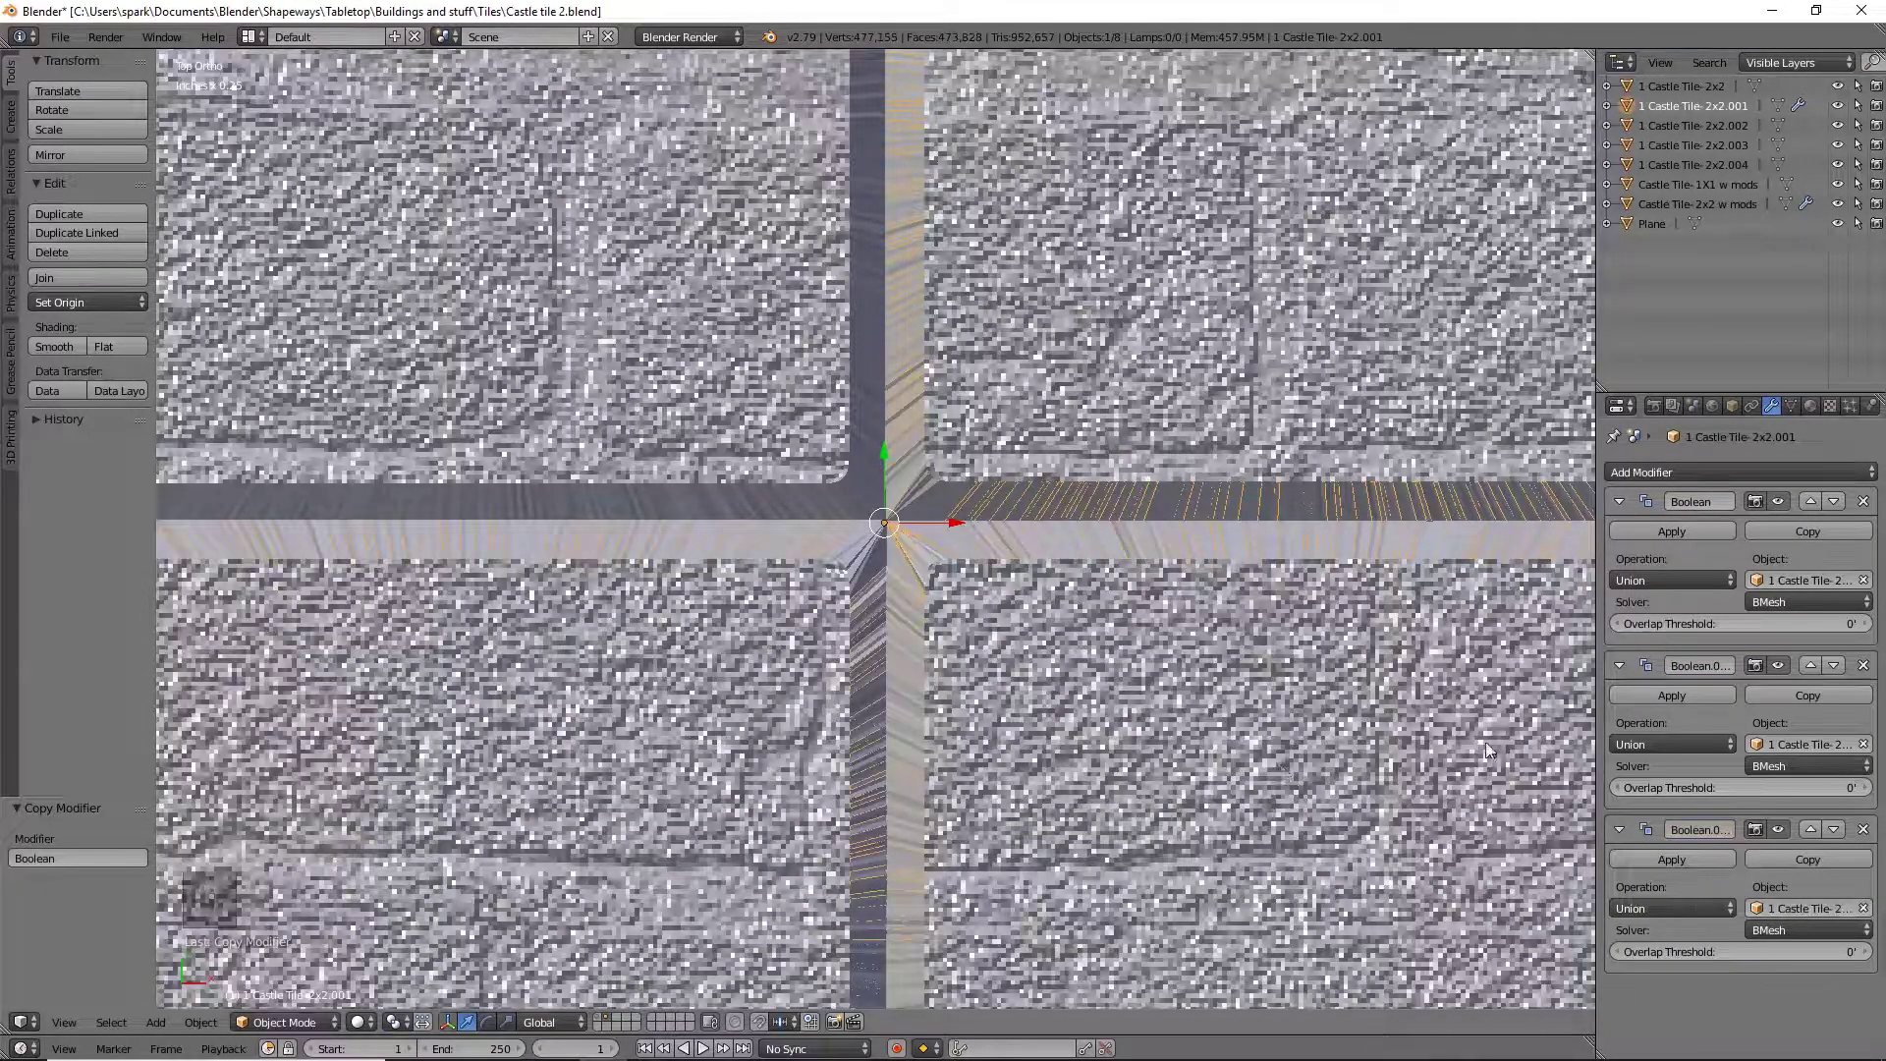
Apply all three Boolean union modifiers to the upper-left stone
{"action": "left_click", "coordinate": [1677, 530]}
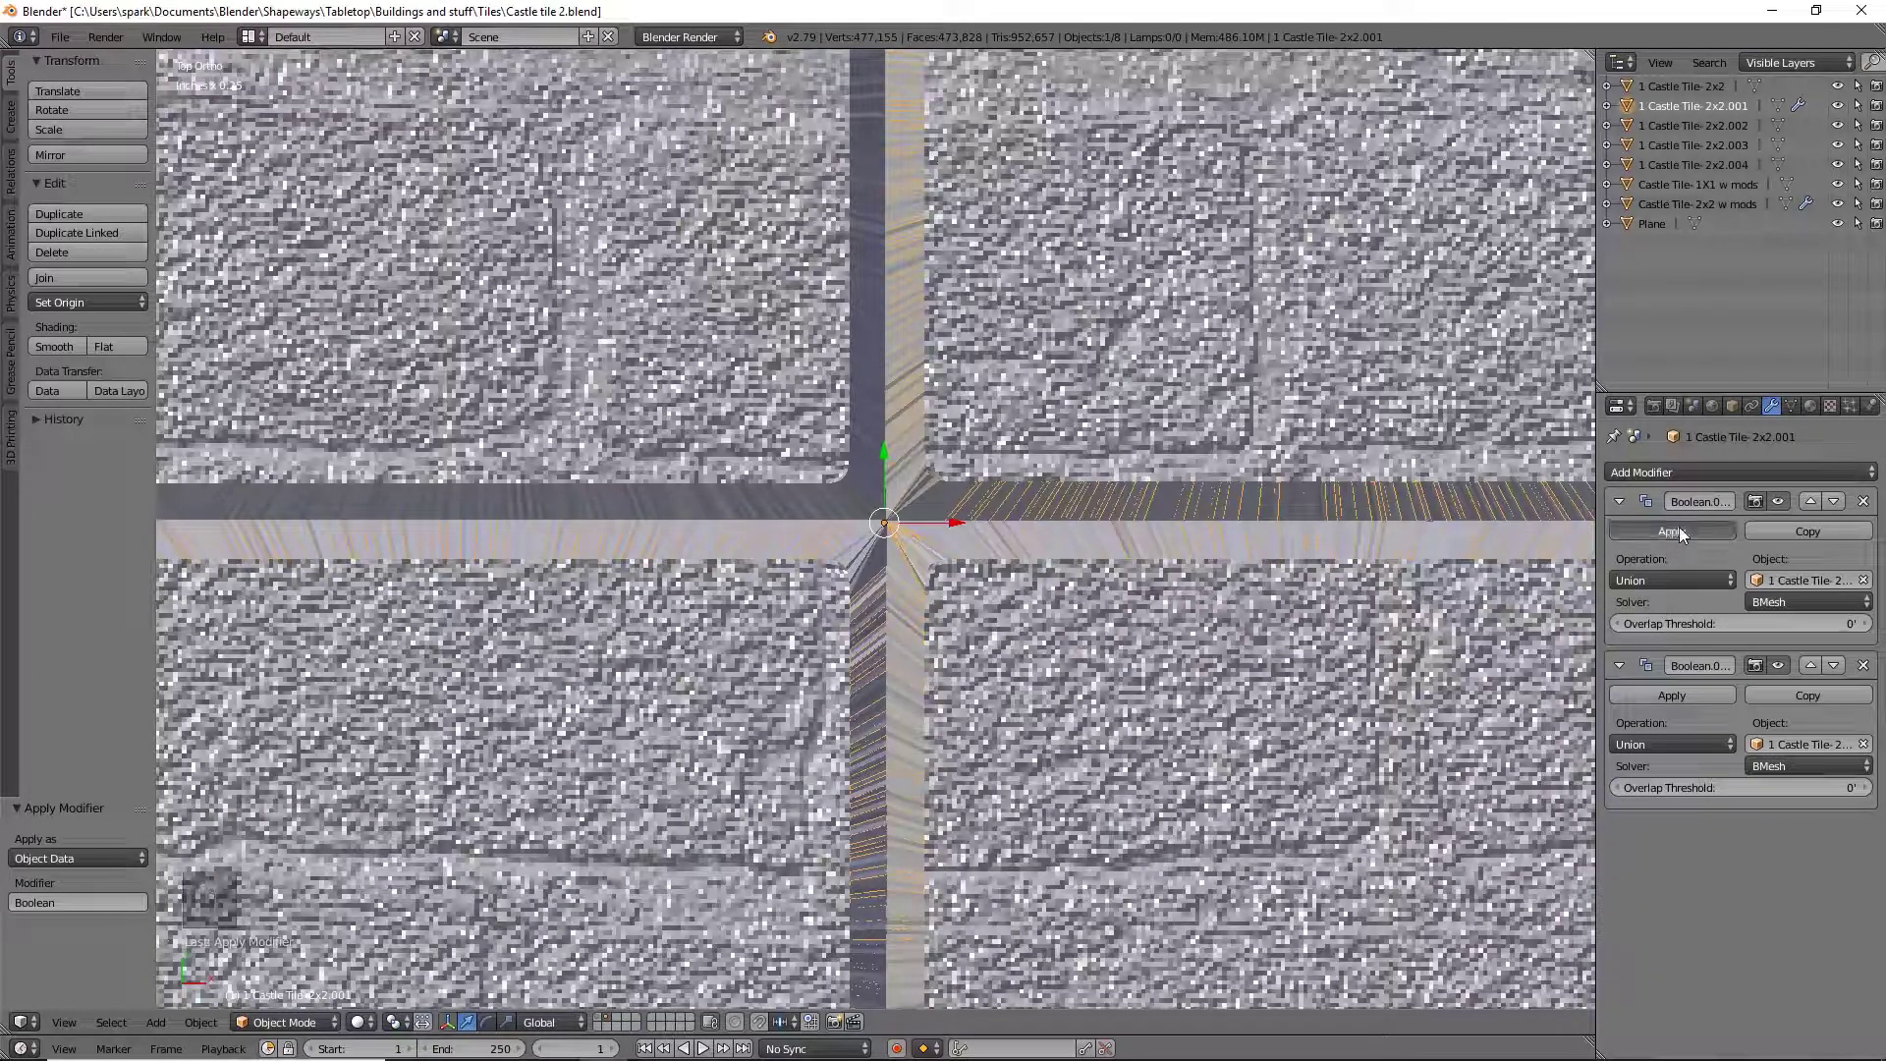
{"action": "left_click", "coordinate": [1678, 531]}
{"action": "left_click", "coordinate": [1678, 530]}
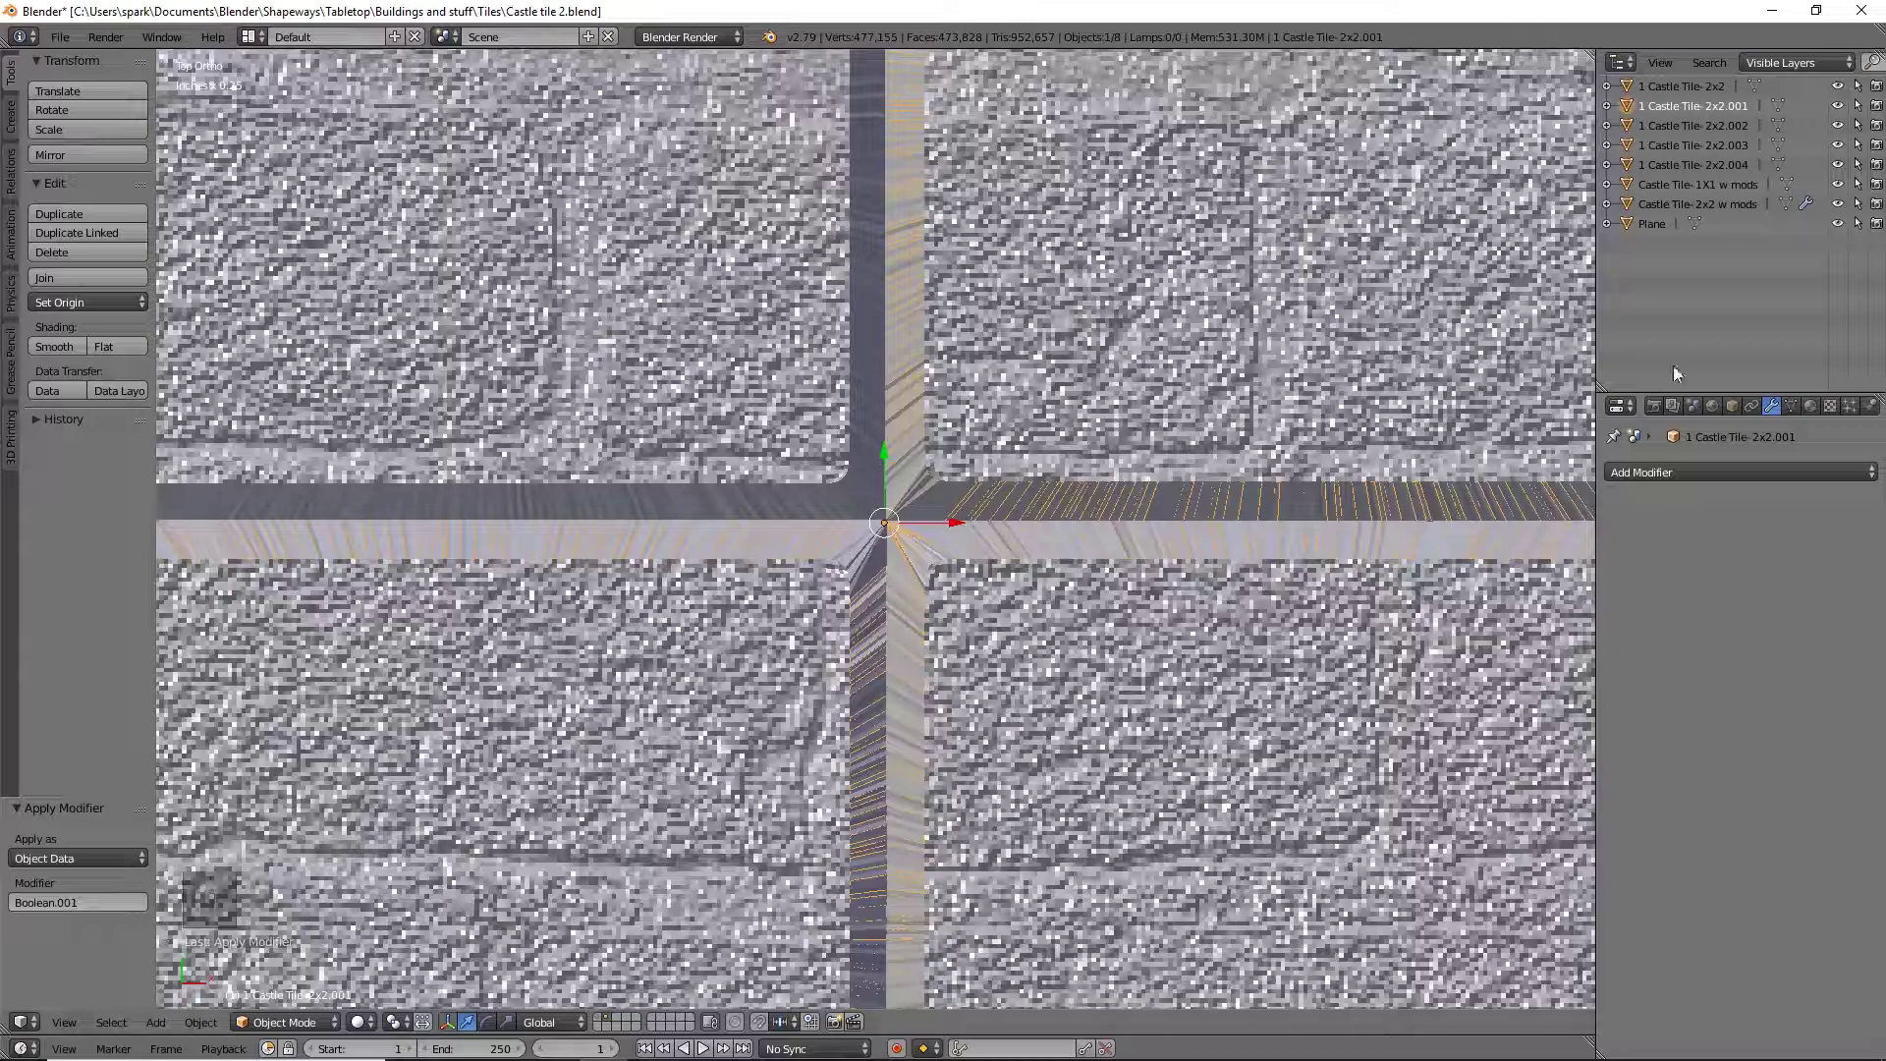
Hide 1 Castle Tile-2x2.002, .003, .004 and Castle Tile-1X1 w mods, and select the combined tile
{"action": "left_click", "coordinate": [1836, 124]}
{"action": "left_click", "coordinate": [1838, 146]}
{"action": "left_click", "coordinate": [1838, 164]}
{"action": "left_click", "coordinate": [1837, 184]}
{"action": "right_click", "coordinate": [607, 310]}
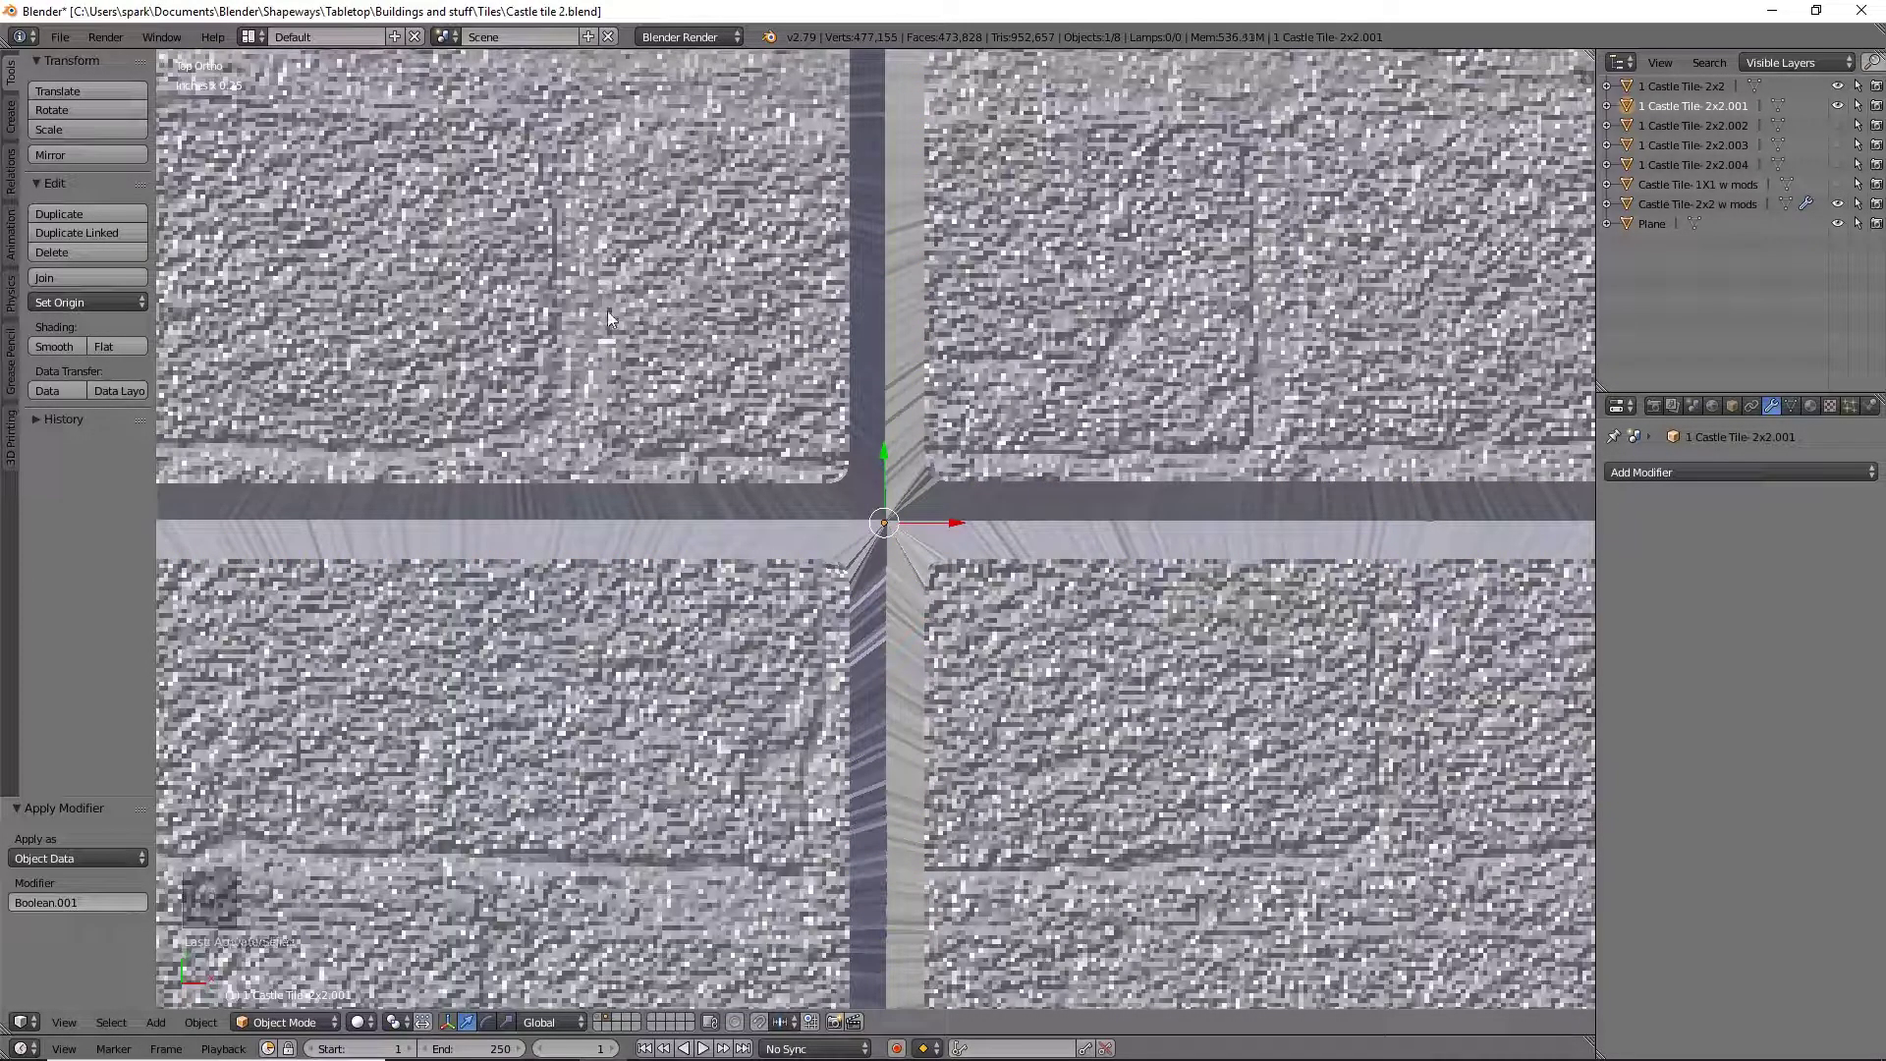
Examine the combined tile from the top, the underside and an angle
{"action": "scroll", "coordinate": [1022, 472], "scroll_direction": "down", "scroll_amount": 5}
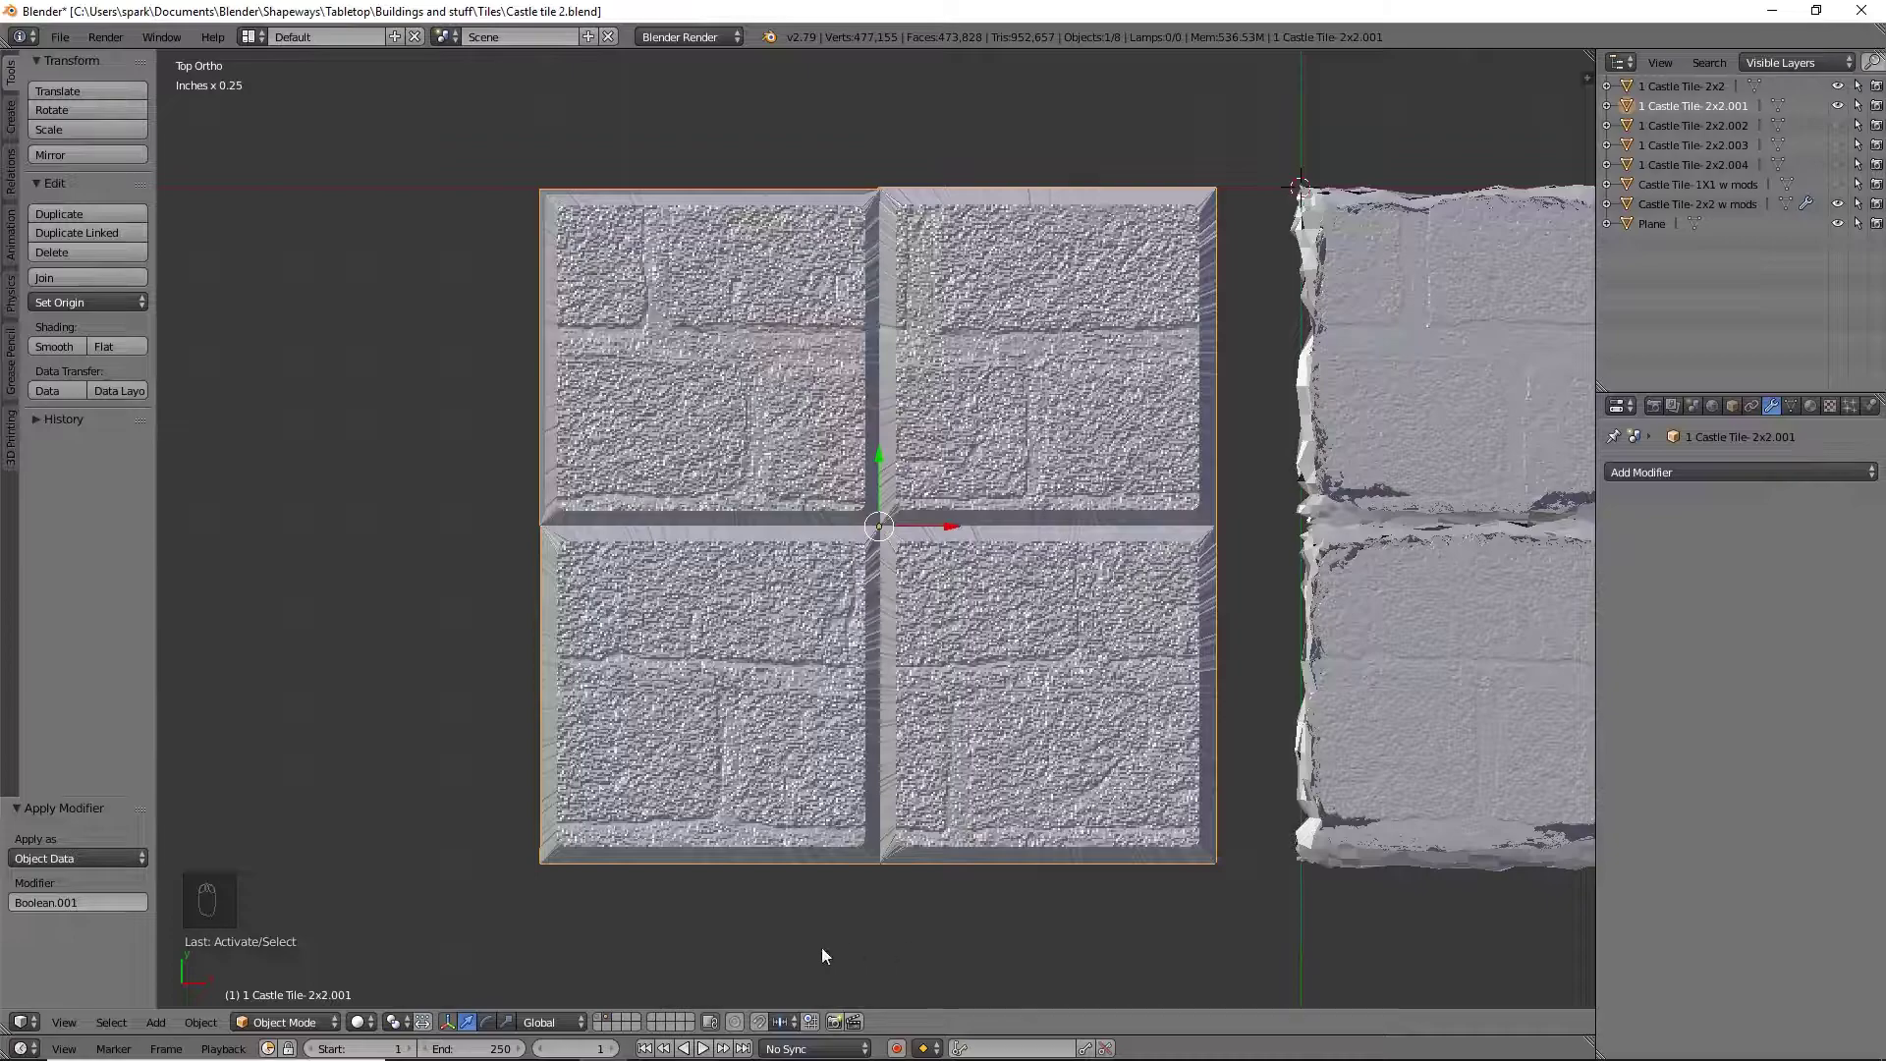
{"action": "middle_click_drag", "start_coordinate": [812, 886], "coordinate": [861, 536]}
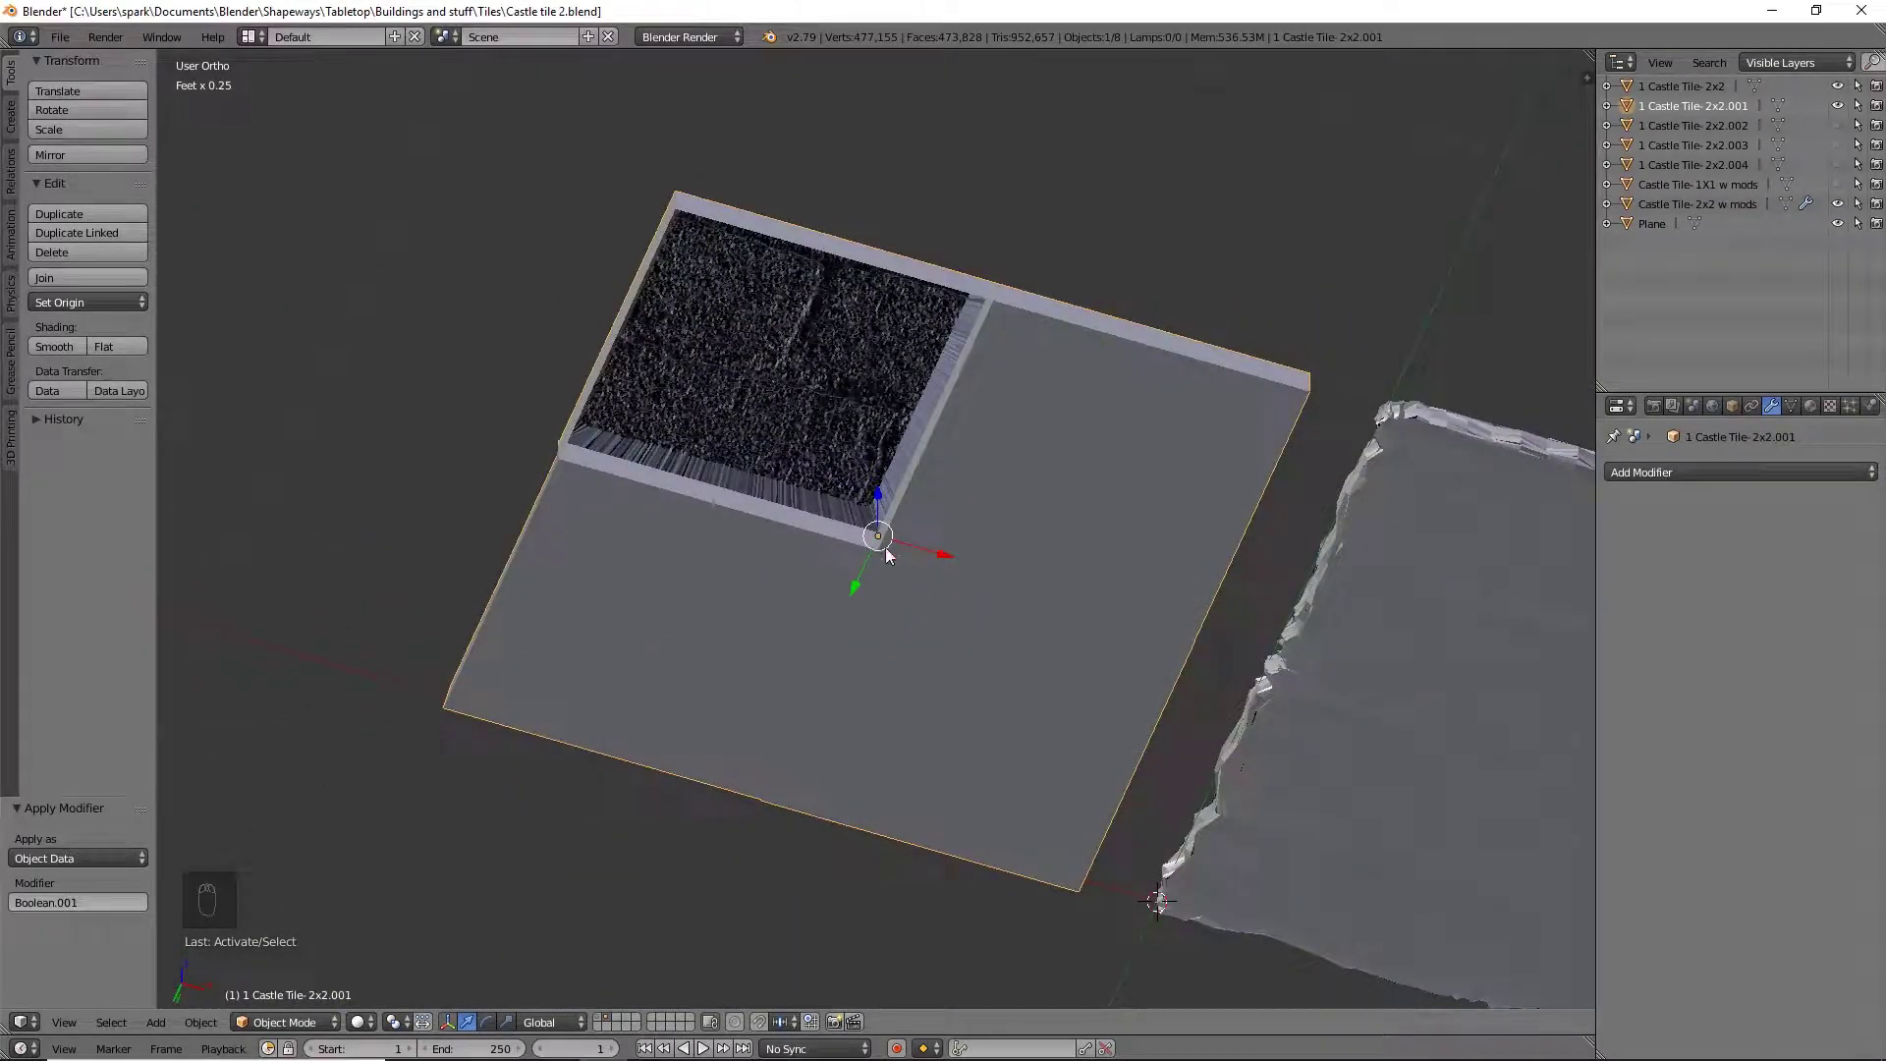
{"action": "middle_click_drag", "start_coordinate": [1069, 466], "coordinate": [1022, 675]}
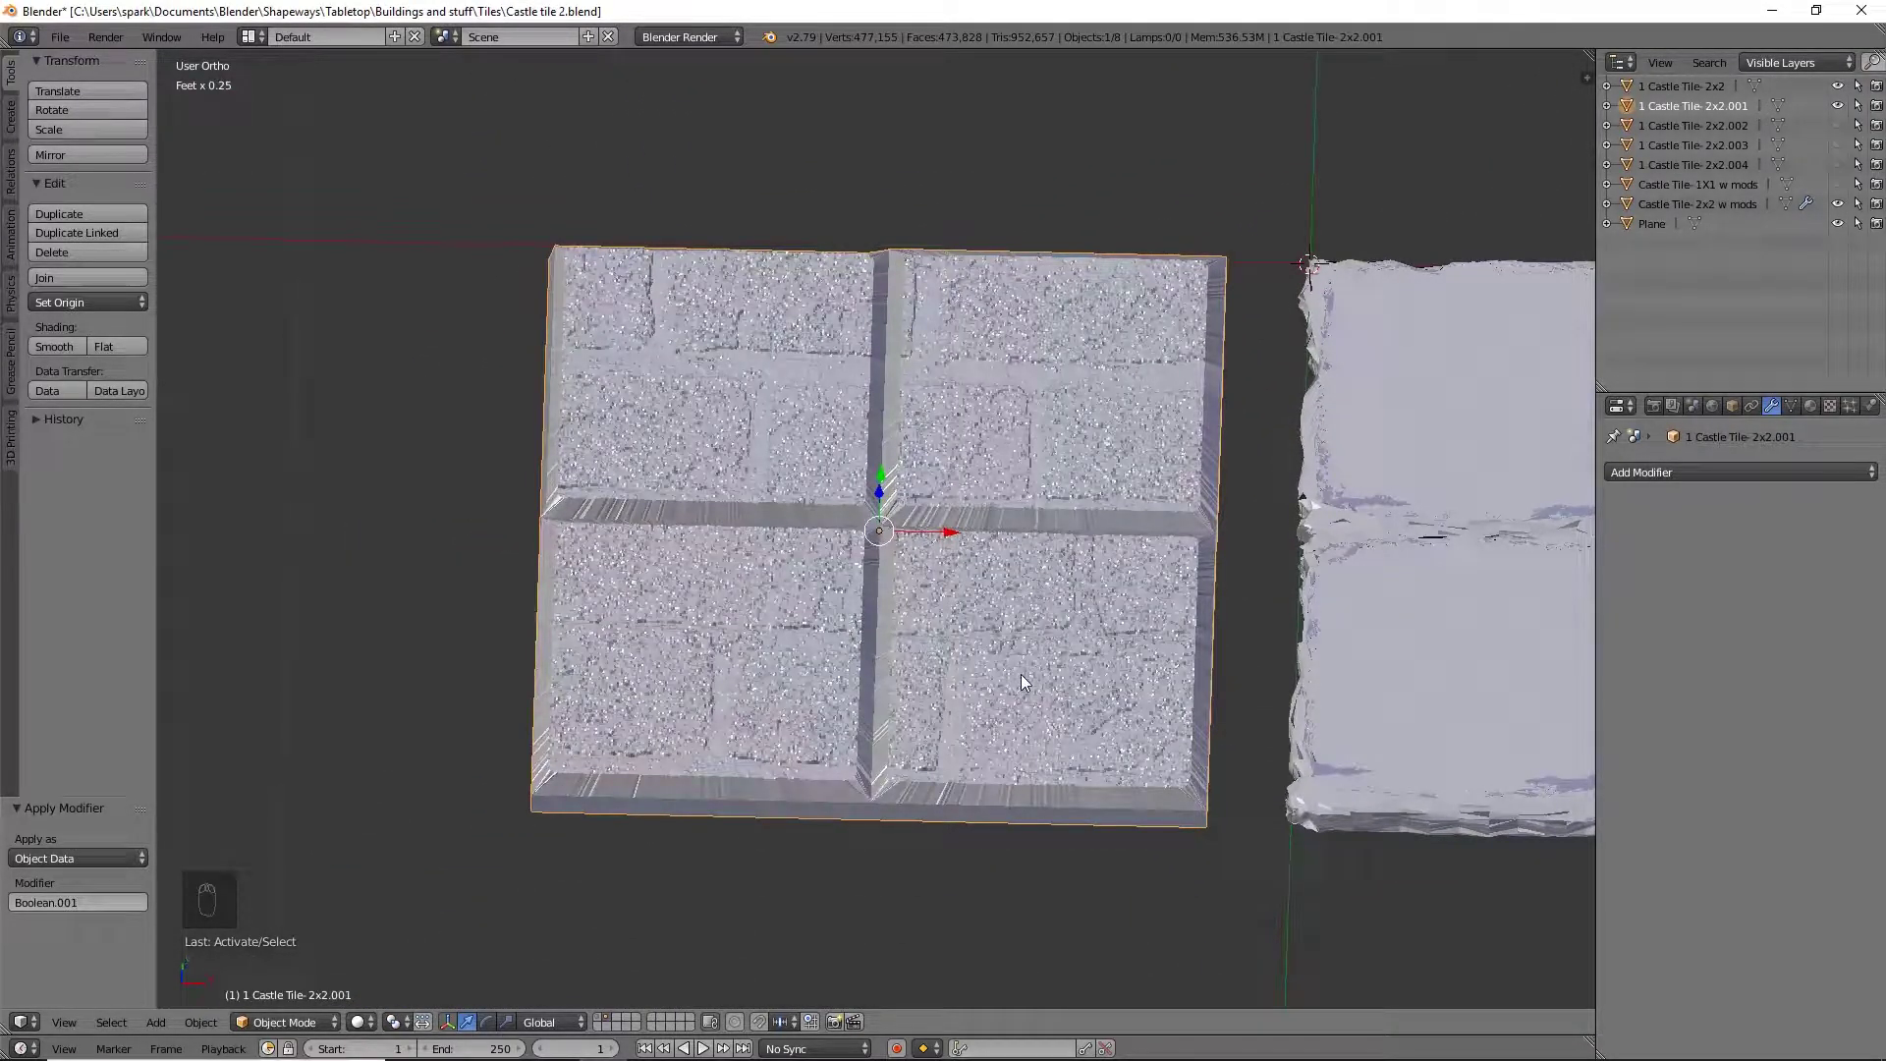
{"action": "mouse_move", "coordinate": [1086, 463]}
{"action": "middle_mouse_down"}
{"action": "mouse_move", "coordinate": [1179, 451]}
{"action": "mouse_move", "coordinate": [1183, 411]}
{"action": "mouse_move", "coordinate": [1153, 481]}
{"action": "mouse_move", "coordinate": [1096, 499]}
{"action": "middle_mouse_up"}
{"action": "scroll", "coordinate": [1096, 499], "scroll_direction": "down", "scroll_amount": 8}
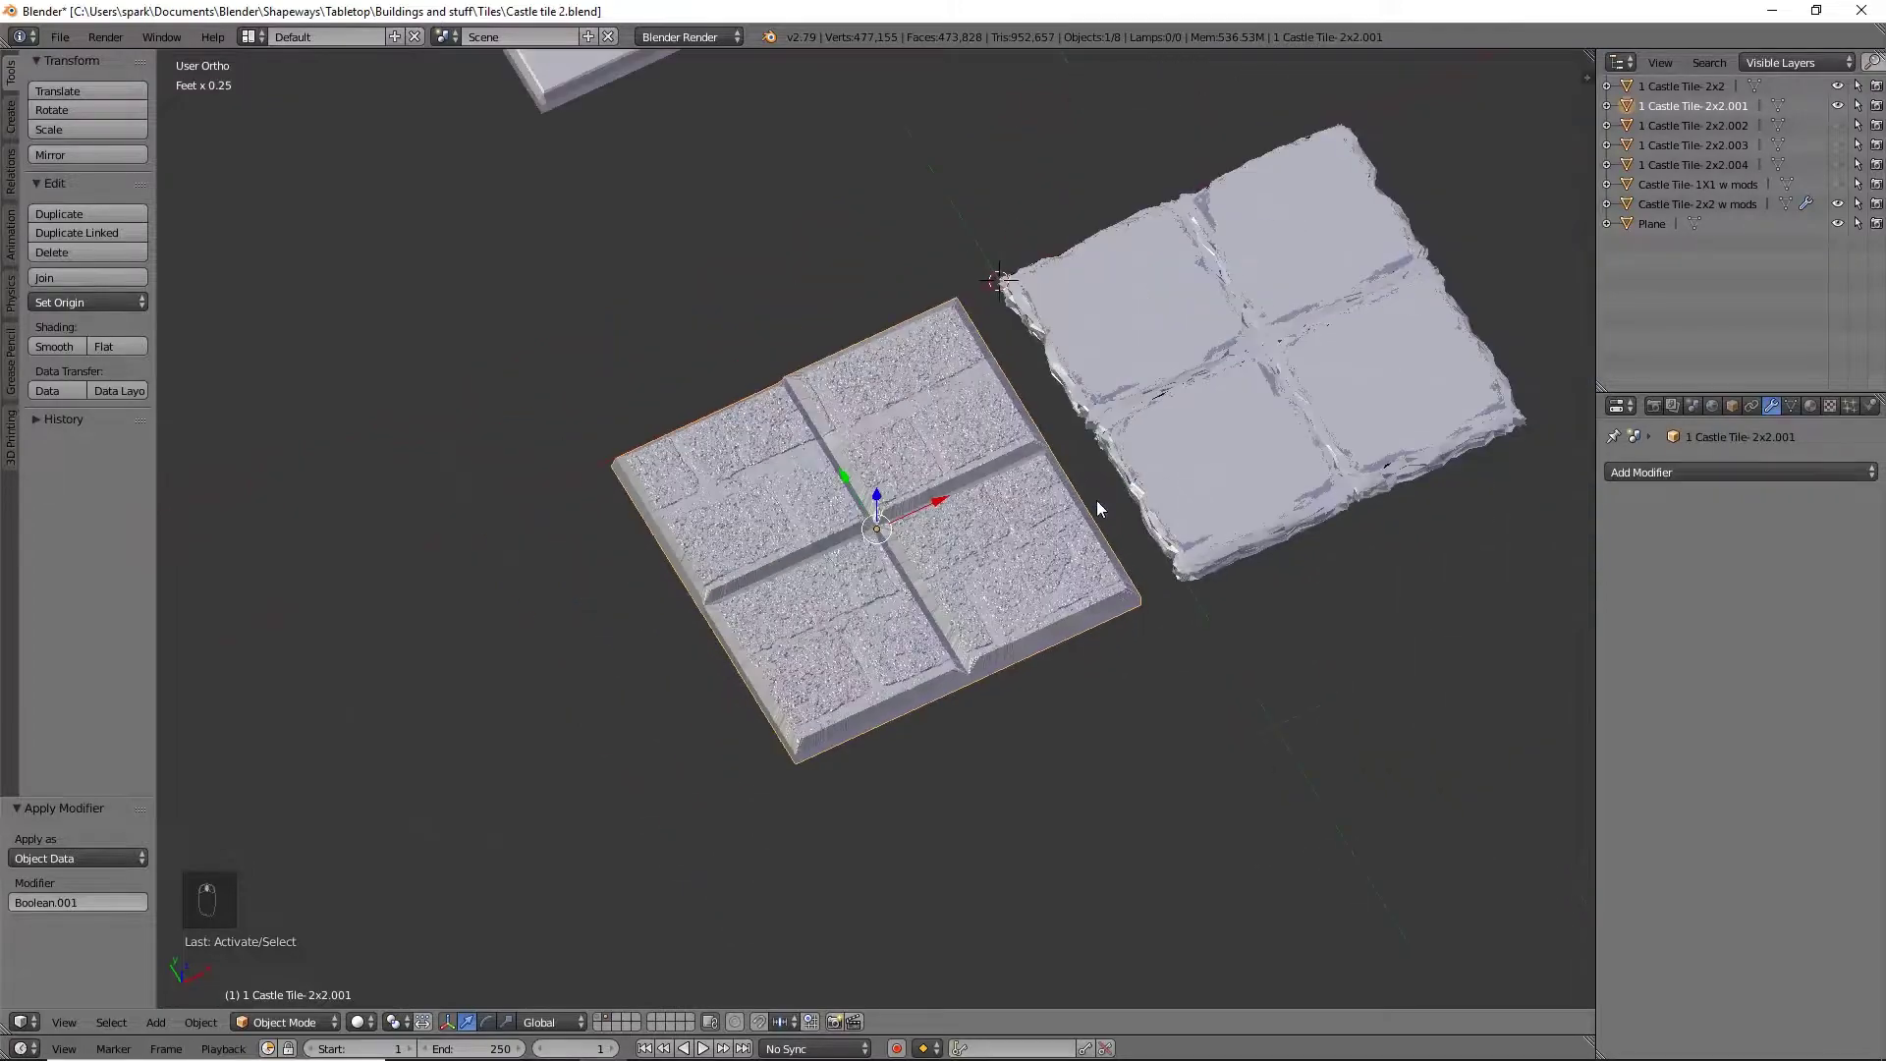
Move the brick-textured plane -9.53" along X to the far side of the combined tile
{"action": "right_click", "coordinate": [1411, 492]}
{"action": "left_click_drag", "start_coordinate": [1487, 438], "coordinate": [747, 540]}
{"action": "middle_click_drag", "start_coordinate": [774, 652], "coordinate": [945, 628], "text": "shift"}
{"action": "scroll", "coordinate": [945, 628], "scroll_direction": "up", "scroll_amount": 5}
{"action": "middle_click_drag", "start_coordinate": [1252, 583], "coordinate": [1061, 624], "text": "shift"}
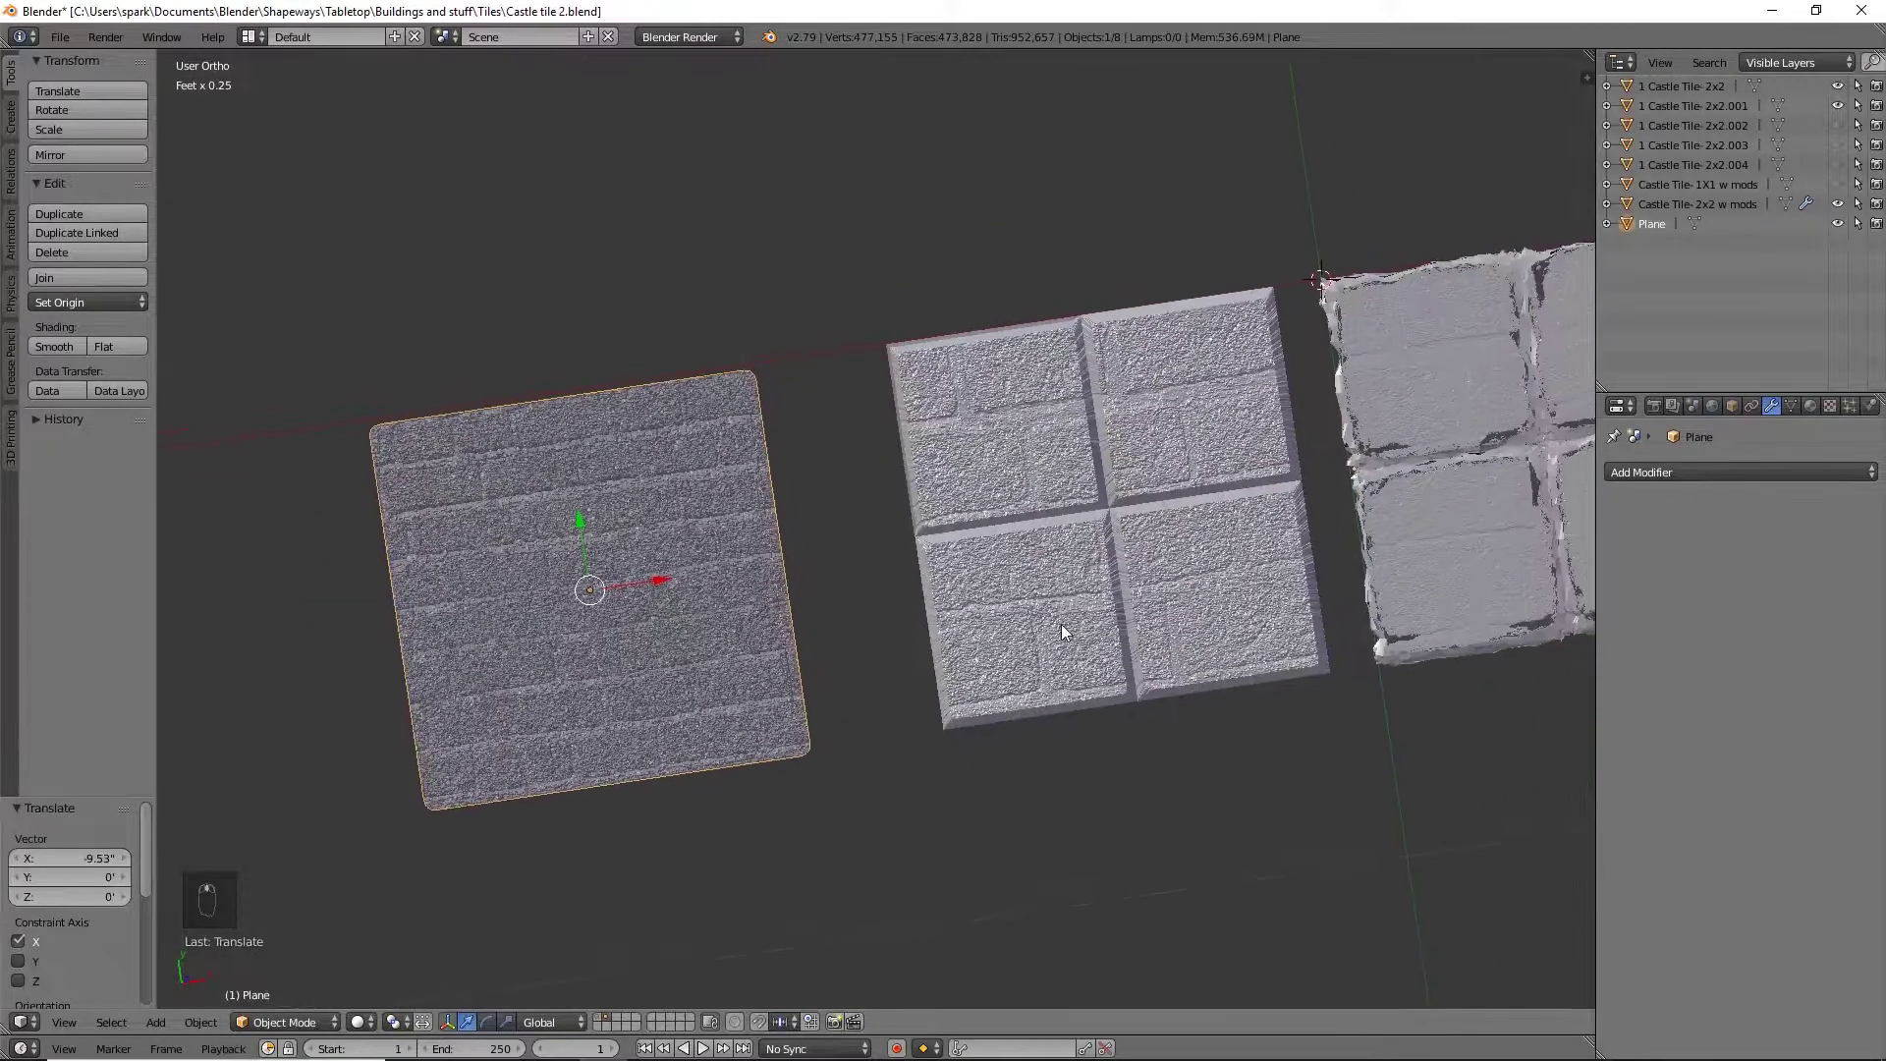
{"action": "scroll", "coordinate": [1060, 625], "scroll_direction": "down", "scroll_amount": 3}
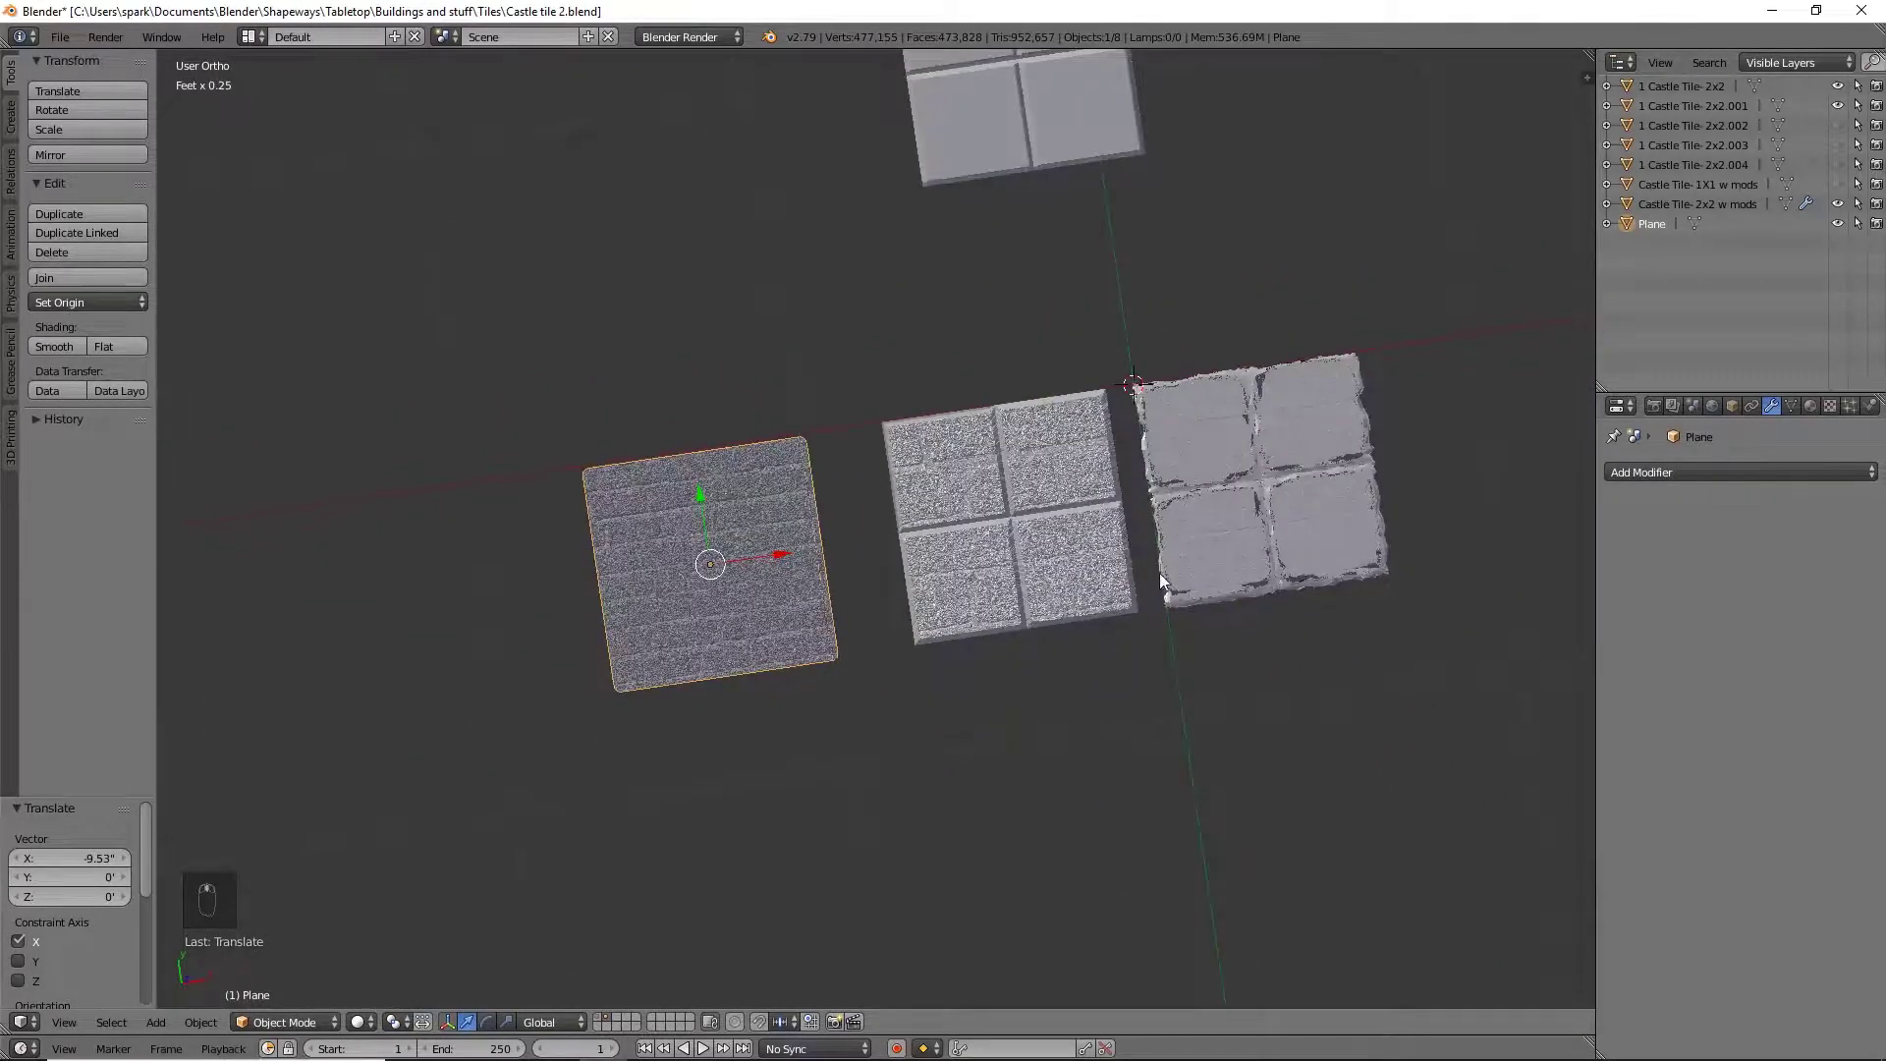
{"action": "middle_click_drag", "start_coordinate": [1158, 582], "coordinate": [1155, 583]}
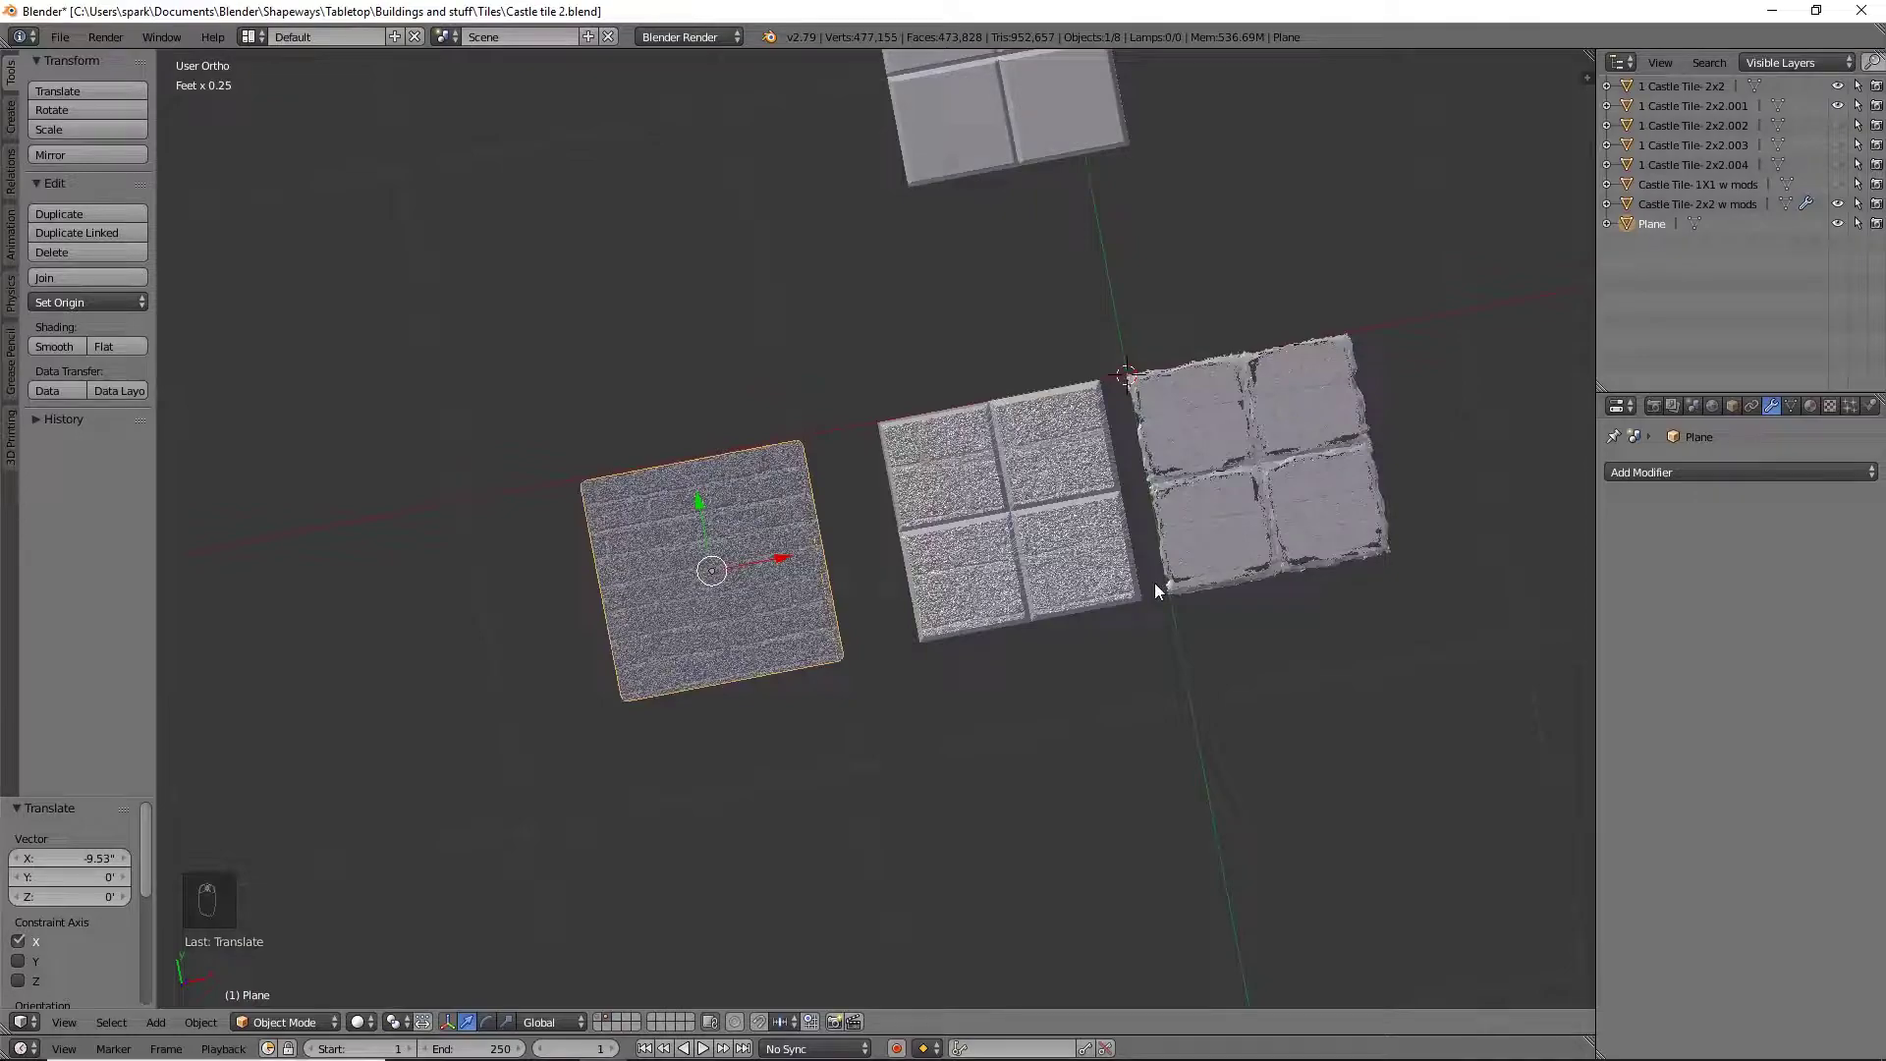